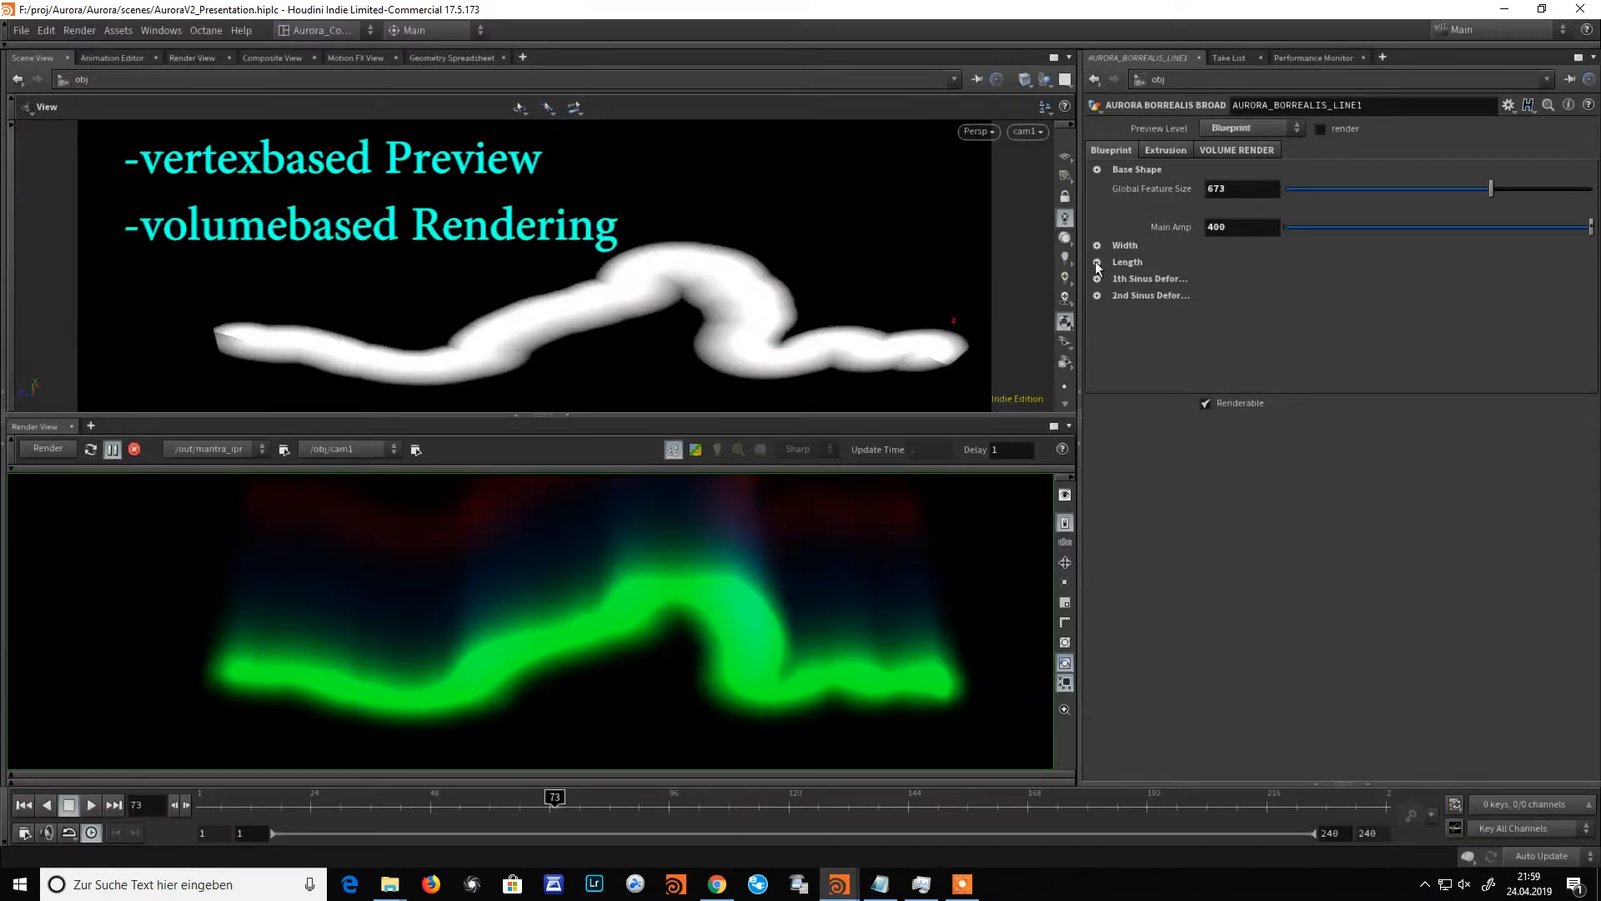
# In the Length settings, set the Noise Intensity to 0.526 and enable the Noise Intensity Ramp
pyautogui.click(1097, 262)
pyautogui.moveTo(1324, 342); pyautogui.dragTo(1371, 340)
pyautogui.click(1467, 343)
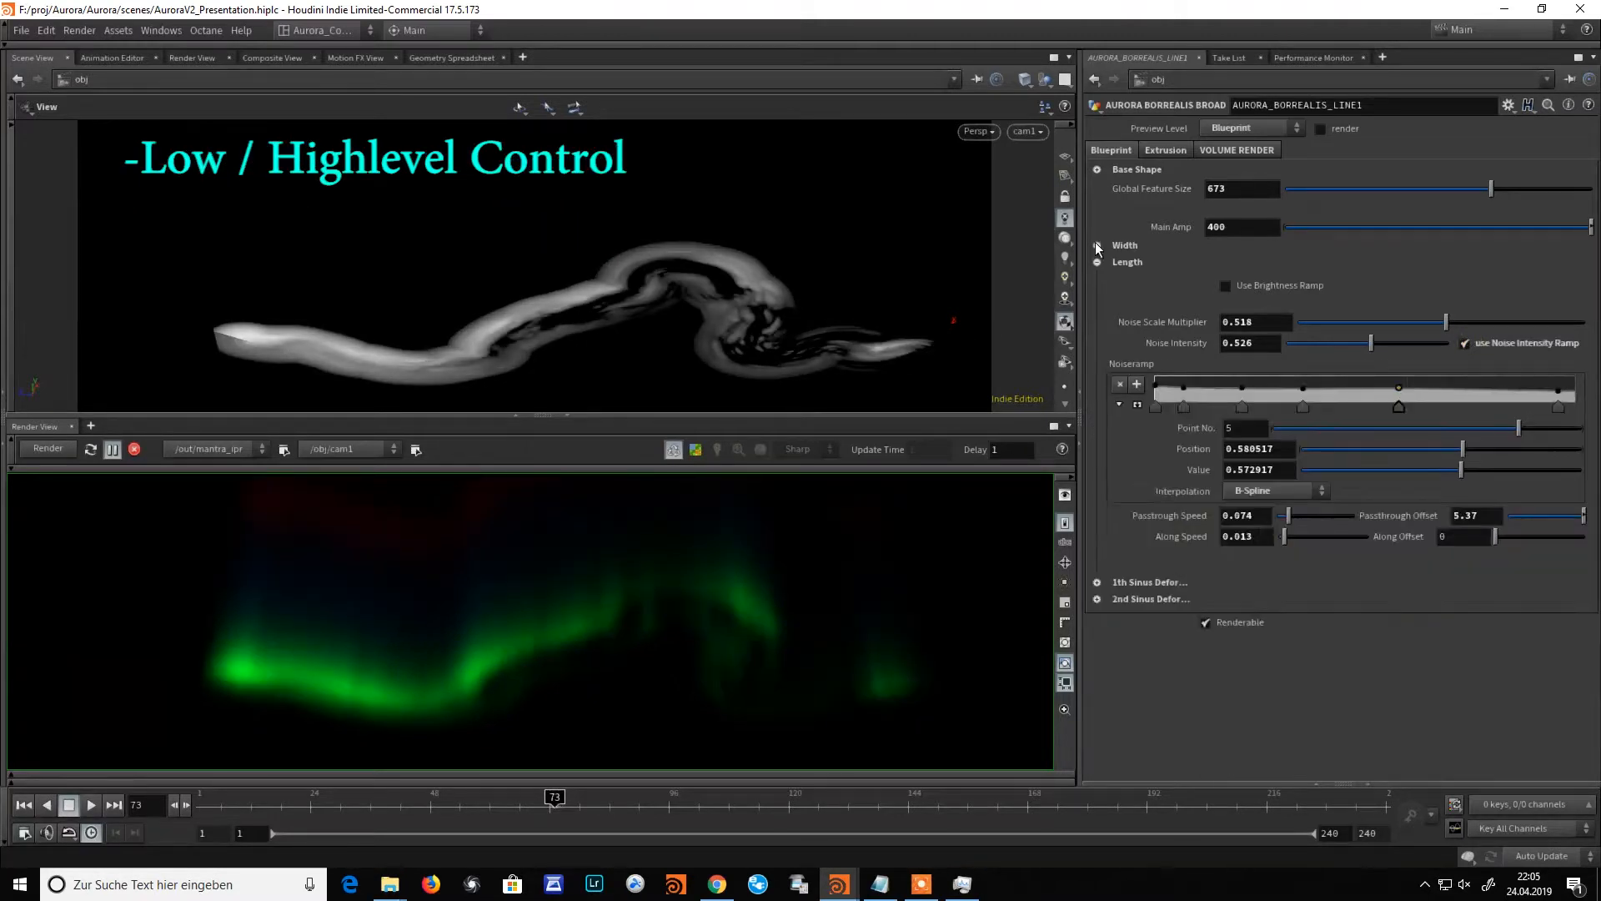
# In the Width settings, set Width to 3.08, enable ramped width and raise the point near the start of the Width Ramp
pyautogui.click(1098, 246)
pyautogui.moveTo(1295, 277); pyautogui.dragTo(1282, 278)
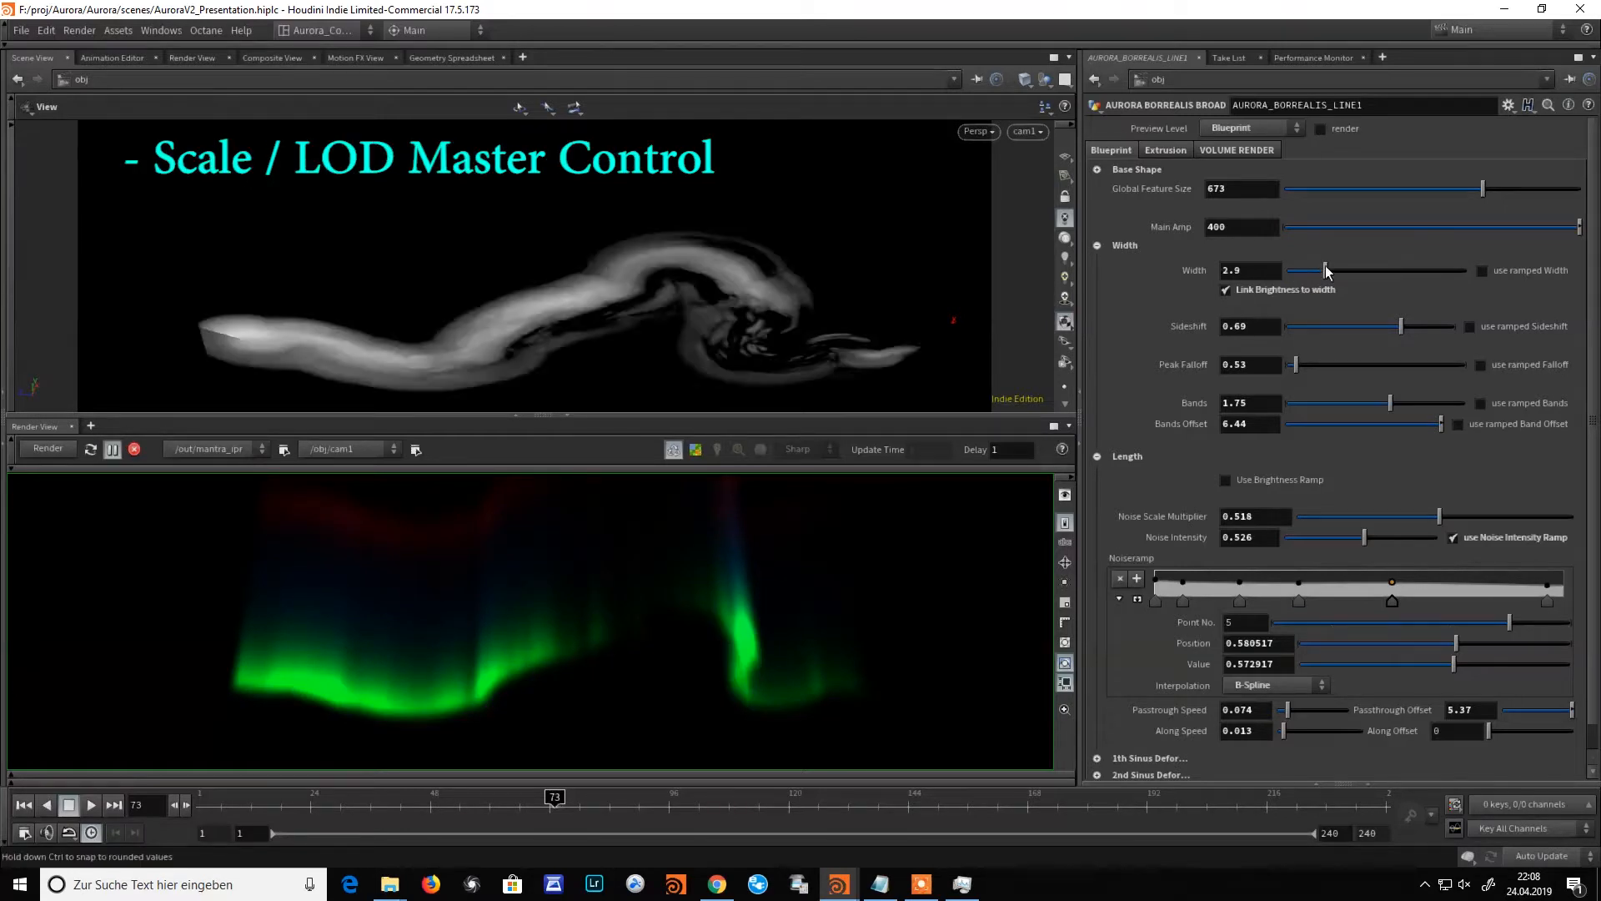
pyautogui.moveTo(1323, 270); pyautogui.dragTo(1312, 270)
pyautogui.click(1482, 271)
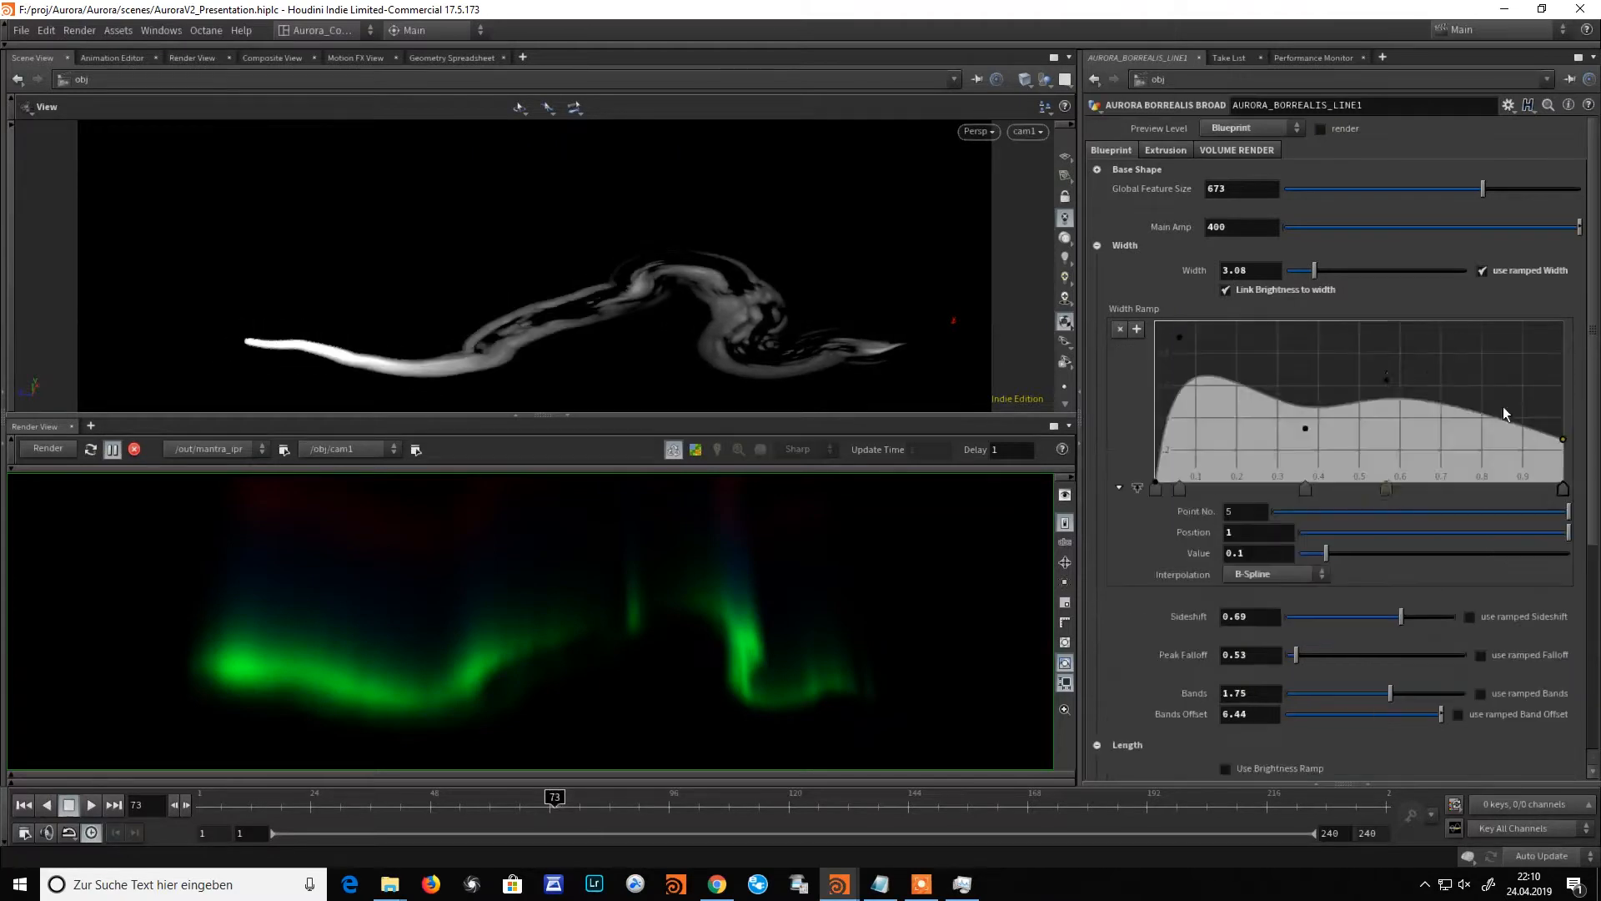
pyautogui.click(1185, 323)
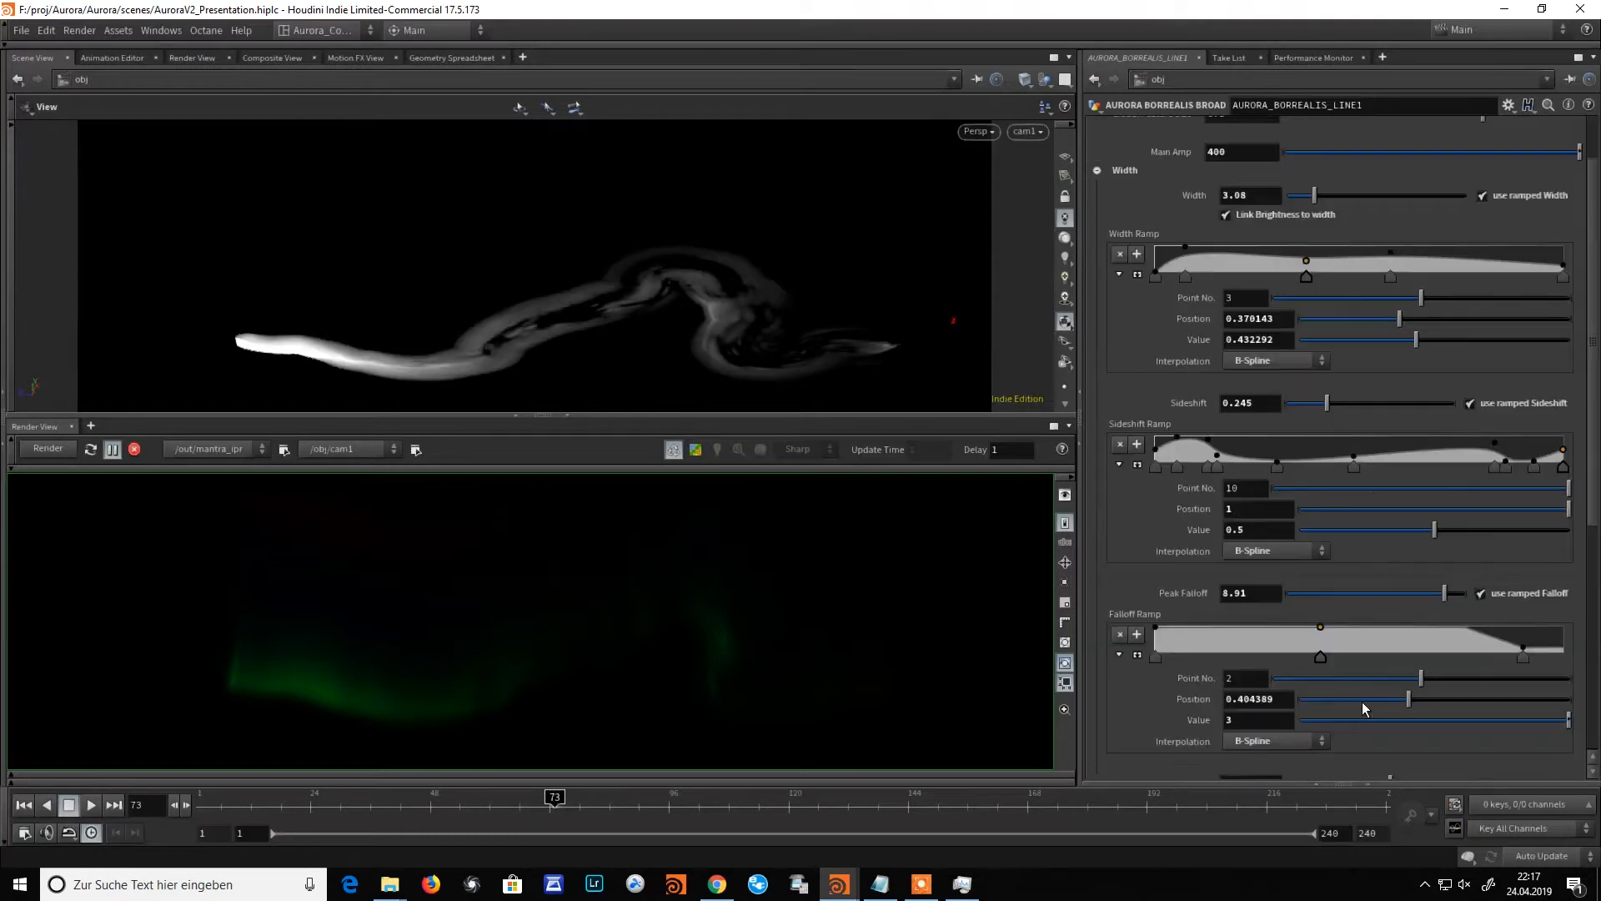
# Lower the selected Falloff Ramp point's value, remove that point and add a new one past the middle of the ramp
pyautogui.moveTo(1271, 722); pyautogui.dragTo(1226, 722, button='middle')
pyautogui.click(1121, 635)
pyautogui.click(1382, 641)
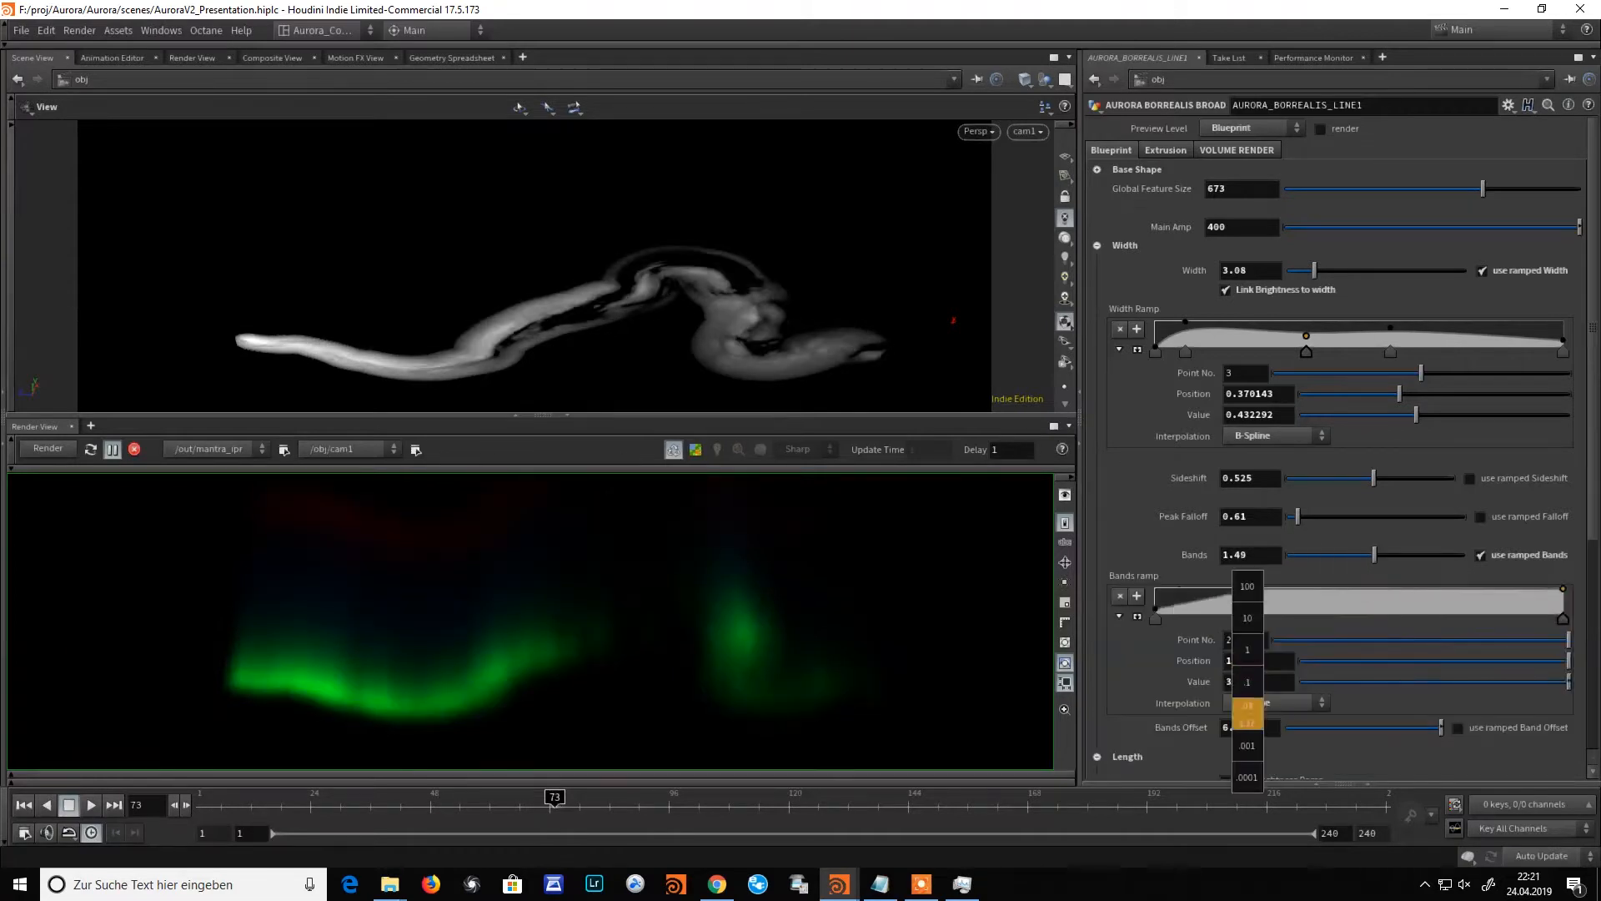
# Reshape the Bands ramp with added points, including one of value 1 near position 0.71, and set Bands Offset to 3.72
pyautogui.click(1182, 589)
pyautogui.moveTo(1240, 729); pyautogui.dragTo(1233, 761, button='middle')
pyautogui.moveTo(1563, 589)
pyautogui.mouseDown()
pyautogui.moveTo(1458, 602)
pyautogui.moveTo(1563, 589)
pyautogui.mouseUp()
pyautogui.moveTo(1155, 589)
pyautogui.mouseDown()
pyautogui.moveTo(1155, 614)
pyautogui.moveTo(1155, 589)
pyautogui.mouseUp()
pyautogui.click(1207, 589)
pyautogui.moveTo(1445, 602); pyautogui.dragTo(1446, 589)
pyautogui.moveTo(1441, 729); pyautogui.dragTo(1422, 728)
# Resume the interactive render with the asset's render option switched on, and pause it again
pyautogui.click(112, 449)
pyautogui.click(1320, 129)
pyautogui.scroll(-5, 1441, 199)
pyautogui.click(112, 450)
# Enable the Brightness Ramp for the length and shape the Lumin Ramp to rise near the start and fade out towards the end
pyautogui.click(1244, 454)
pyautogui.scroll(-3, 1243, 453)
pyautogui.moveTo(1188, 358)
pyautogui.mouseDown()
pyautogui.moveTo(1191, 335)
pyautogui.moveTo(1188, 356)
pyautogui.mouseUp()
pyautogui.click(1442, 336)
pyautogui.moveTo(1442, 336); pyautogui.dragTo(1443, 343)
pyautogui.moveTo(1309, 342); pyautogui.dragTo(1311, 341)
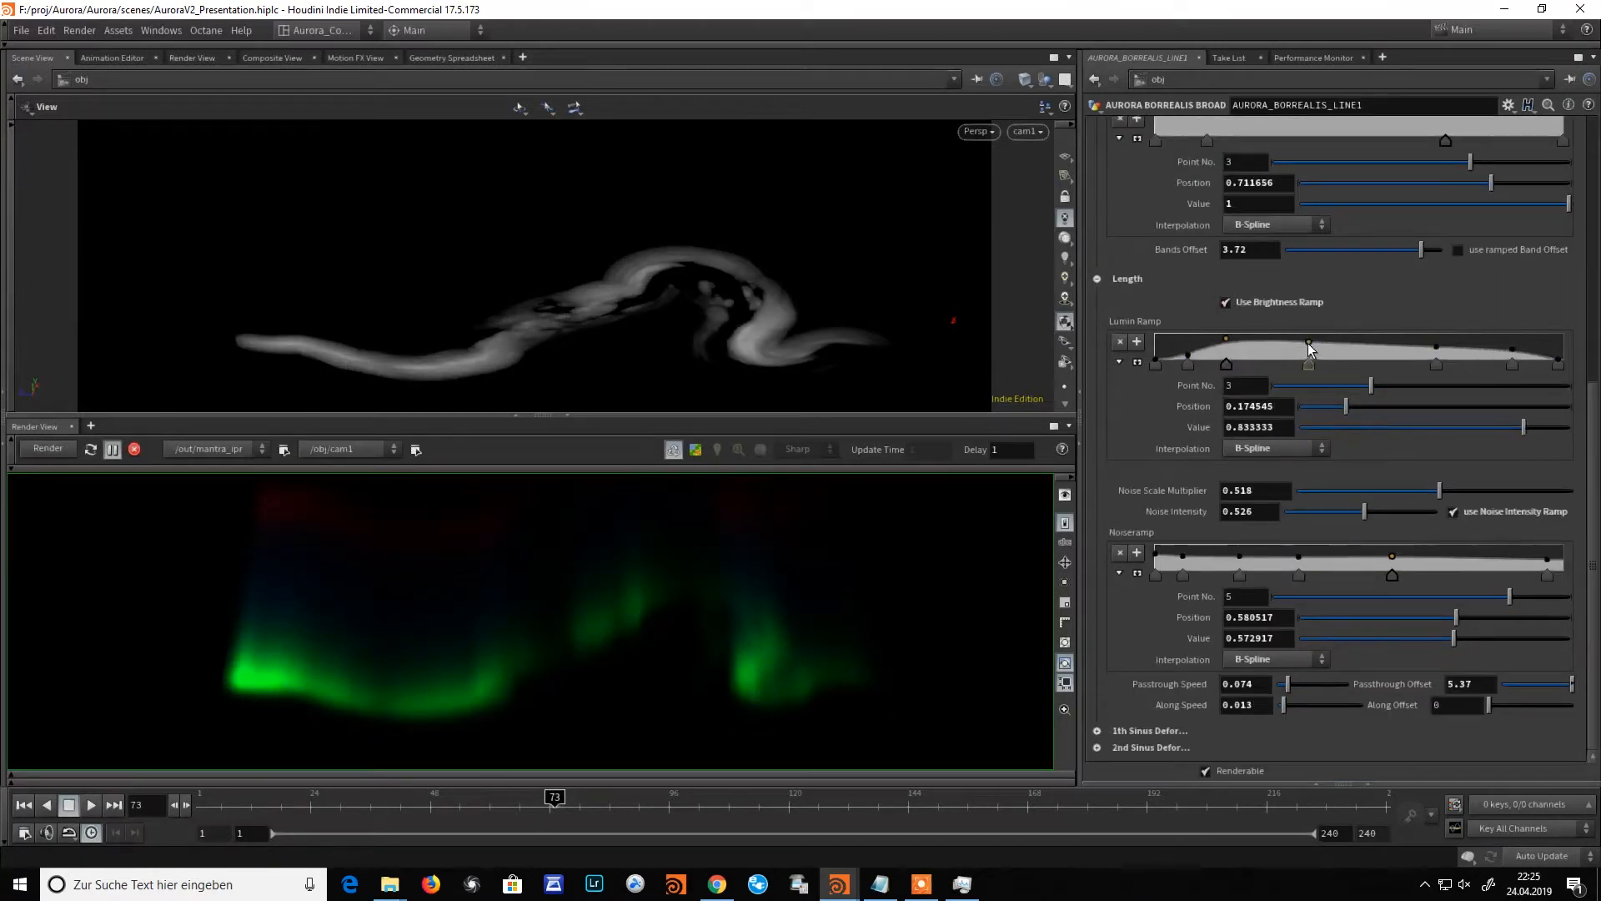
pyautogui.moveTo(1512, 349); pyautogui.dragTo(1481, 361)
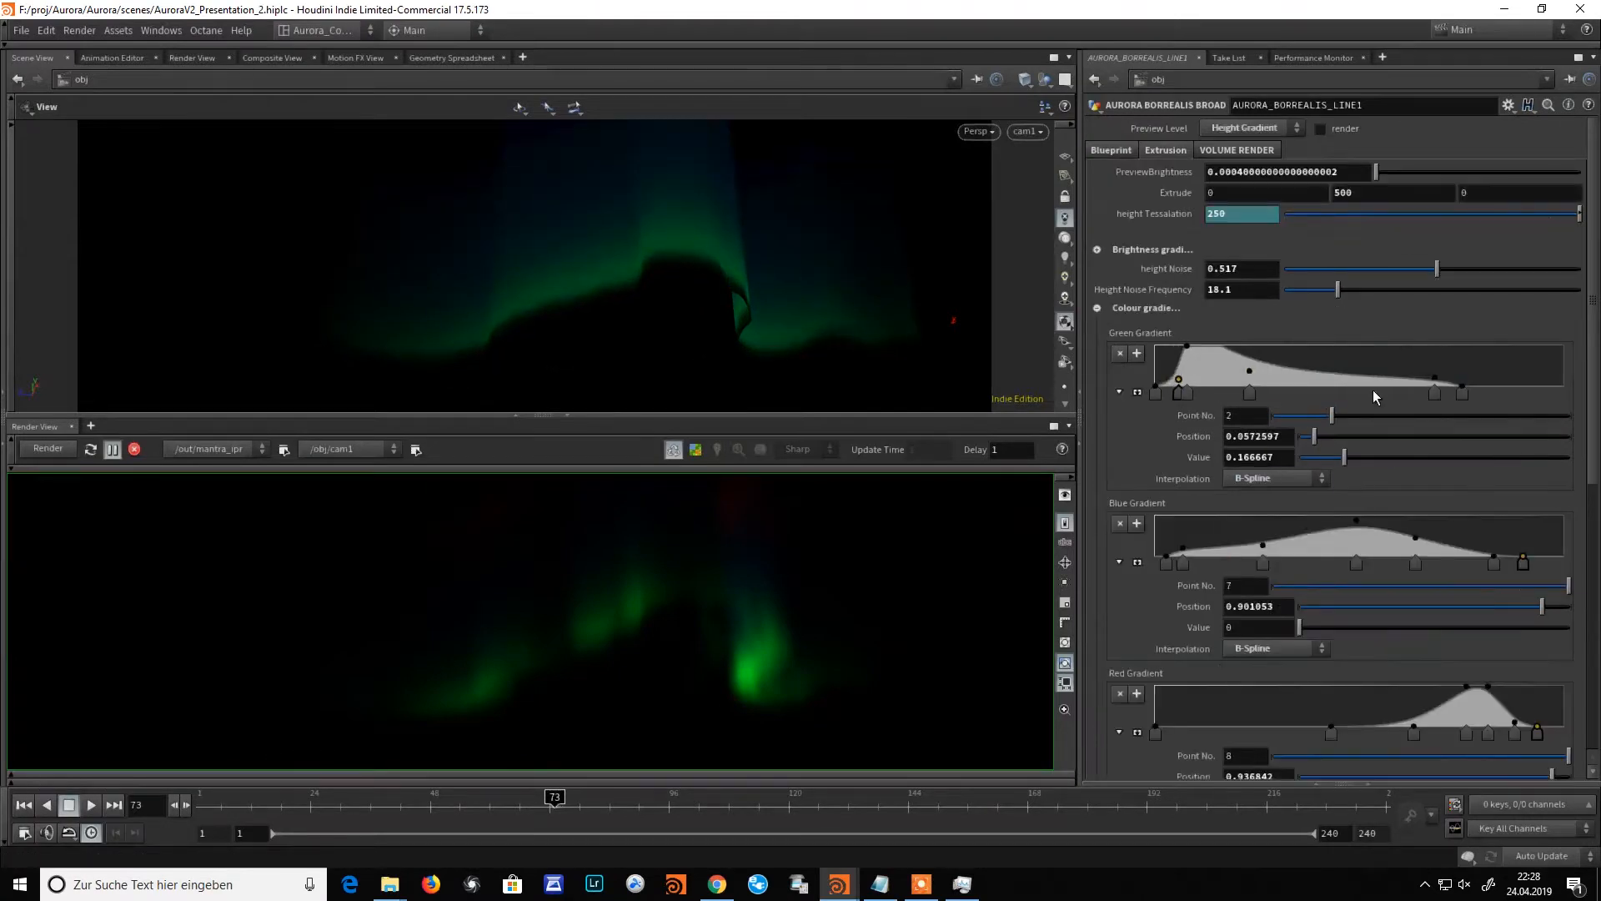
# Reshape the Green, Blue and Red height gradients by adding a green point and repositioning points in each curve
pyautogui.click(1350, 391)
pyautogui.moveTo(1351, 392); pyautogui.dragTo(1269, 375)
pyautogui.moveTo(1263, 556); pyautogui.dragTo(1412, 561)
pyautogui.moveTo(1414, 733); pyautogui.dragTo(1476, 715)
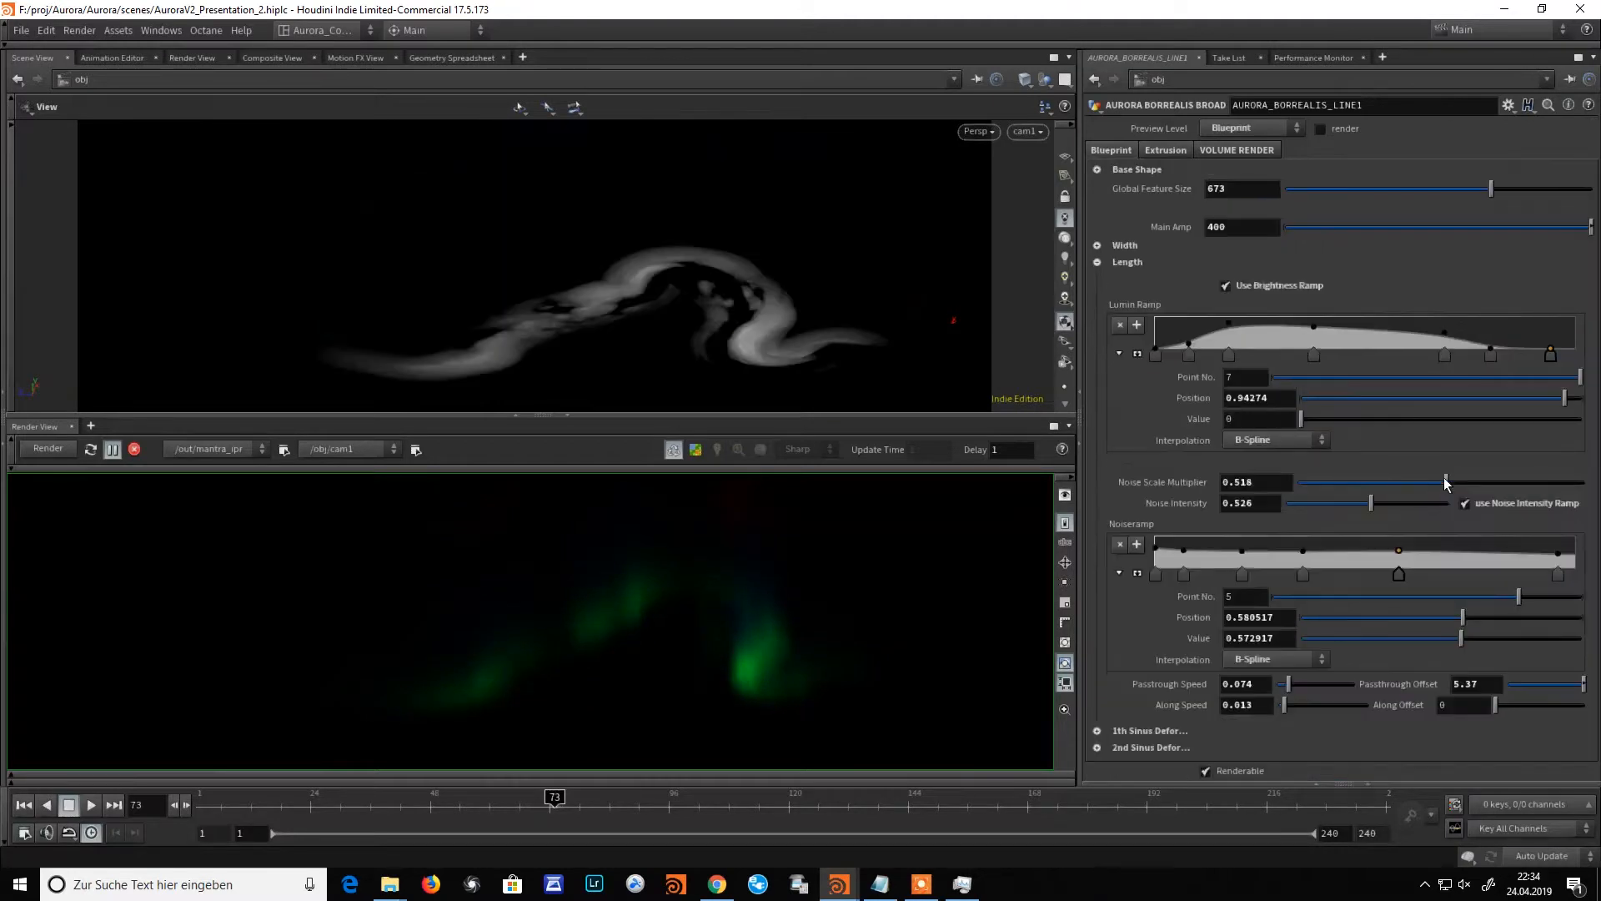
# Lower the Noise Scale Multiplier in the Length settings
pyautogui.moveTo(1448, 477); pyautogui.dragTo(1384, 477)
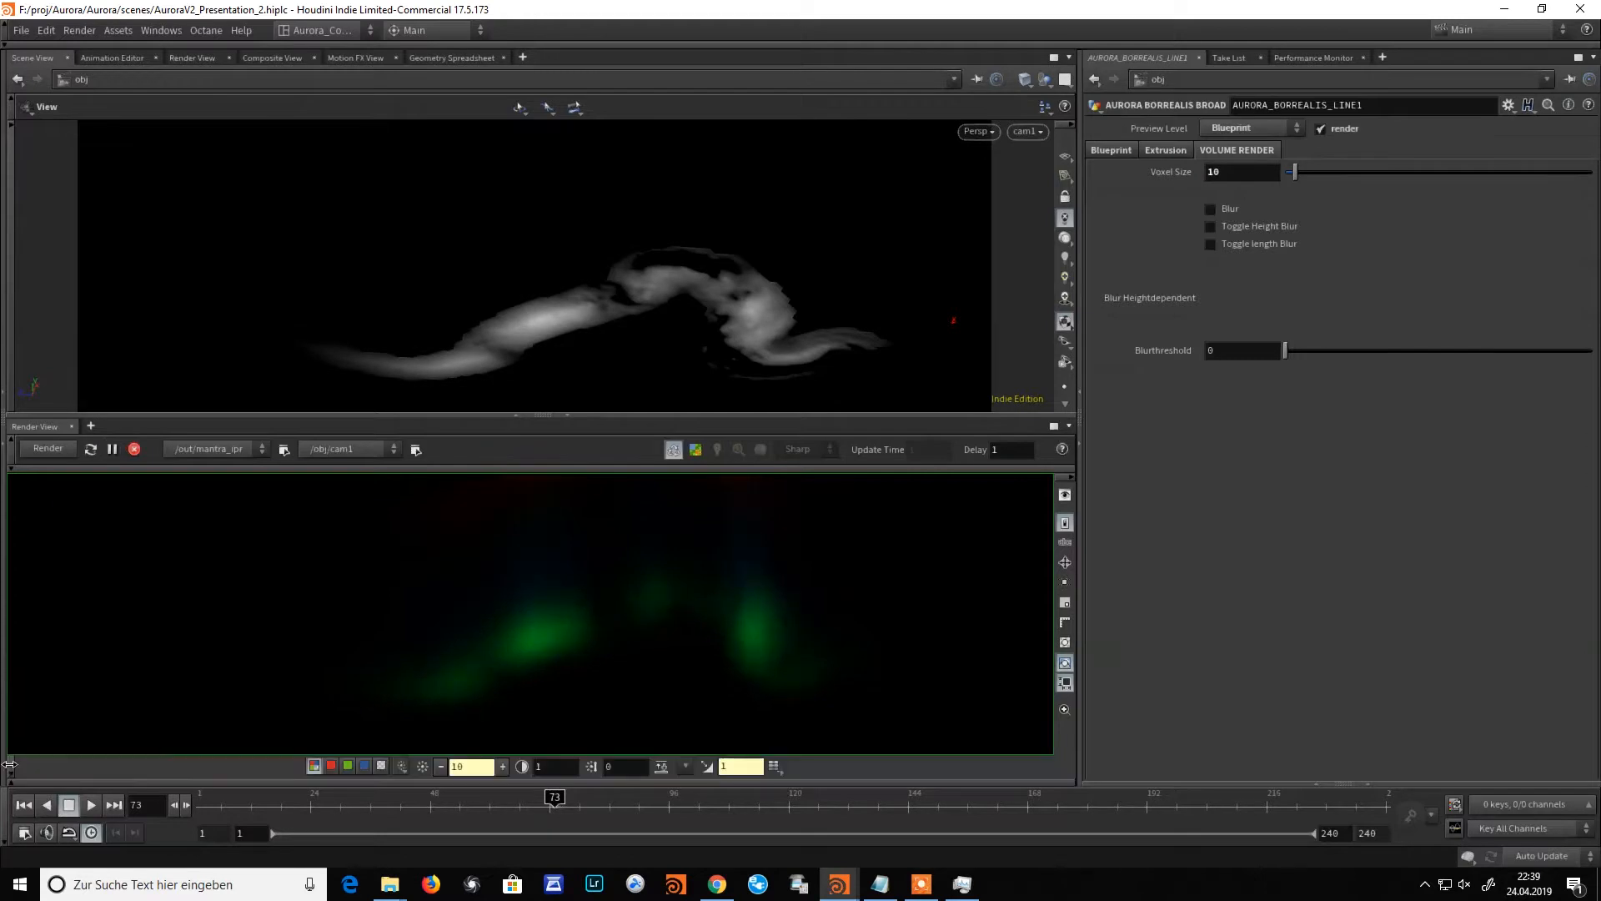
# Hide the render view's display options bar and open the Blur height value for editing
pyautogui.click(10, 766)
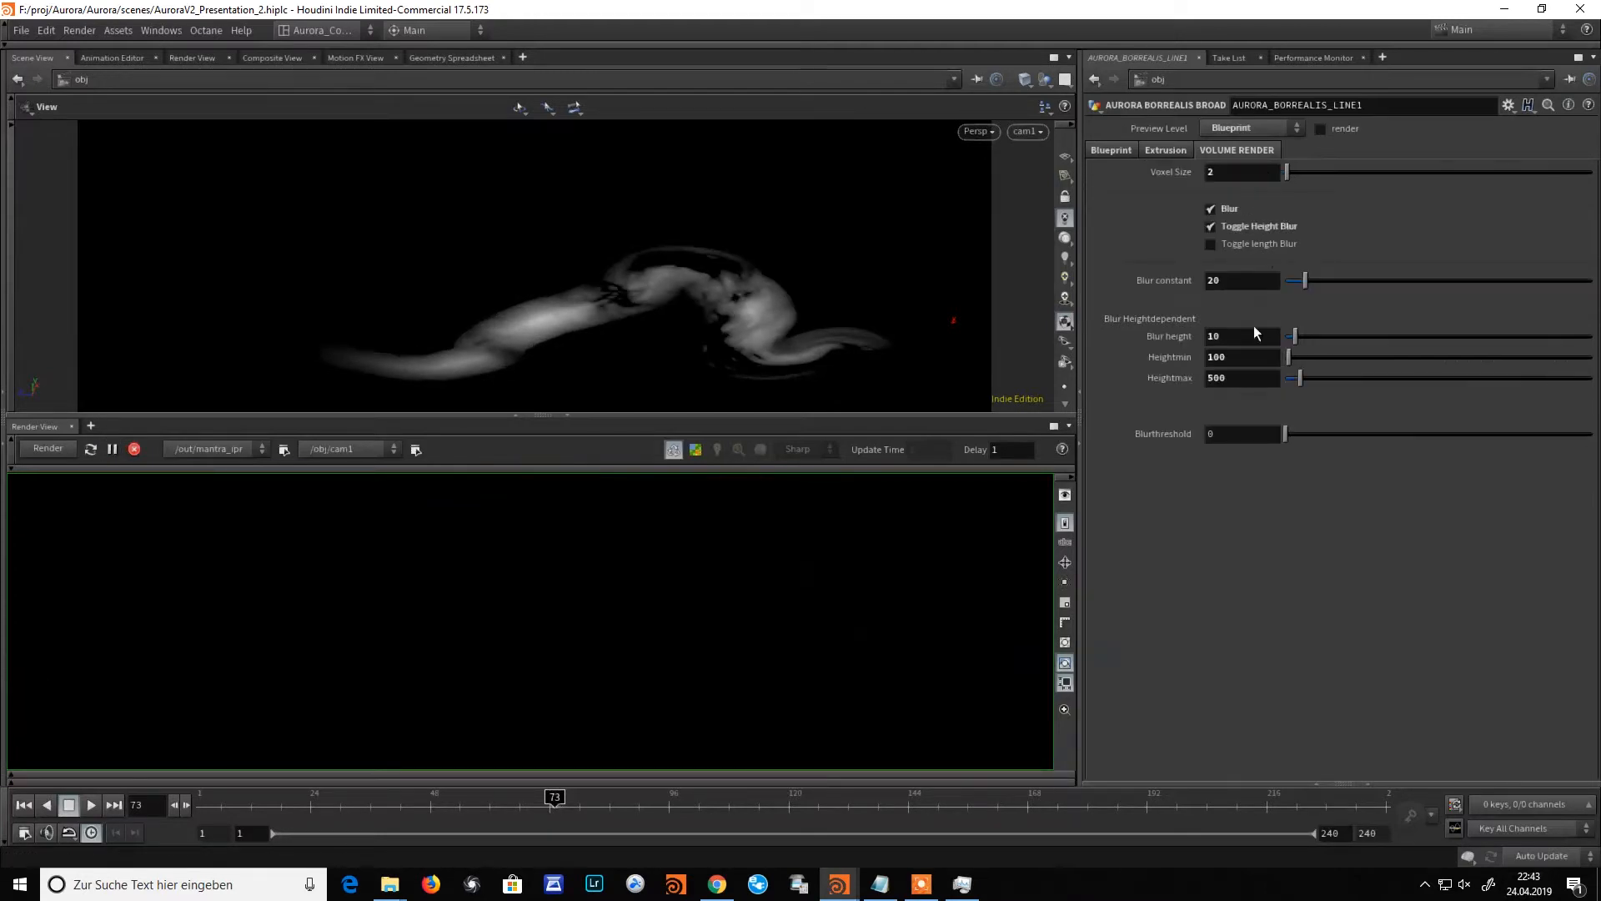
pyautogui.click(1265, 333)
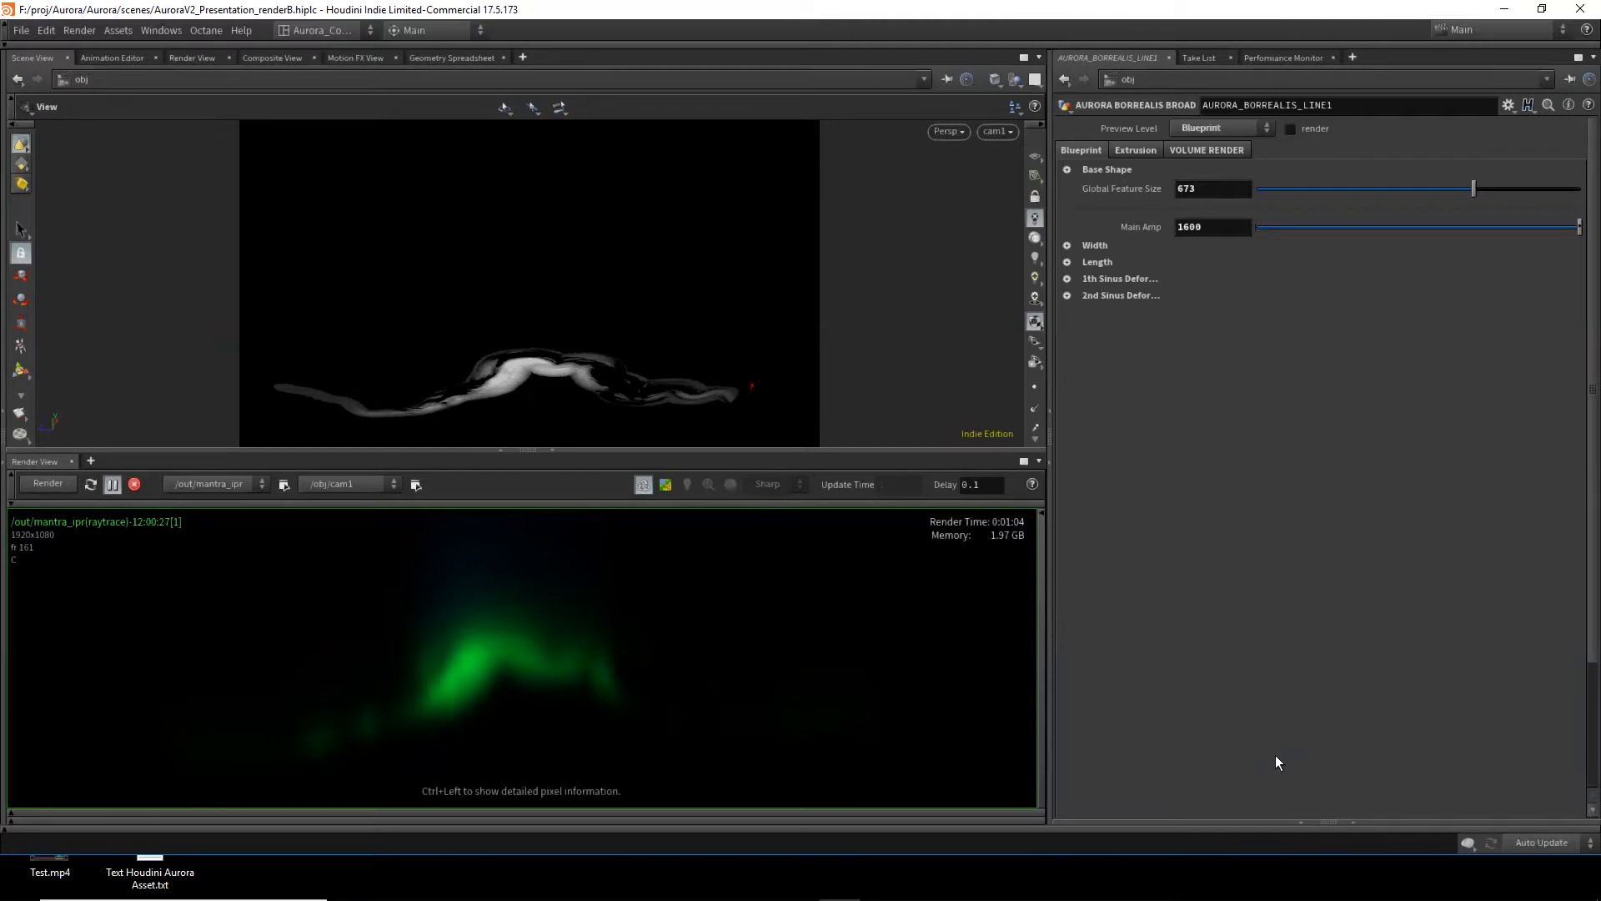
# Set the Preview Level to Line and enlarge the scene view by collapsing the render view
pyautogui.click(1188, 127)
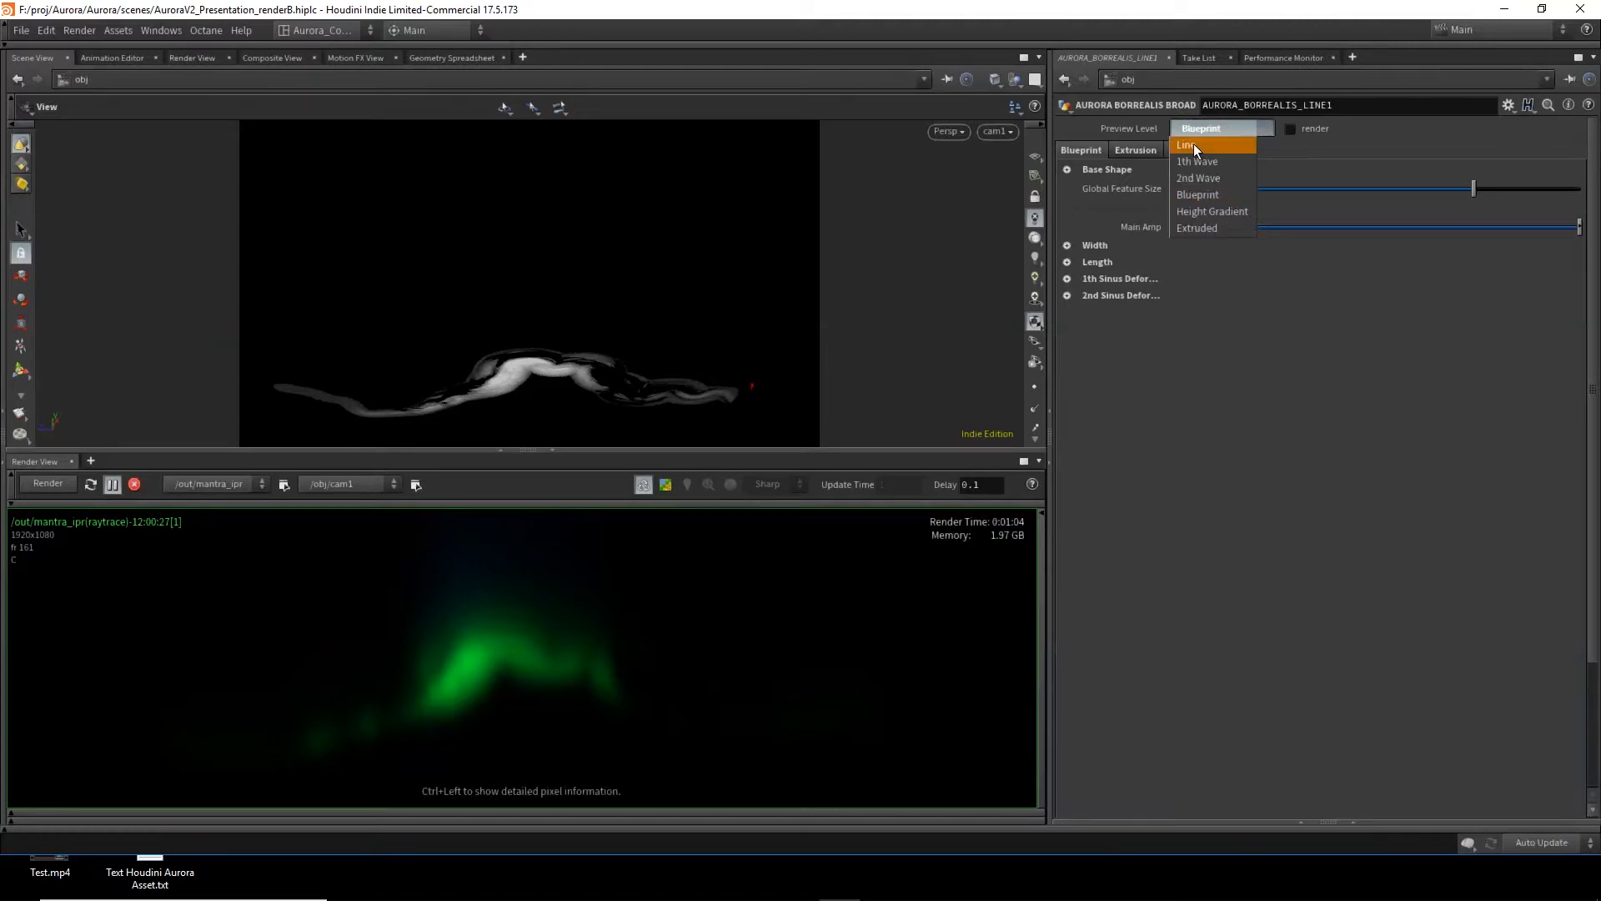
pyautogui.click(1193, 144)
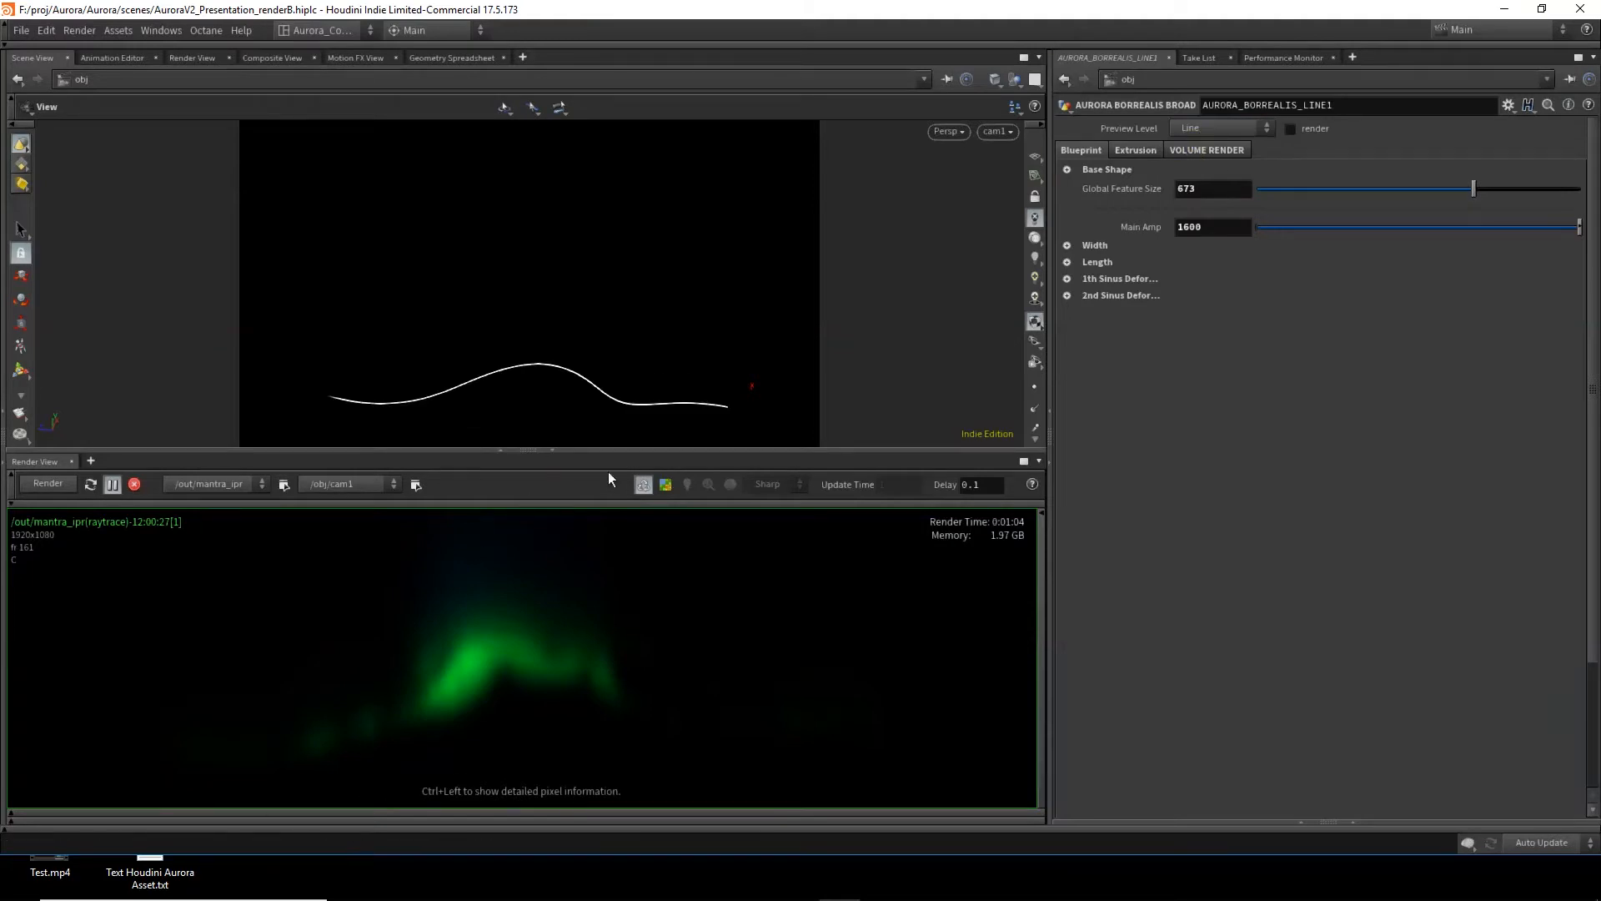
pyautogui.click(552, 454)
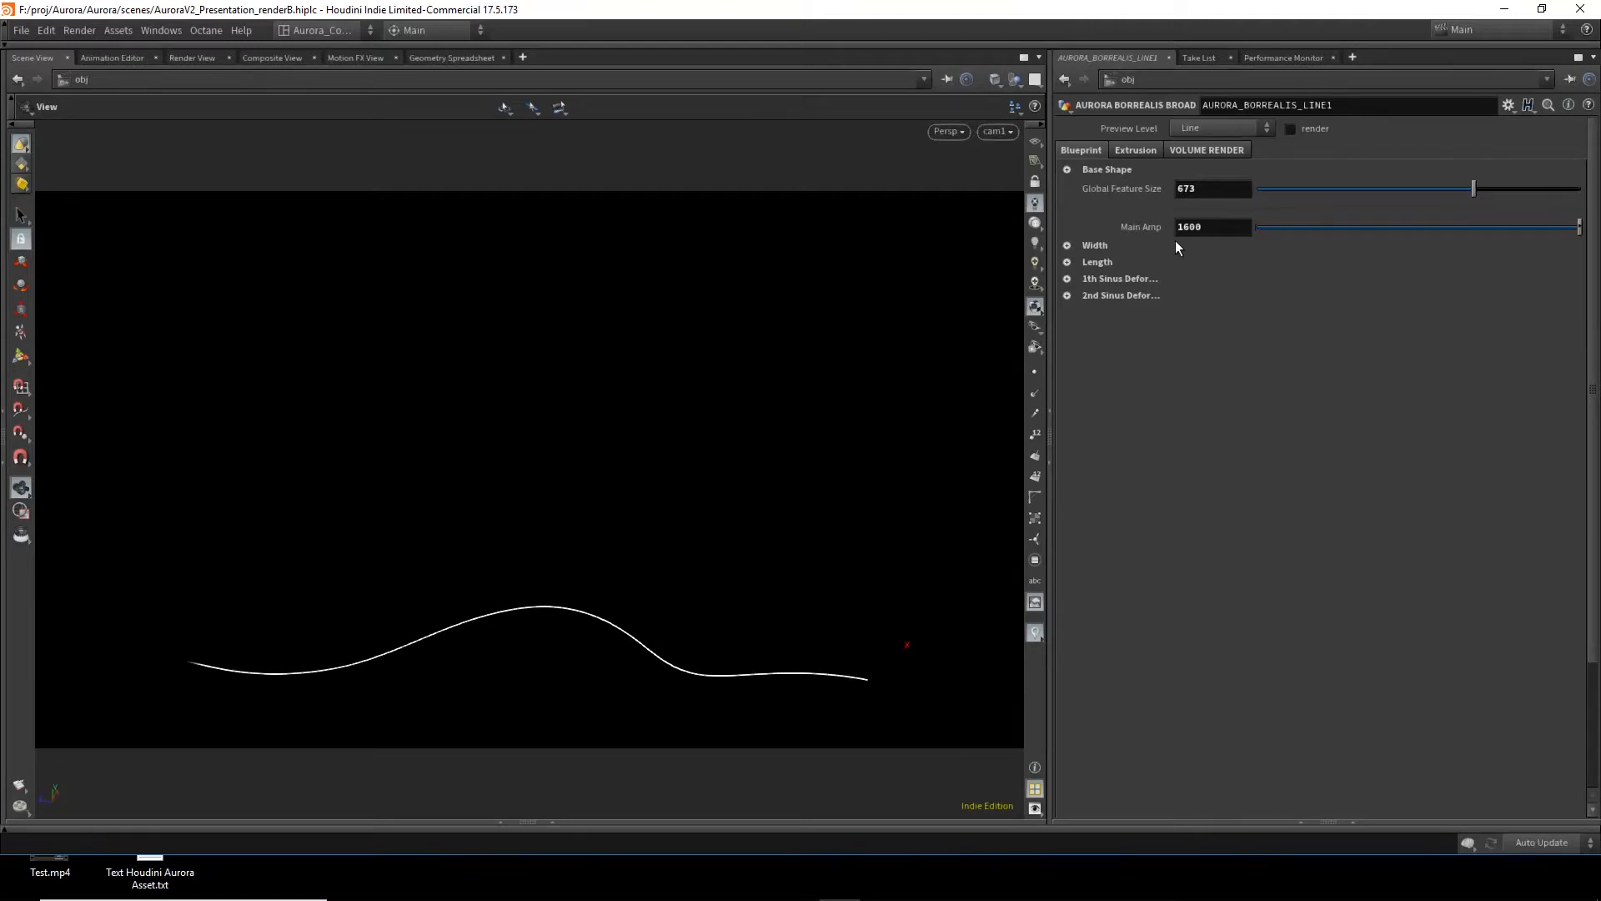
# Set the Preview Level to 1th Wave, reveal the timeline and scrub back to frame 1
pyautogui.click(1186, 129)
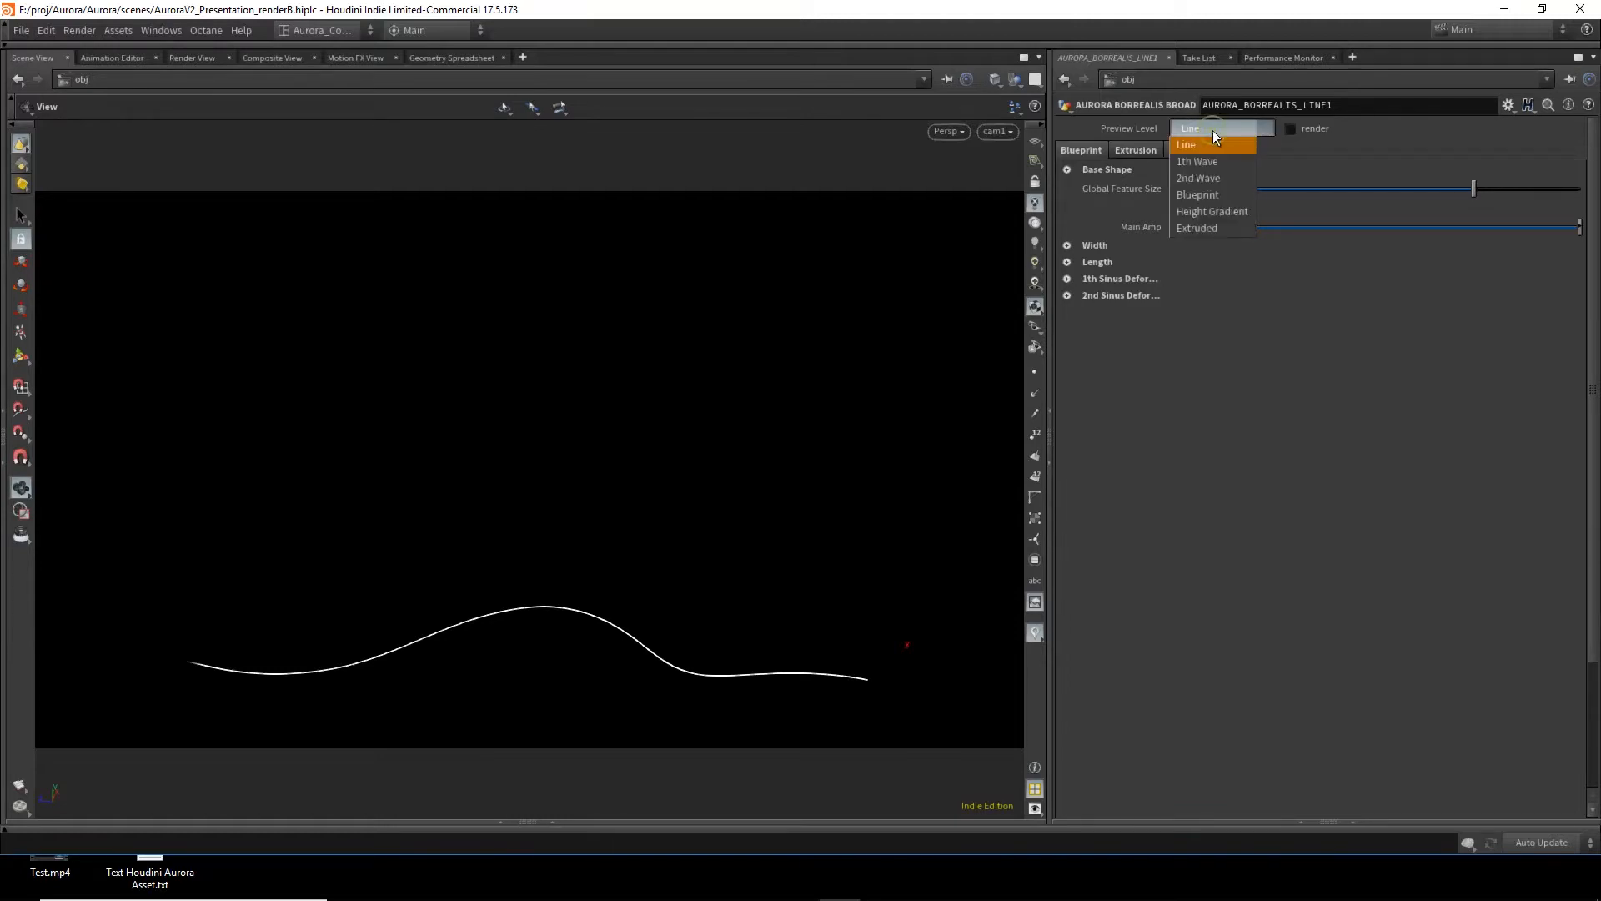
pyautogui.click(1208, 161)
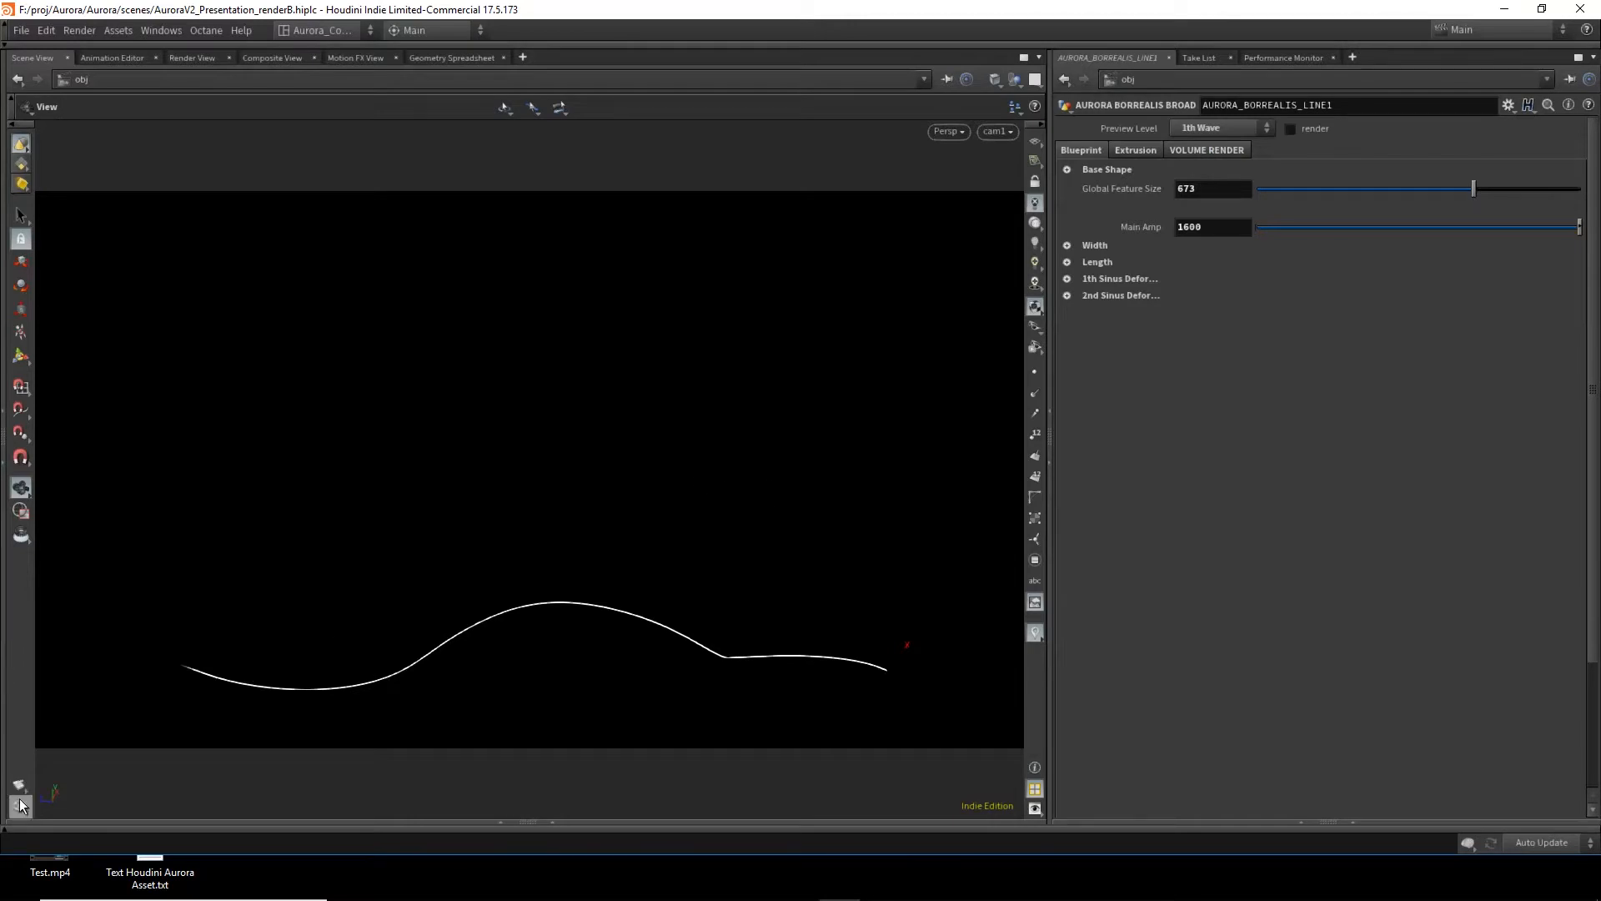
pyautogui.click(18, 829)
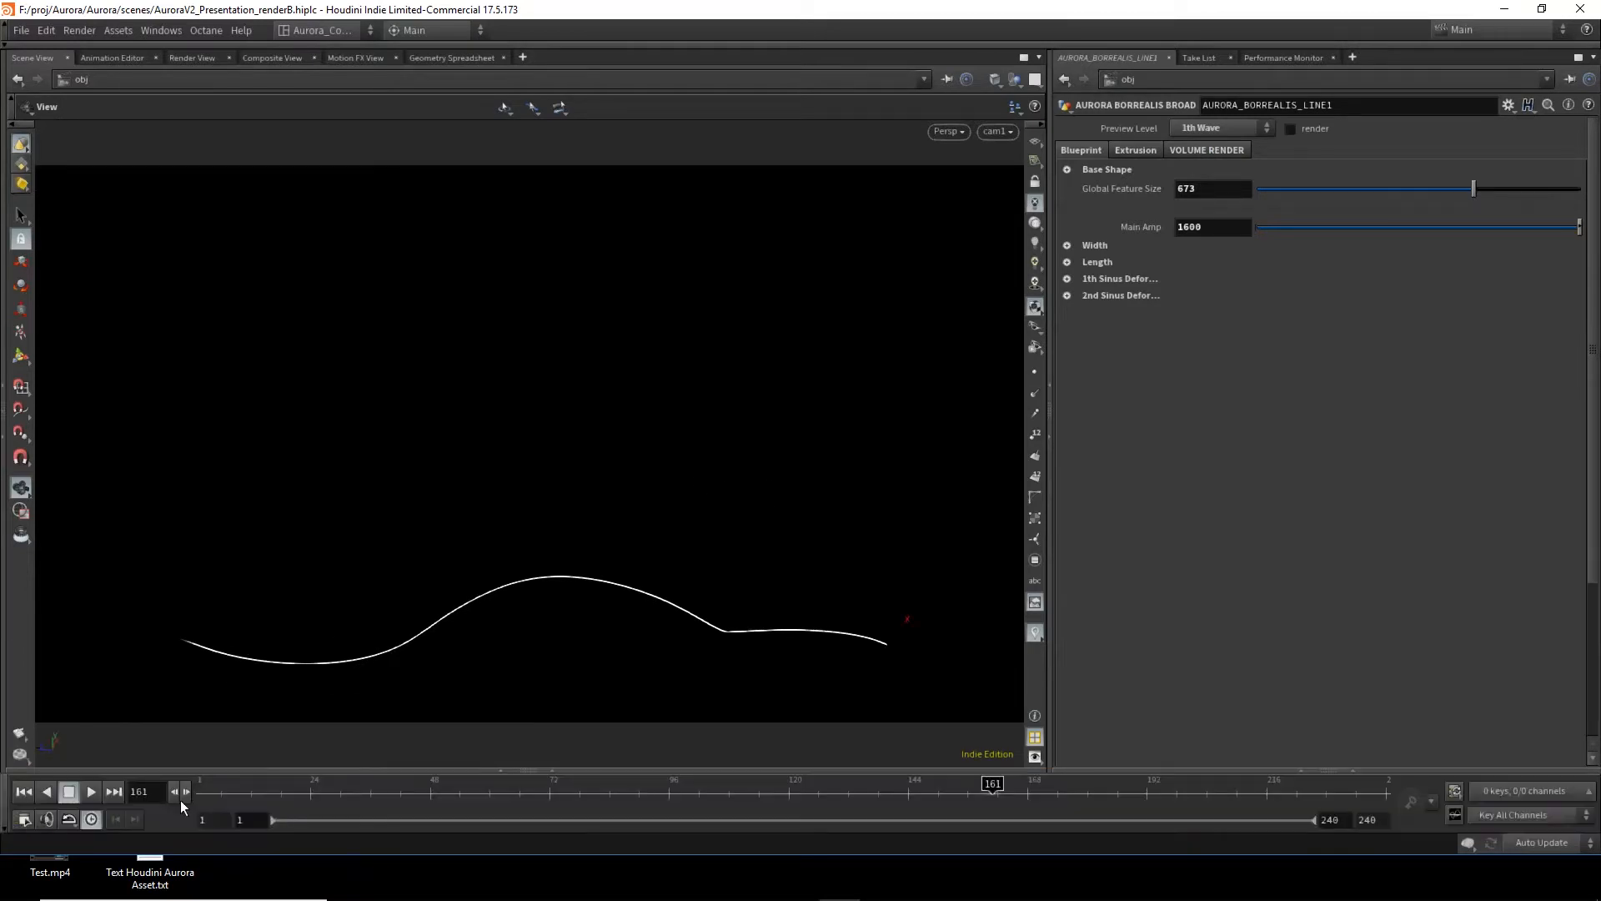
pyautogui.moveTo(220, 789)
pyautogui.mouseDown()
pyautogui.moveTo(989, 777)
pyautogui.moveTo(476, 802)
pyautogui.moveTo(190, 791)
pyautogui.mouseUp()
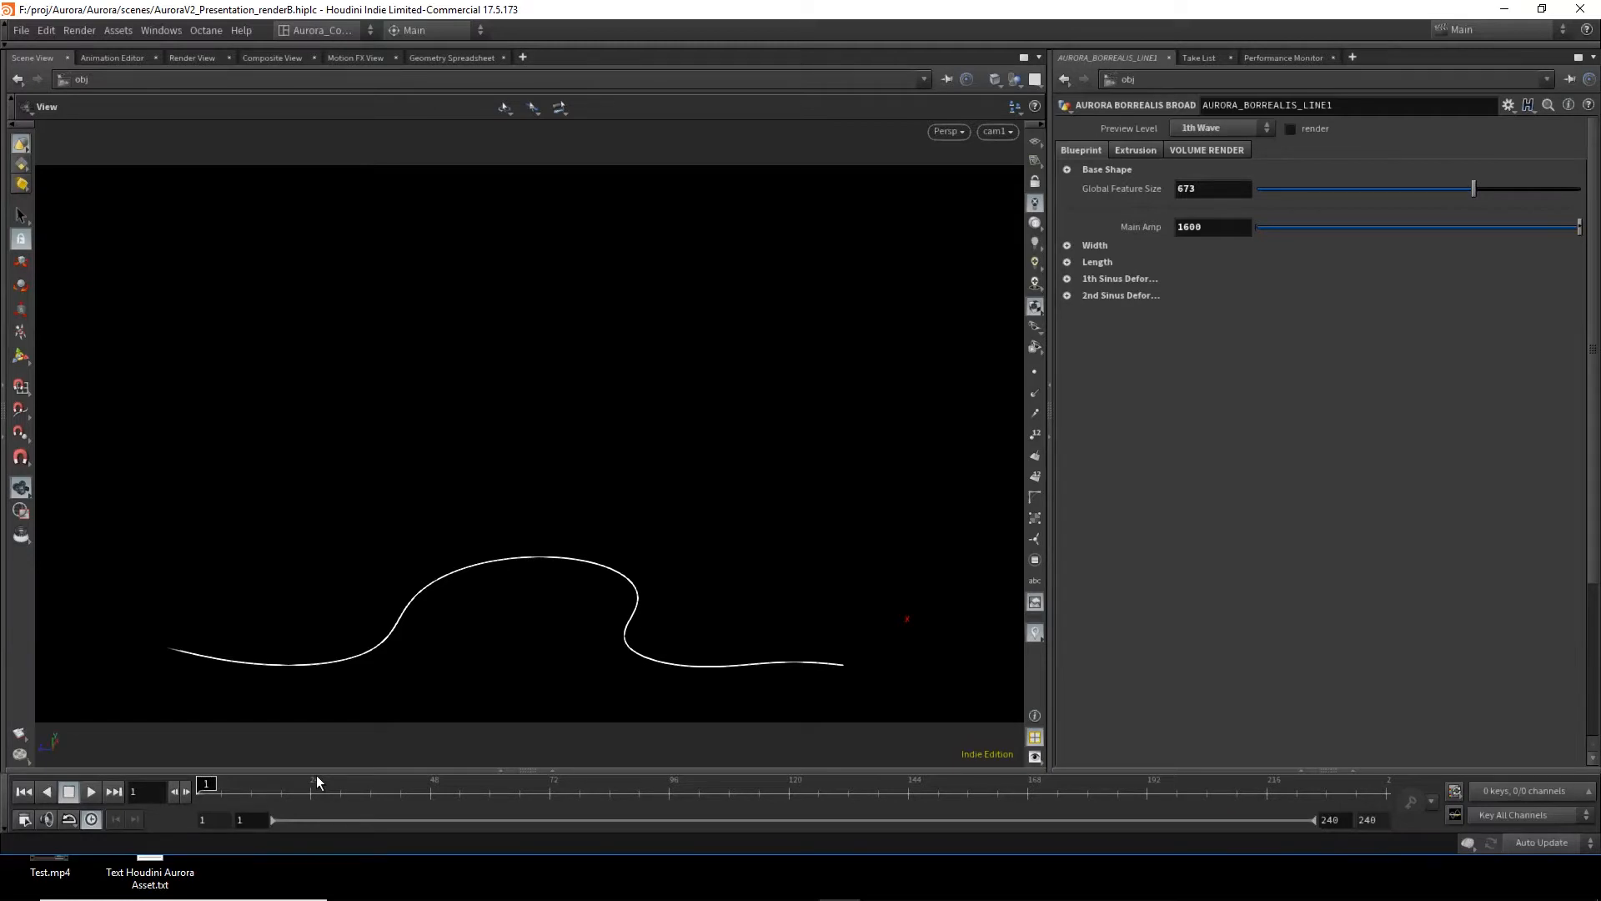
# Set the Preview Level to 2nd Wave and scrub the animation forward to frame 79
pyautogui.click(1203, 128)
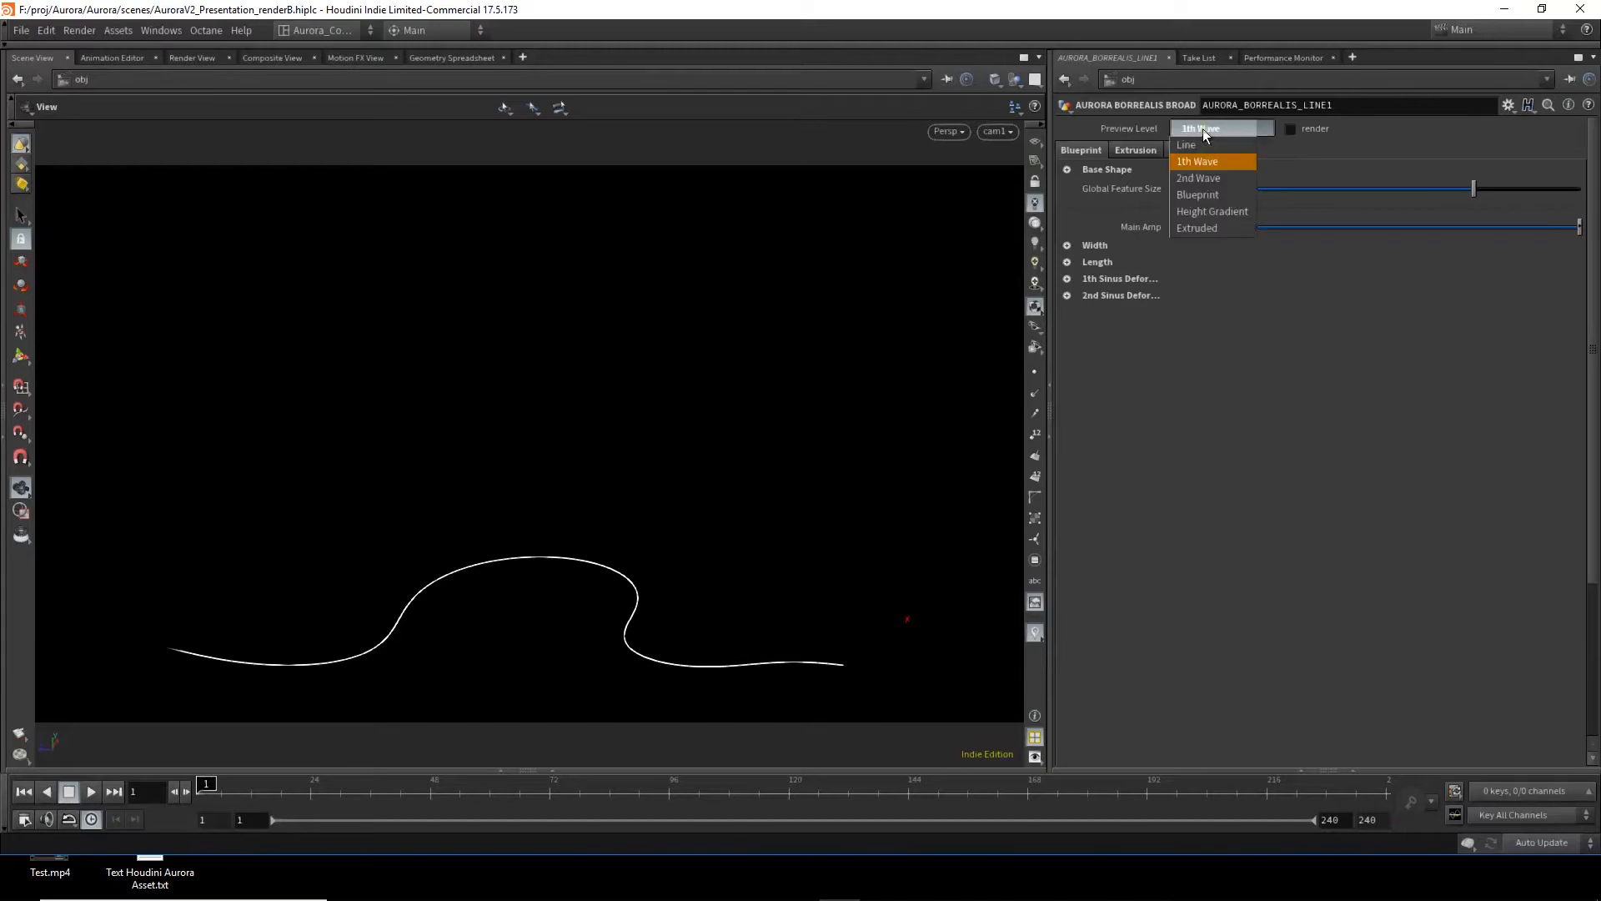
pyautogui.click(1205, 177)
pyautogui.moveTo(261, 763); pyautogui.dragTo(602, 799)
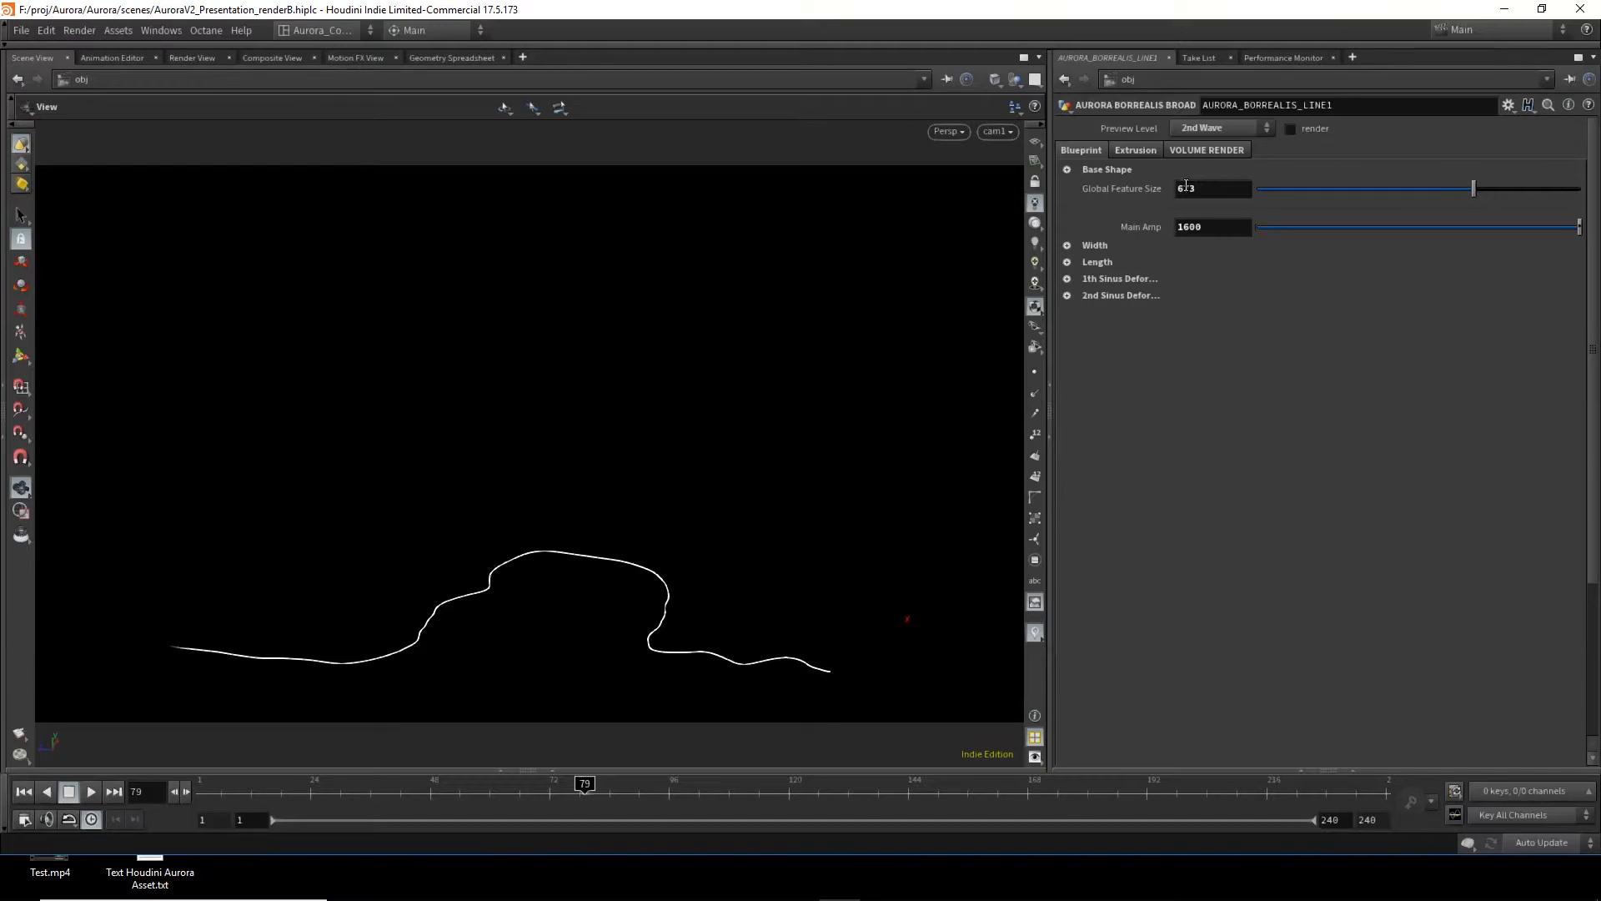
# Set the Preview Level to Blueprint and toggle the viewport between wireframe and shaded display
pyautogui.click(1194, 130)
pyautogui.click(1204, 128)
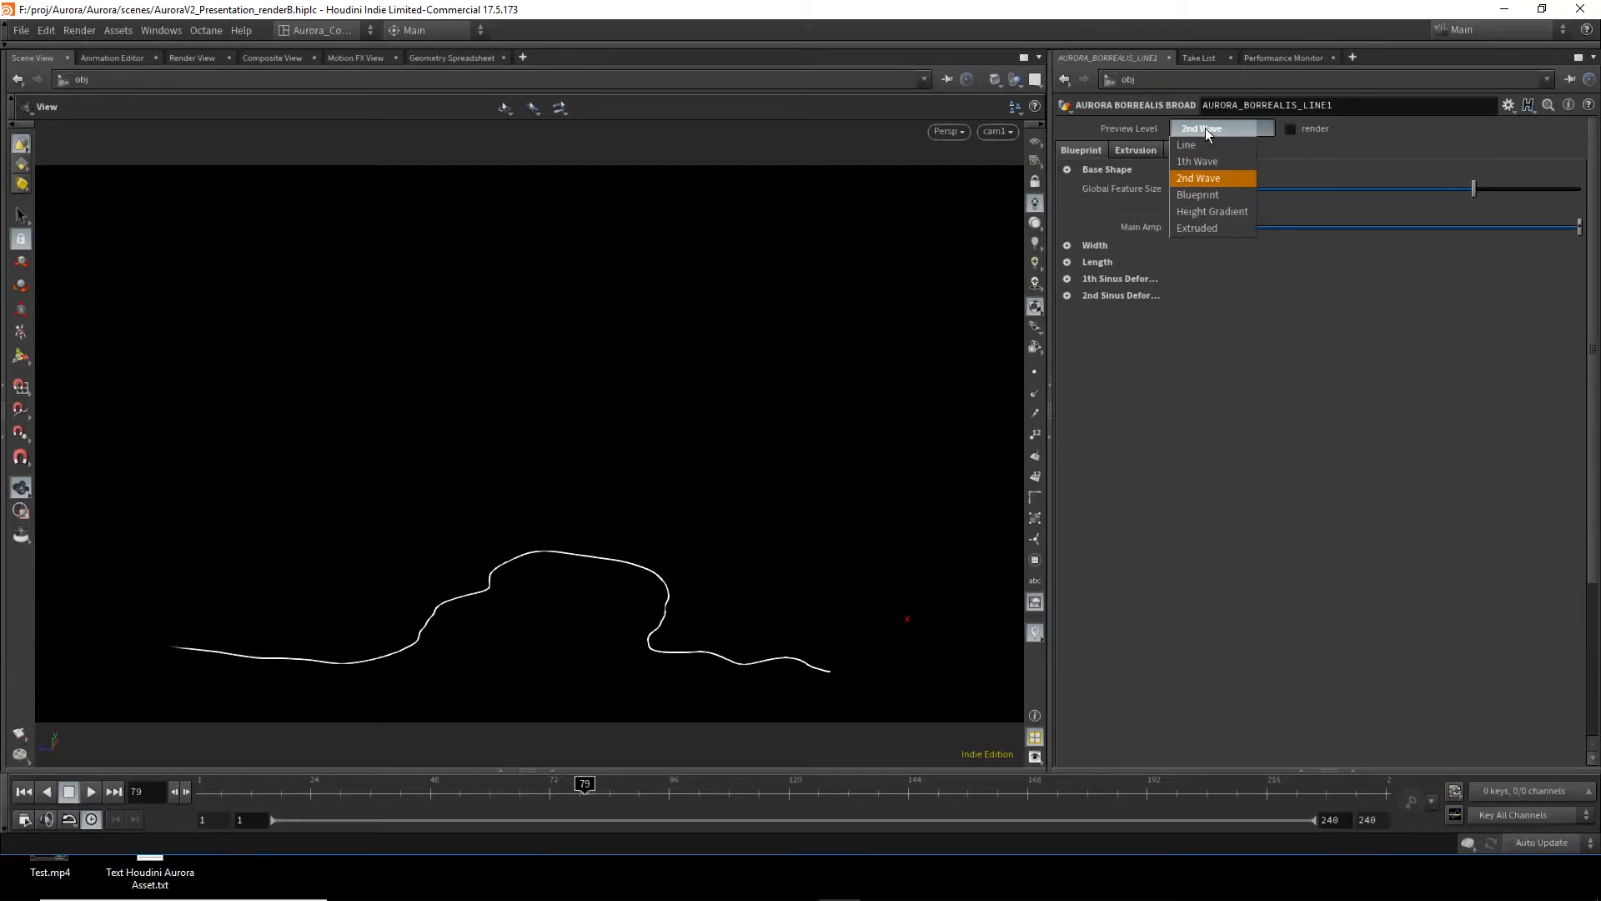
pyautogui.click(1214, 195)
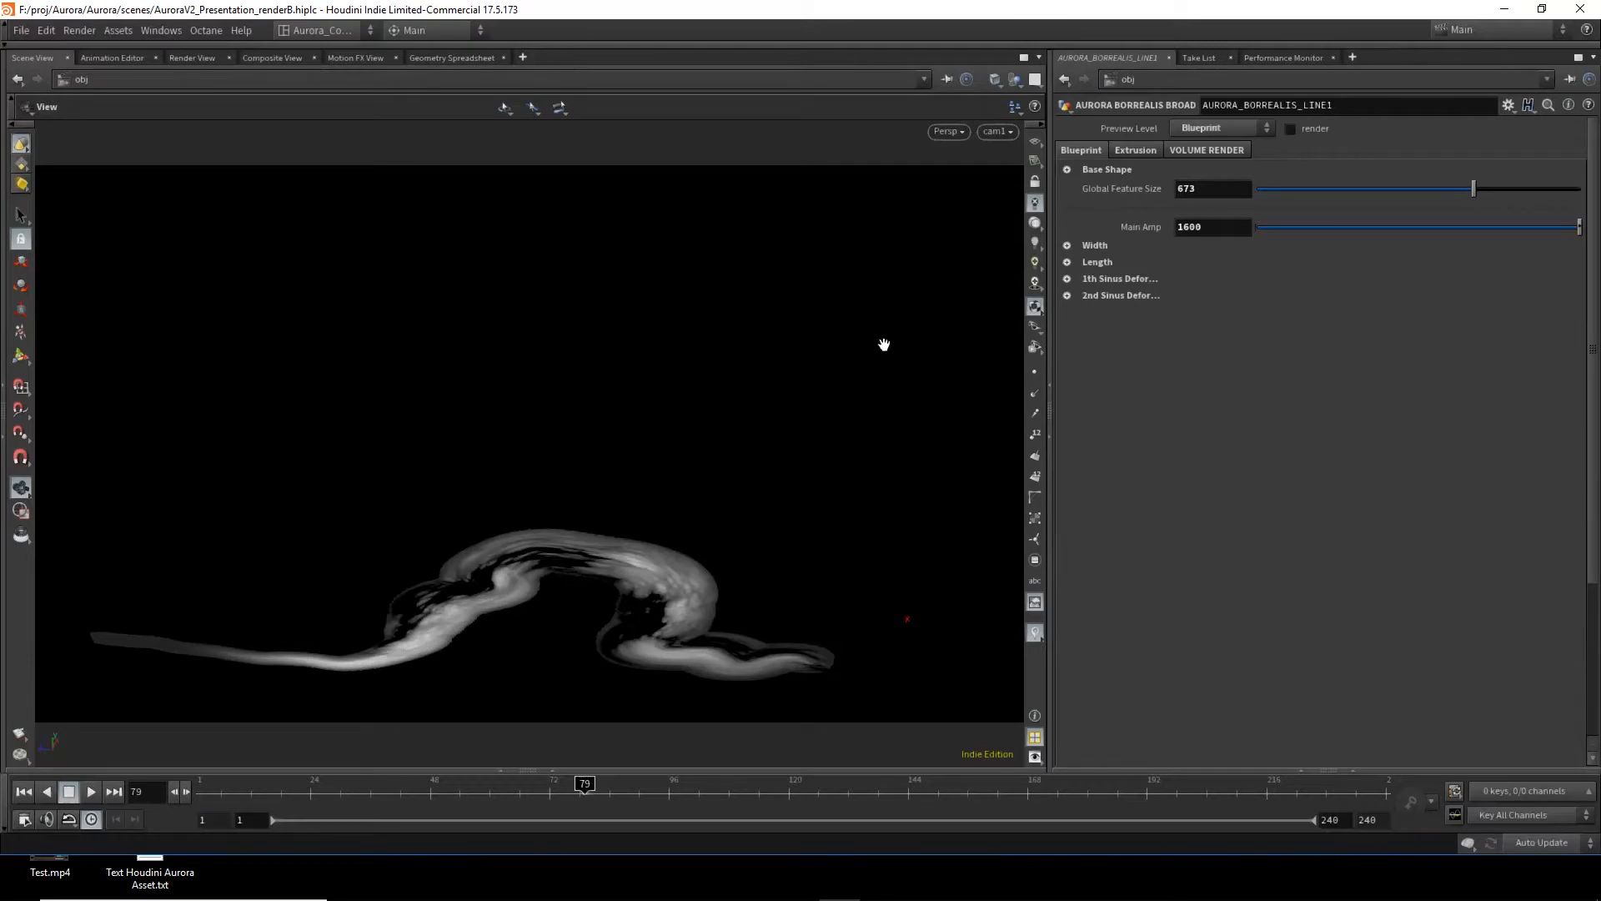
pyautogui.hotkey('shift', 'w')
pyautogui.hotkey('shift', 'w')
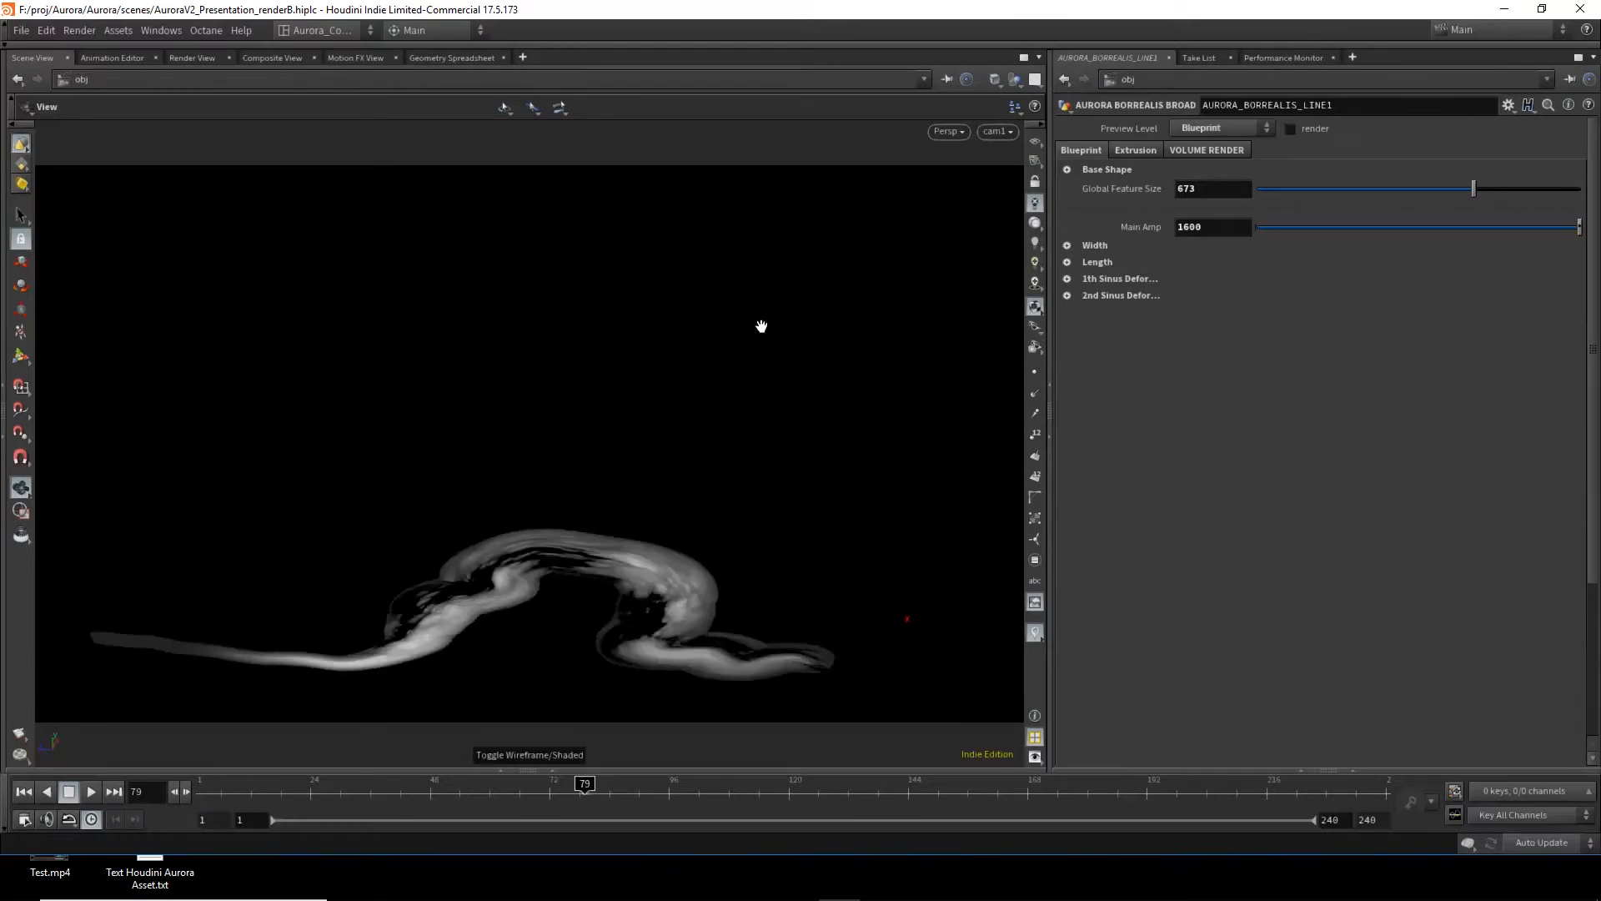
# Display the aurora band's points, examine them up close and choose a camera for the viewport again
pyautogui.click(1034, 372)
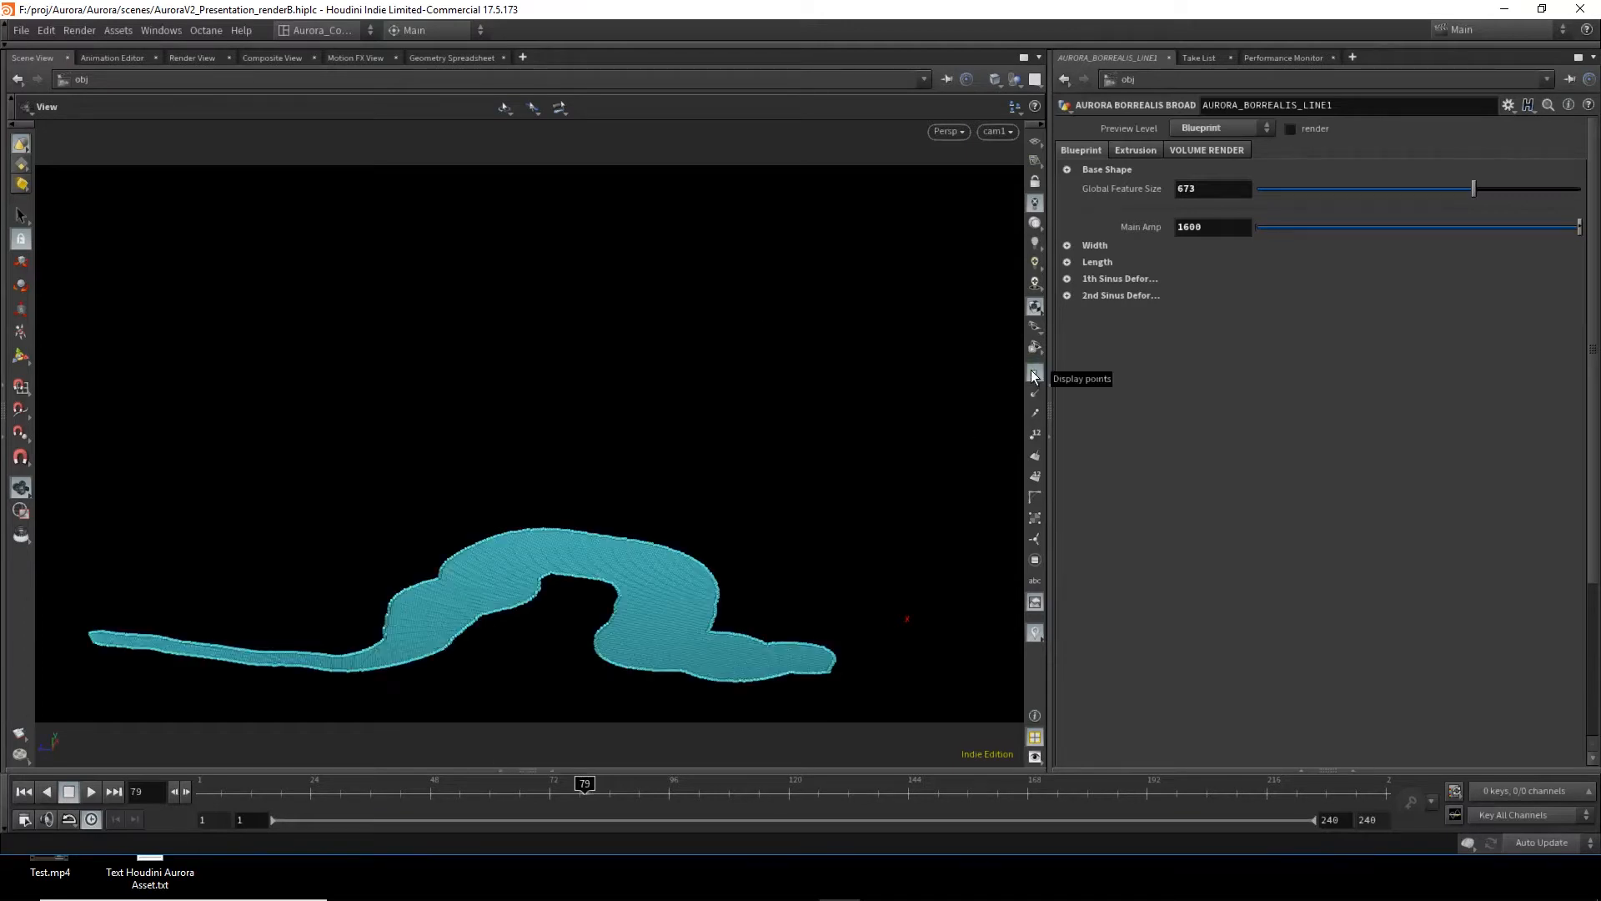
pyautogui.moveTo(523, 555); pyautogui.dragTo(748, 518, button='right')
pyautogui.moveTo(748, 518); pyautogui.dragTo(698, 422)
pyautogui.moveTo(697, 422); pyautogui.dragTo(626, 539, button='right')
pyautogui.moveTo(626, 539); pyautogui.dragTo(606, 378)
pyautogui.moveTo(634, 503); pyautogui.dragTo(524, 550)
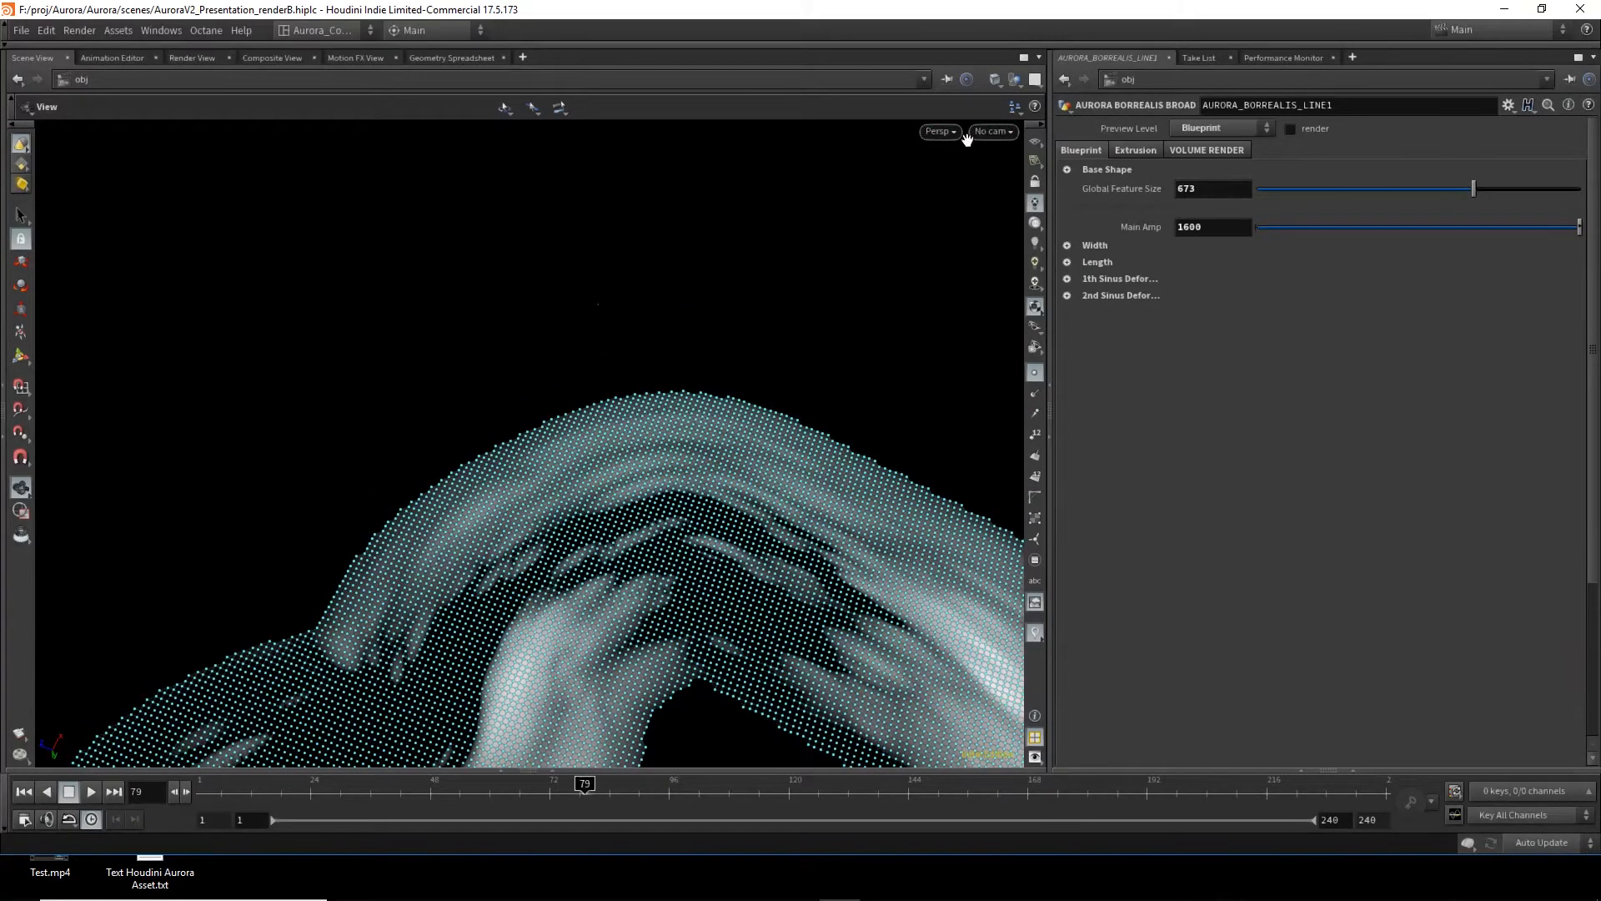
pyautogui.click(1008, 133)
pyautogui.click(1009, 210)
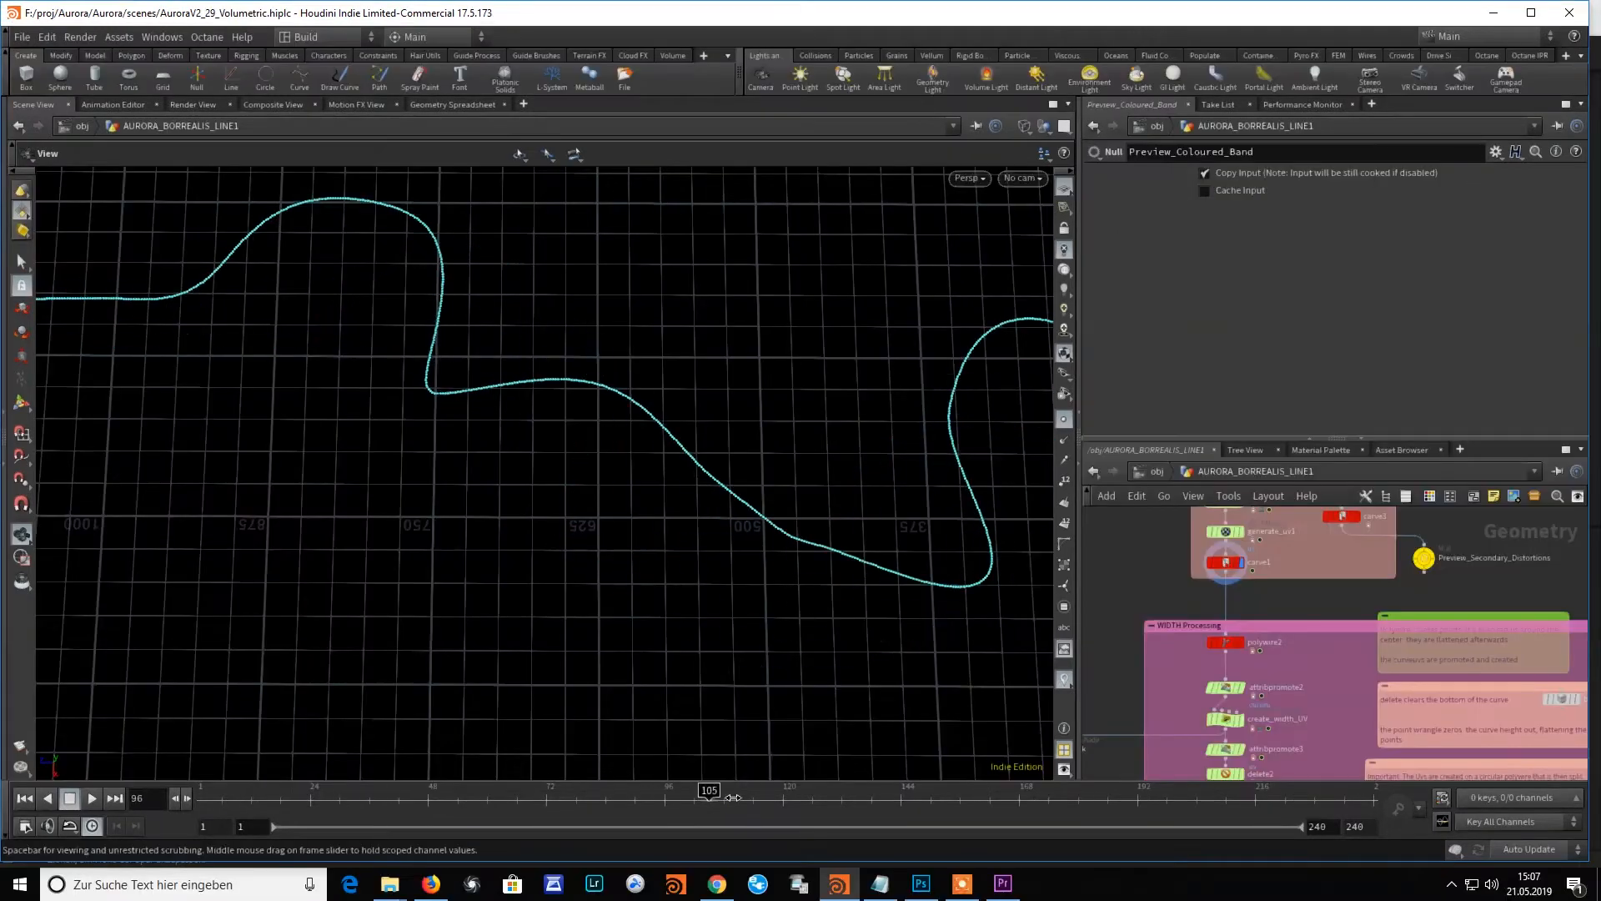
# Show the output of the zero_height_balance_uvs node in the viewport and scrub the animation to frame 67
pyautogui.moveTo(1233, 644)
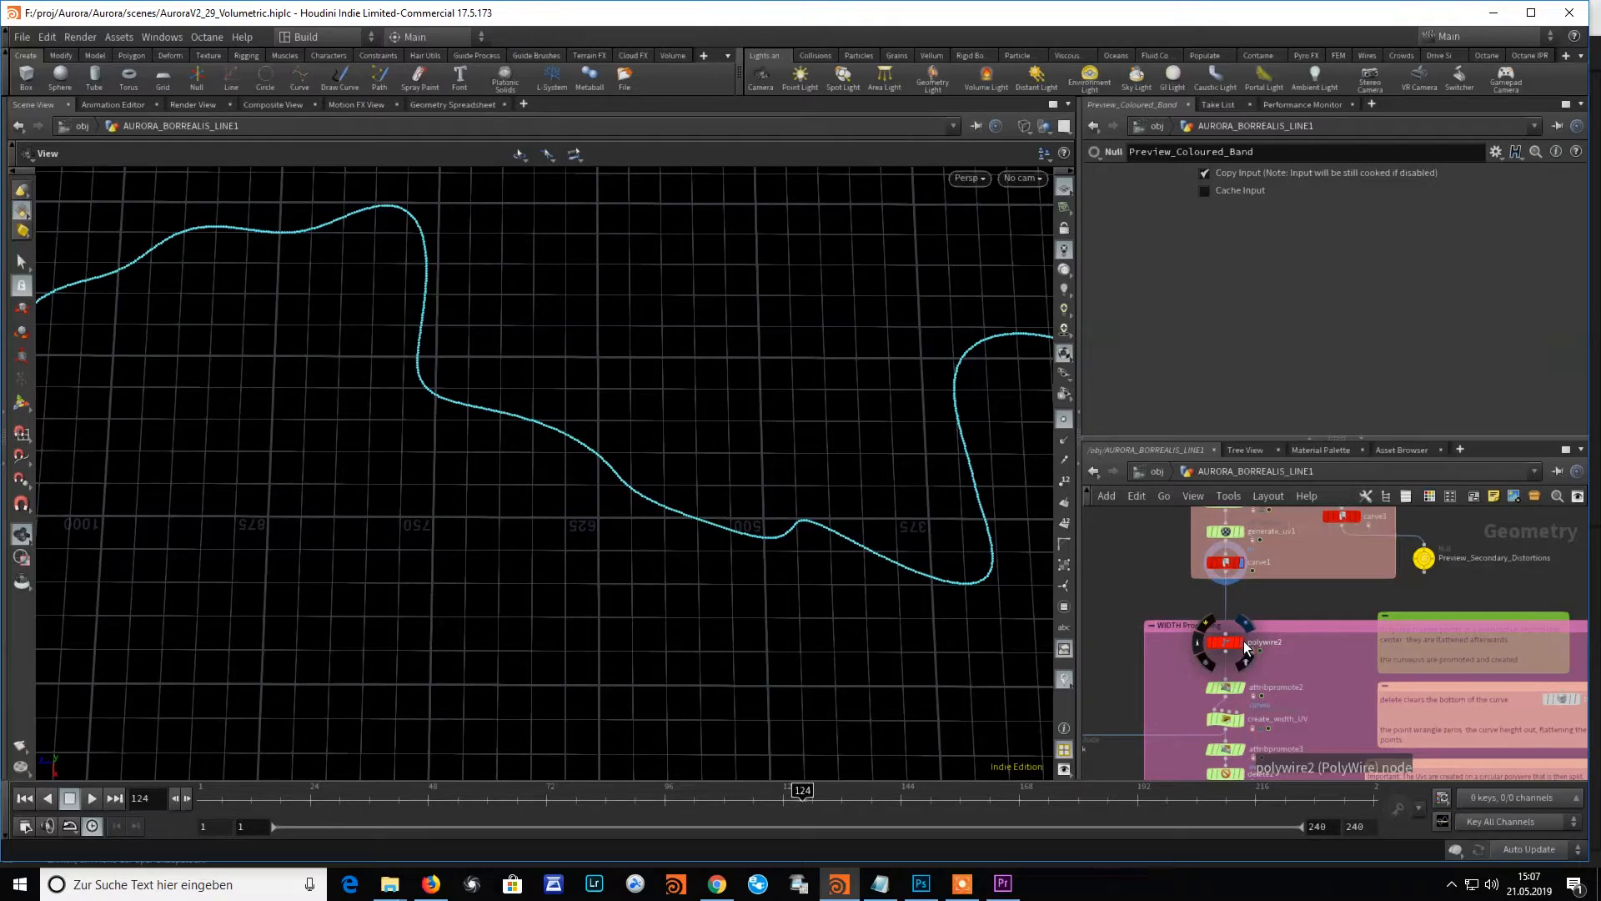
pyautogui.scroll(-3, 1243, 667)
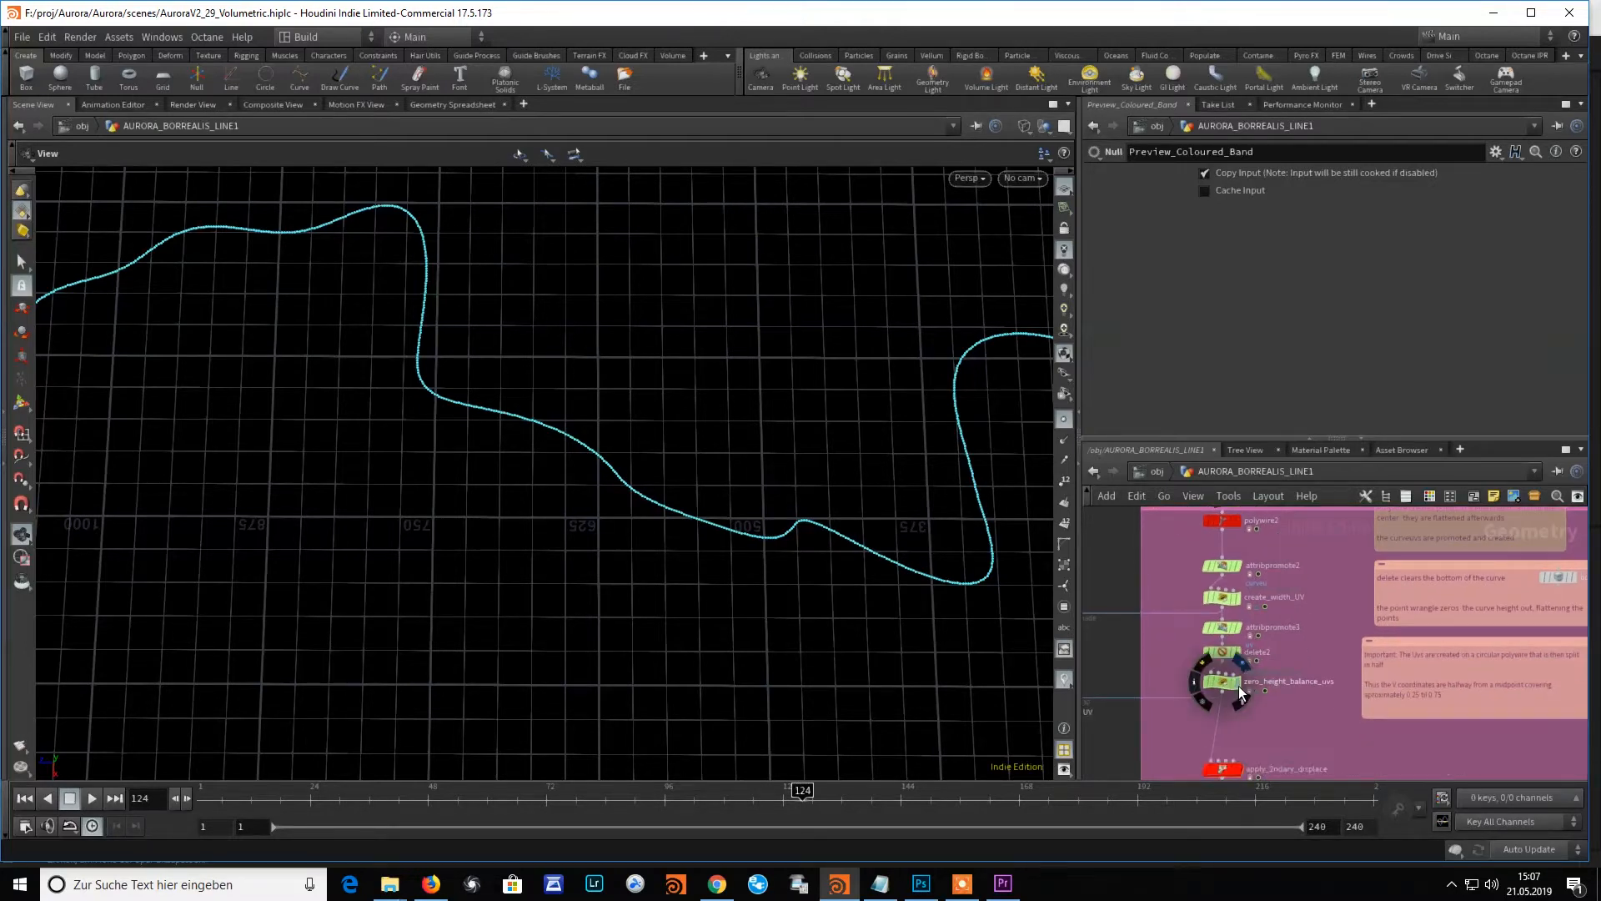
pyautogui.click(1242, 664)
pyautogui.click(359, 797)
pyautogui.moveTo(444, 794); pyautogui.dragTo(523, 793)
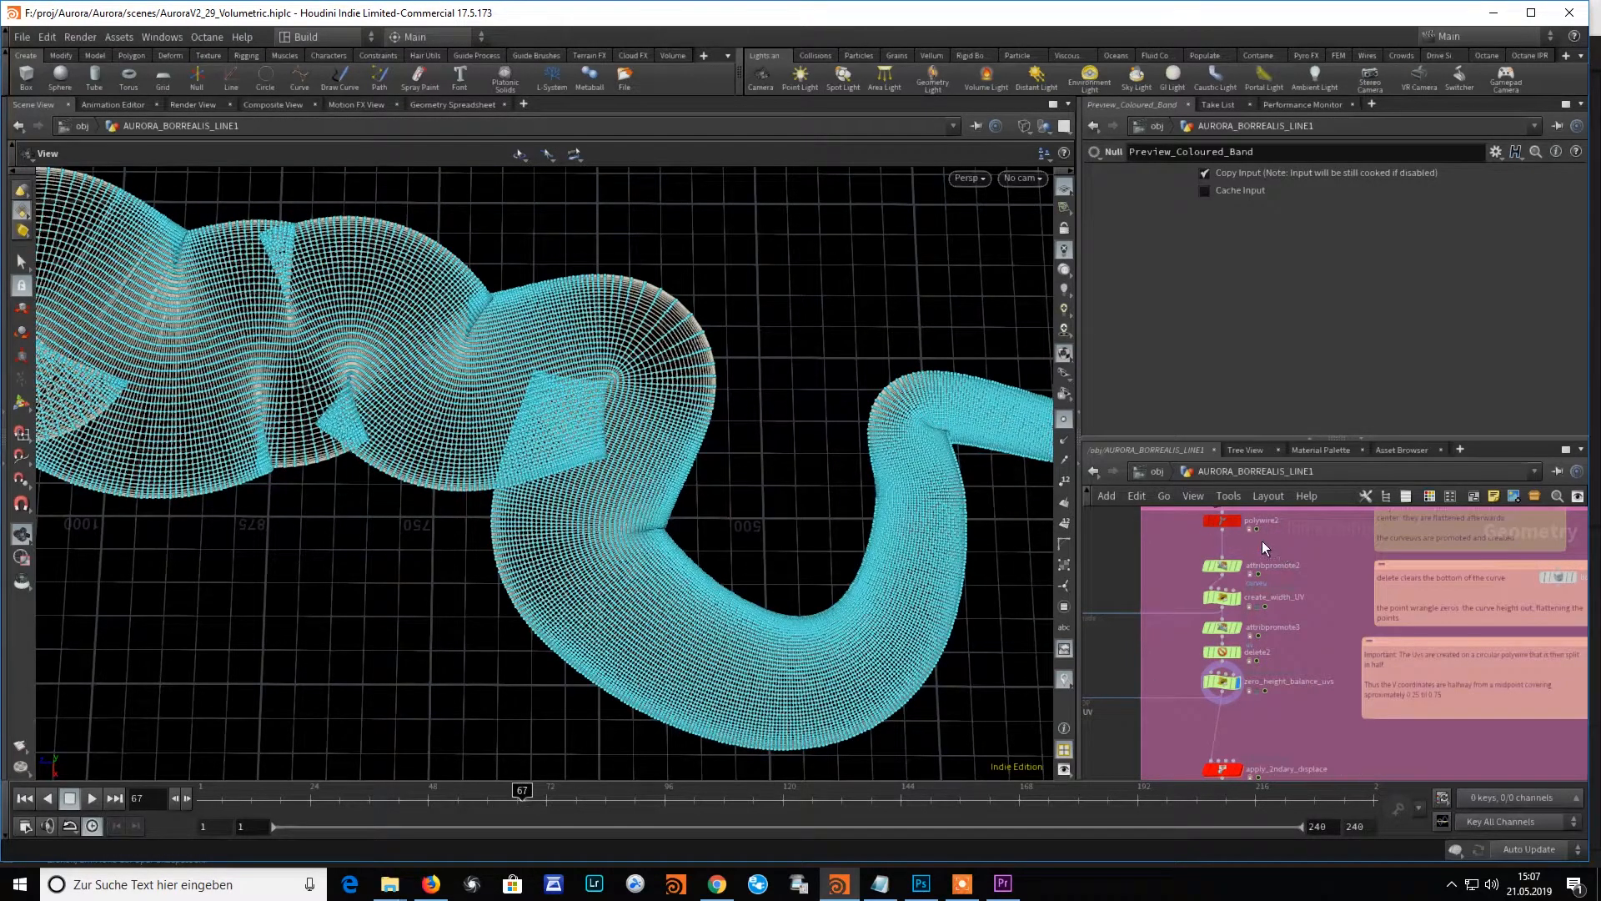
# Show the output of the apply_2ndary_displace node and examine the overlapping areas of the displaced band's mesh
pyautogui.moveTo(1298, 542); pyautogui.dragTo(1307, 519, button='middle')
pyautogui.moveTo(1316, 670); pyautogui.dragTo(1311, 611, button='middle')
pyautogui.click(1243, 693)
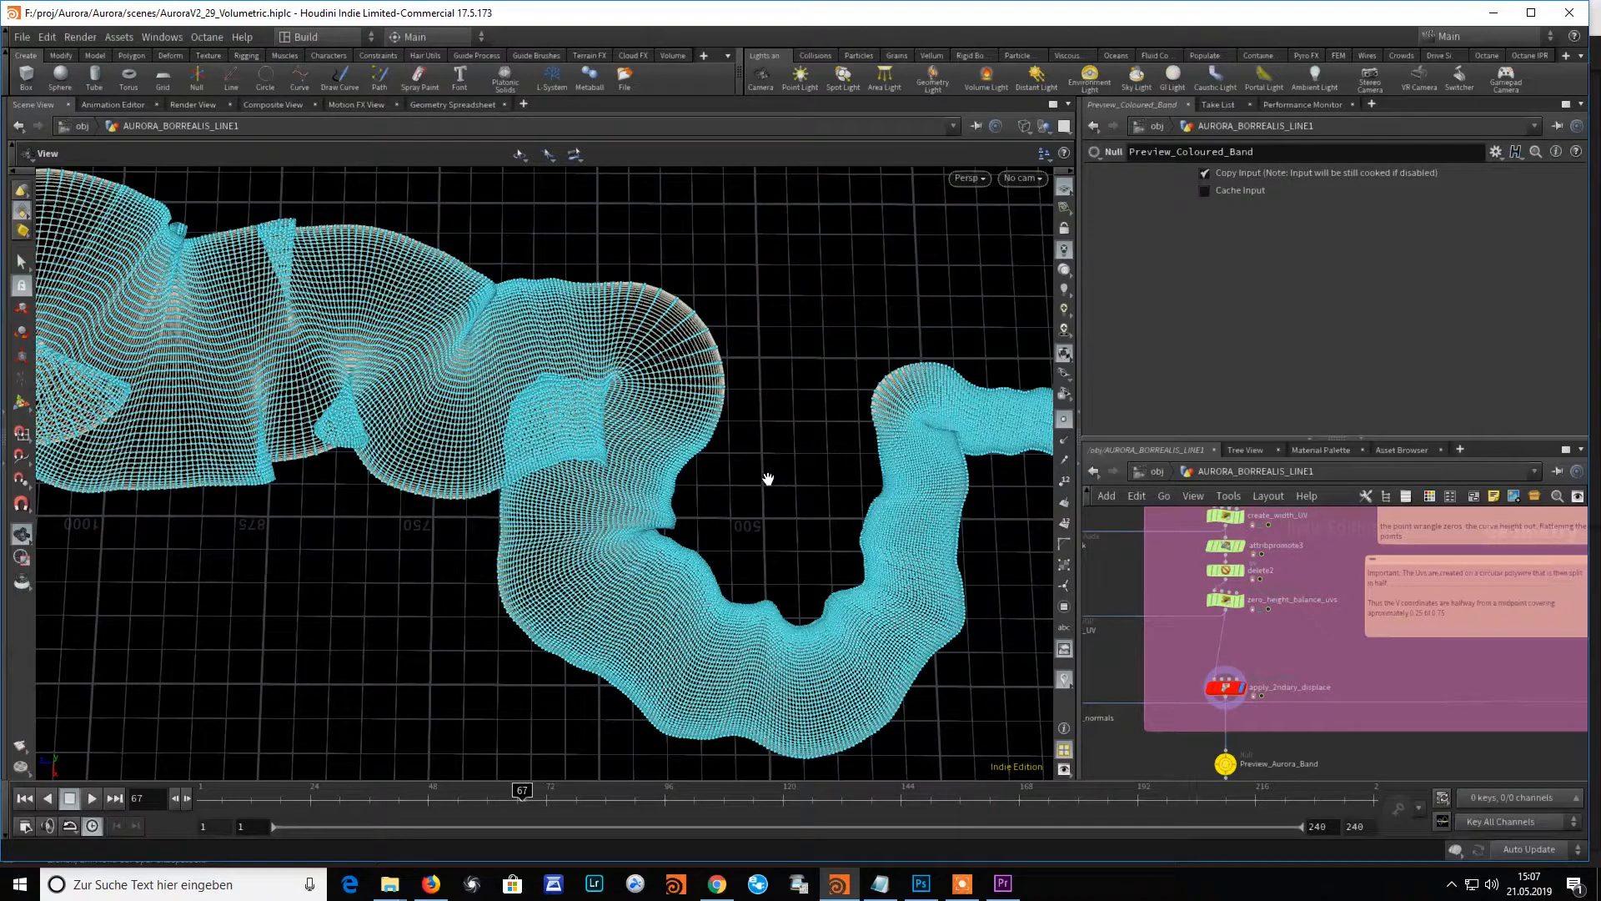
pyautogui.moveTo(631, 402); pyautogui.dragTo(627, 433)
pyautogui.moveTo(593, 374); pyautogui.dragTo(598, 432, button='middle')
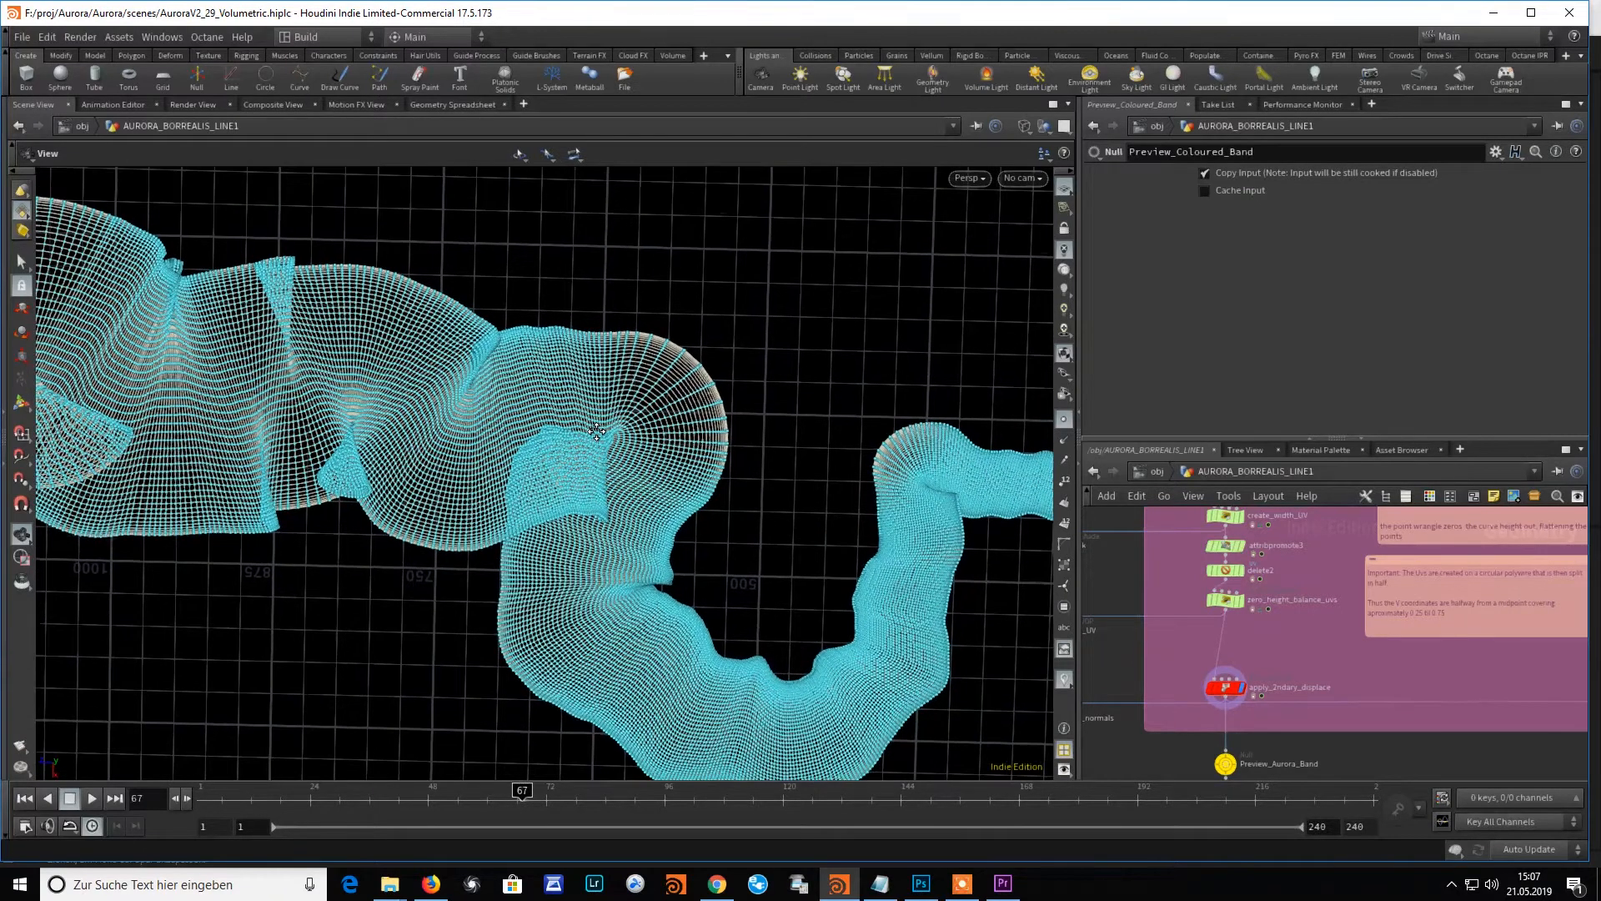
pyautogui.moveTo(601, 404); pyautogui.dragTo(606, 425)
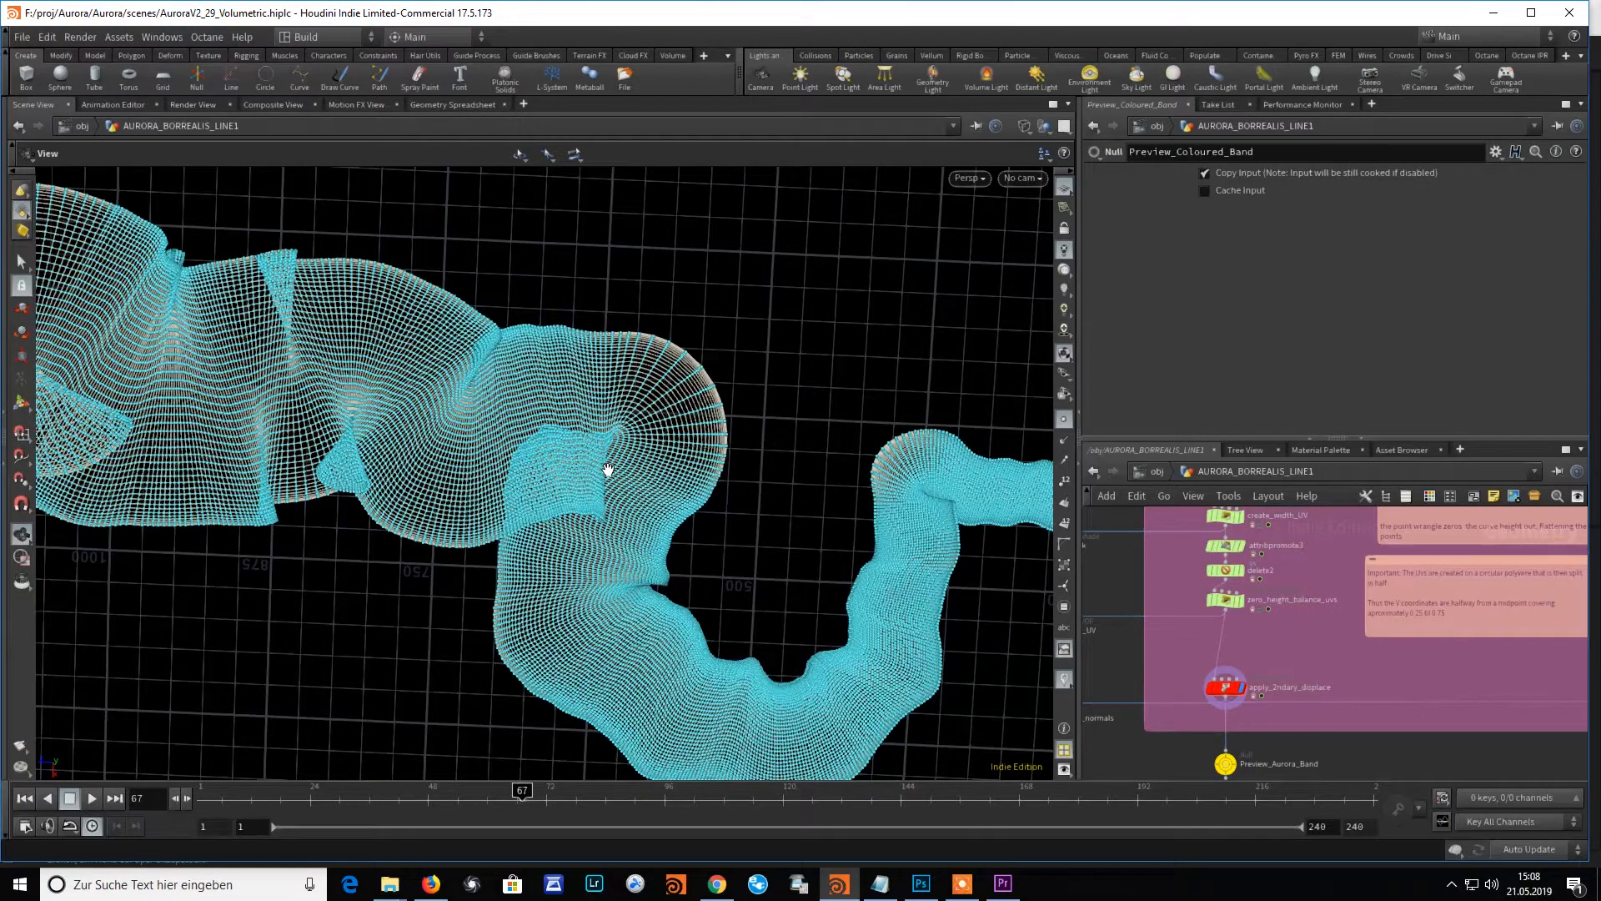
pyautogui.moveTo(726, 430); pyautogui.dragTo(583, 368)
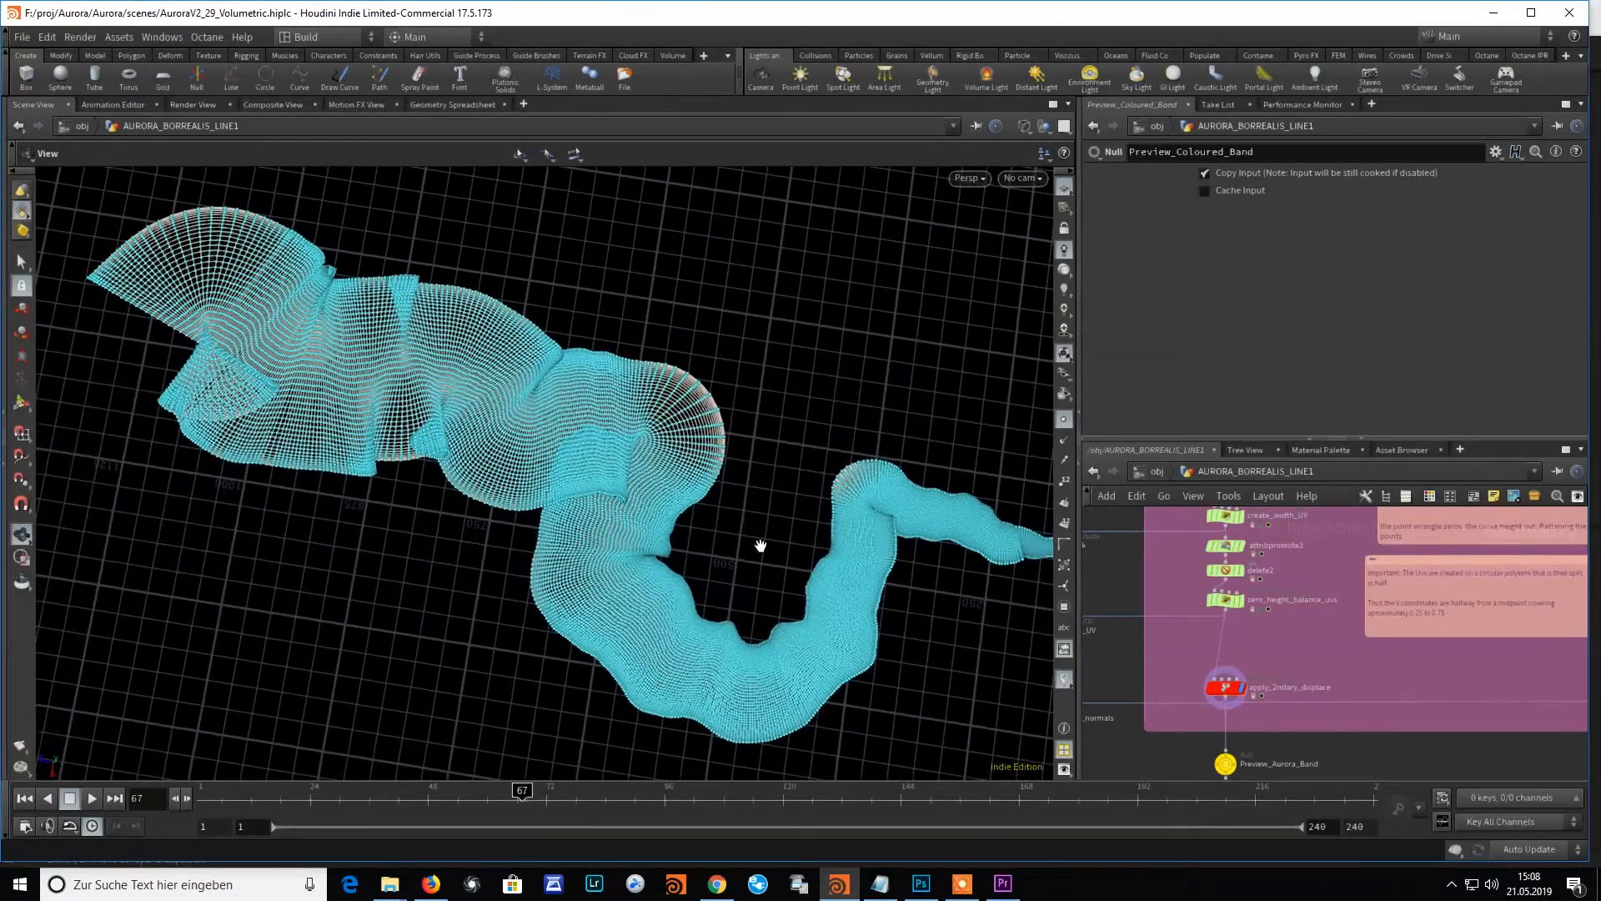
pyautogui.moveTo(740, 425); pyautogui.dragTo(695, 423)
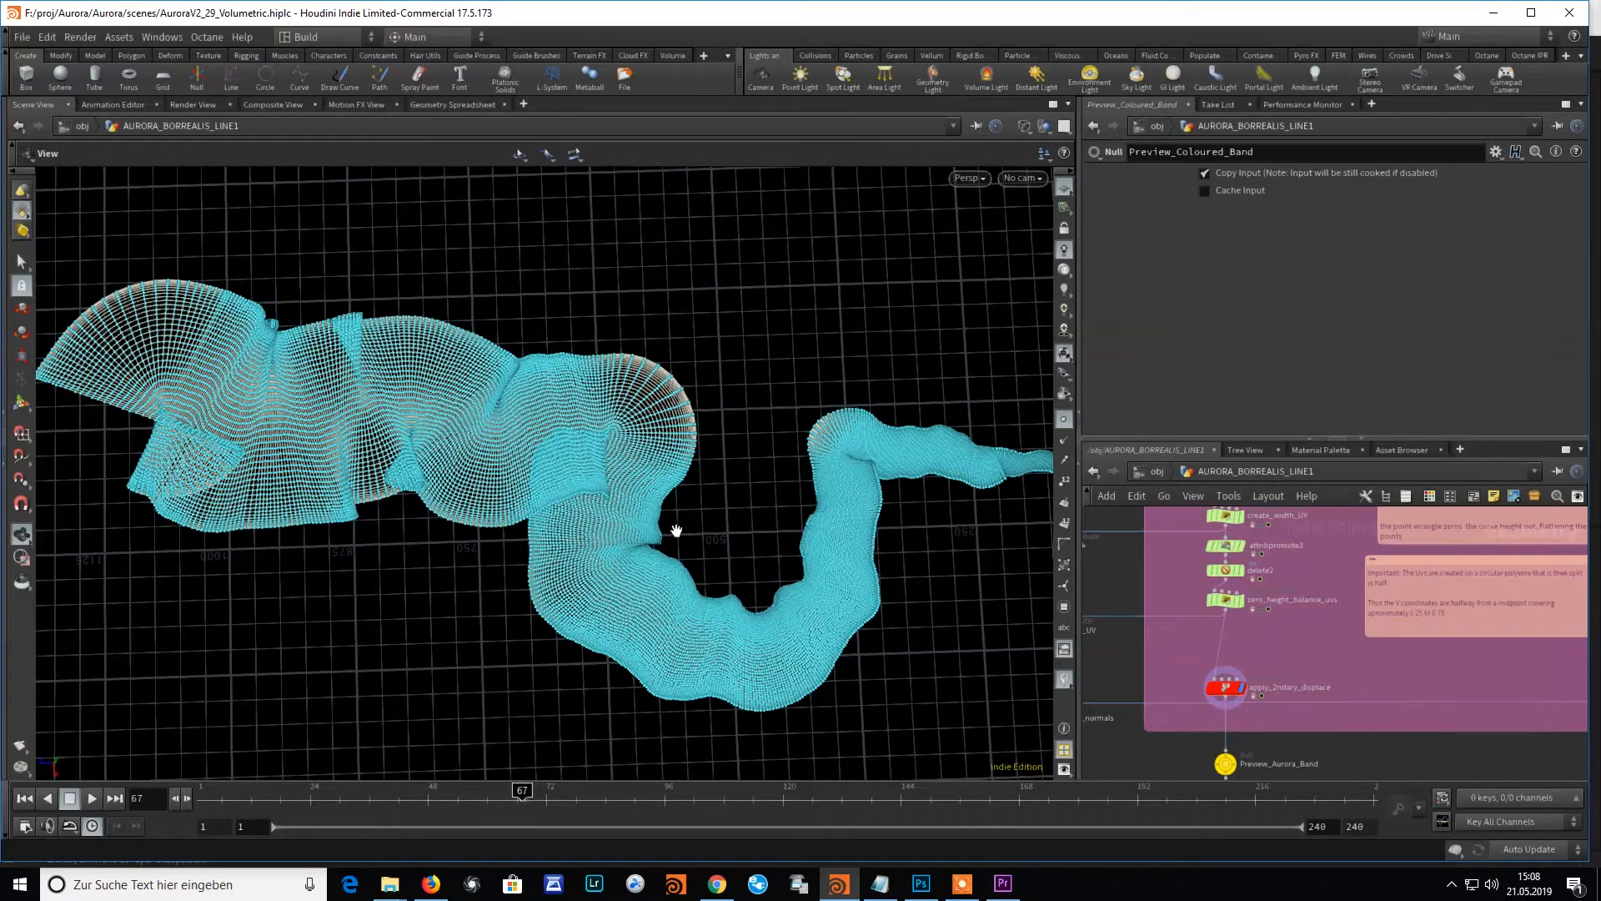
pyautogui.scroll(4, 622, 378)
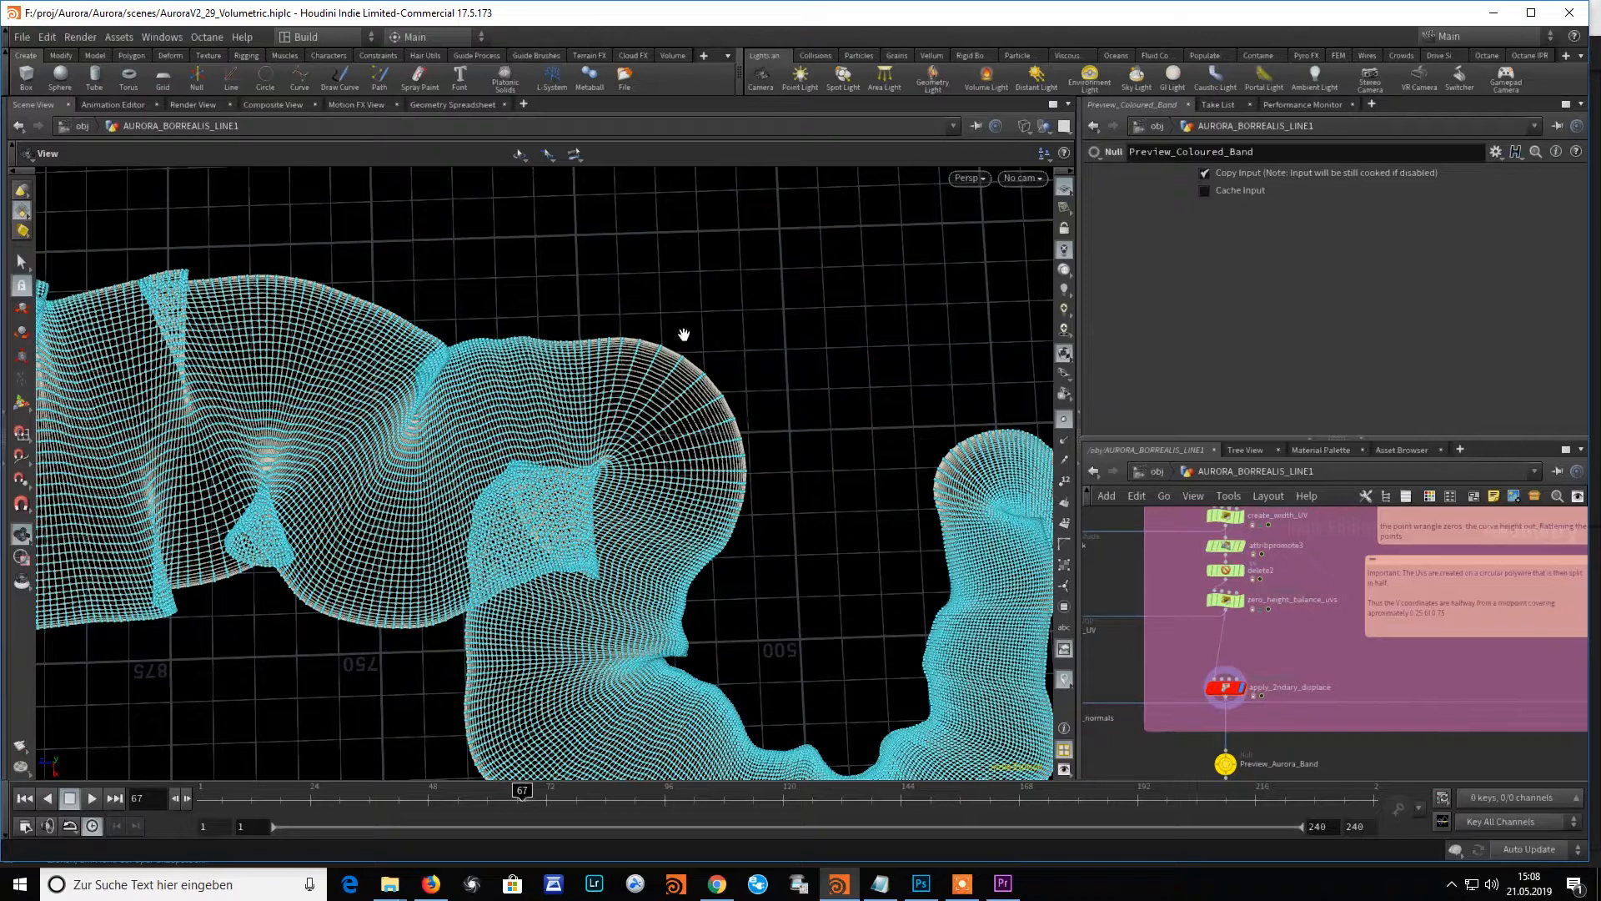
# Set the Preview Level to Extruded and orbit around the extruded aurora
pyautogui.moveTo(686, 373); pyautogui.dragTo(683, 386)
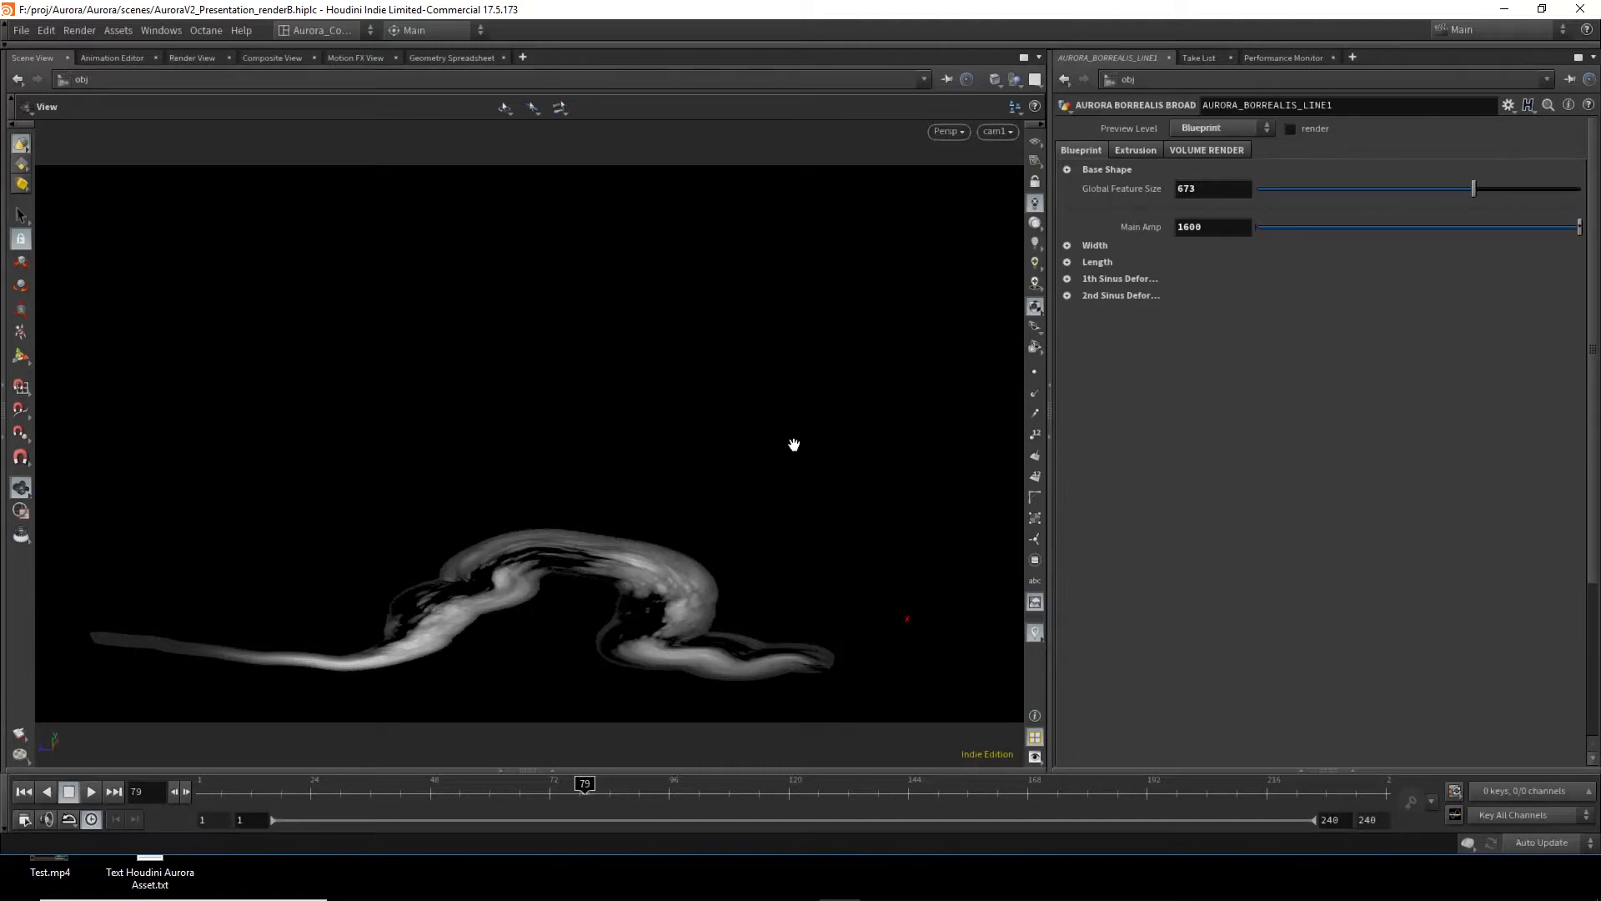
pyautogui.click(1179, 127)
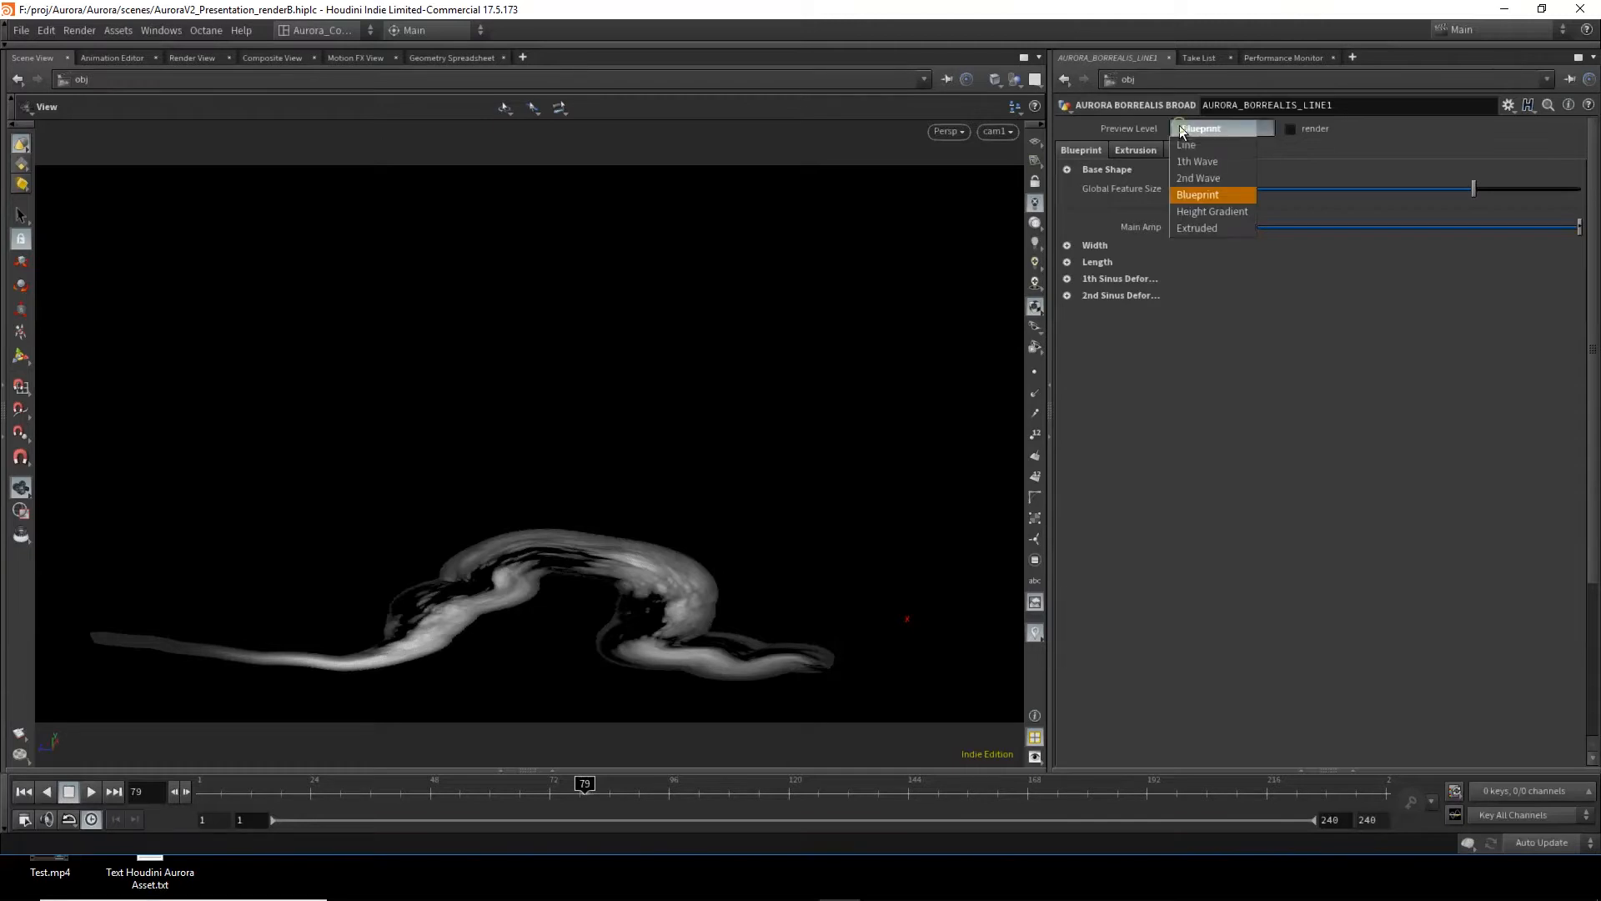
pyautogui.click(1197, 228)
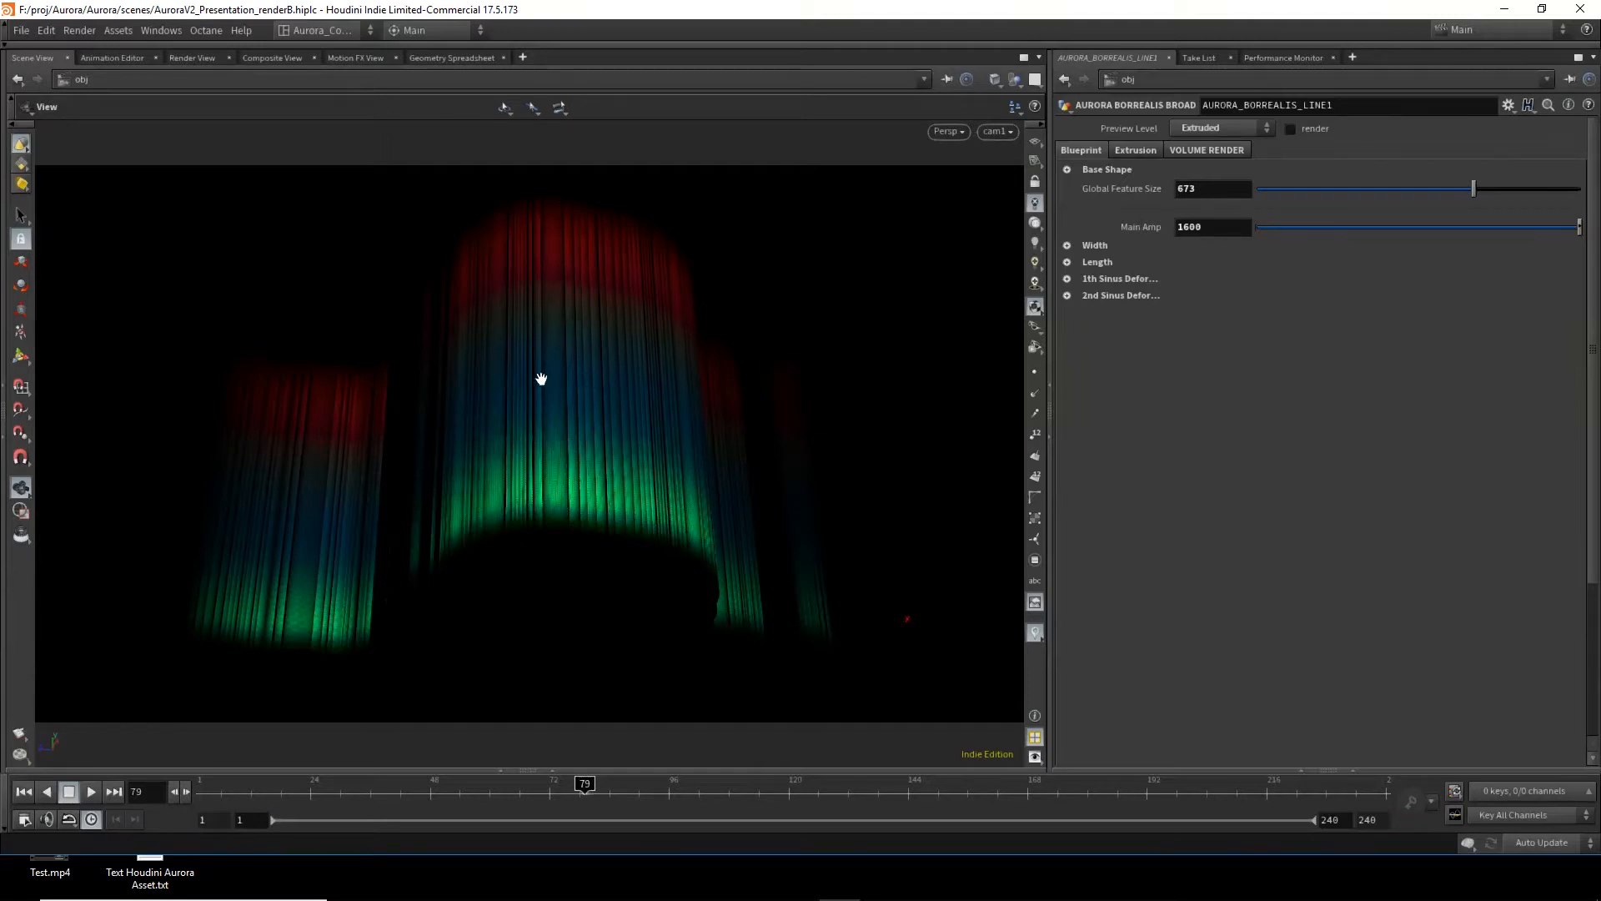
pyautogui.moveTo(426, 415); pyautogui.dragTo(815, 397)
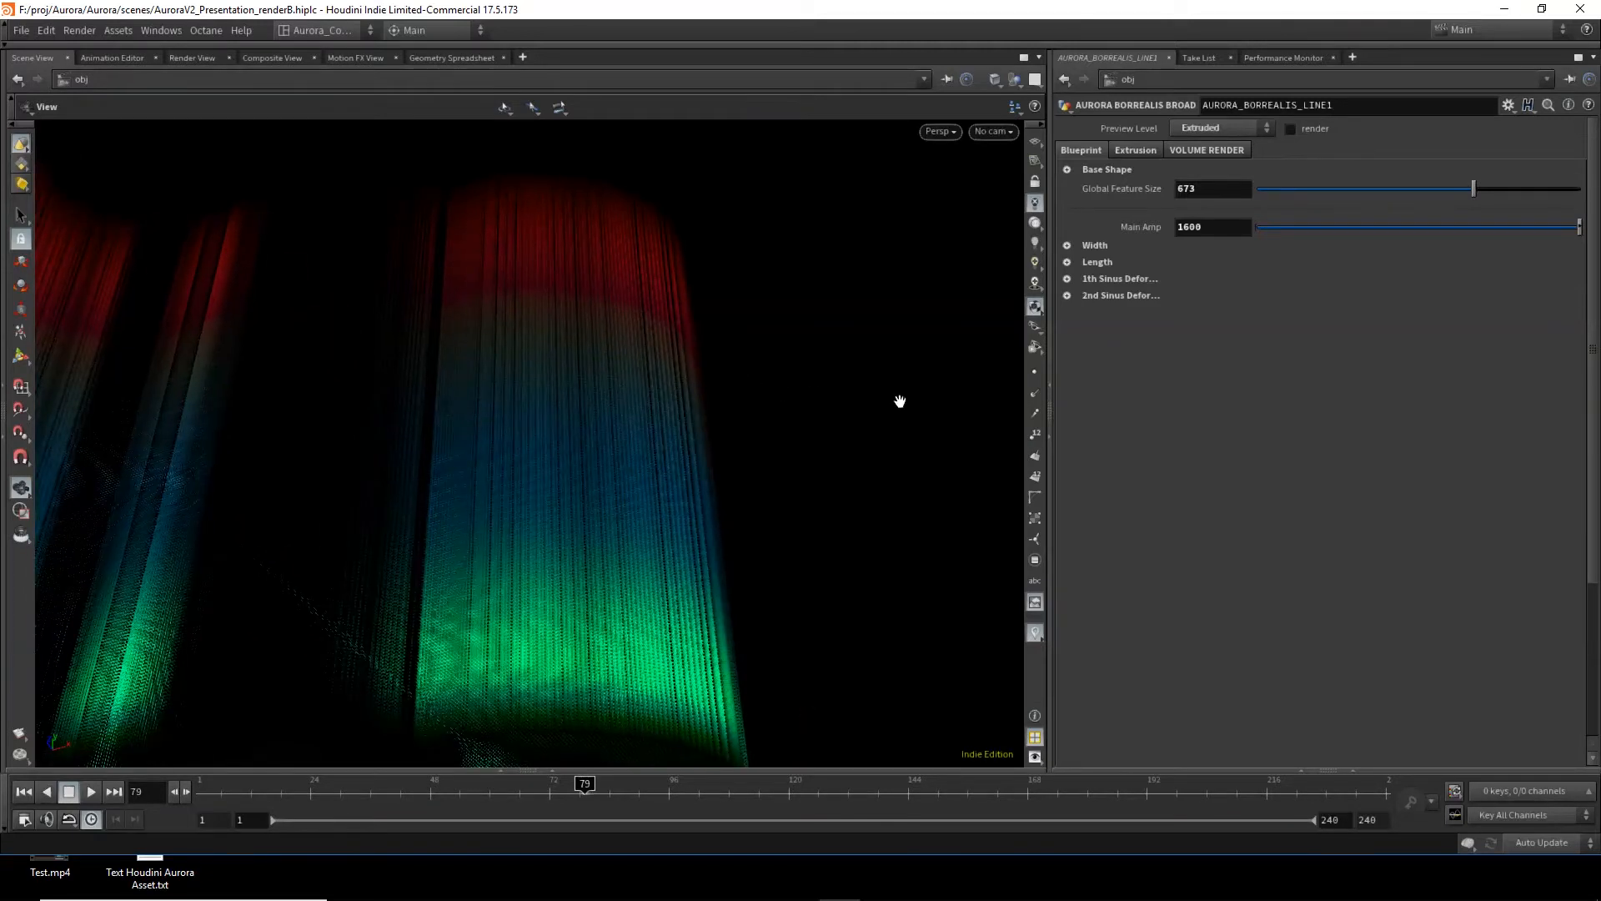
# Display the extruded aurora's points, examine them up close, and turn the point display off again
pyautogui.click(1034, 372)
pyautogui.moveTo(490, 423); pyautogui.dragTo(811, 367, button='right')
pyautogui.moveTo(572, 375); pyautogui.dragTo(723, 351, button='right')
pyautogui.moveTo(624, 335); pyautogui.dragTo(666, 382, button='right')
pyautogui.moveTo(666, 382); pyautogui.dragTo(654, 447)
pyautogui.moveTo(550, 441); pyautogui.dragTo(610, 445, button='right')
pyautogui.moveTo(610, 444); pyautogui.dragTo(477, 426)
pyautogui.moveTo(476, 425); pyautogui.dragTo(434, 408, button='right')
pyautogui.moveTo(700, 410); pyautogui.dragTo(492, 414, button='right')
pyautogui.moveTo(629, 372); pyautogui.dragTo(851, 308)
pyautogui.click(1035, 371)
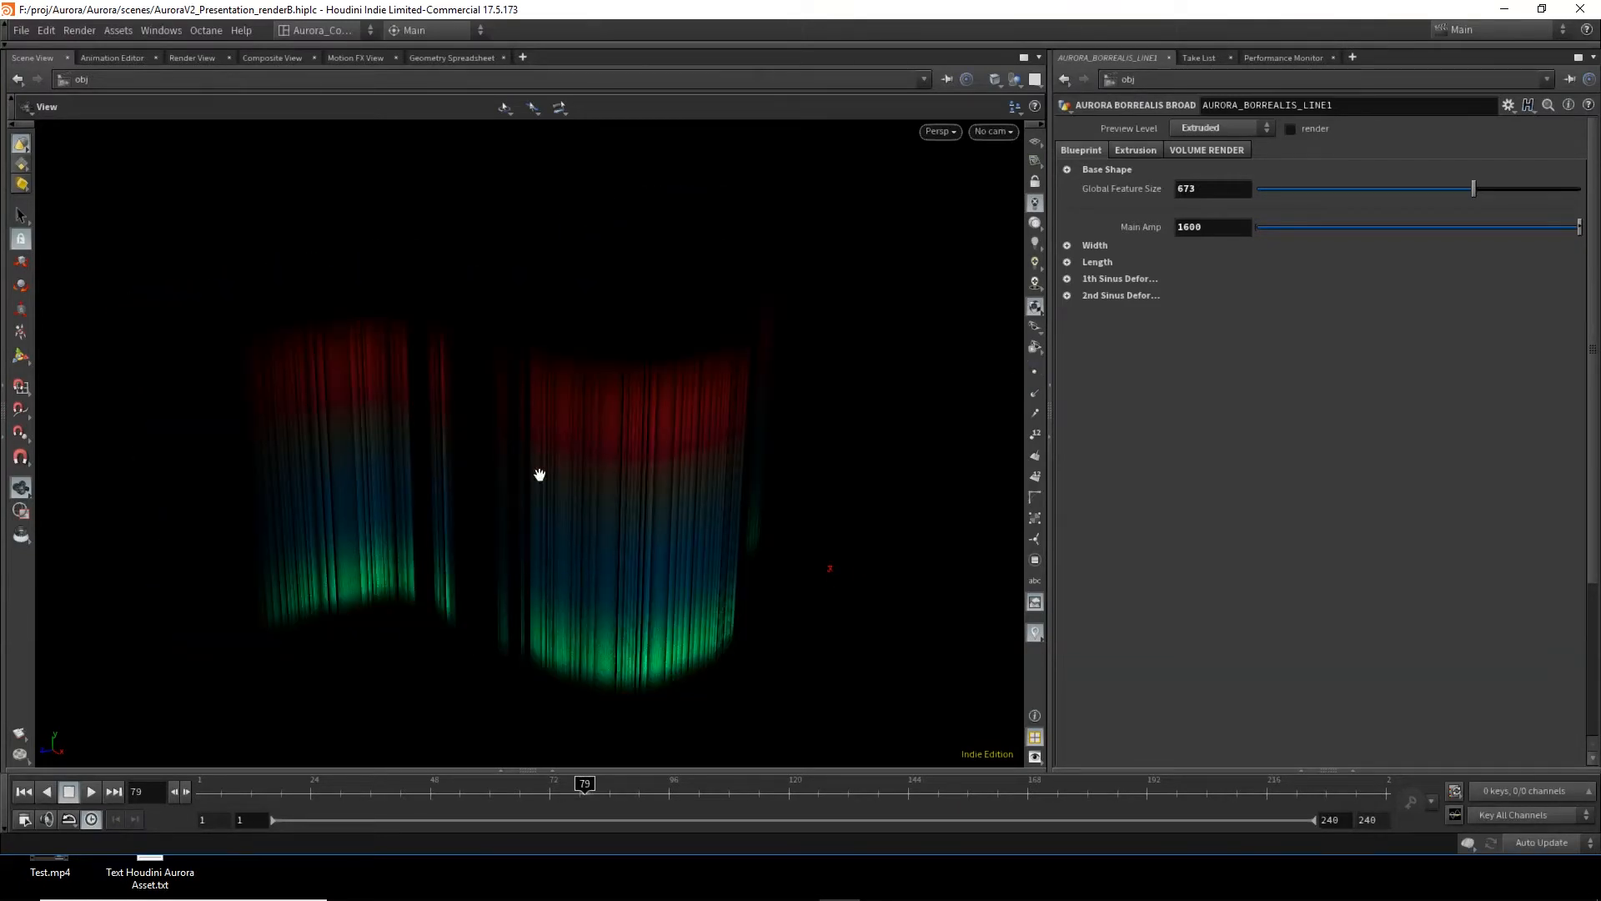
# Examine the extruded aurora from several sides, set the Preview Level to Height Gradient, and toggle the wireframe/shaded display to inspect the curtain
pyautogui.moveTo(550, 468); pyautogui.dragTo(654, 412)
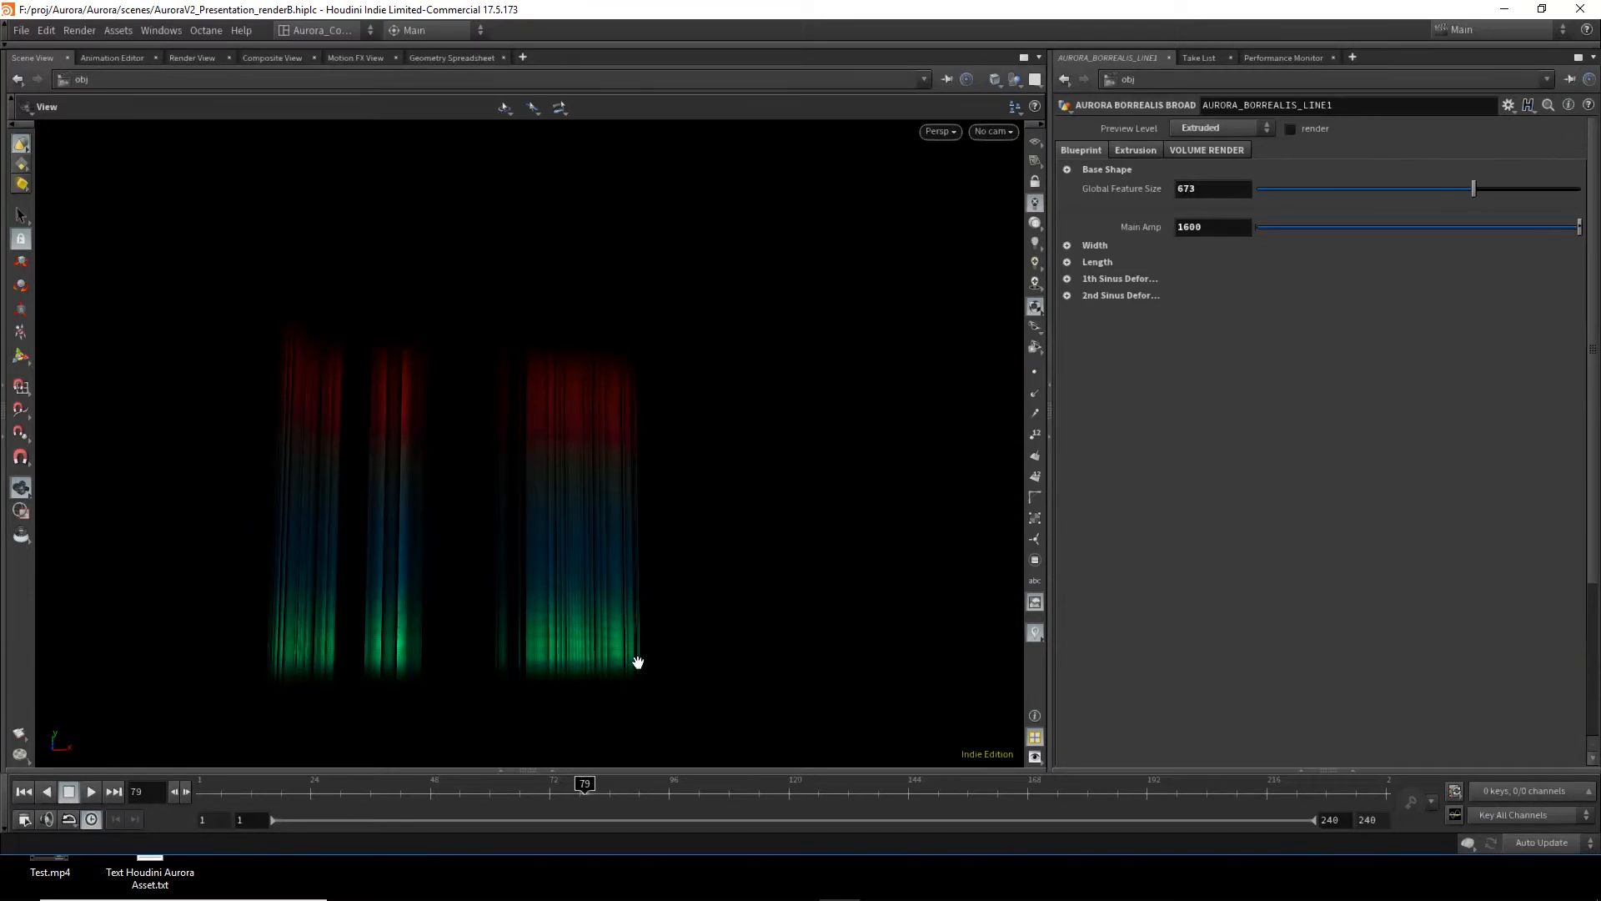
pyautogui.moveTo(594, 468); pyautogui.dragTo(511, 522)
pyautogui.moveTo(562, 629); pyautogui.dragTo(608, 561)
pyautogui.moveTo(704, 450); pyautogui.dragTo(472, 468)
pyautogui.click(1191, 133)
pyautogui.click(1211, 209)
pyautogui.moveTo(686, 401); pyautogui.dragTo(484, 417)
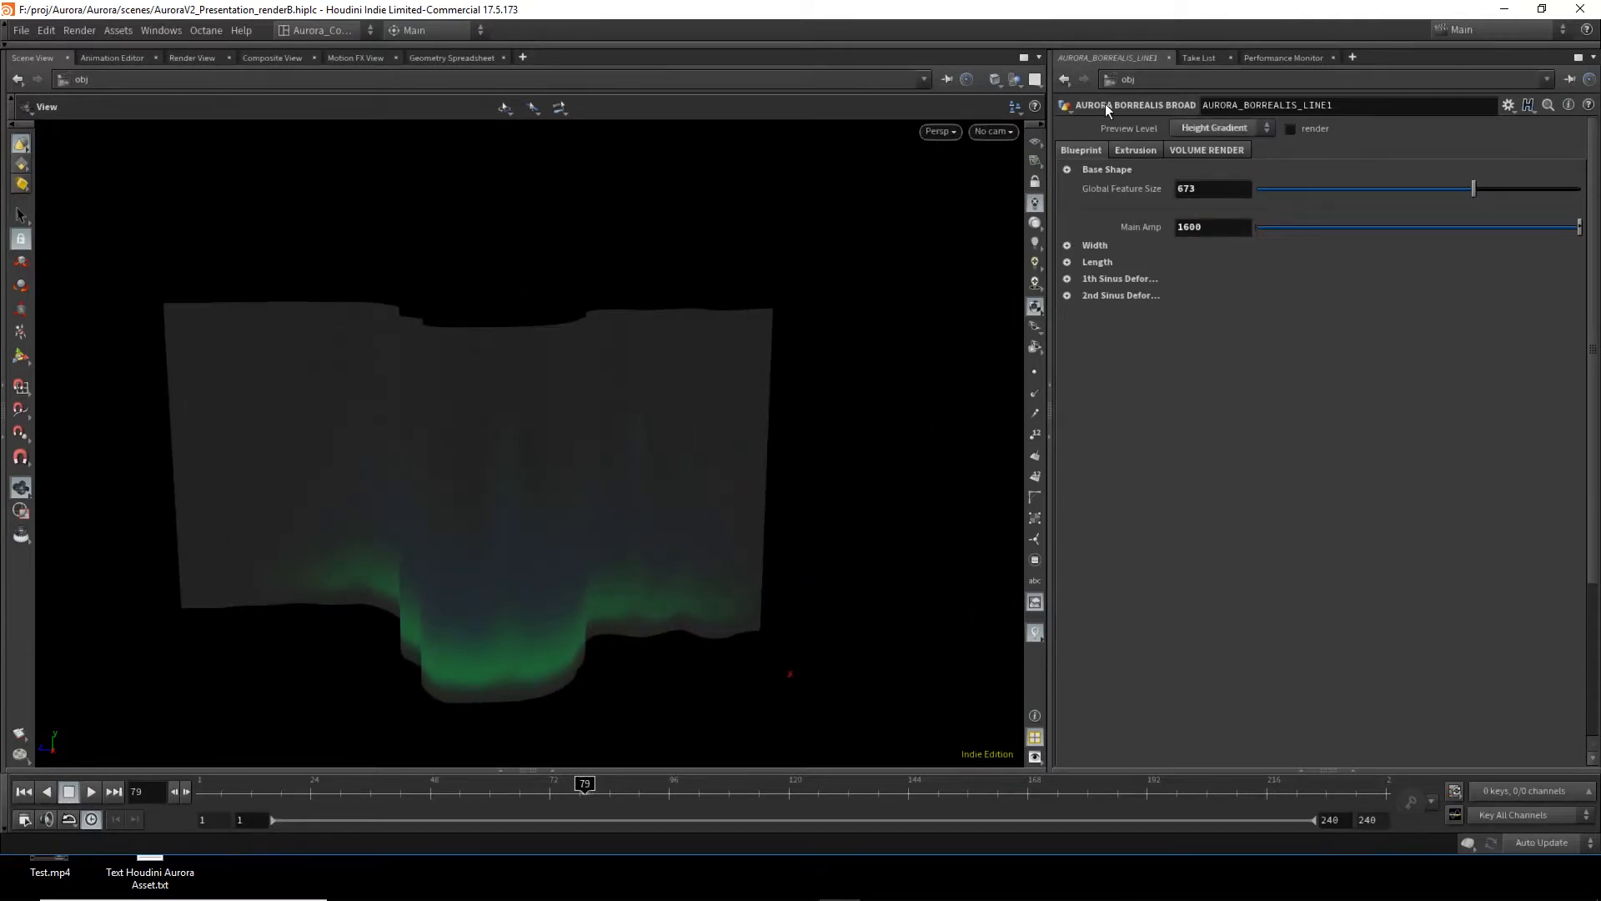
pyautogui.press('w')
pyautogui.moveTo(787, 387); pyautogui.dragTo(682, 352)
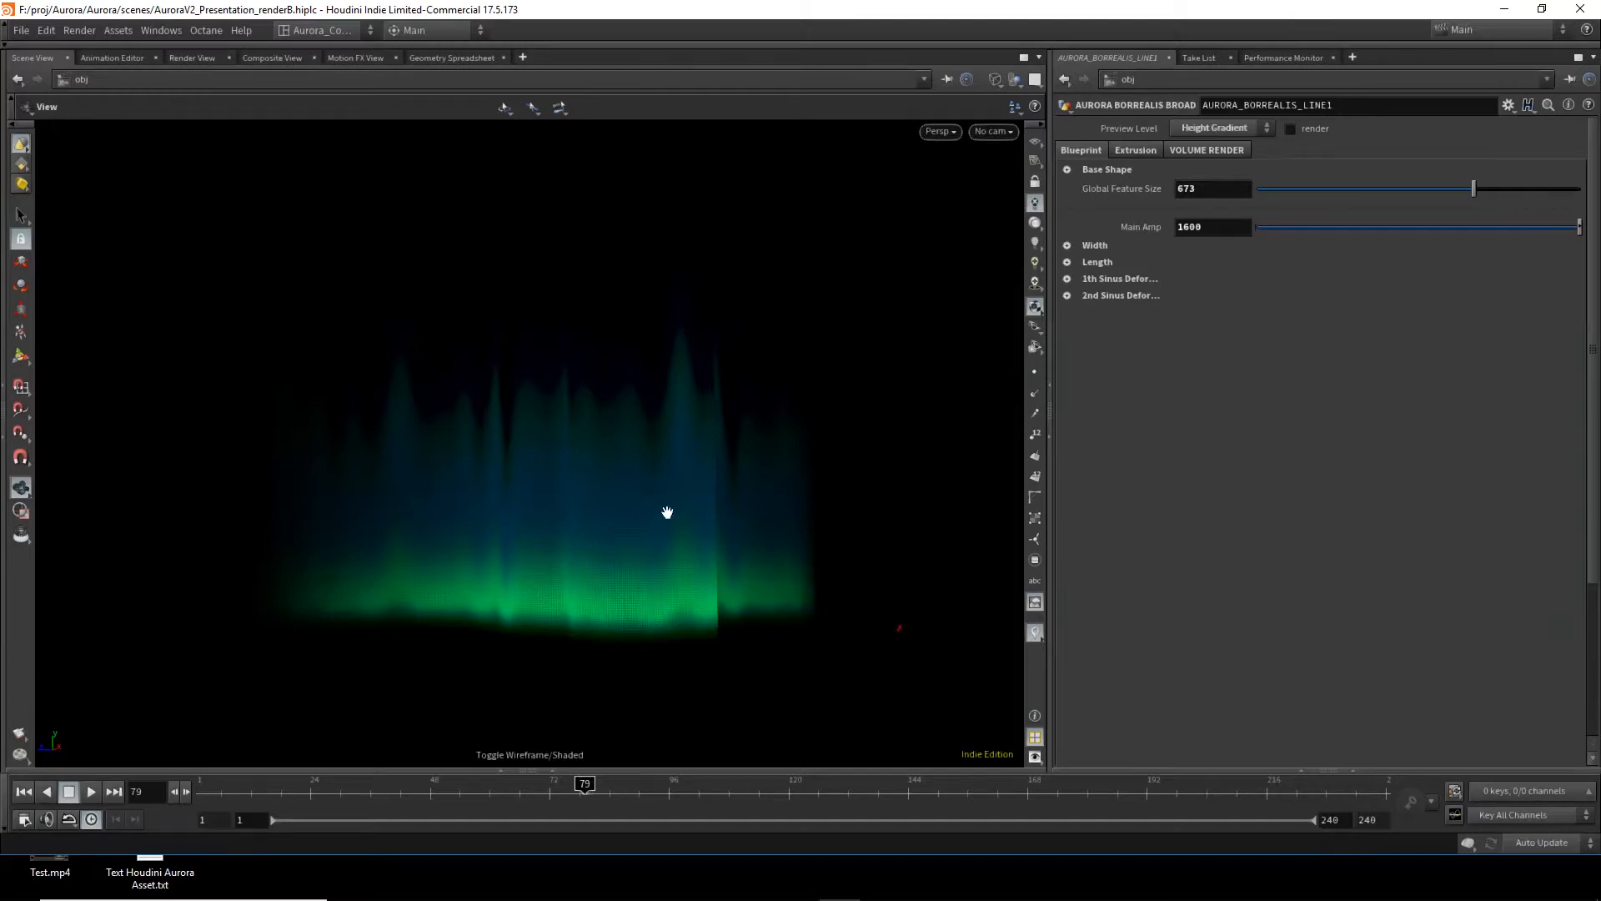
pyautogui.moveTo(612, 454); pyautogui.dragTo(711, 509)
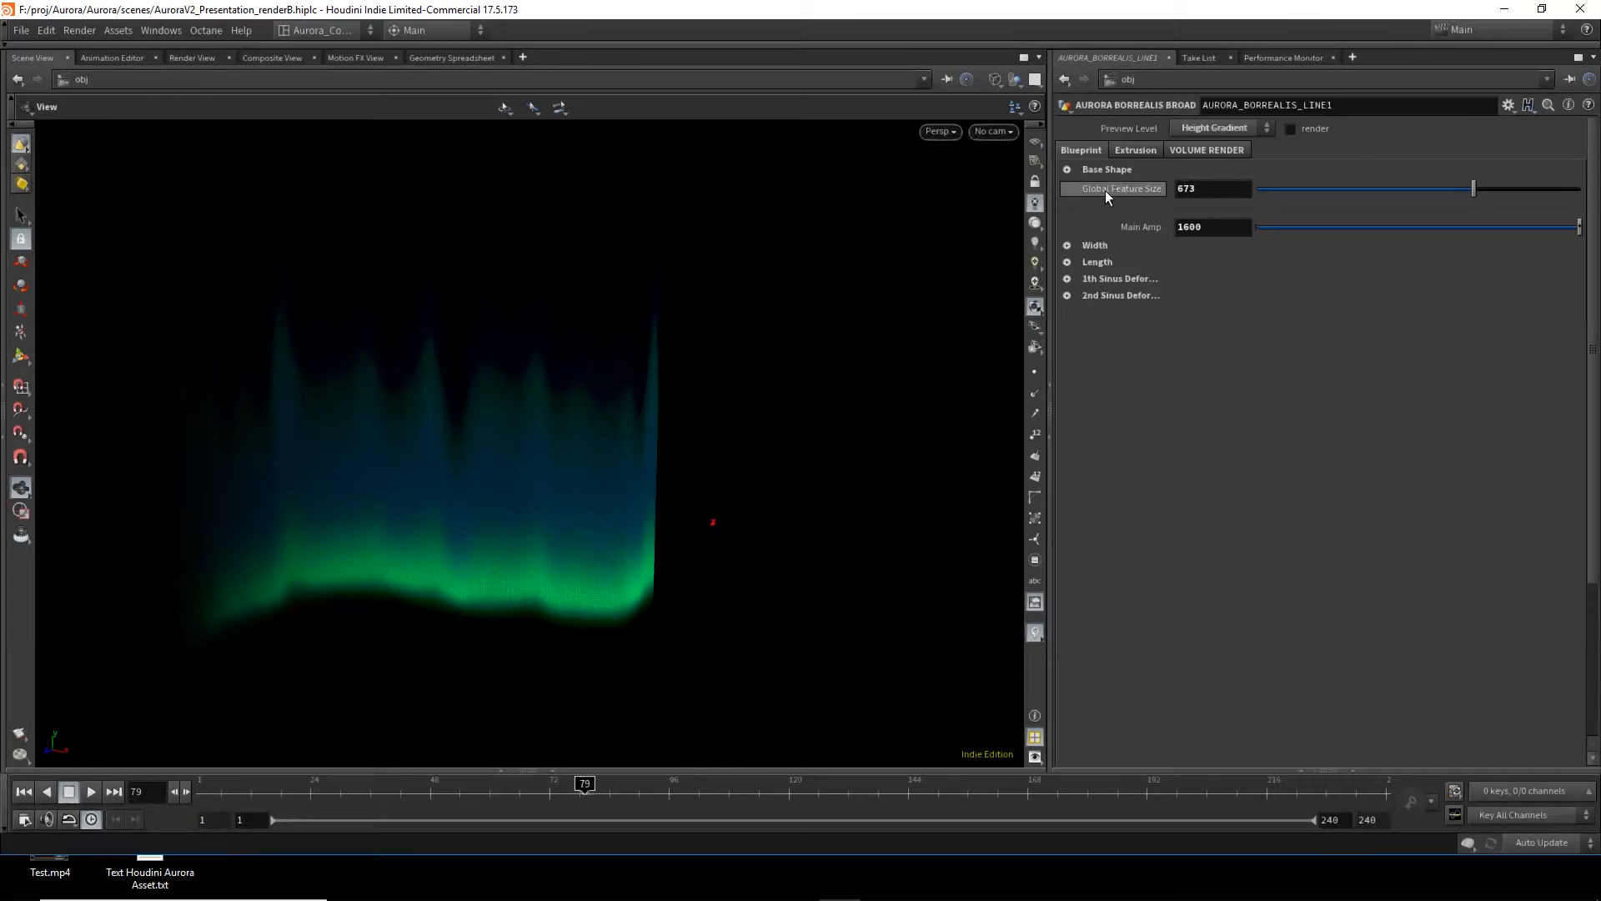
# Set the Preview Level to Blueprint and look through cam1 in the viewport
pyautogui.click(1182, 131)
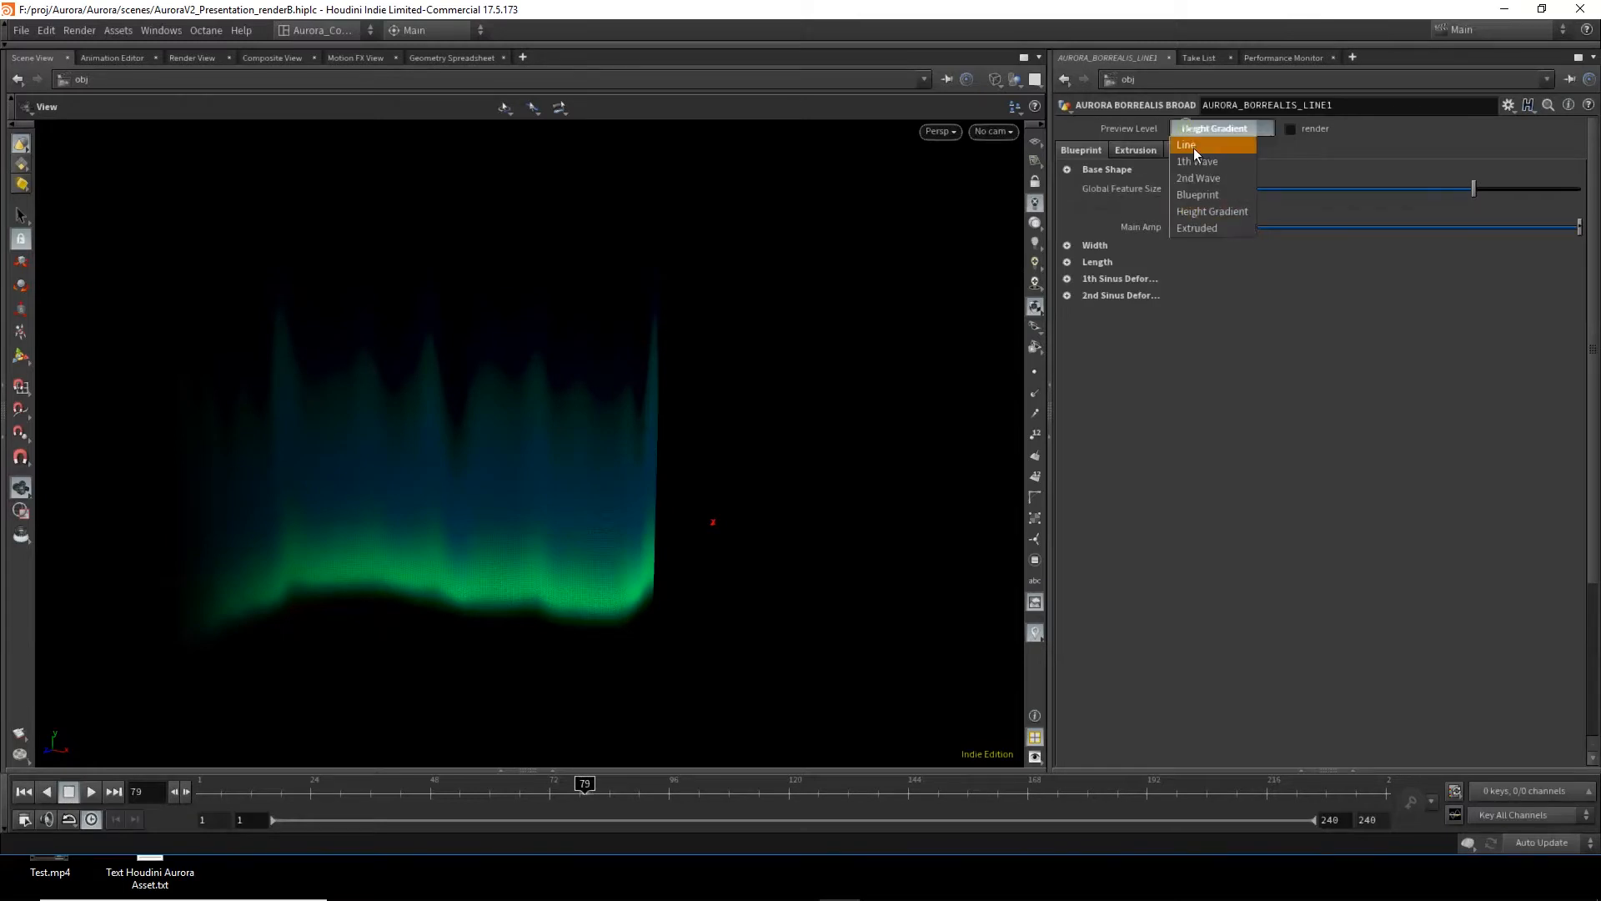
pyautogui.click(1207, 195)
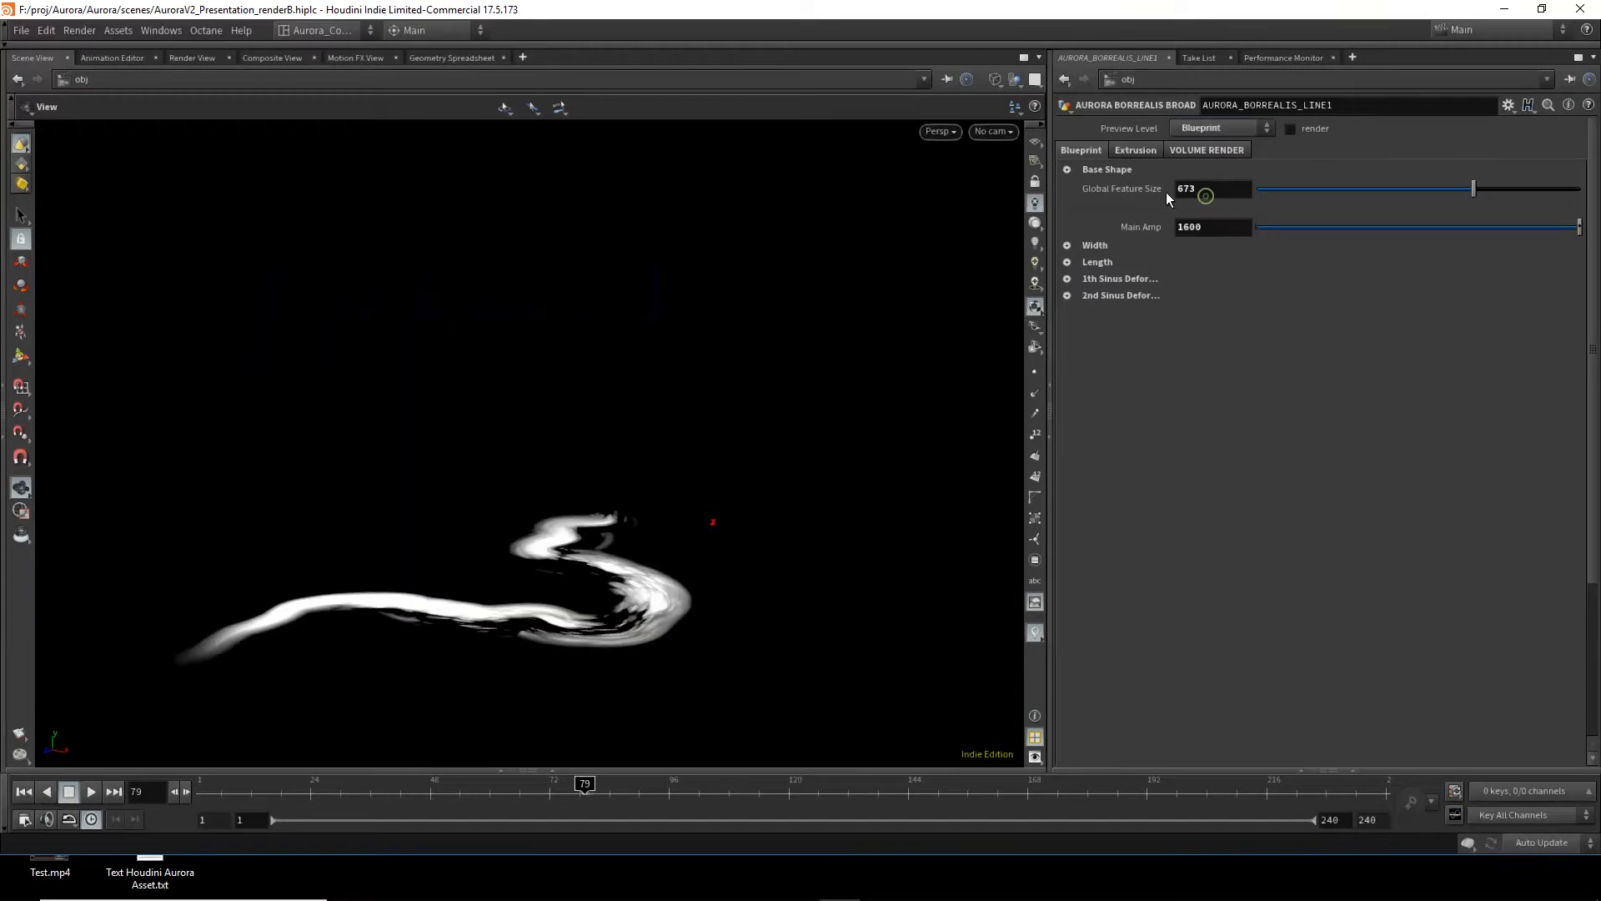
pyautogui.click(987, 132)
pyautogui.click(997, 209)
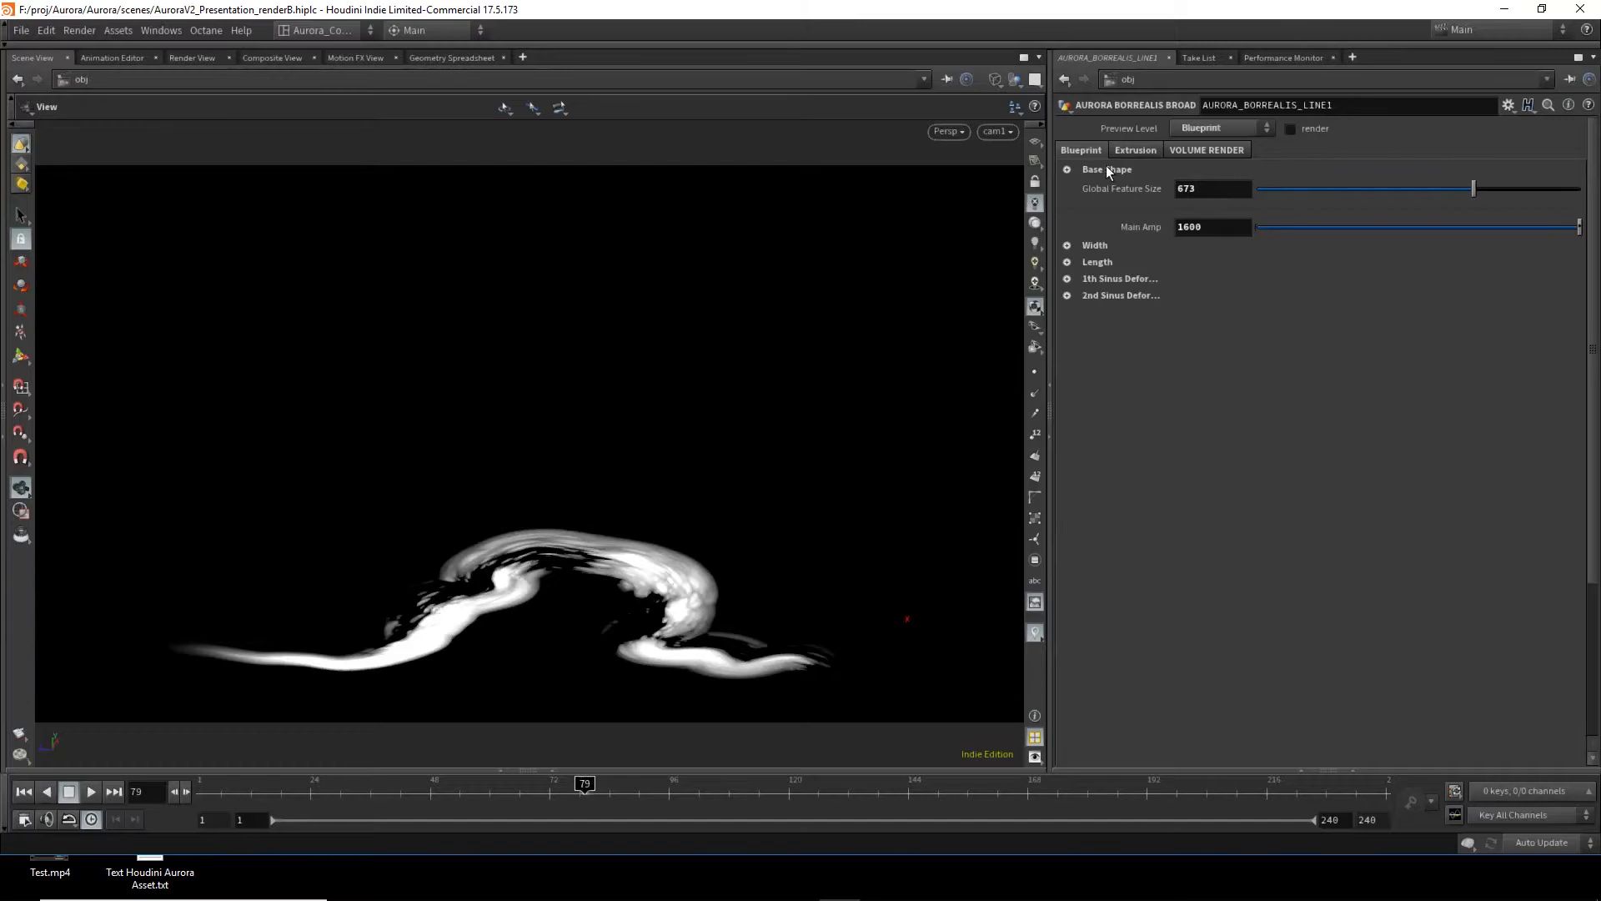
pyautogui.click(1176, 130)
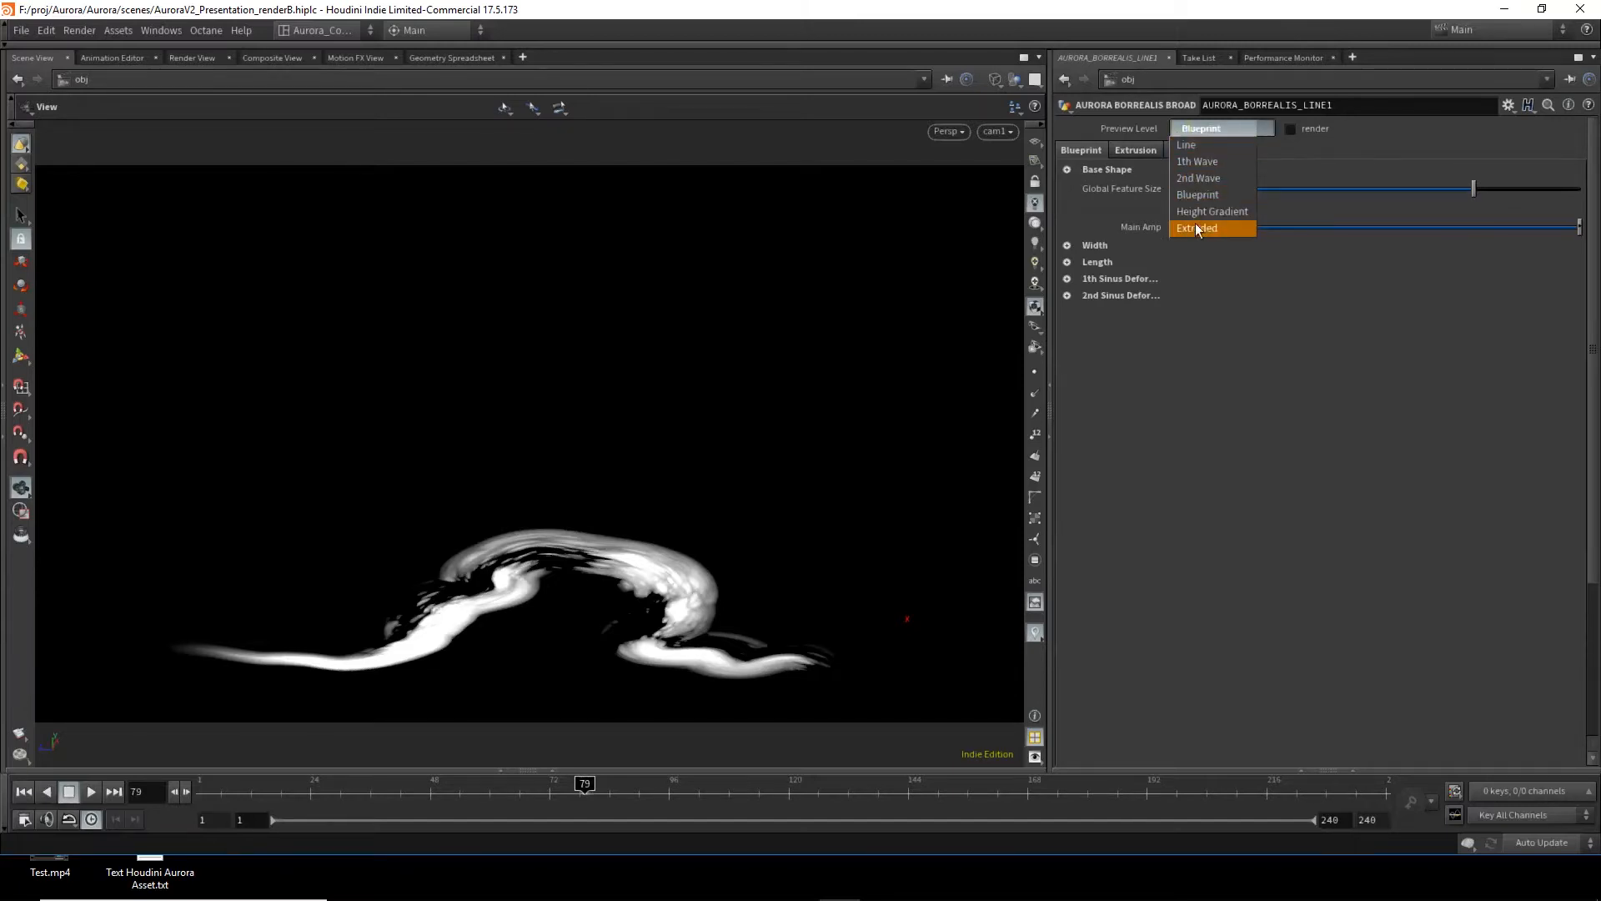
pyautogui.click(1077, 128)
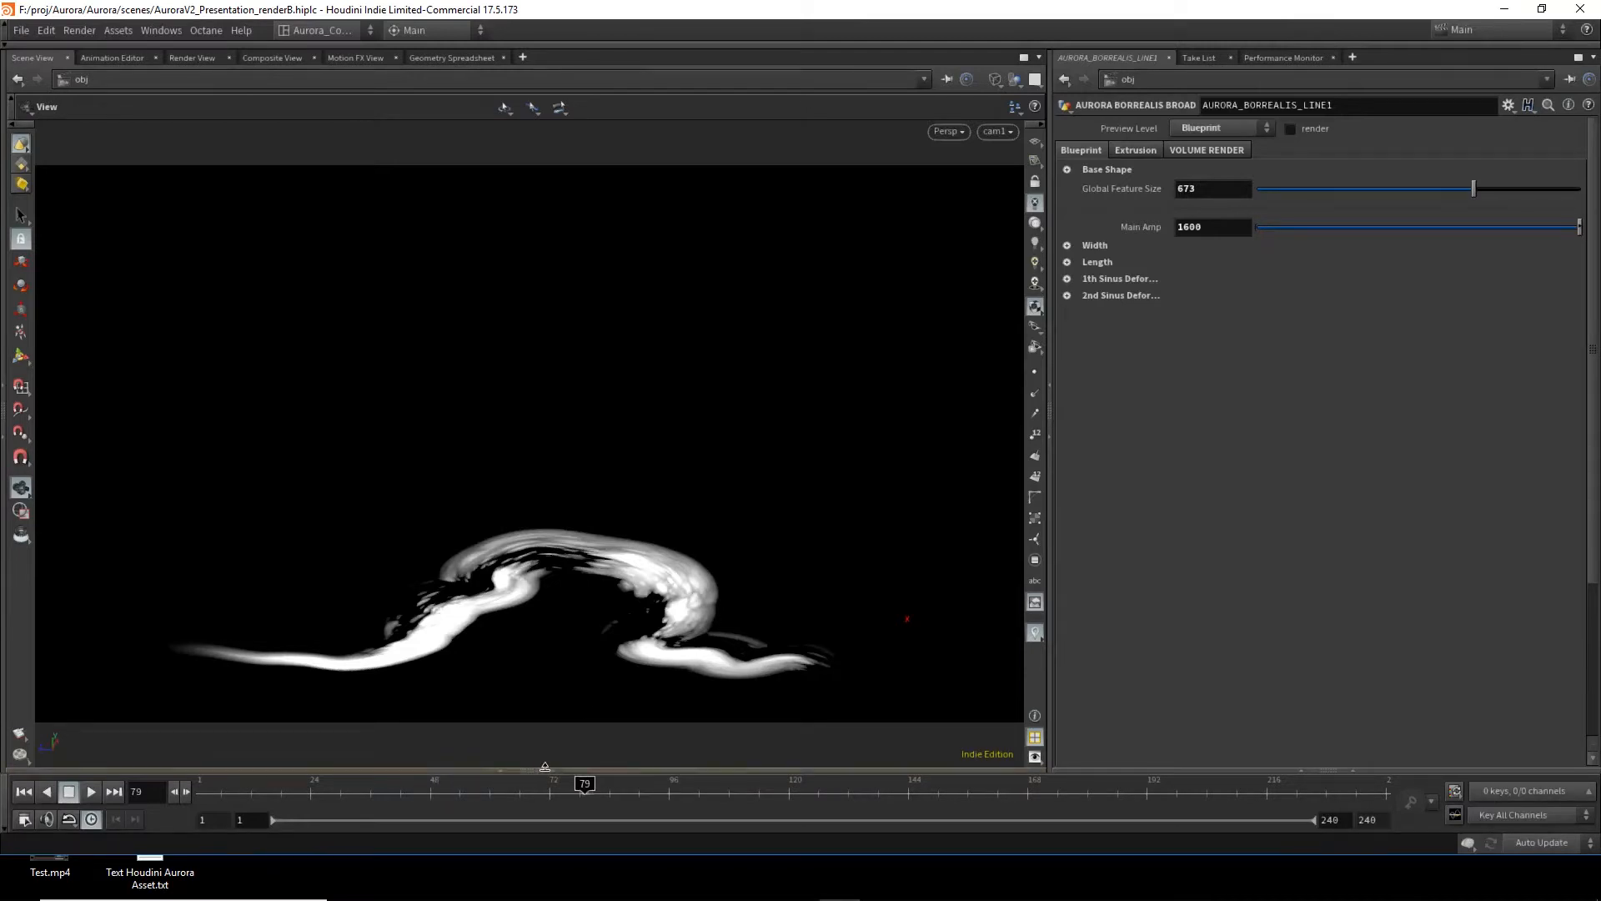
# Reveal the render view, enlarge it to examine the rendered aurora, and bring the scene view back
pyautogui.click(550, 768)
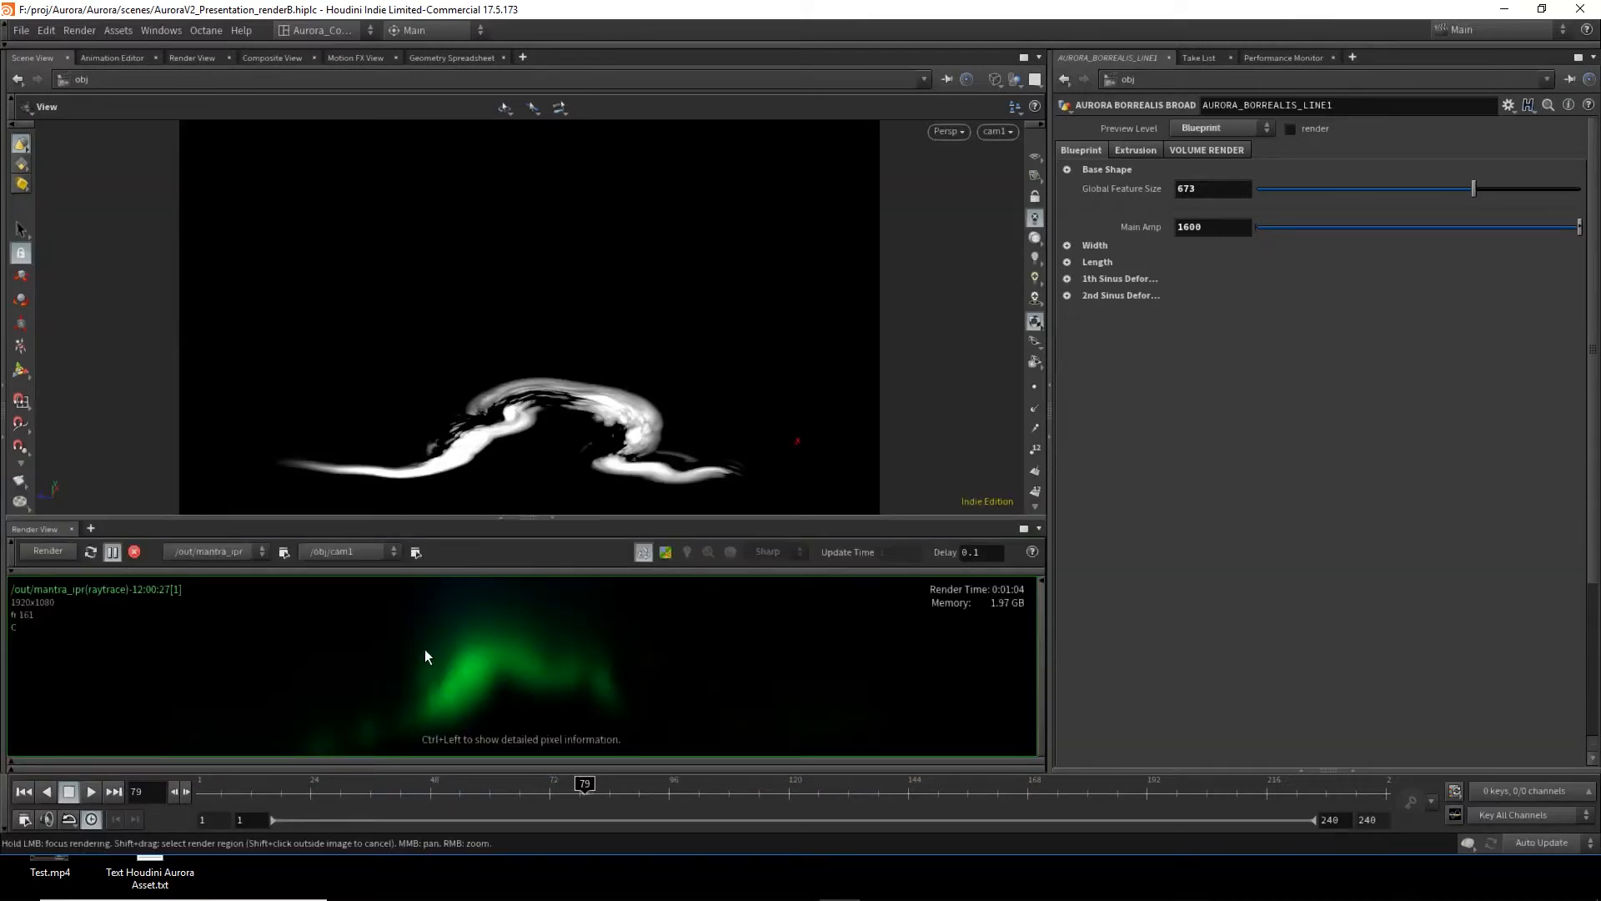
pyautogui.click(497, 517)
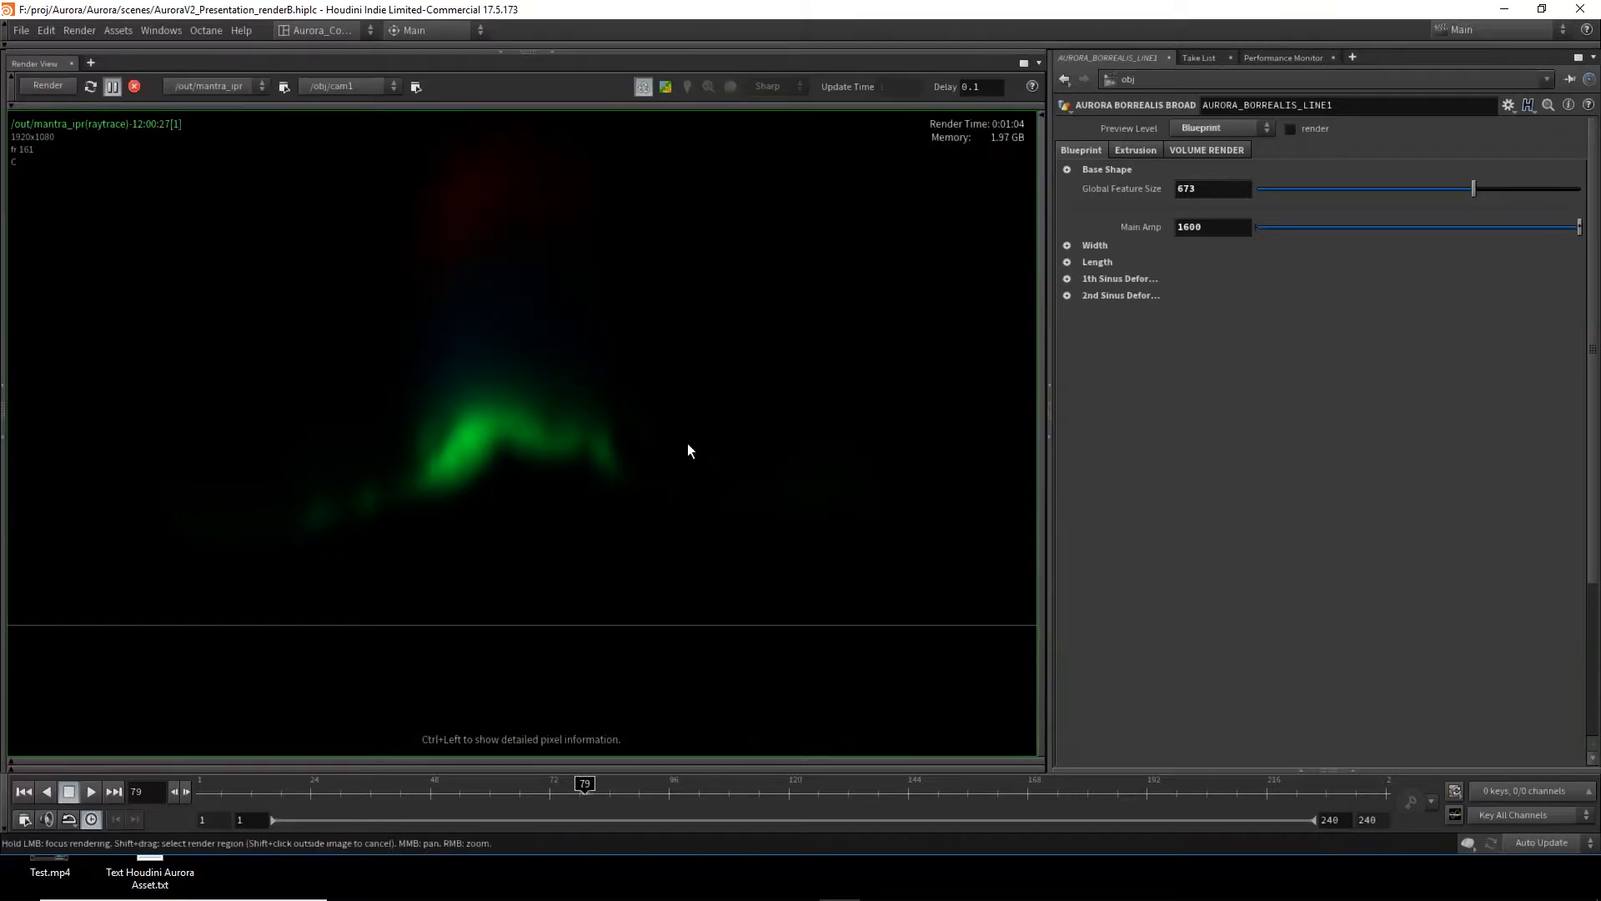
pyautogui.click(505, 52)
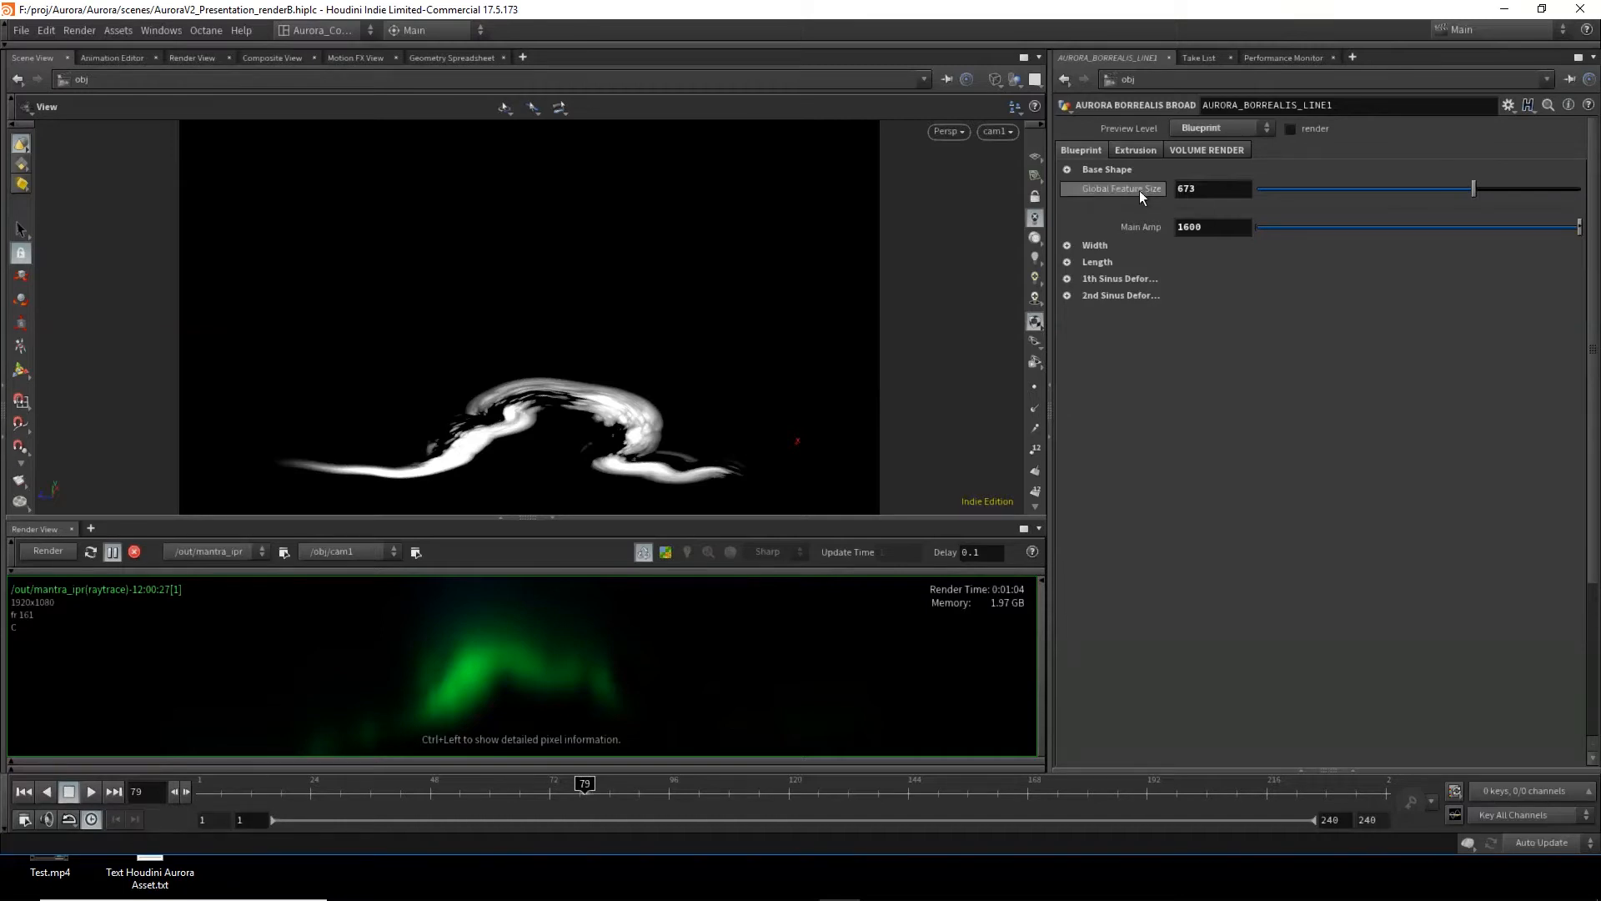
# Try a Global Feature Size of 115, and set it to 600 instead
pyautogui.moveTo(1473, 185); pyautogui.dragTo(1299, 194)
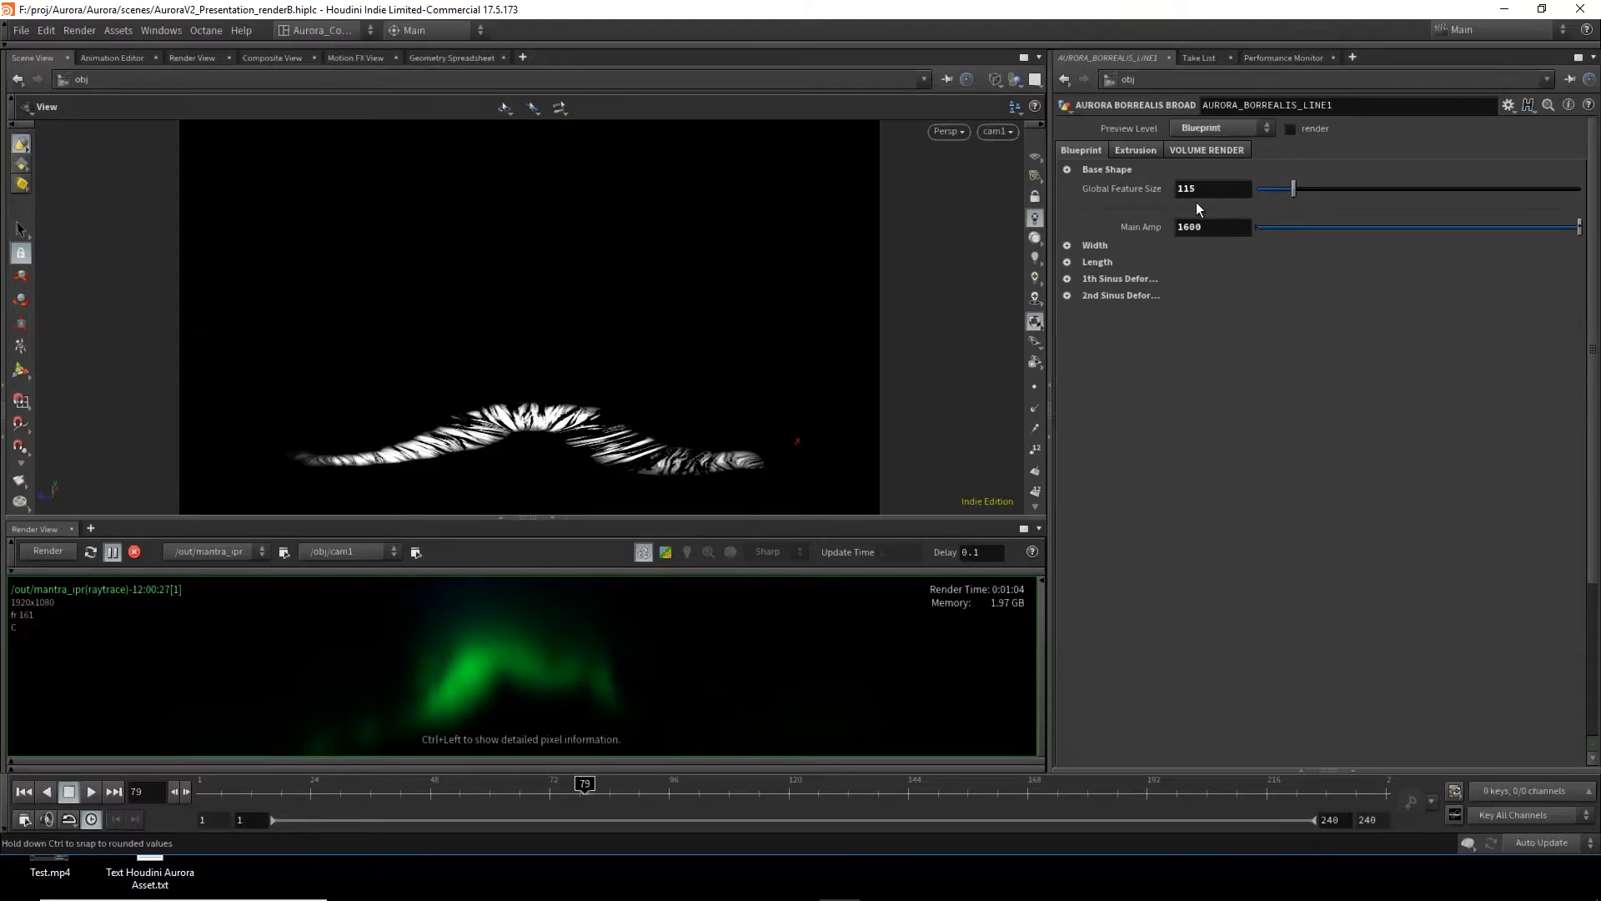
pyautogui.doubleClick(1217, 192)
pyautogui.write('600')
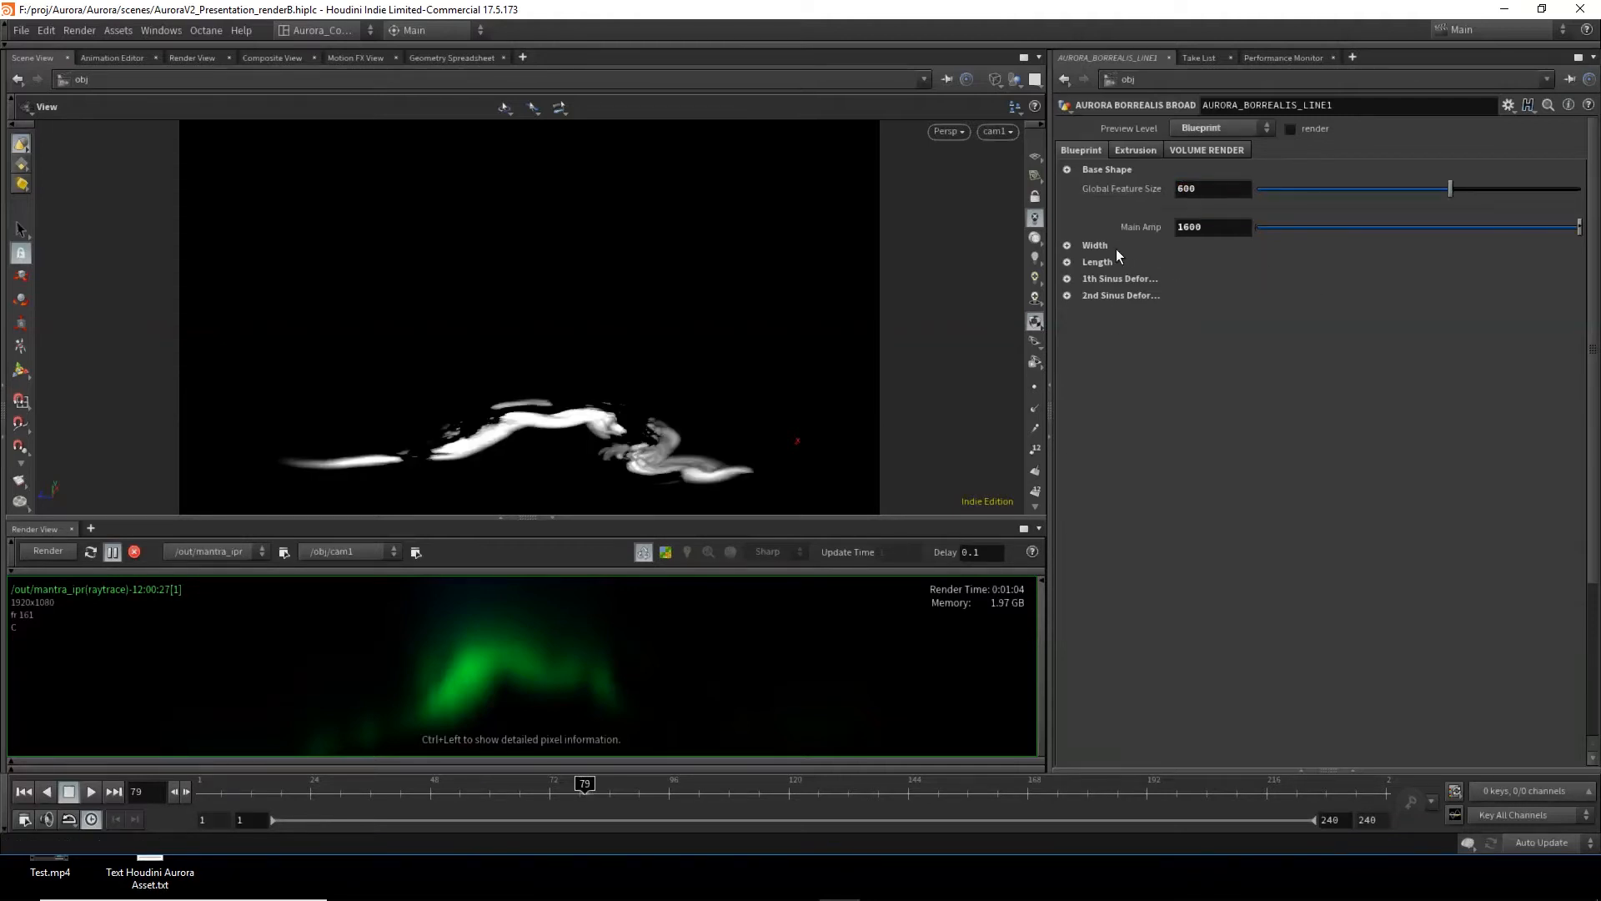
# Hide the render view and disable the ramped width and ramped bands in the Width settings
pyautogui.click(1066, 247)
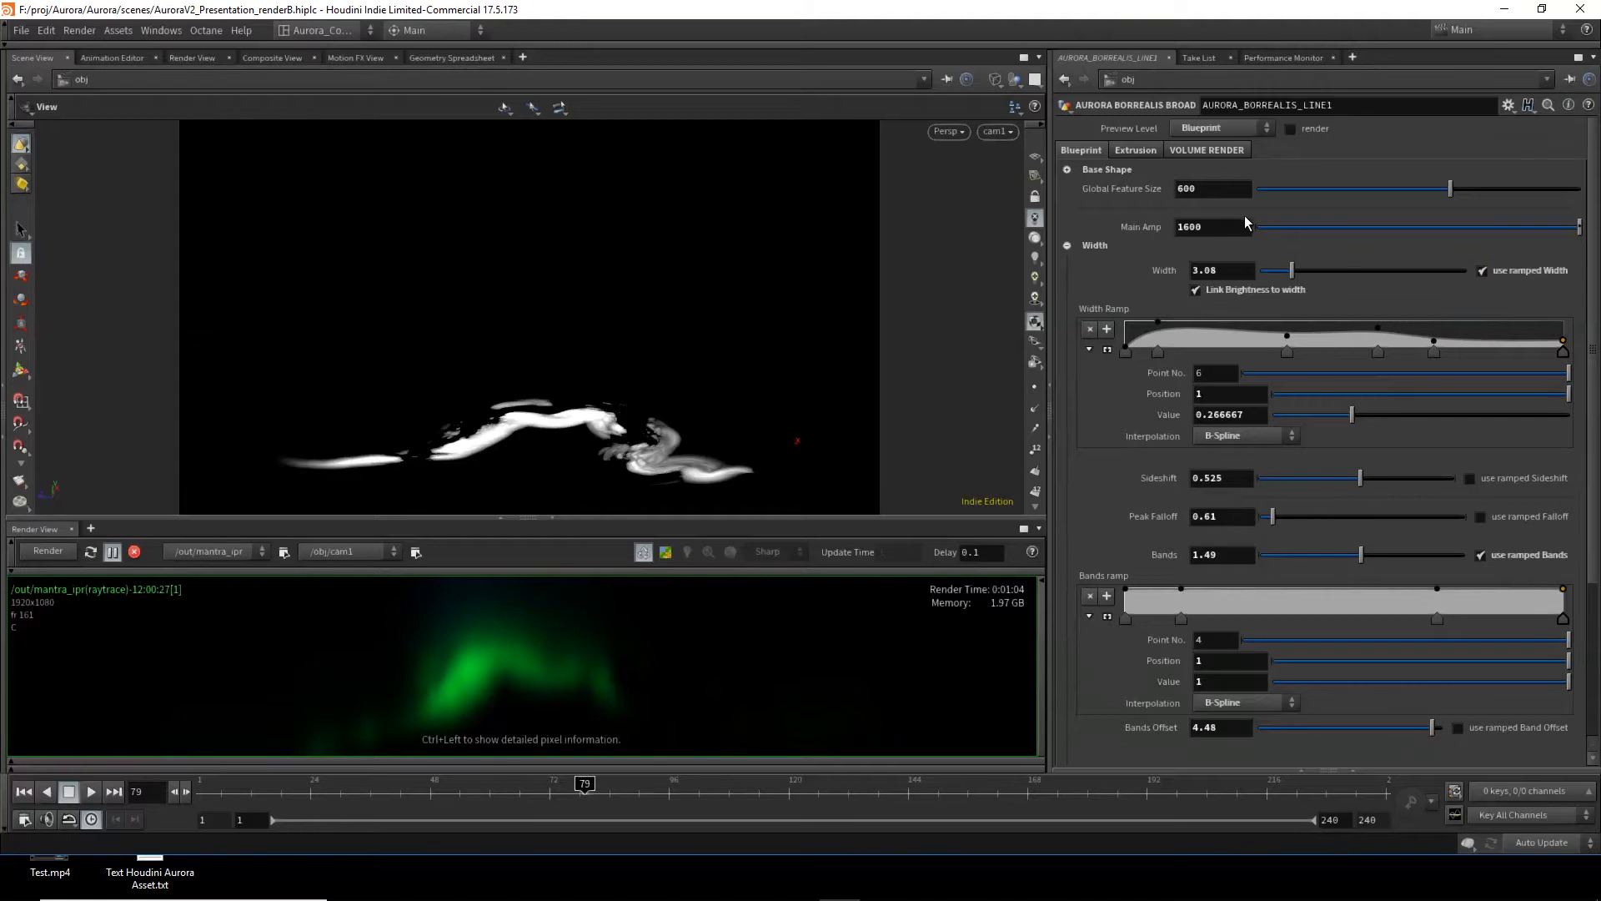
pyautogui.click(557, 522)
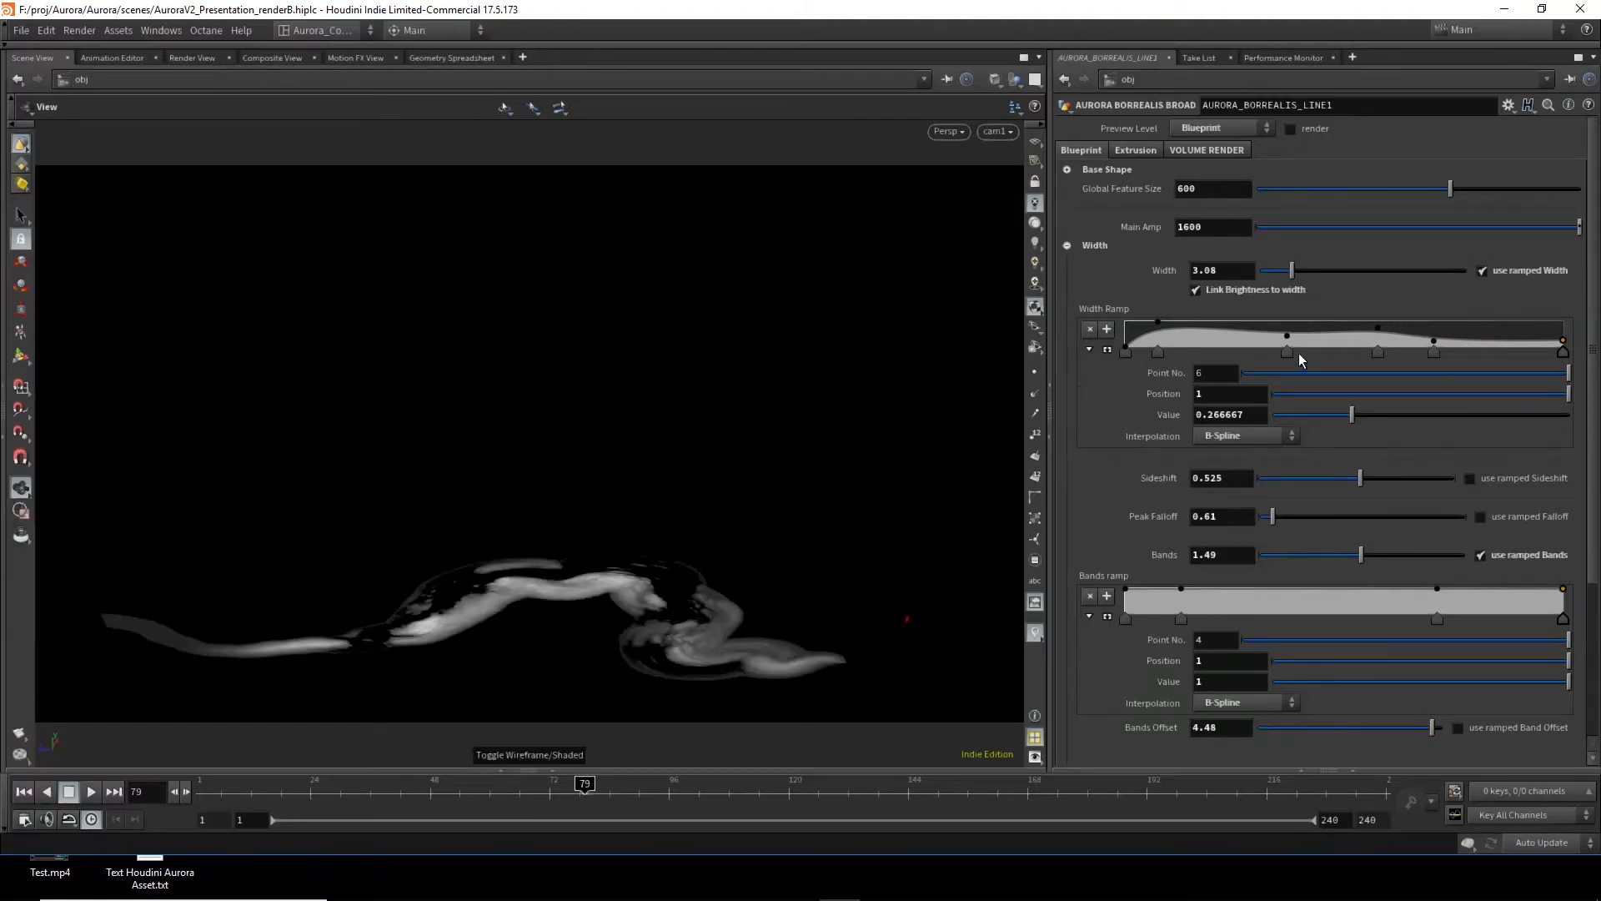
pyautogui.click(1482, 273)
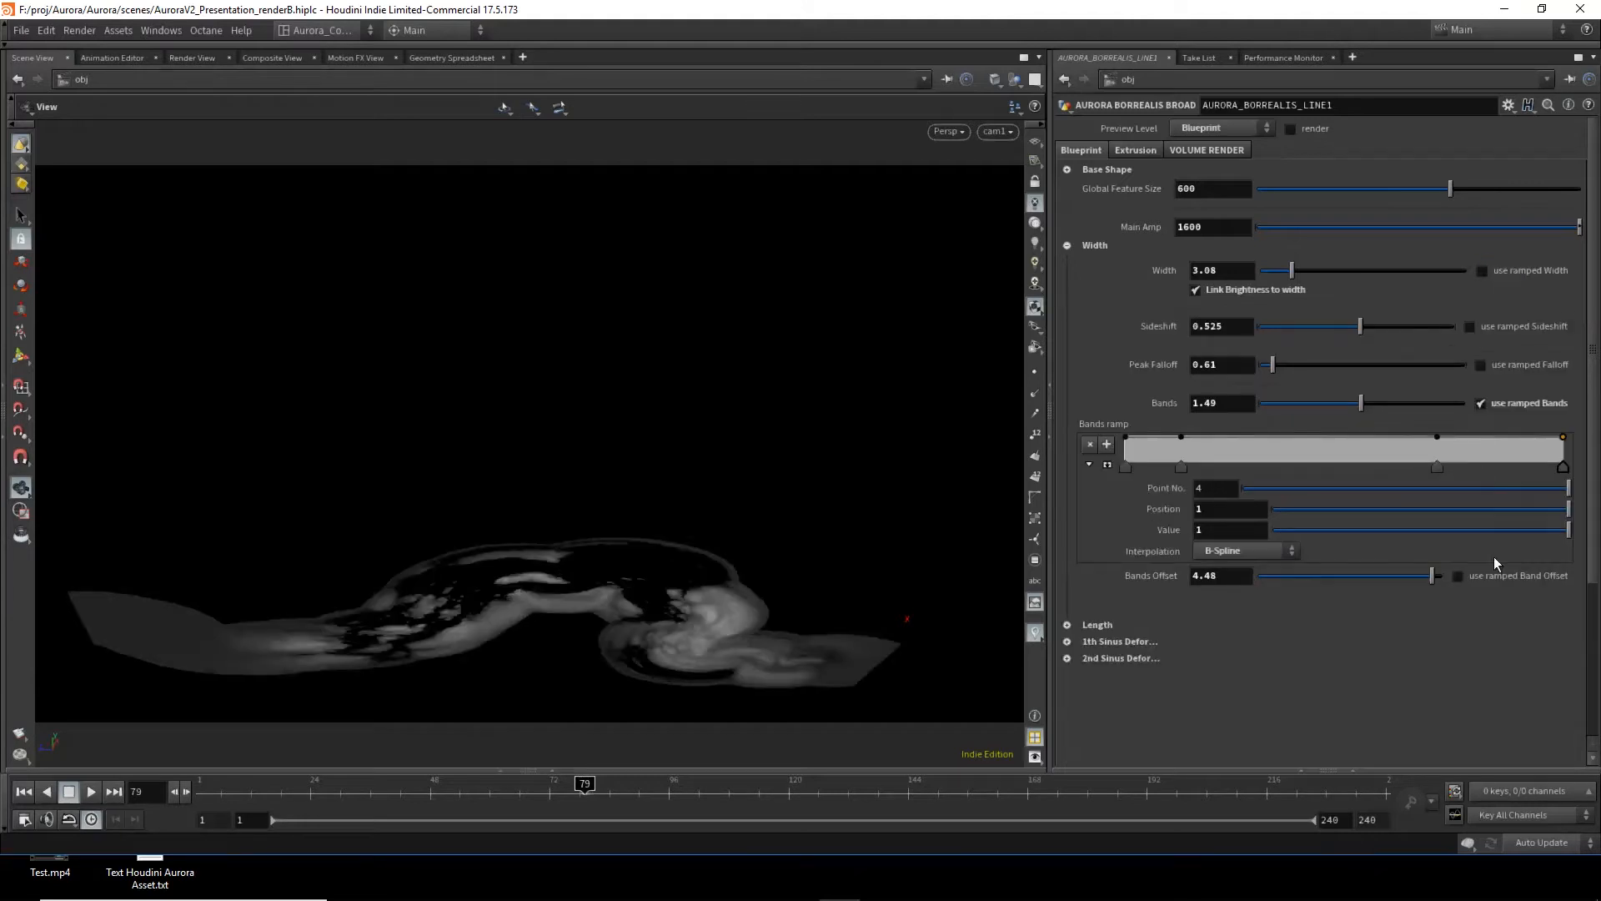
pyautogui.click(1481, 404)
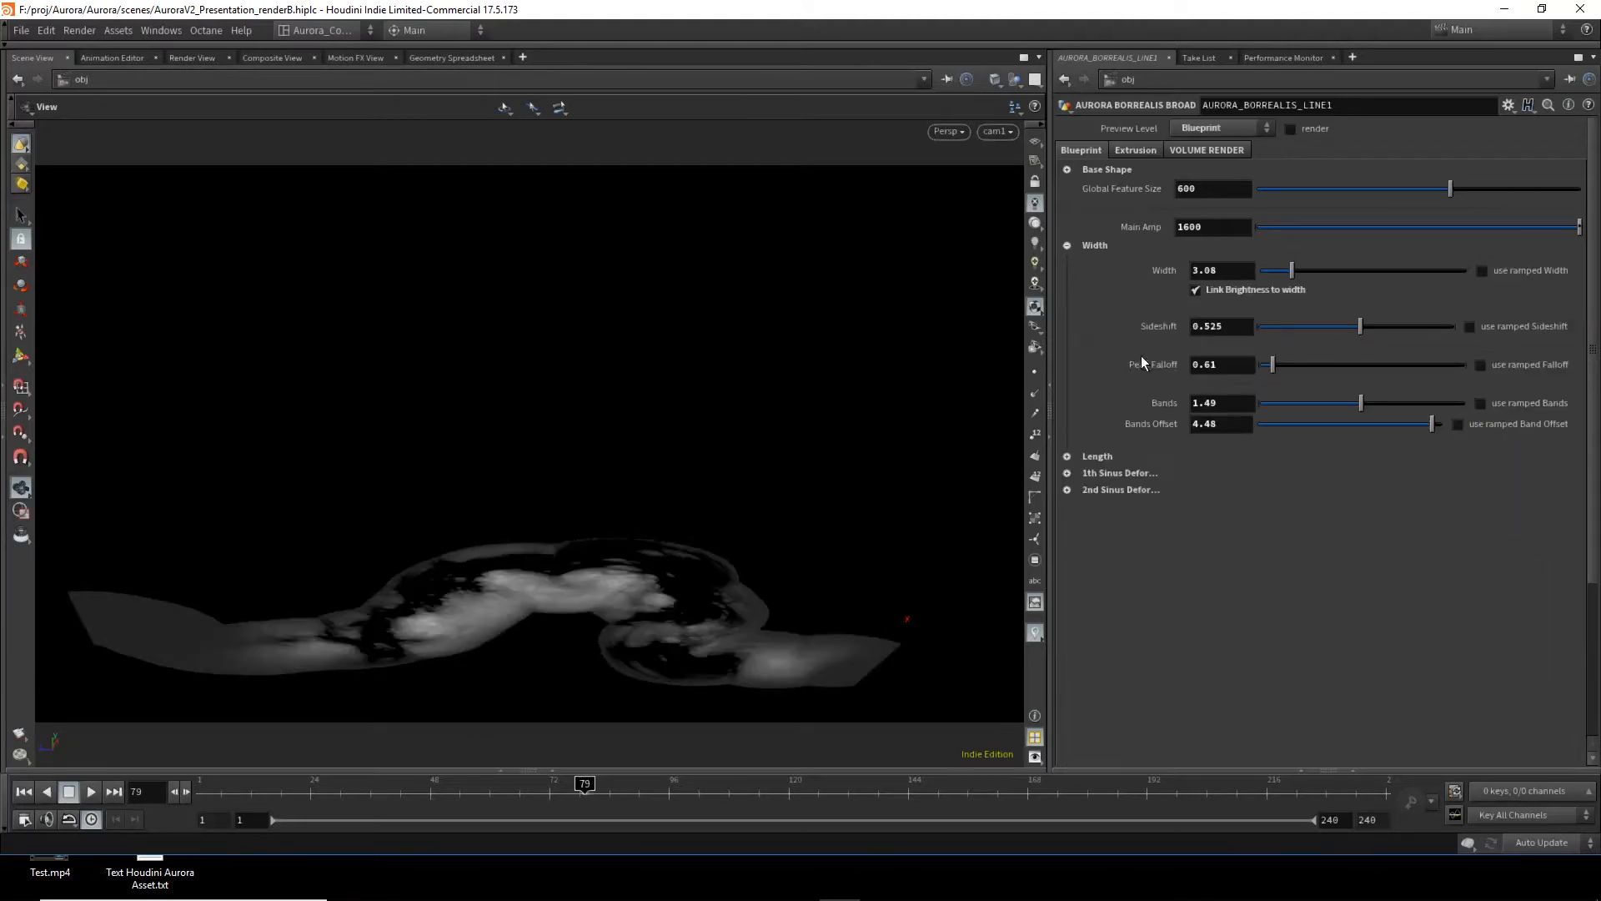
pyautogui.click(1067, 246)
# Disable the brightness ramp and the noise intensity ramp in the Length settings
pyautogui.click(1066, 262)
pyautogui.click(1243, 286)
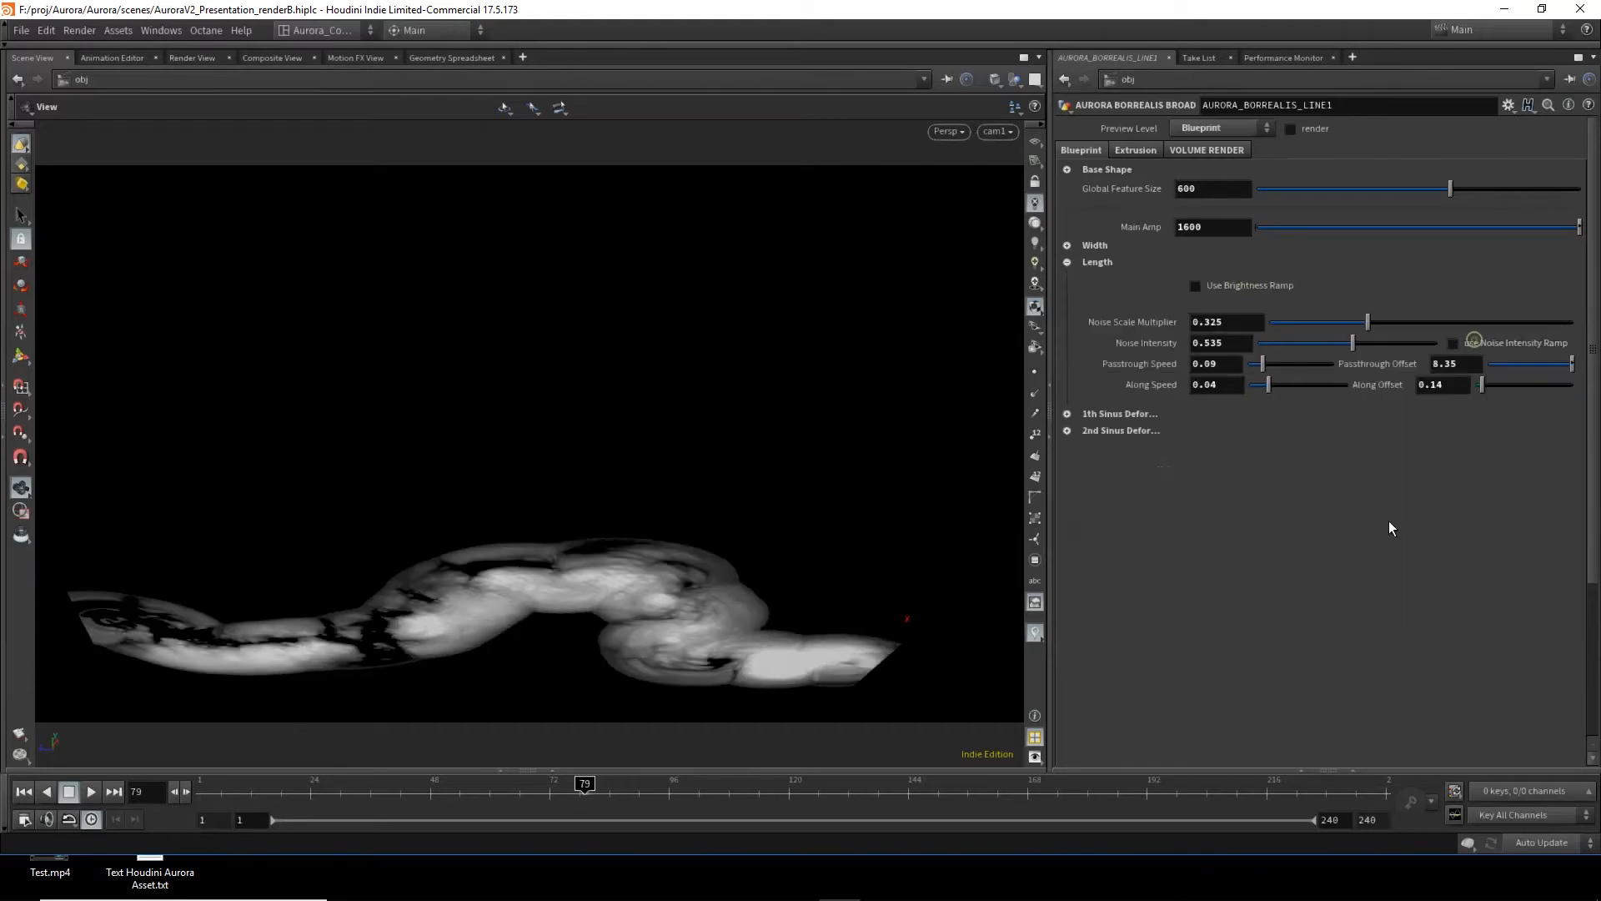
pyautogui.click(1067, 262)
# Set the Preview Level to 2nd Wave and expand the first sinus deformation settings
pyautogui.click(1194, 125)
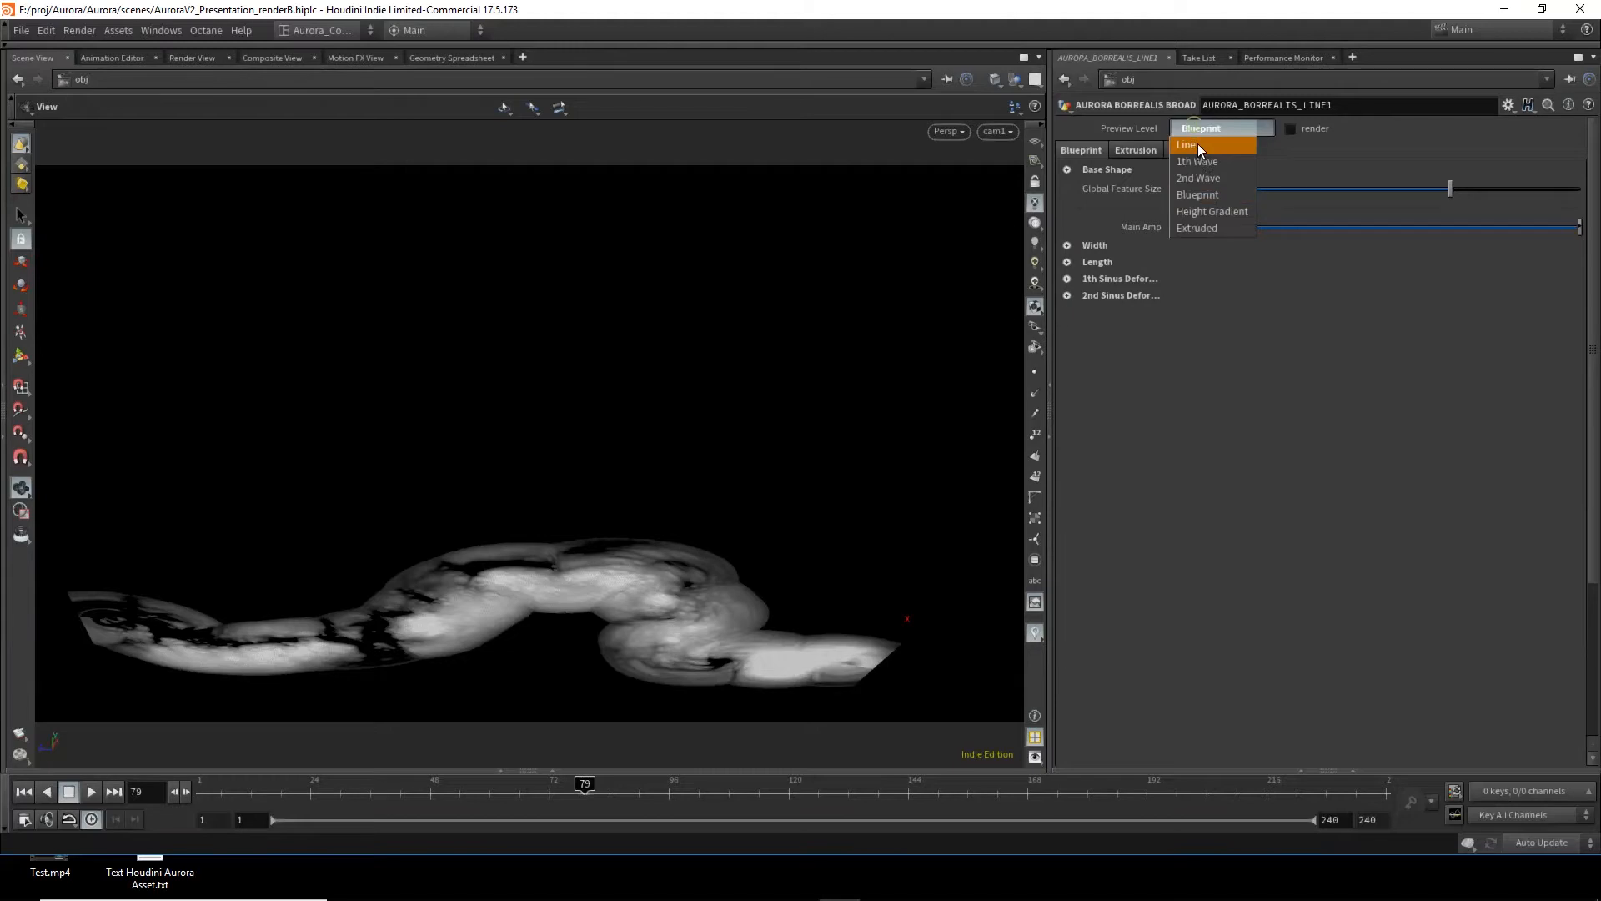
pyautogui.click(1202, 178)
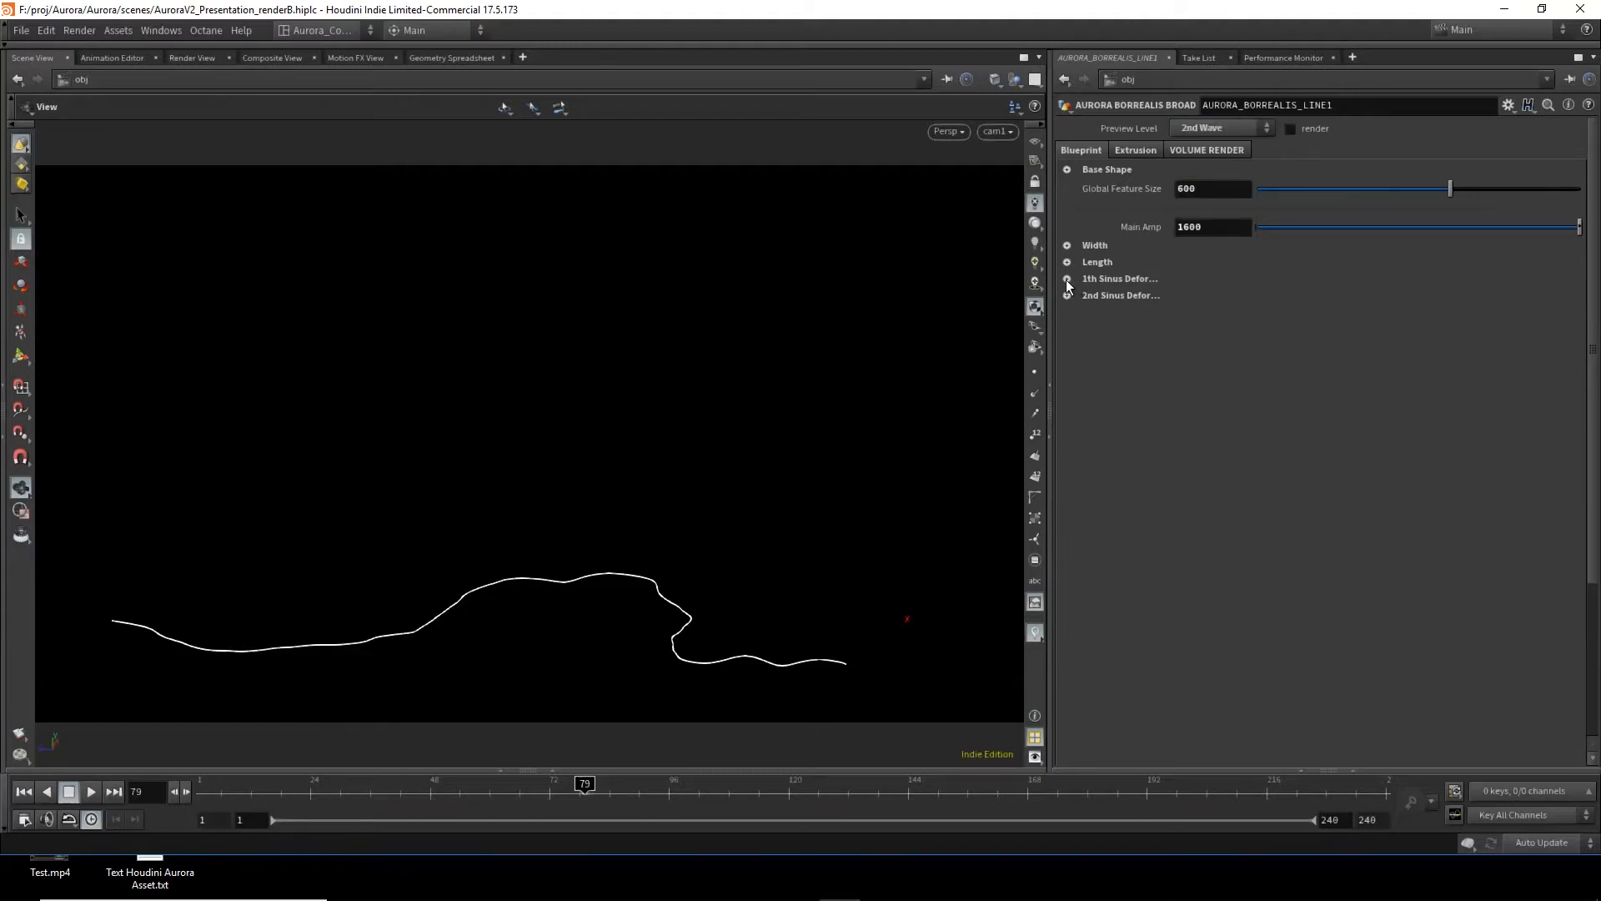
pyautogui.click(1067, 279)
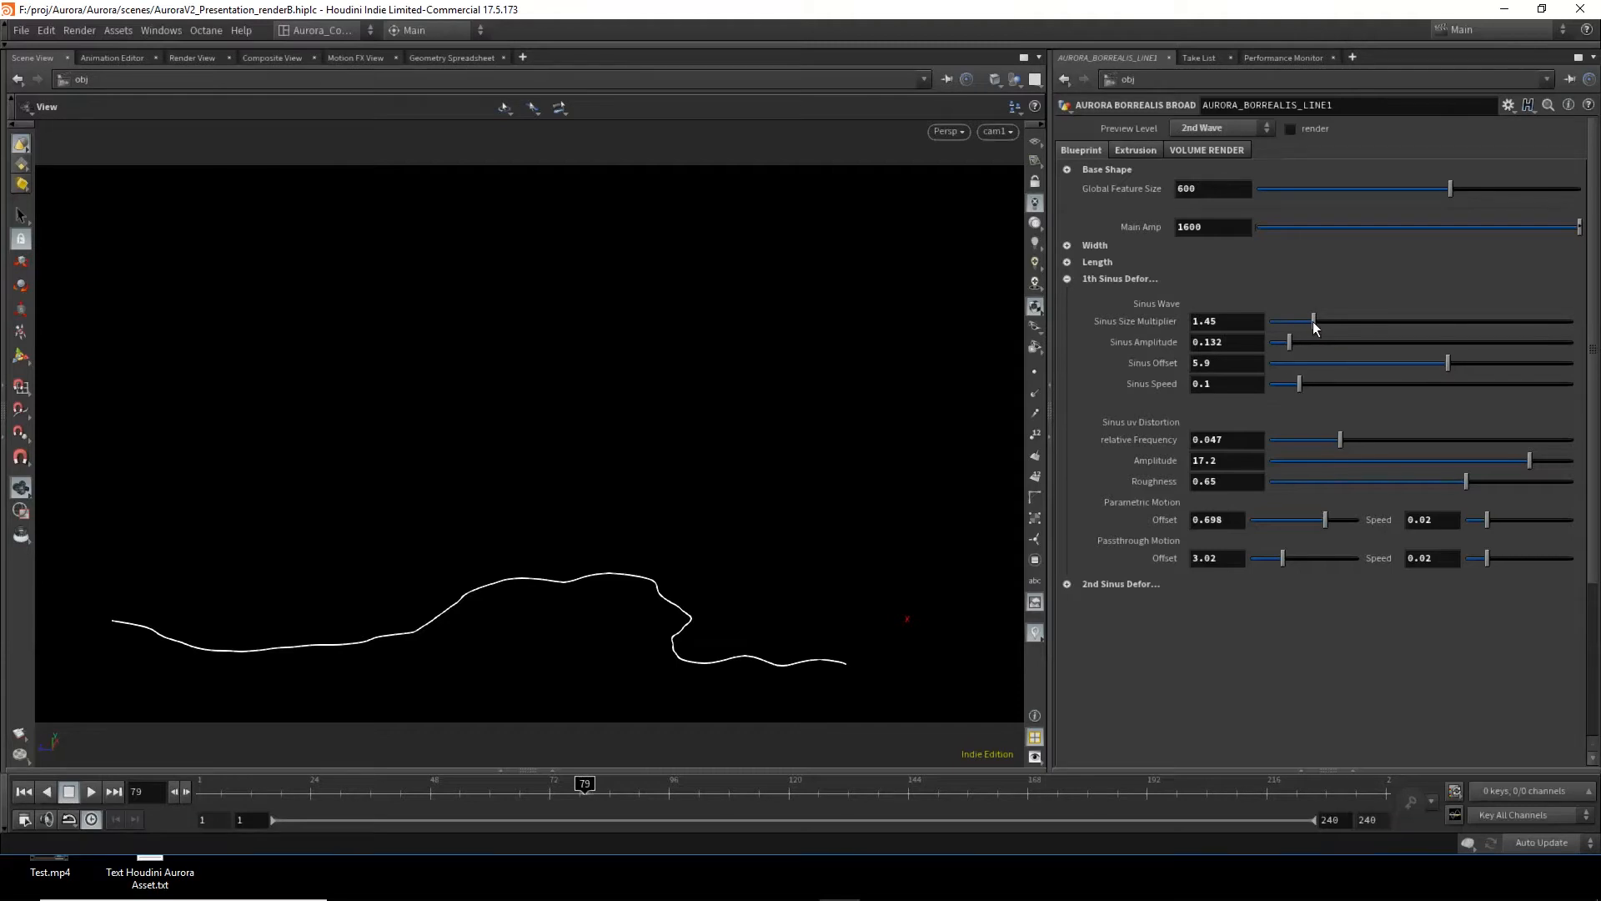
# Set the Preview Level to 1th Wave, and set the first deformation's Sinus Size Multiplier to 1.74 and Sinus Amplitude to 0.11
pyautogui.click(1238, 131)
pyautogui.click(1234, 157)
pyautogui.moveTo(1313, 322)
pyautogui.mouseDown()
pyautogui.moveTo(1479, 322)
pyautogui.moveTo(1276, 339)
pyautogui.moveTo(1336, 328)
pyautogui.moveTo(1321, 332)
pyautogui.mouseUp()
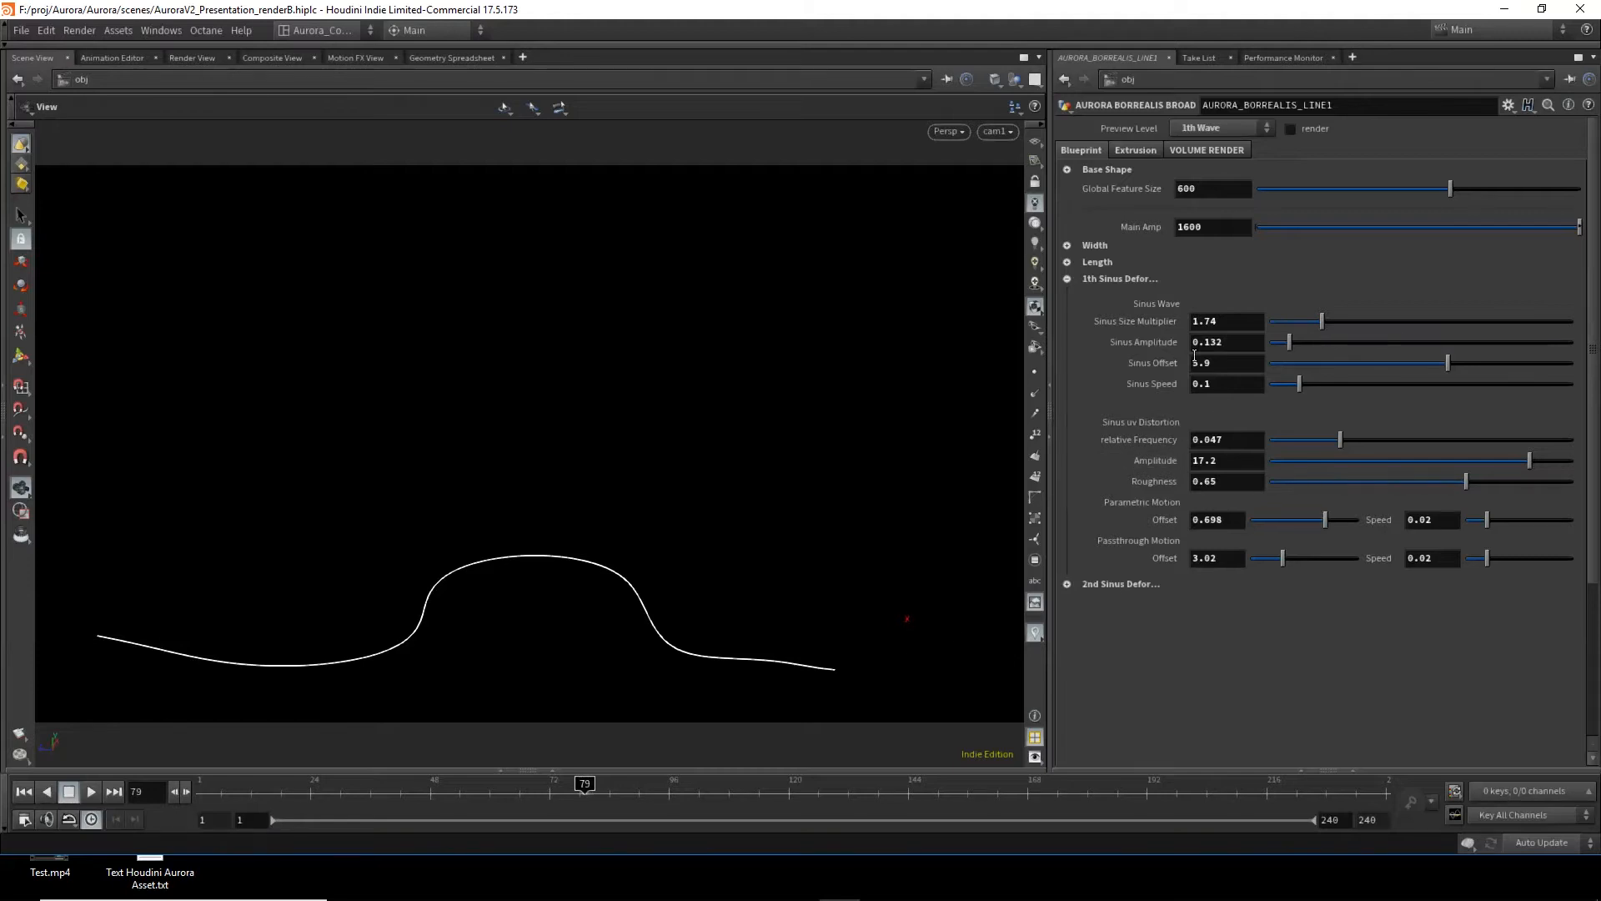
pyautogui.moveTo(1289, 340)
pyautogui.mouseDown()
pyautogui.moveTo(1259, 346)
pyautogui.moveTo(1286, 345)
pyautogui.mouseUp()
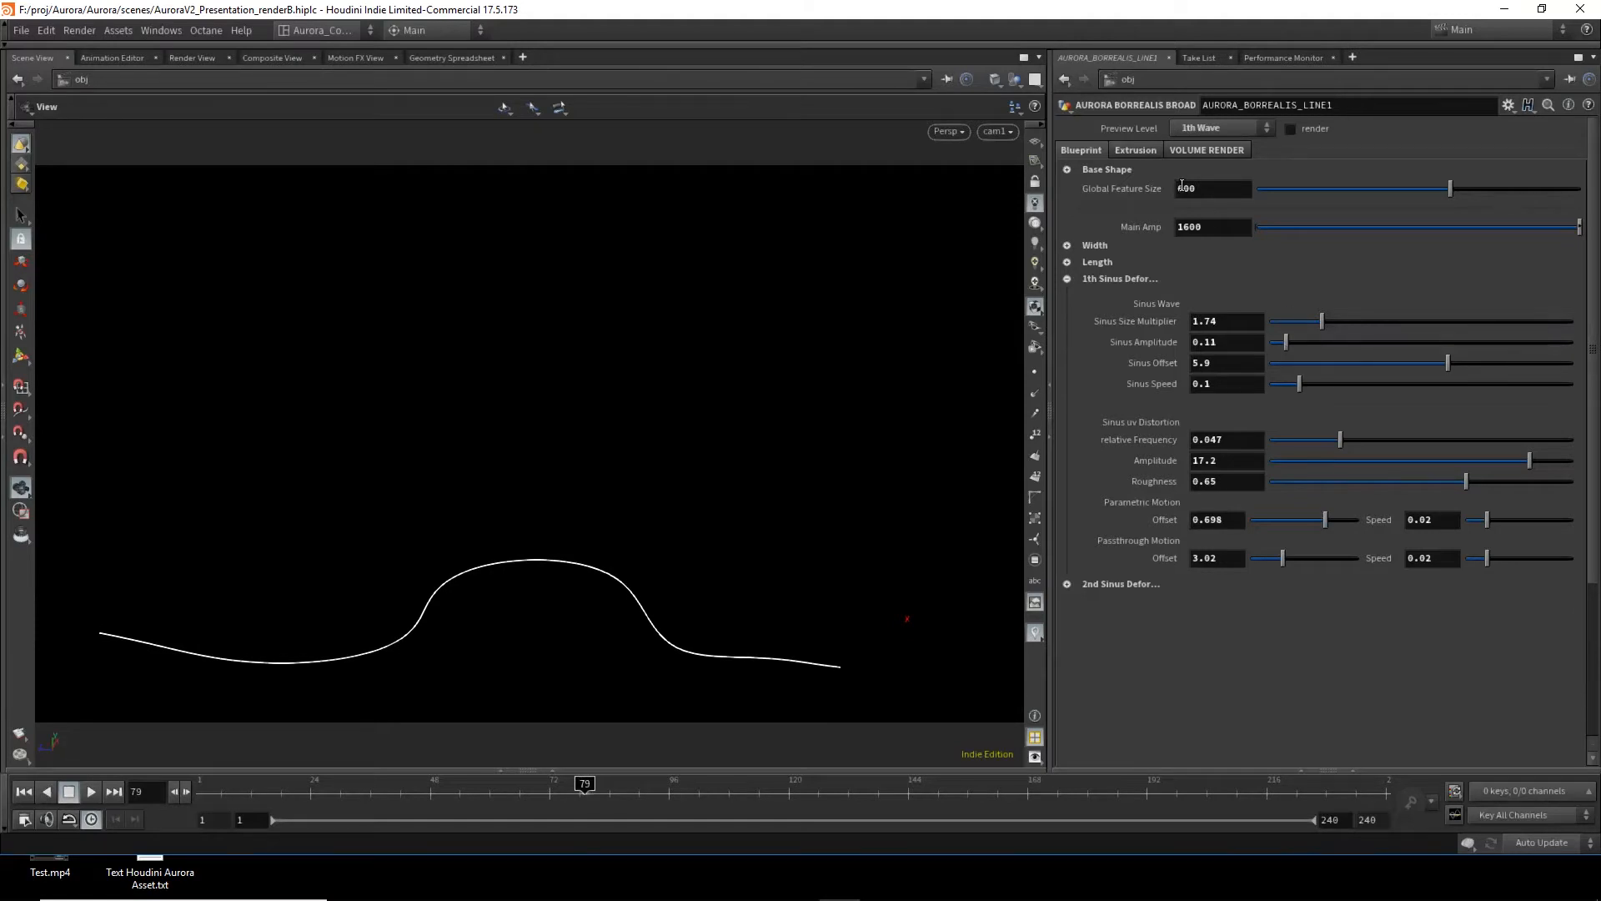
# Reveal the network editor and enter the AURORA_BORREALIS_LINE1 node's geometry network
pyautogui.click(1140, 82)
pyautogui.click(1199, 219)
pyautogui.click(1357, 766)
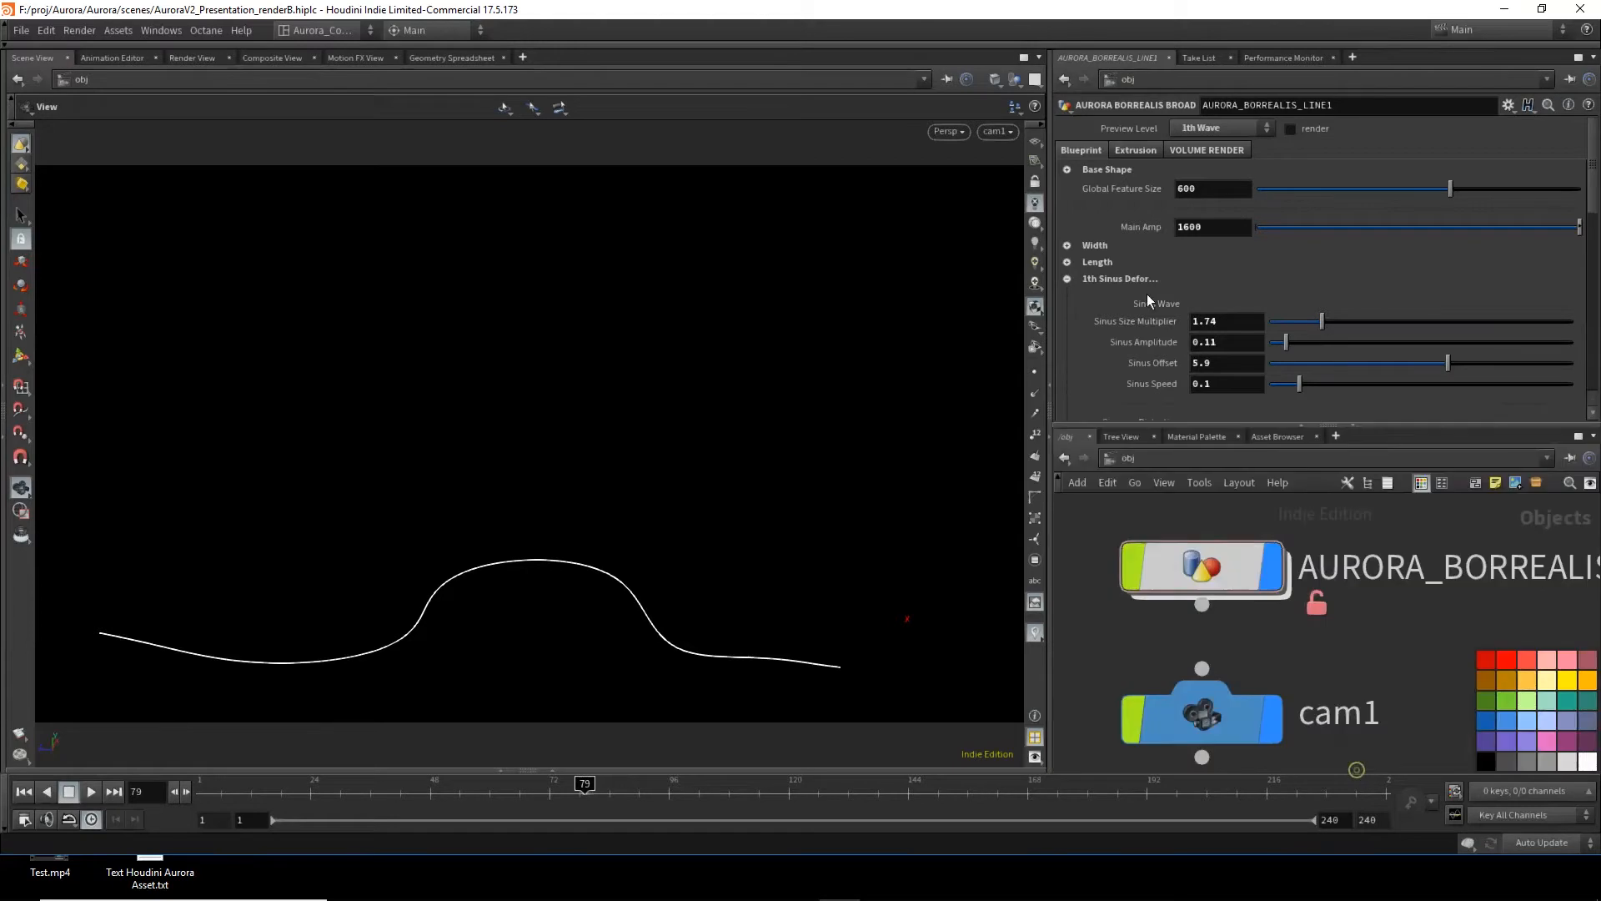
pyautogui.doubleClick(1239, 567)
# Find the Primary_Distortions node above the FIX sections and UVs group and open its inner VEX network
pyautogui.moveTo(1263, 555); pyautogui.dragTo(1229, 670, button='middle')
pyautogui.scroll(-6, 1234, 581)
pyautogui.moveTo(1243, 532); pyautogui.dragTo(1315, 666, button='middle')
pyautogui.moveTo(1323, 517); pyautogui.dragTo(1326, 674, button='middle')
pyautogui.scroll(7, 1295, 551)
pyautogui.moveTo(1340, 591); pyautogui.dragTo(1383, 694, button='middle')
pyautogui.scroll(-1, 1384, 691)
pyautogui.scroll(7, 1295, 643)
pyautogui.scroll(-4, 1213, 644)
pyautogui.moveTo(1228, 587); pyautogui.dragTo(1257, 661, button='middle')
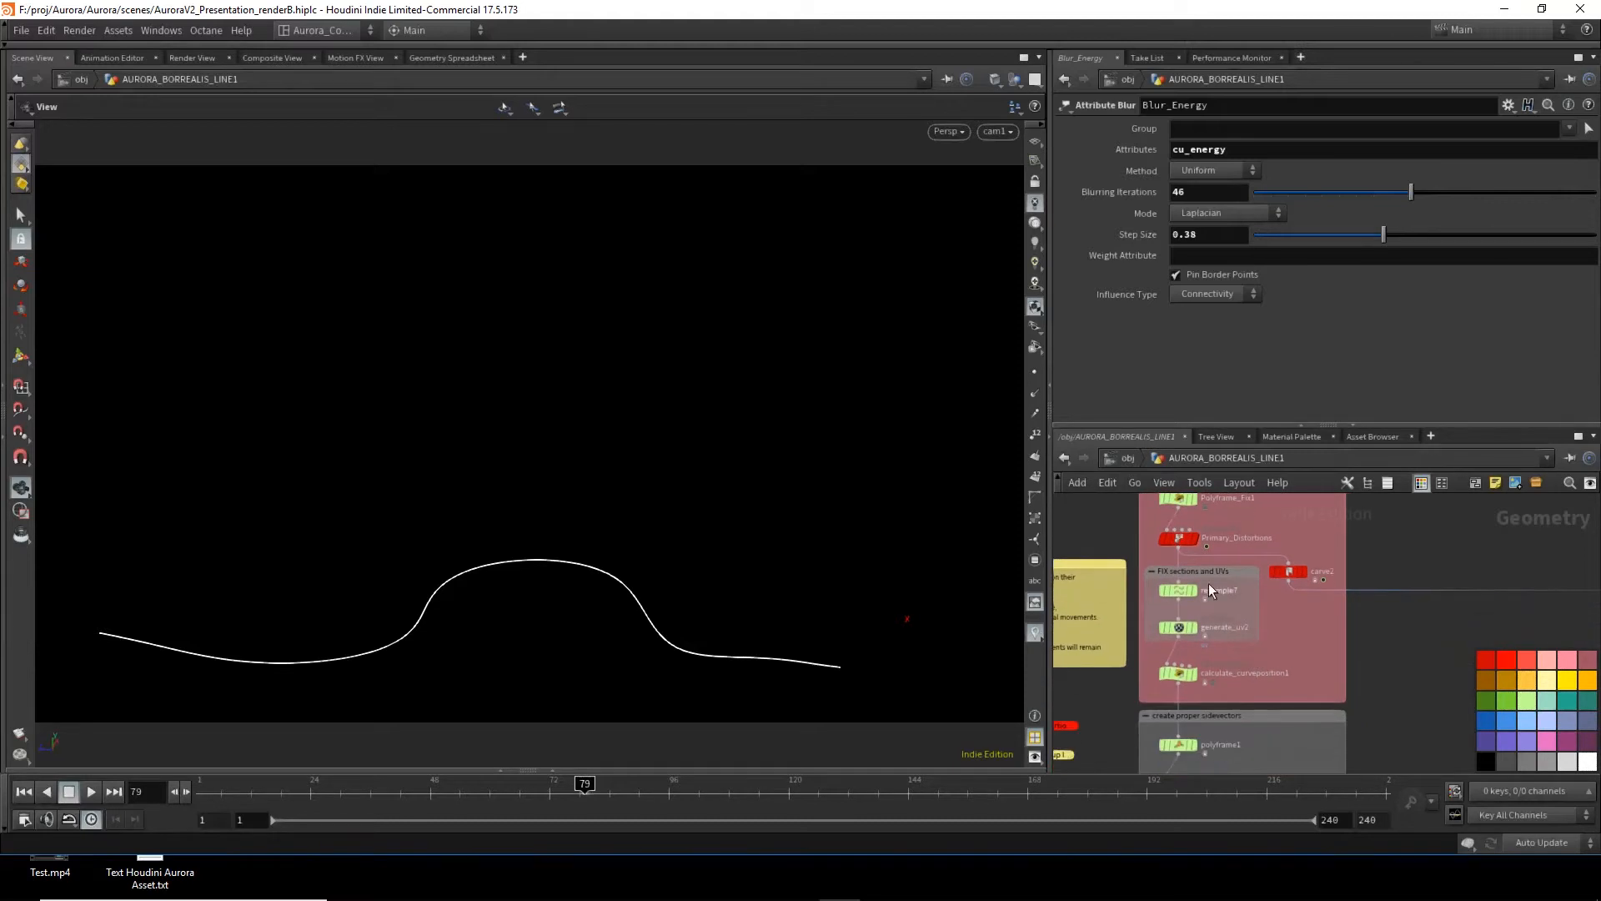
pyautogui.doubleClick(1176, 538)
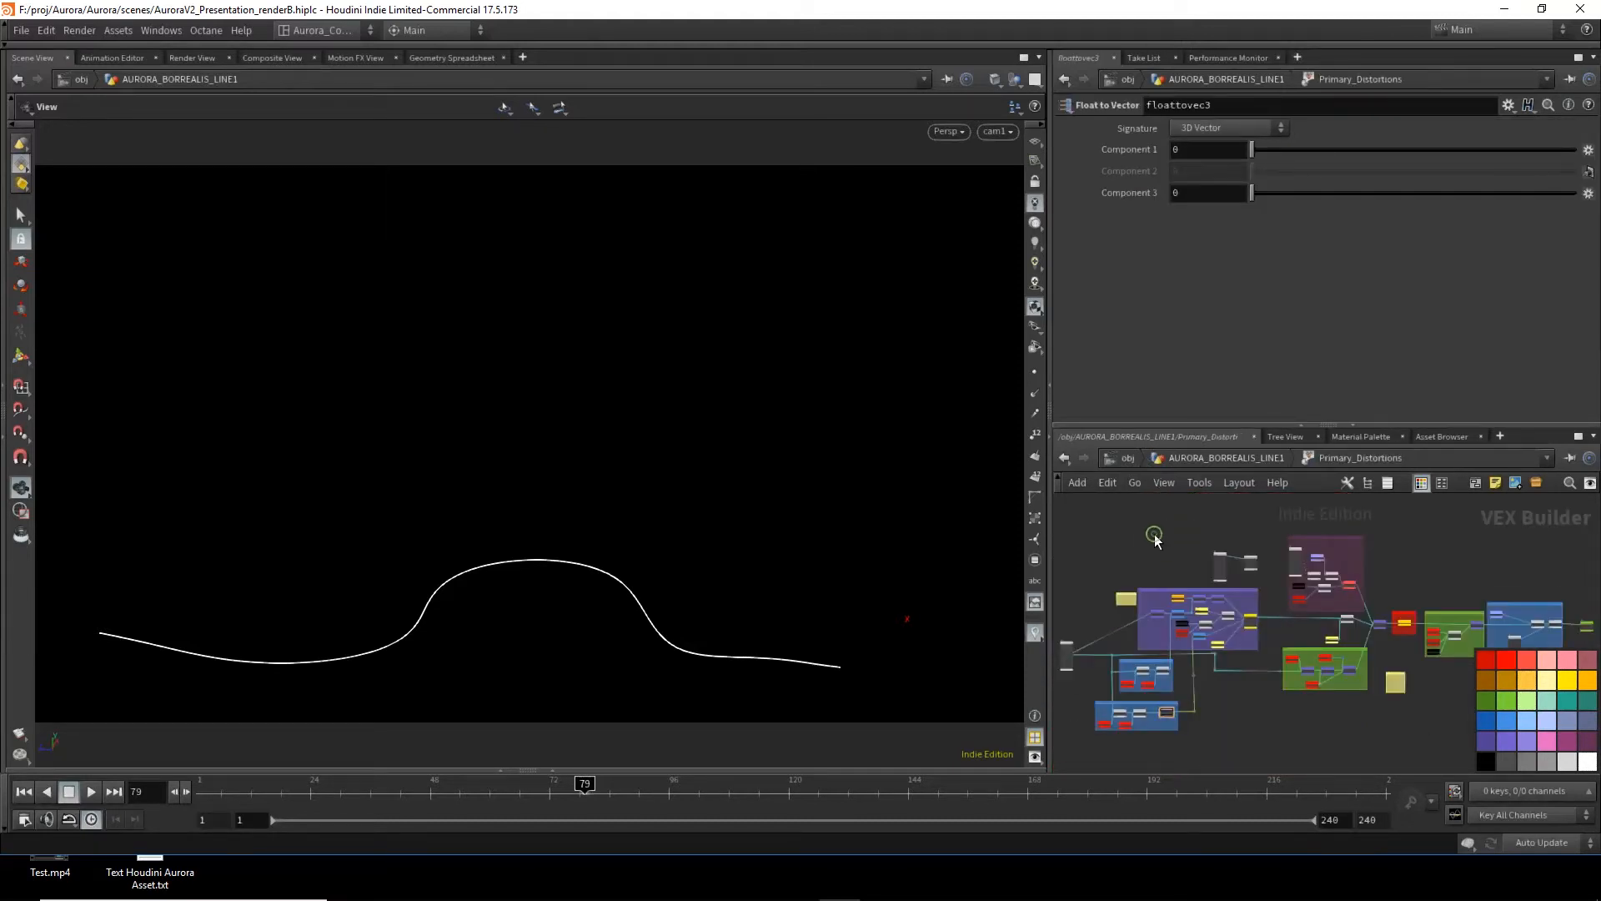
# Enlarge the network editor to fill the window and examine the sinus offset noise, motion and amplitude node groups
pyautogui.hotkey('ctrl', 'b')
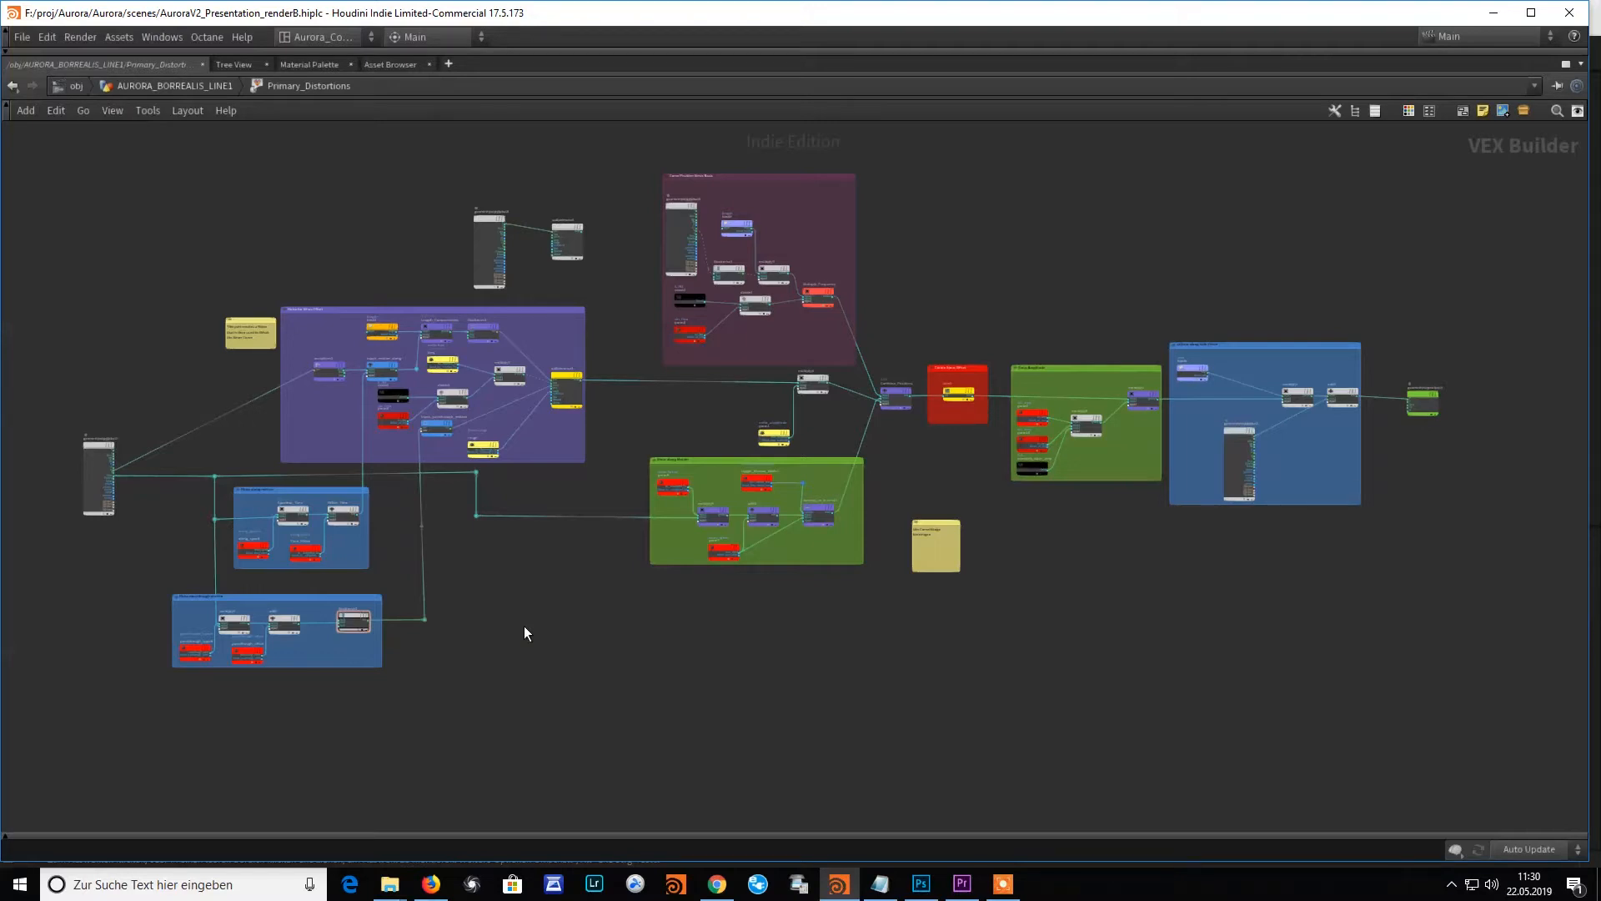
pyautogui.scroll(6, 474, 575)
pyautogui.moveTo(474, 575); pyautogui.dragTo(760, 622, button='middle')
pyautogui.scroll(-4, 673, 540)
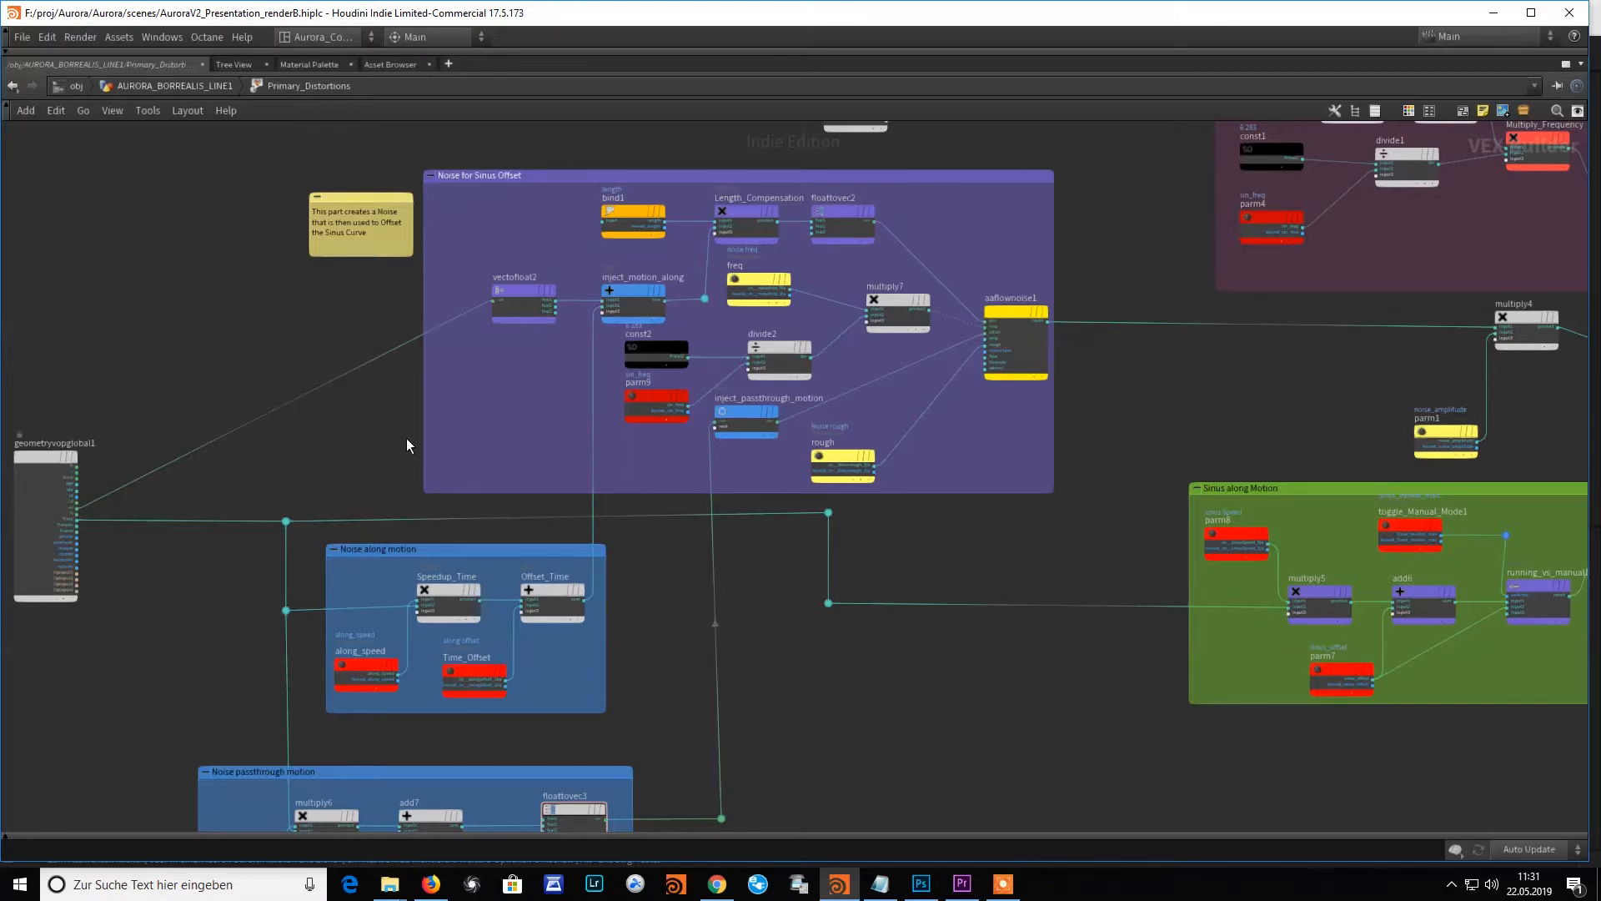
pyautogui.scroll(-2, 407, 437)
pyautogui.moveTo(968, 387); pyautogui.dragTo(423, 428, button='middle')
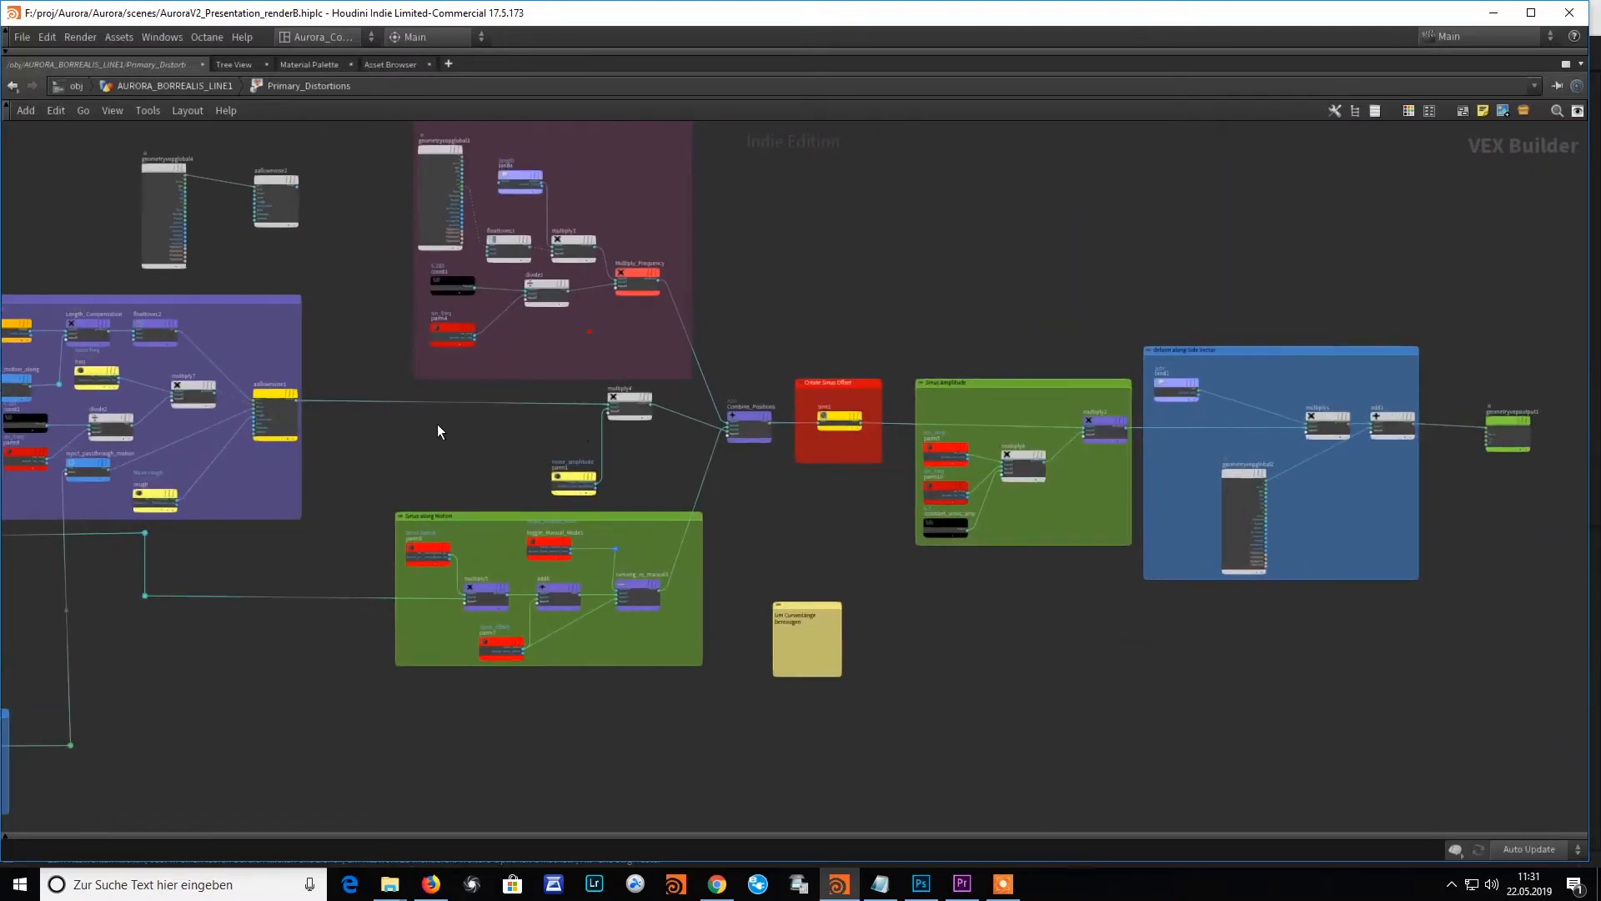
# Examine the sinus amplitude and side-vector deformation groups of Primary_Distortions, restore the pane layout and return to the parent geometry network
pyautogui.moveTo(1155, 625); pyautogui.dragTo(842, 638, button='middle')
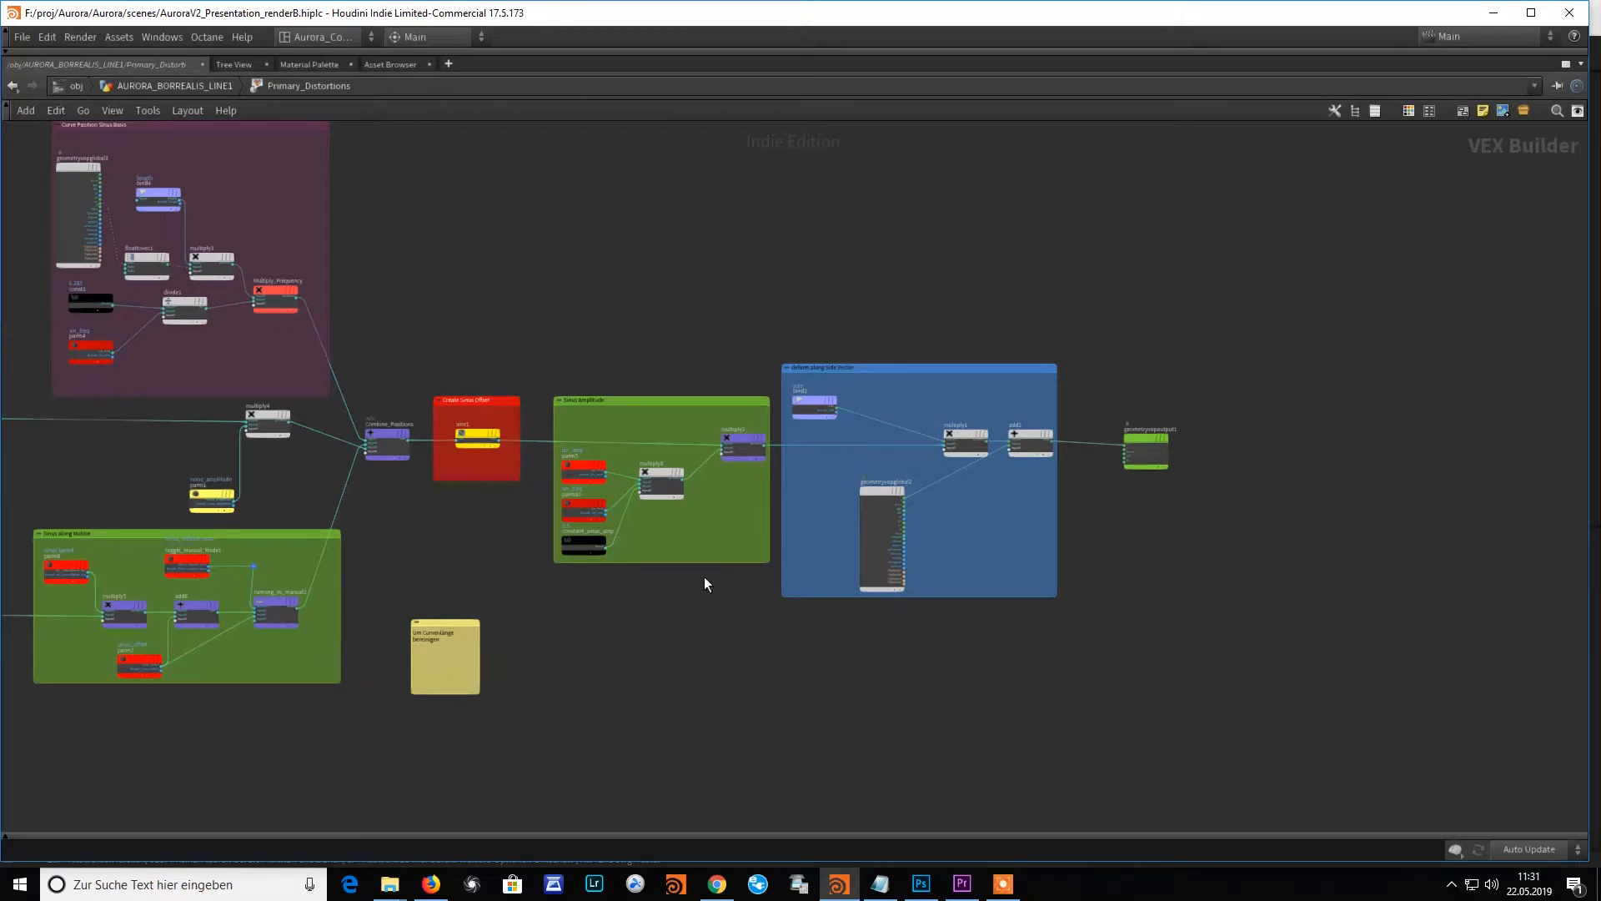
pyautogui.moveTo(555, 567); pyautogui.dragTo(841, 483, button='middle')
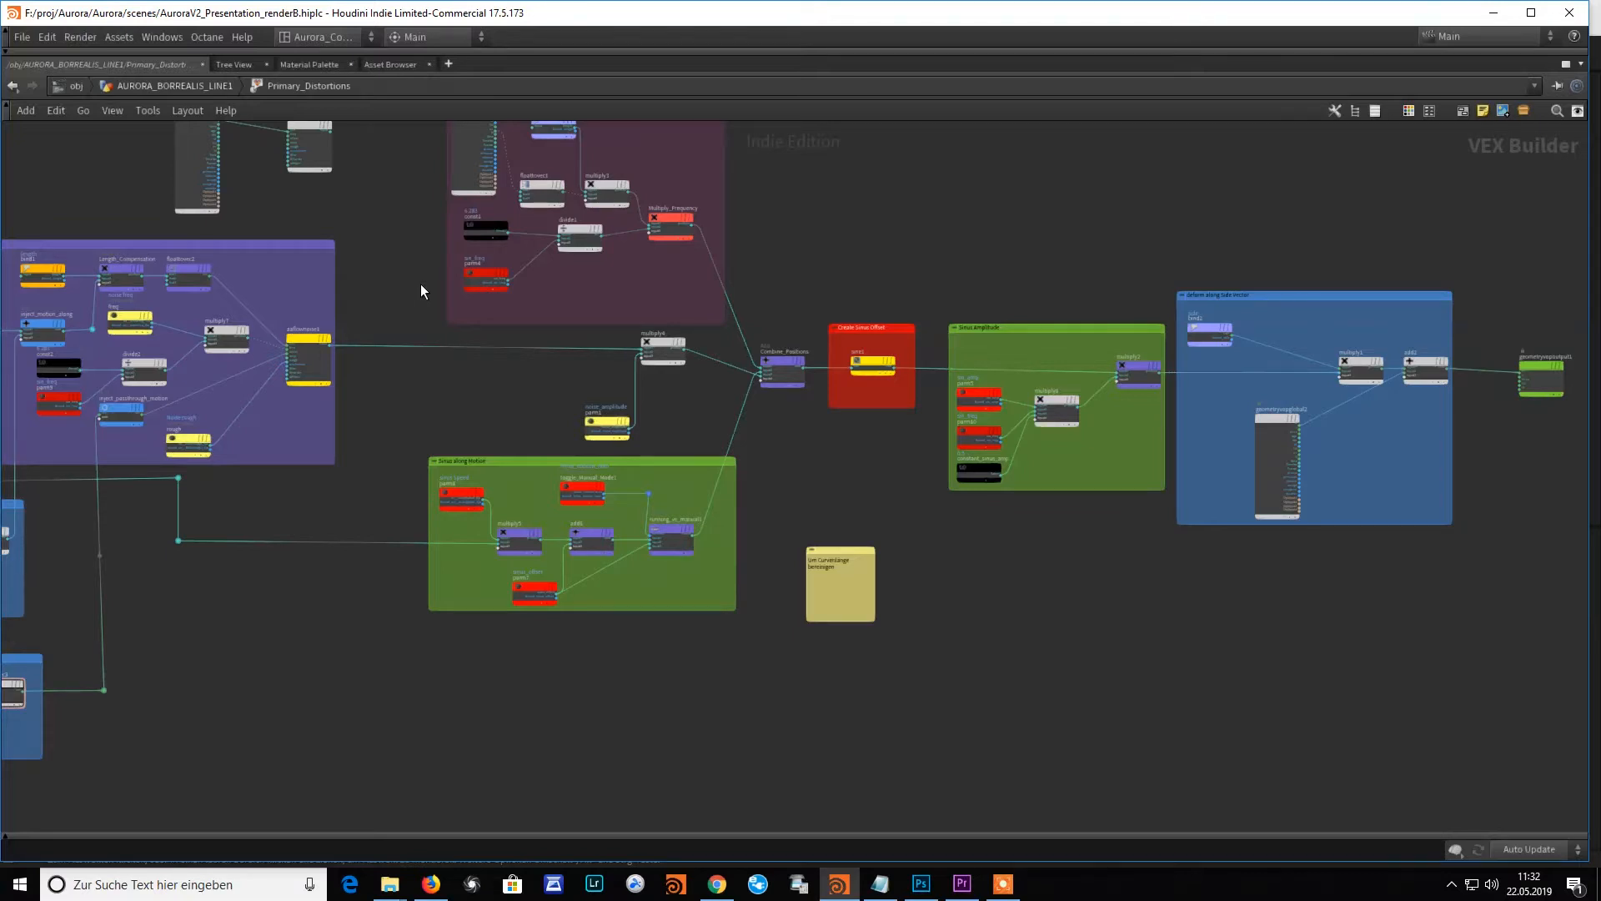
pyautogui.hotkey('ctrl', 'b')
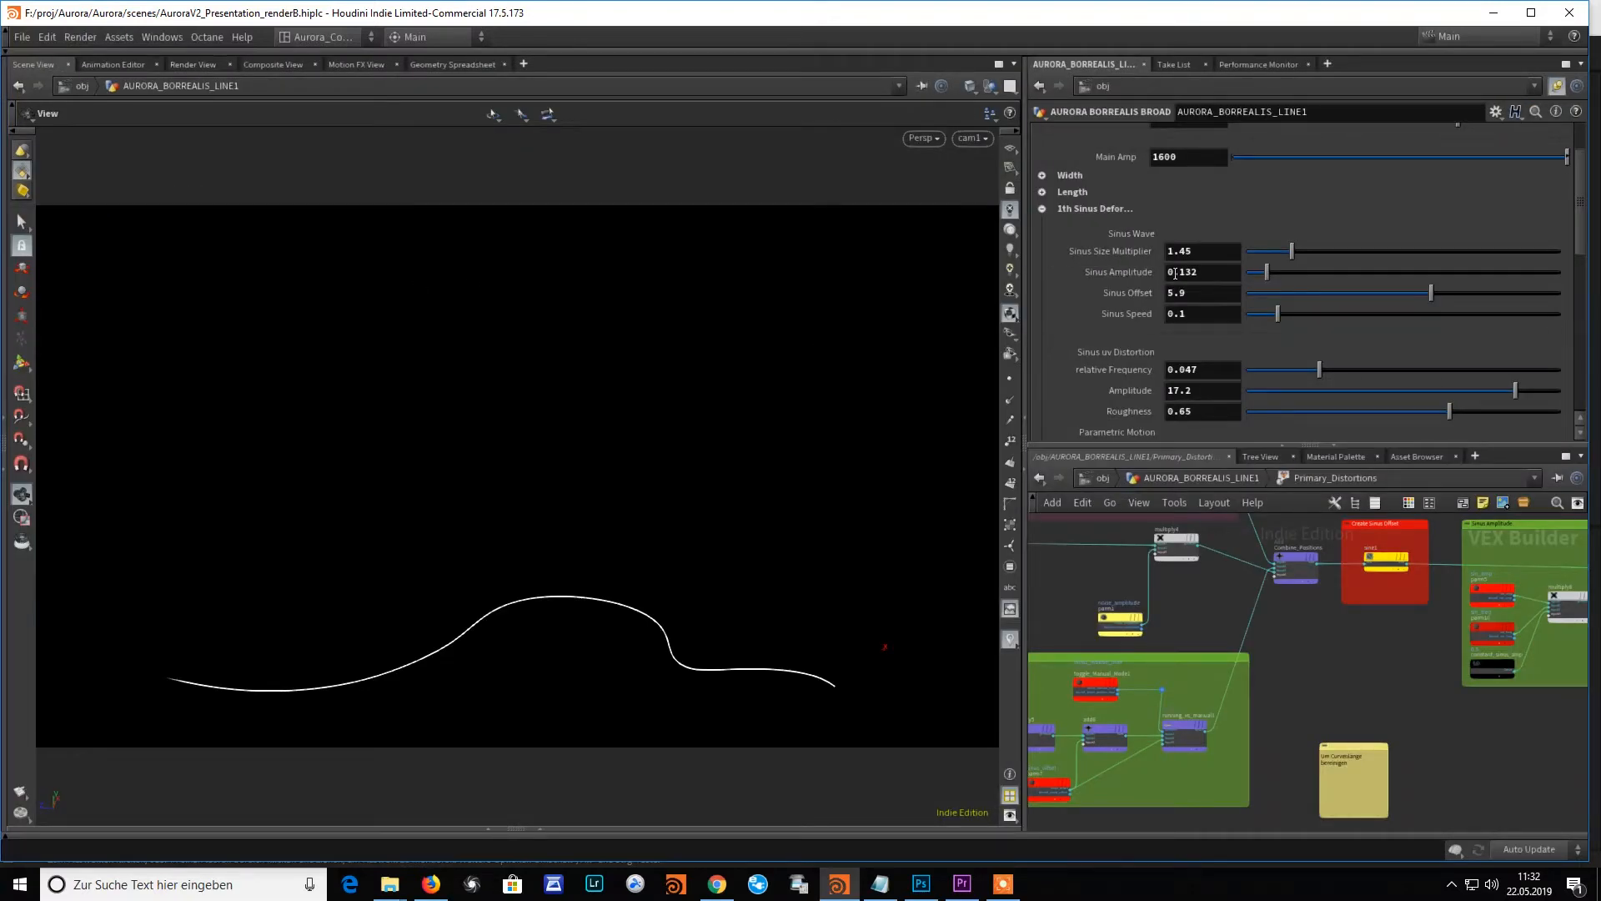
pyautogui.press('u')
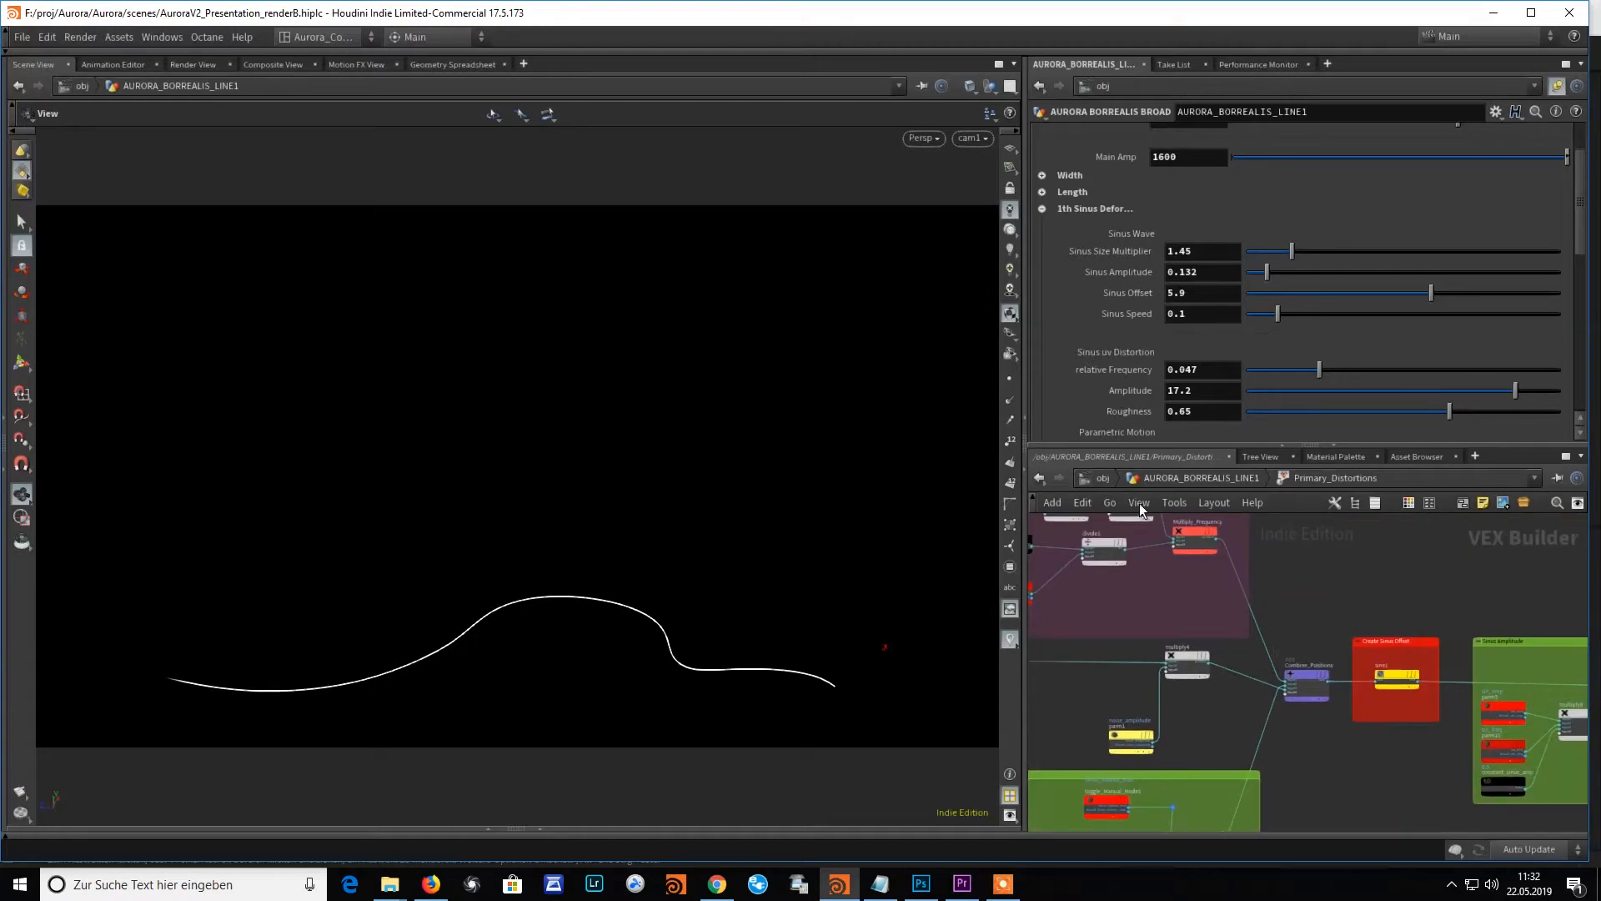
# Find the base curve nodes above the MEASURE and UV group in the geometry network
pyautogui.moveTo(1254, 573); pyautogui.dragTo(1289, 750, button='middle')
pyautogui.scroll(-3, 1250, 633)
pyautogui.moveTo(1249, 632); pyautogui.dragTo(1244, 819, button='middle')
pyautogui.scroll(6, 1288, 698)
pyautogui.click(1233, 649)
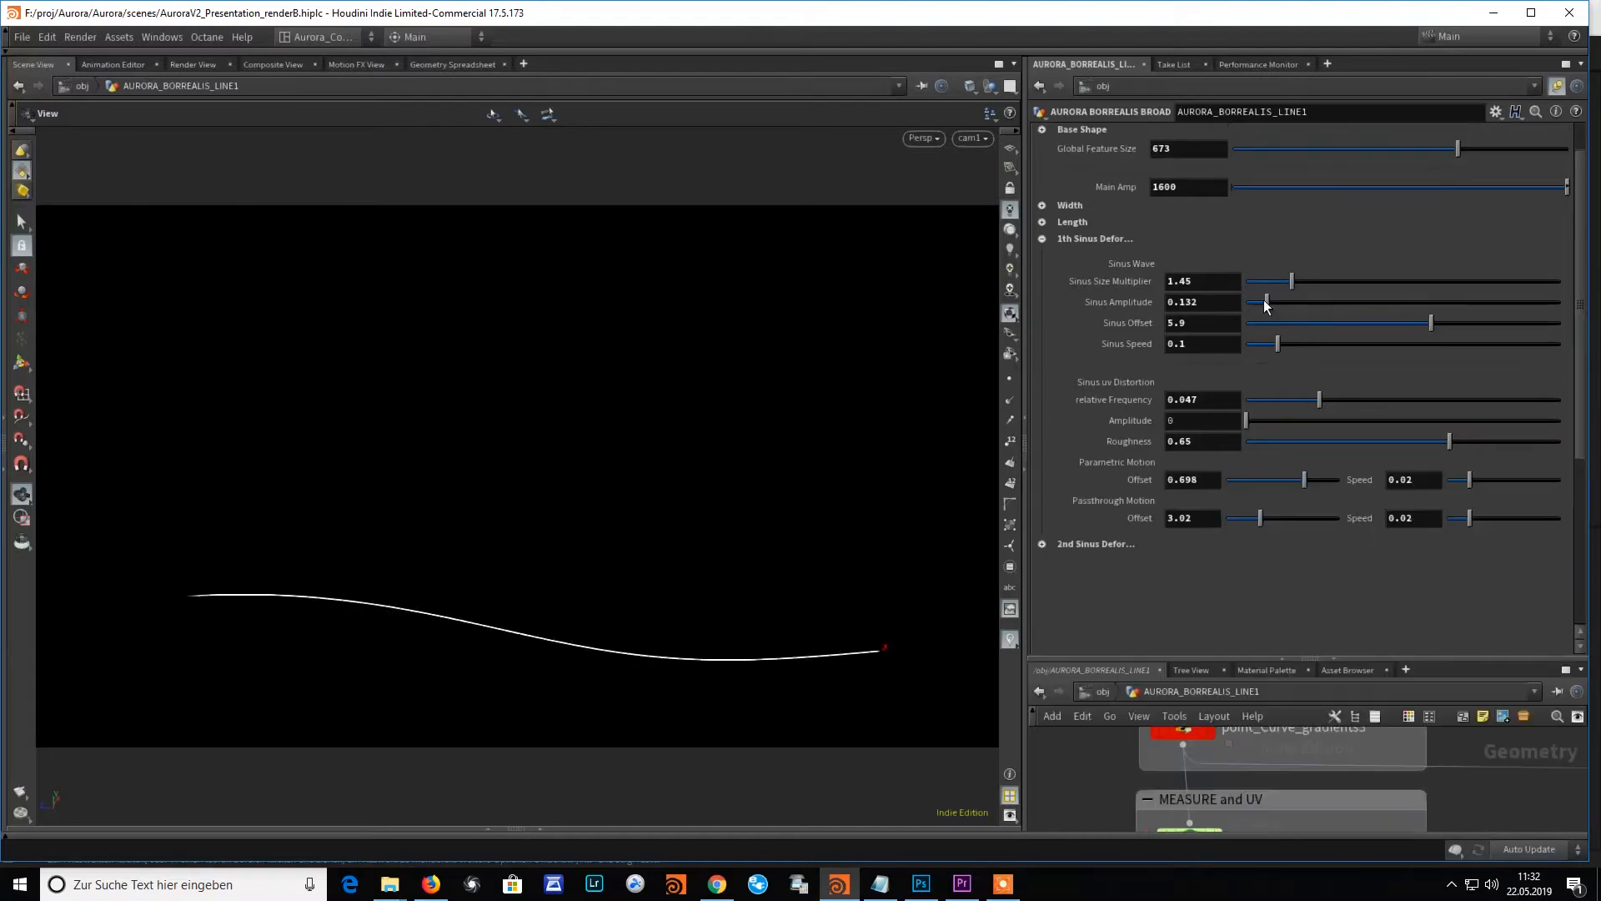
# Set the first deformation's Sinus Size Multiplier to 0.43, Sinus Amplitude to 0.824 and Sinus Offset to 3.62, and reveal the timeline
pyautogui.moveTo(1266, 300)
pyautogui.mouseDown()
pyautogui.moveTo(1375, 299)
pyautogui.moveTo(1259, 290)
pyautogui.mouseUp()
pyautogui.moveTo(1256, 287); pyautogui.dragTo(1260, 290)
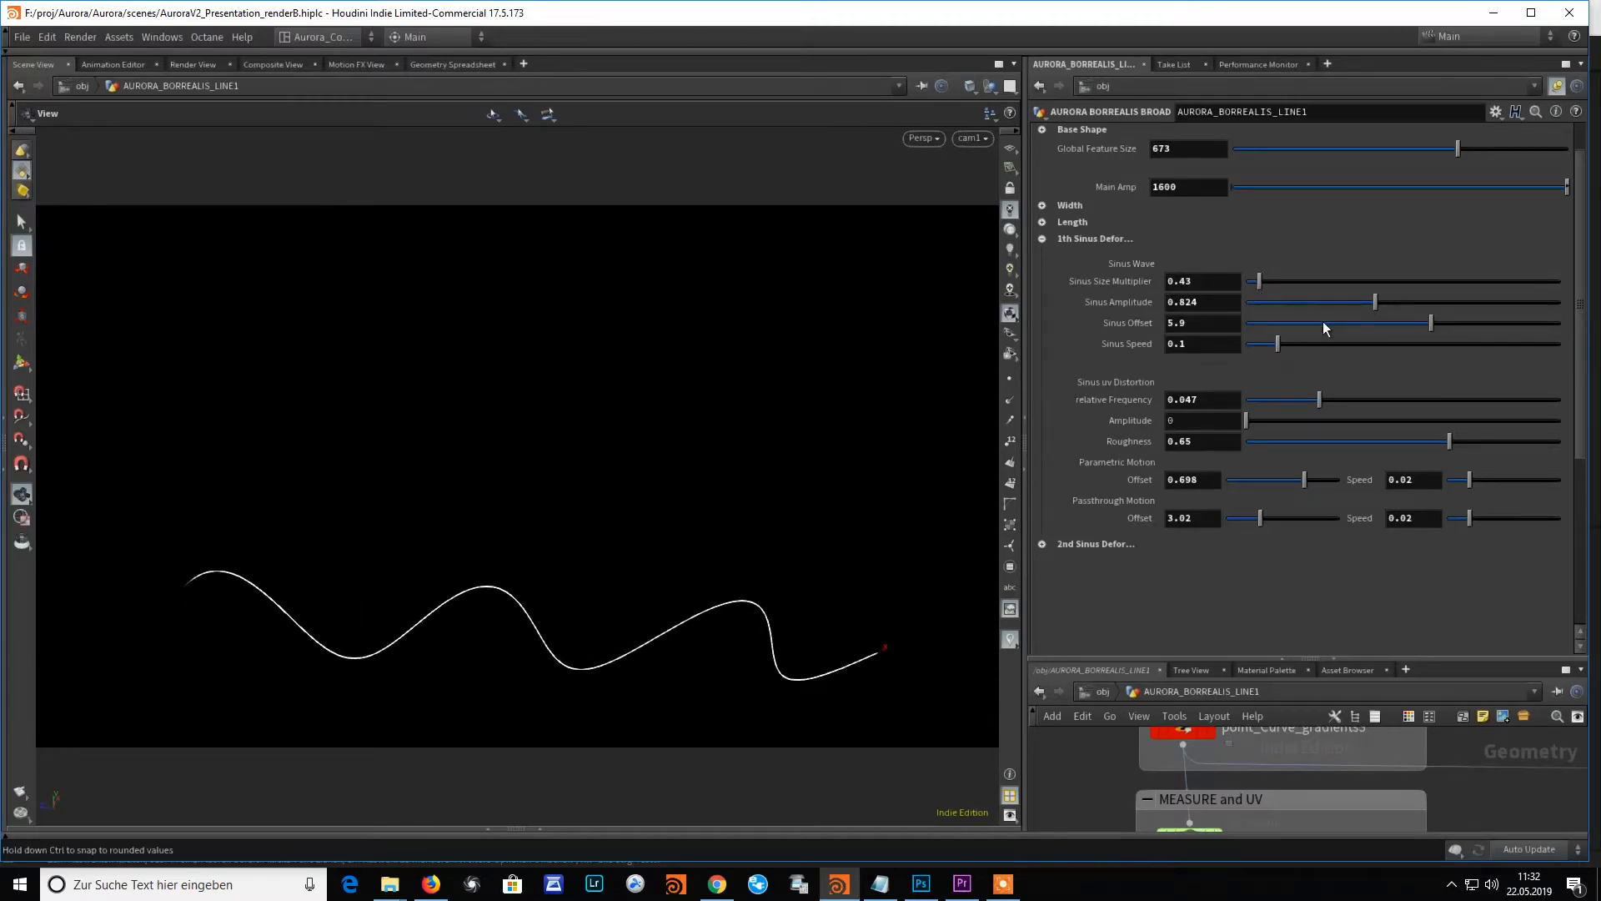
pyautogui.moveTo(1434, 325)
pyautogui.mouseDown()
pyautogui.moveTo(1550, 320)
pyautogui.moveTo(1298, 337)
pyautogui.moveTo(1446, 331)
pyautogui.moveTo(1368, 333)
pyautogui.mouseUp()
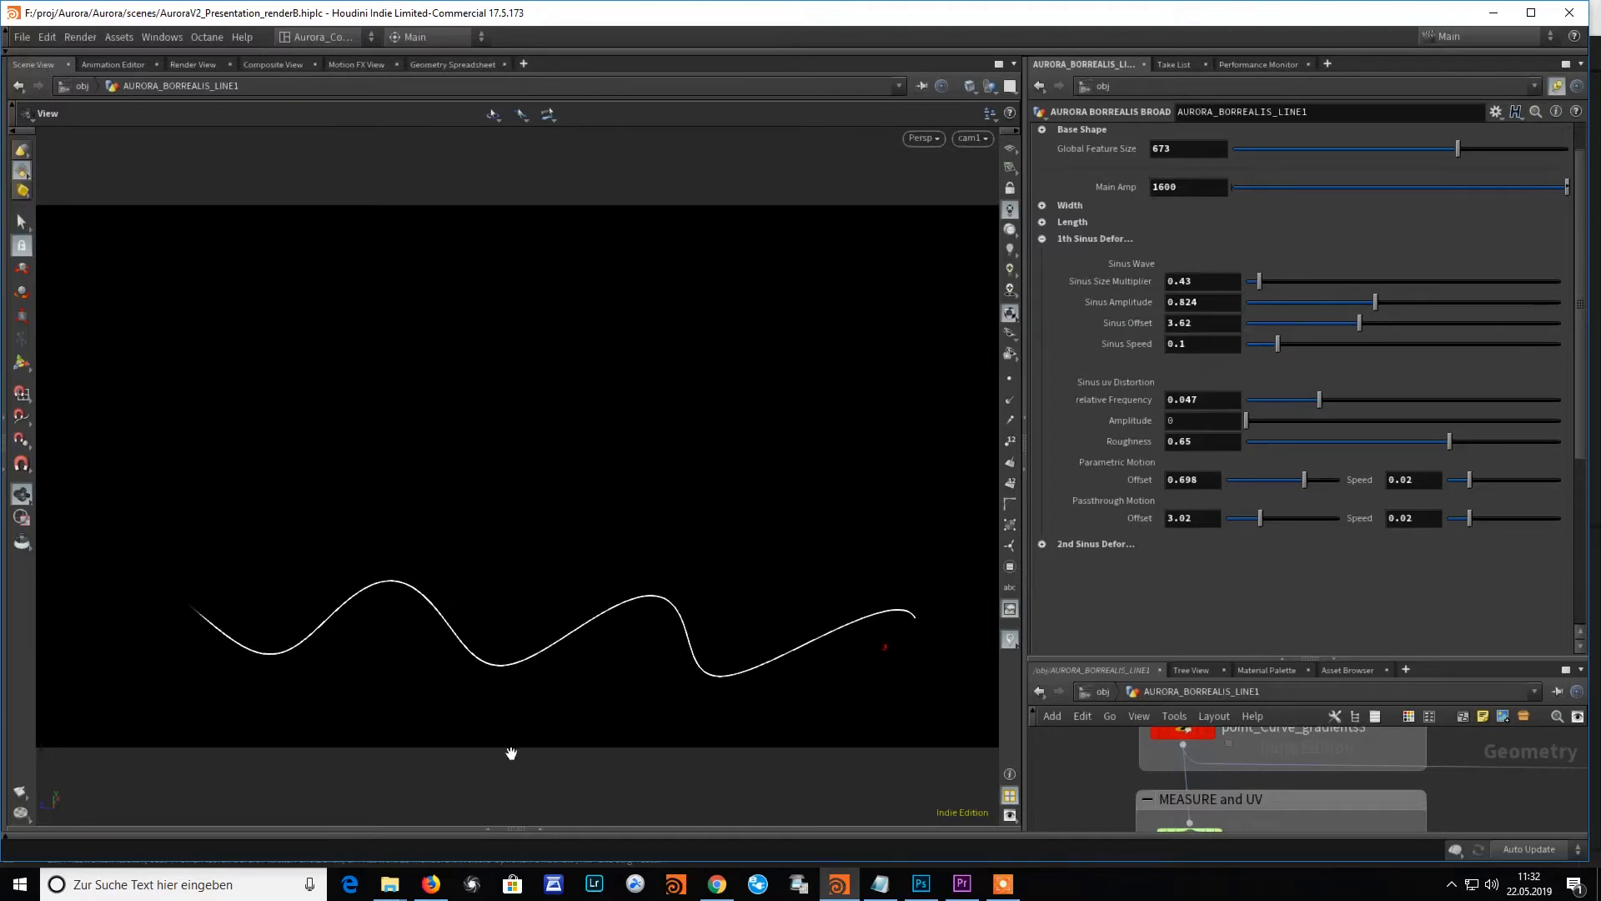
pyautogui.click(202, 841)
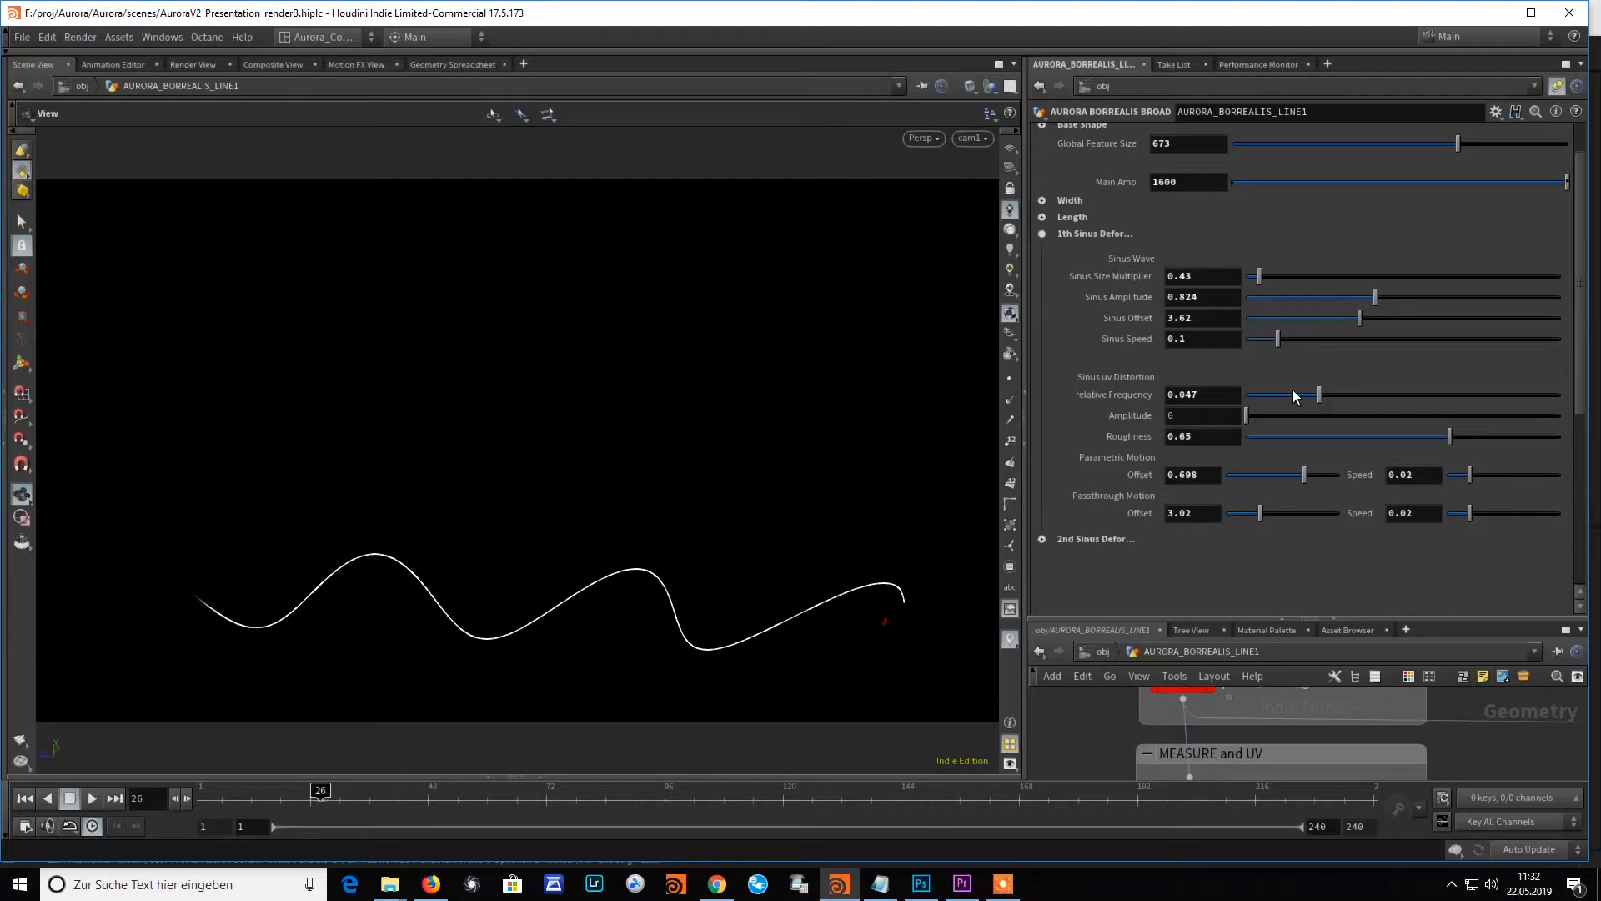
# Set the first deformation's uv distortion to relative Frequency 0.0899, Amplitude 12.34 and Roughness 0.934, with Parametric Motion offset 0.348 and Passthrough Motion offset 5.56
pyautogui.moveTo(1246, 414); pyautogui.dragTo(1539, 443)
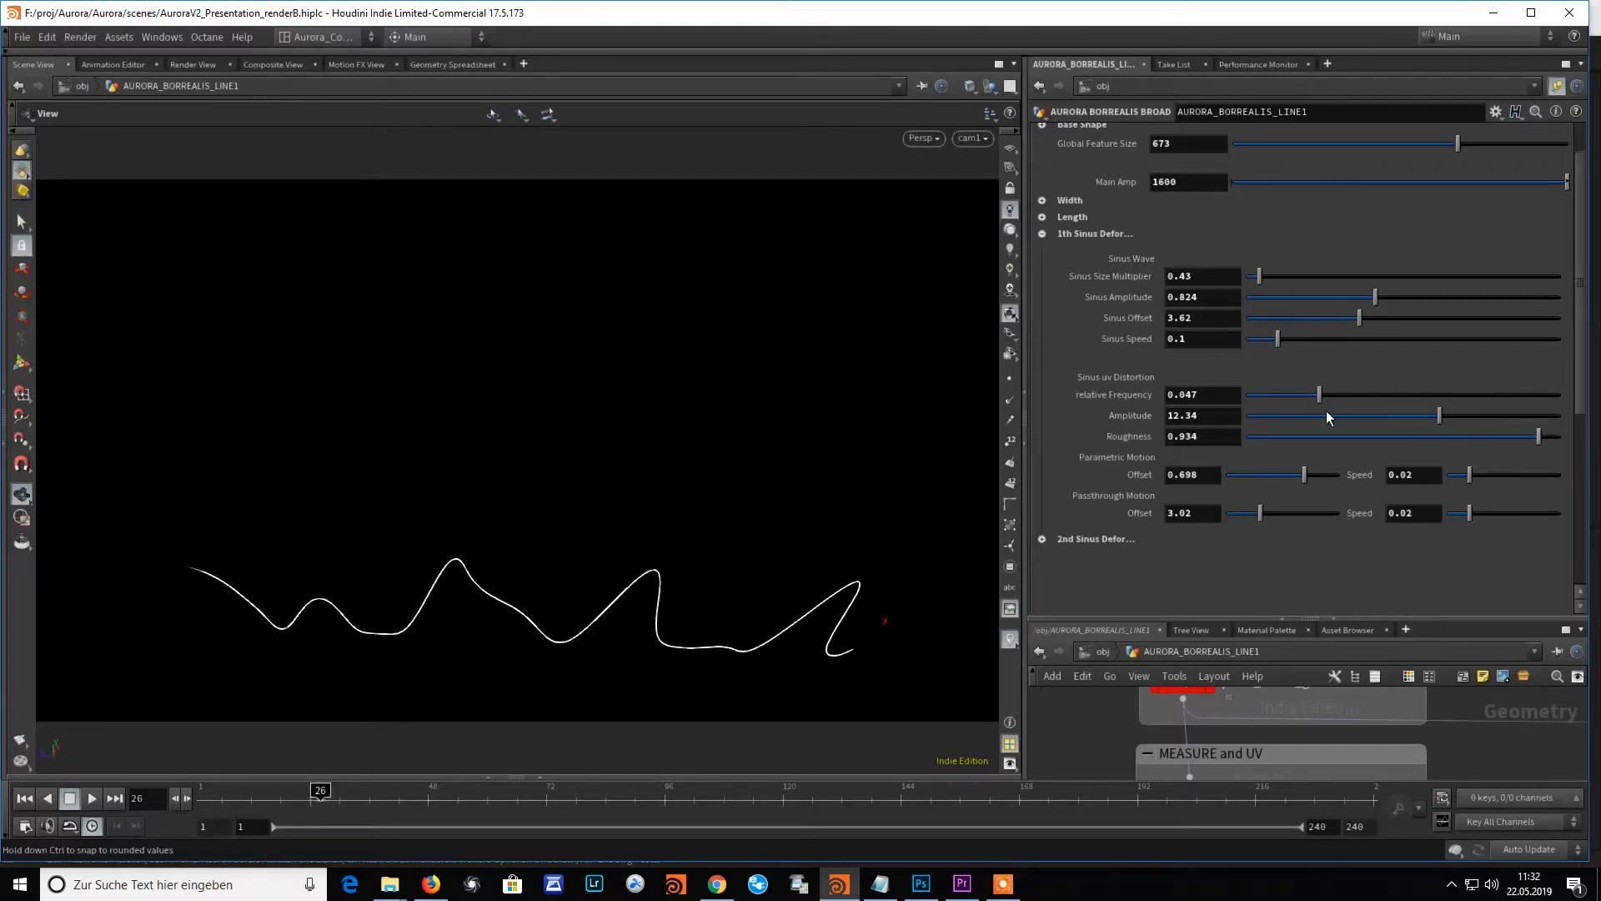
pyautogui.moveTo(1319, 395); pyautogui.dragTo(1388, 406)
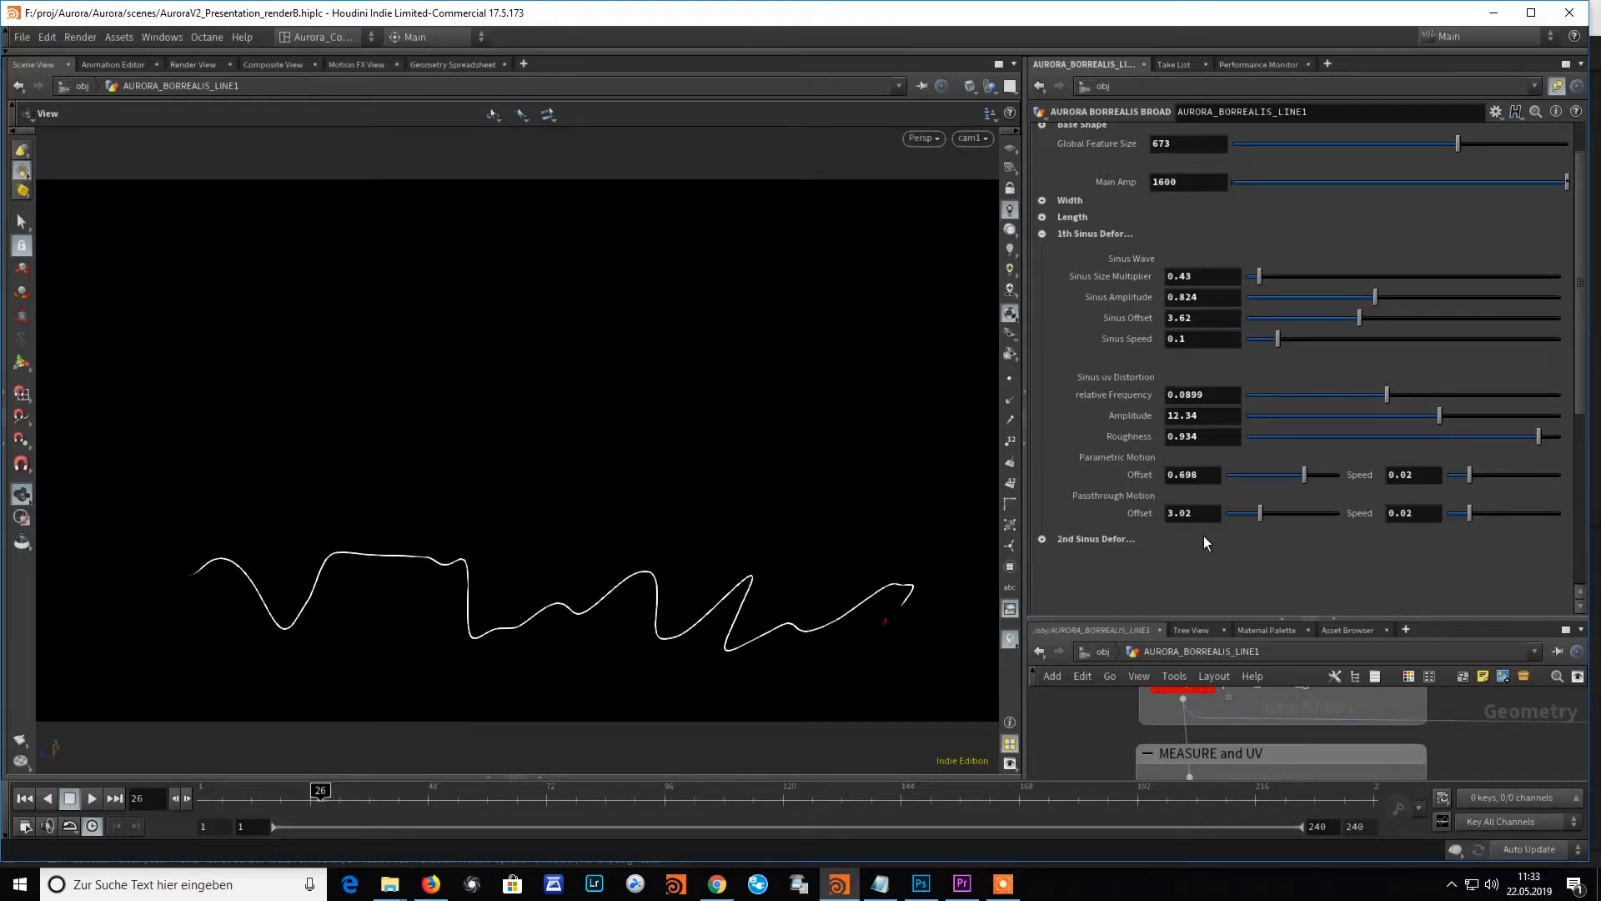
pyautogui.moveTo(1259, 515); pyautogui.dragTo(1266, 476)
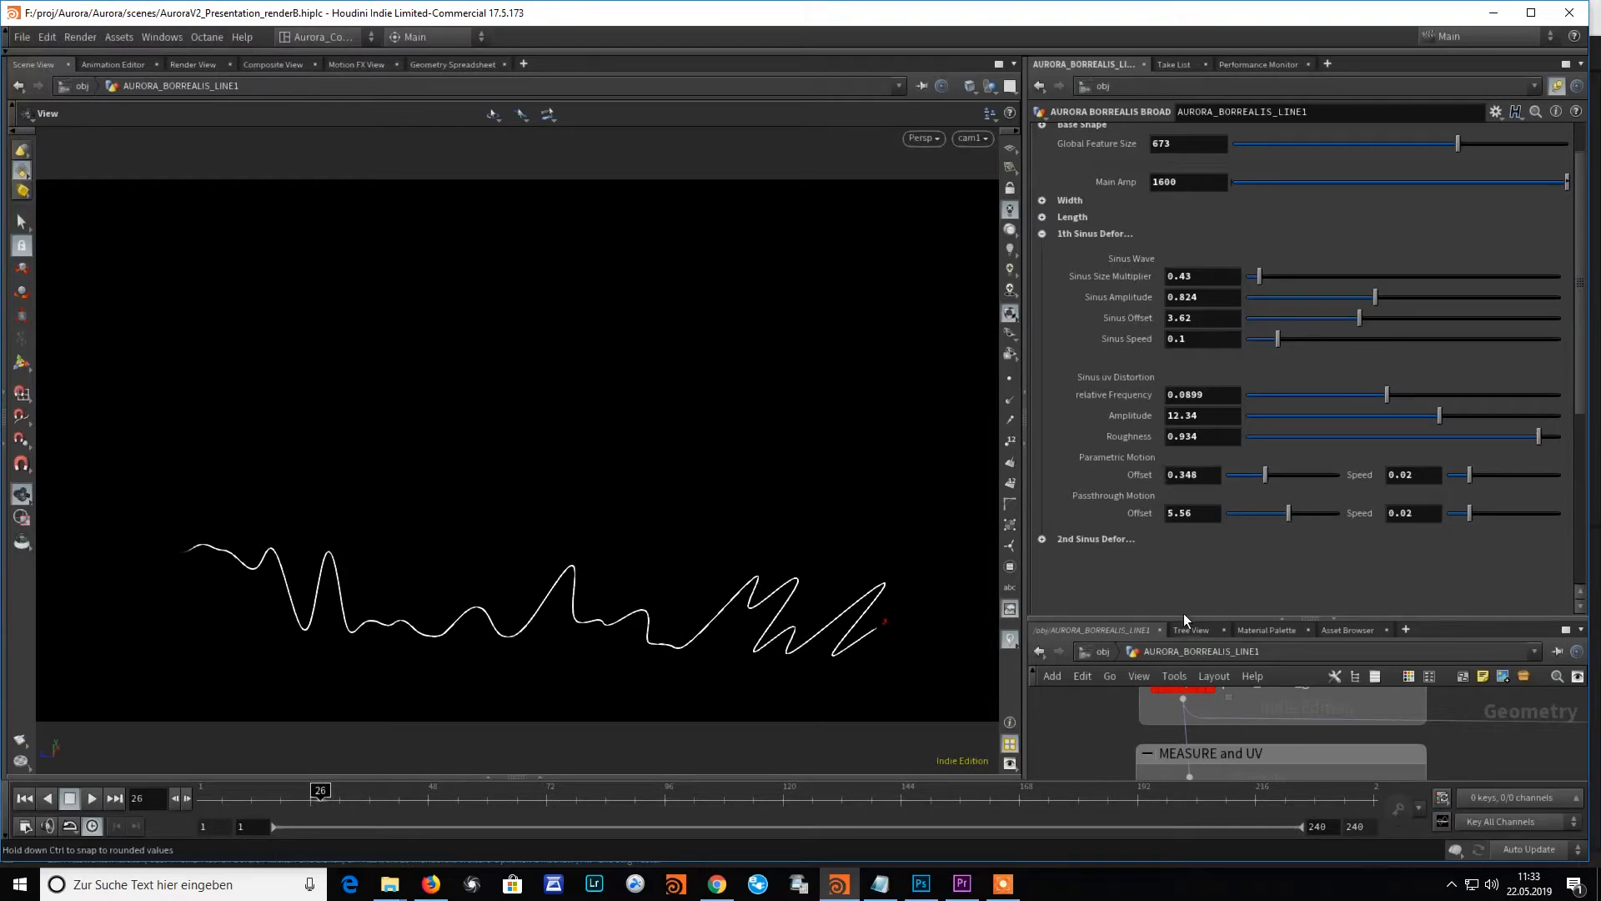
pyautogui.moveTo(1184, 618); pyautogui.dragTo(1178, 494)
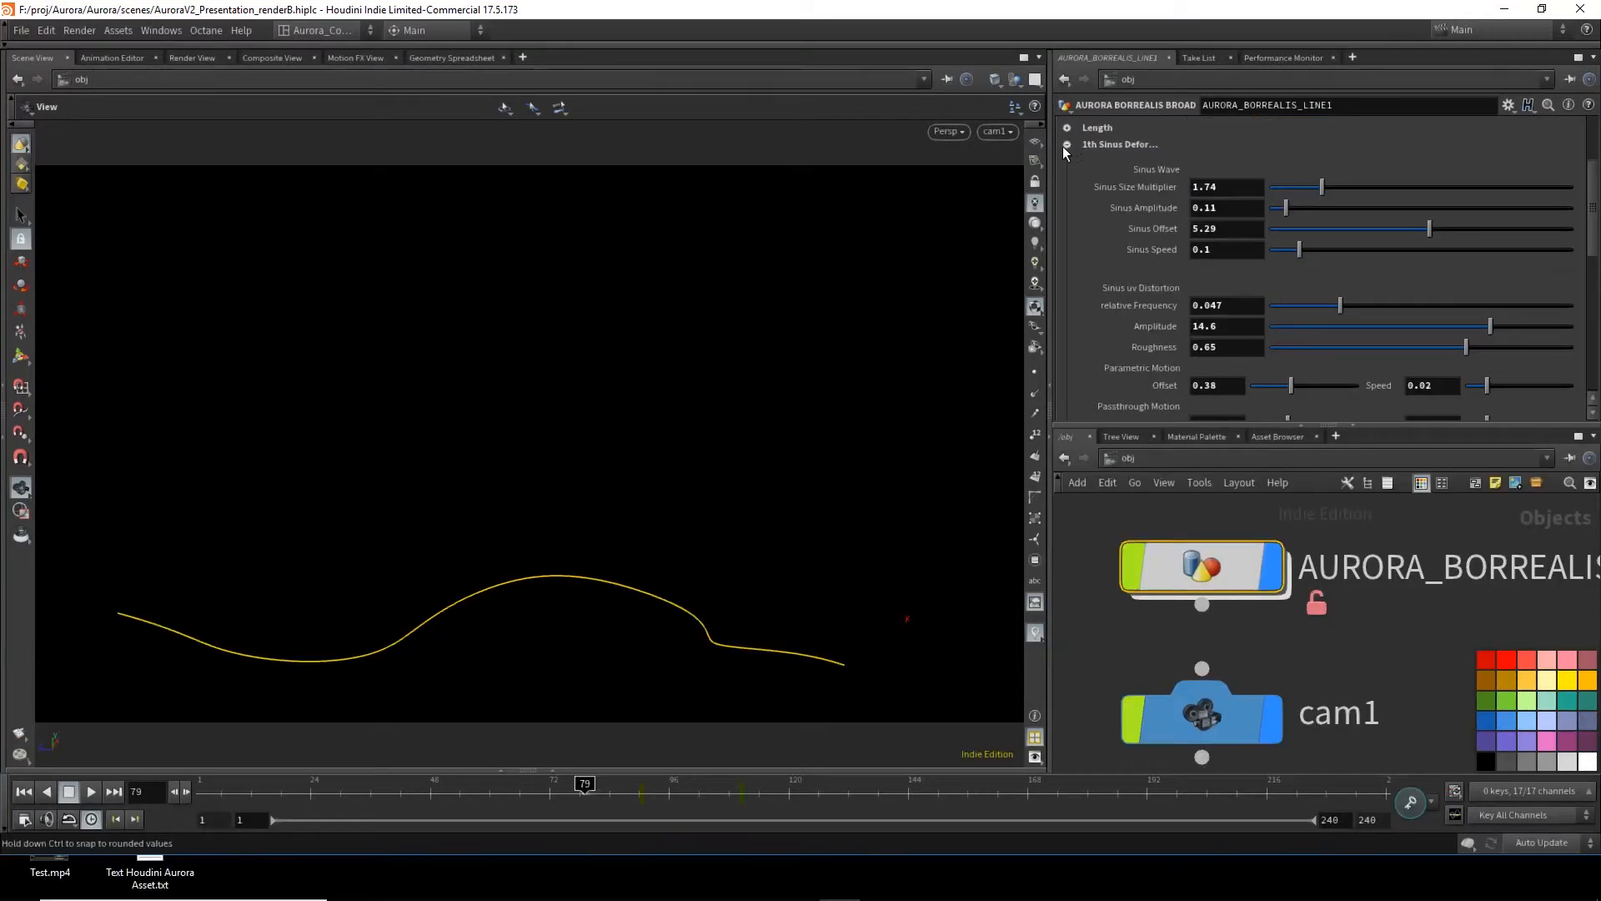
# Collapse the first sinus deformation settings, set the Preview Level to 2nd Wave and expand the second deformation's settings
pyautogui.click(1065, 145)
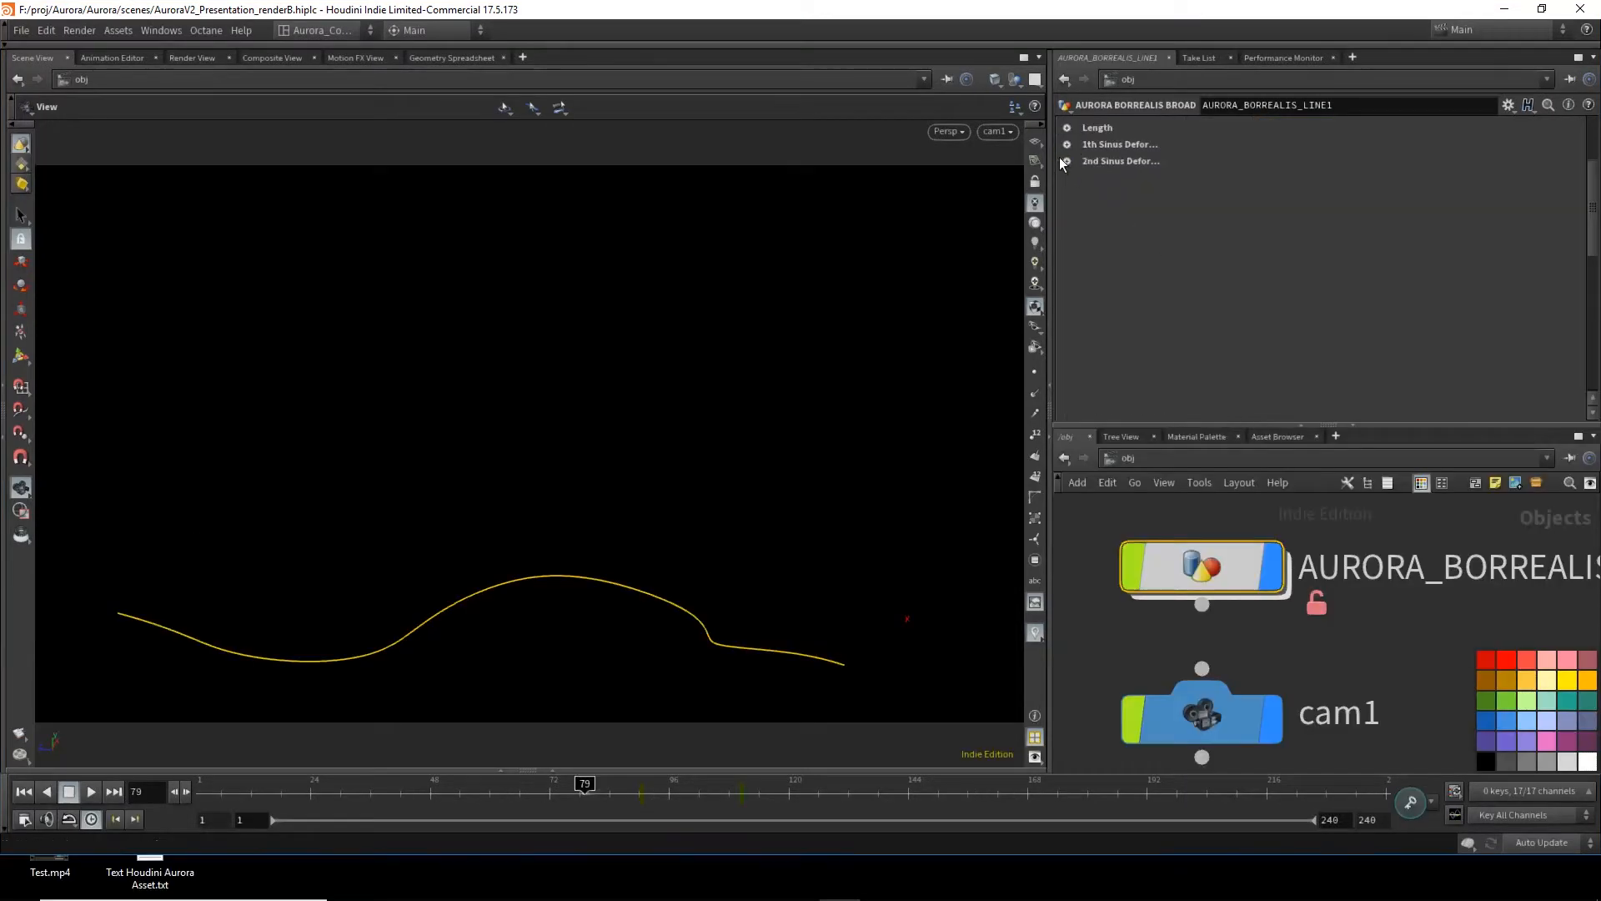
pyautogui.click(1065, 161)
pyautogui.click(1065, 161)
pyautogui.scroll(3, 1101, 219)
pyautogui.click(1206, 127)
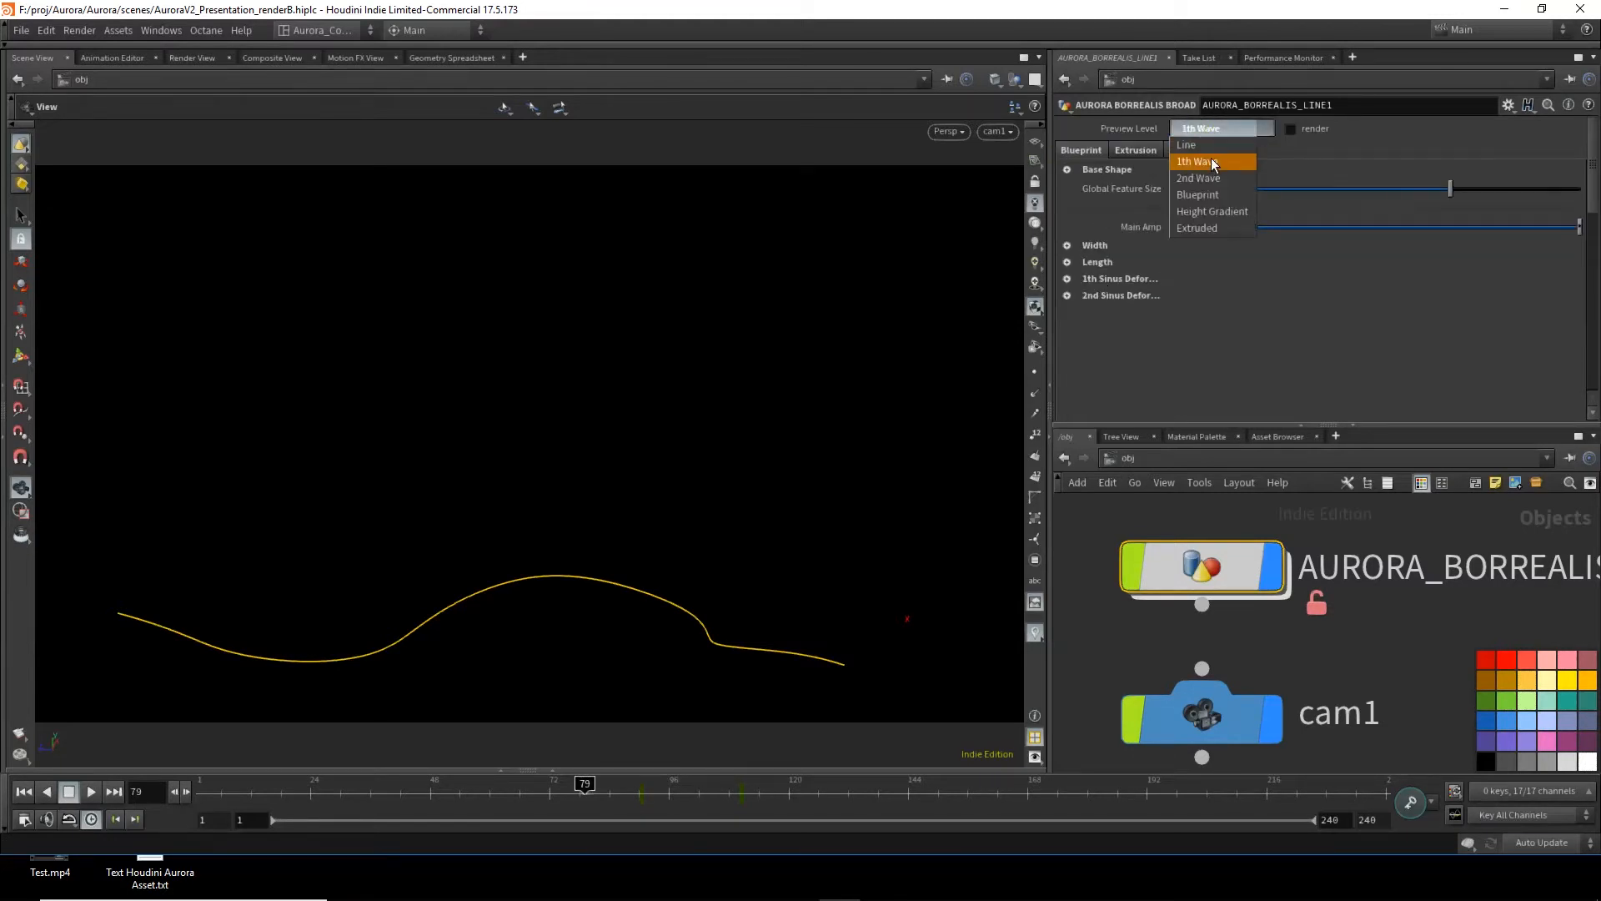
pyautogui.click(1206, 177)
pyautogui.click(1066, 295)
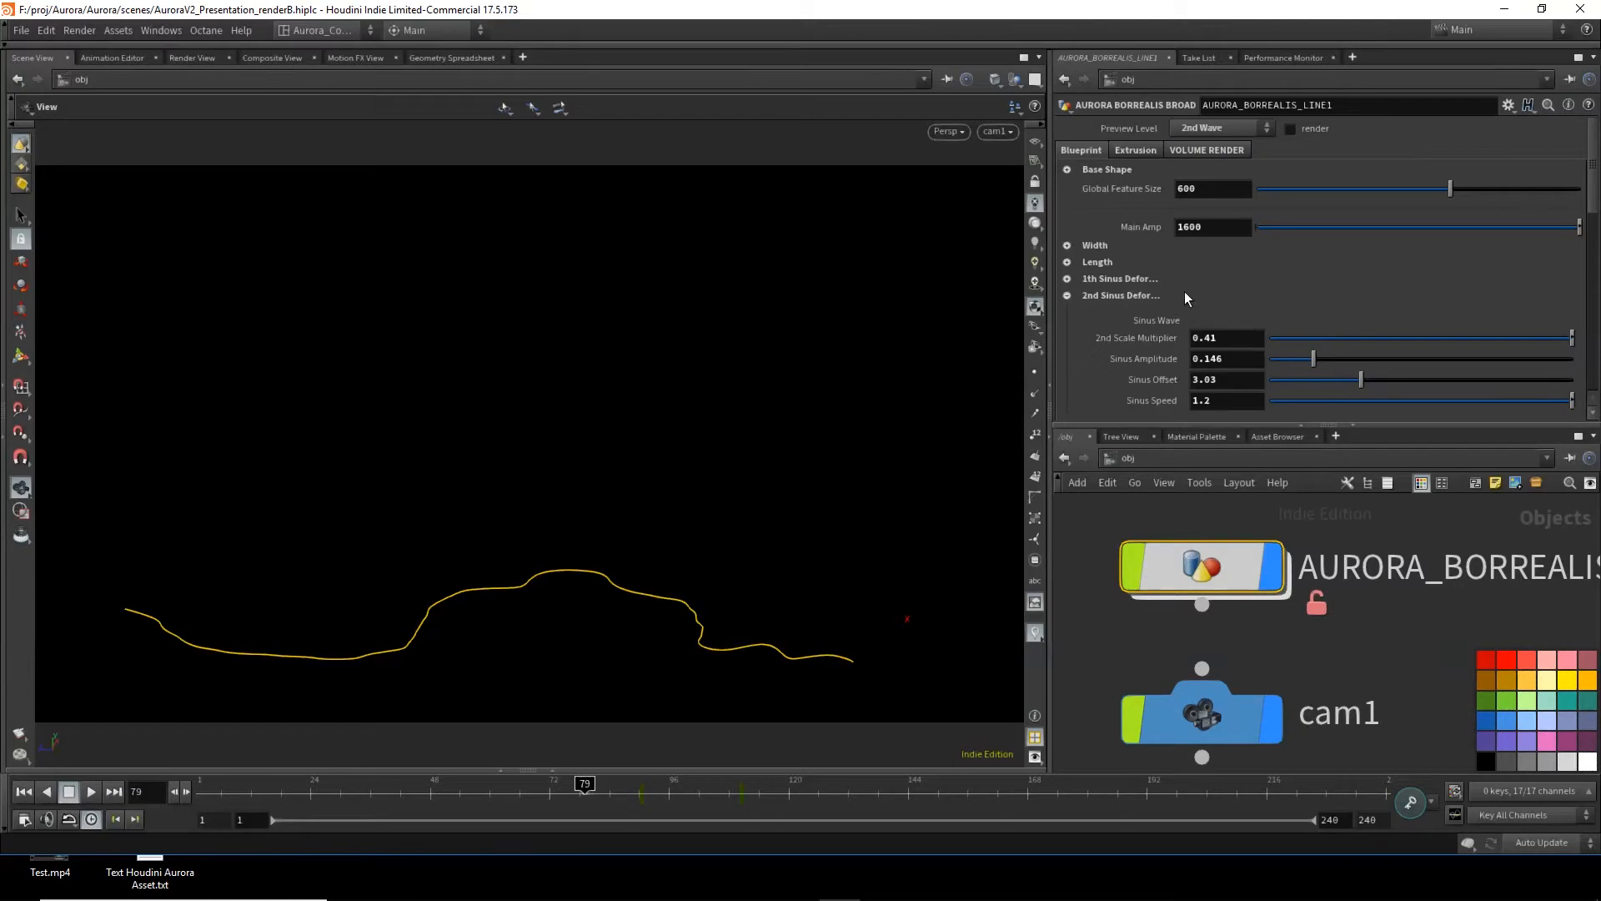
# Scrub the animation to frame 72, adjust the second deformation's Parametric Motion and Depth Motion offsets, and collapse its settings
pyautogui.scroll(-3, 1167, 283)
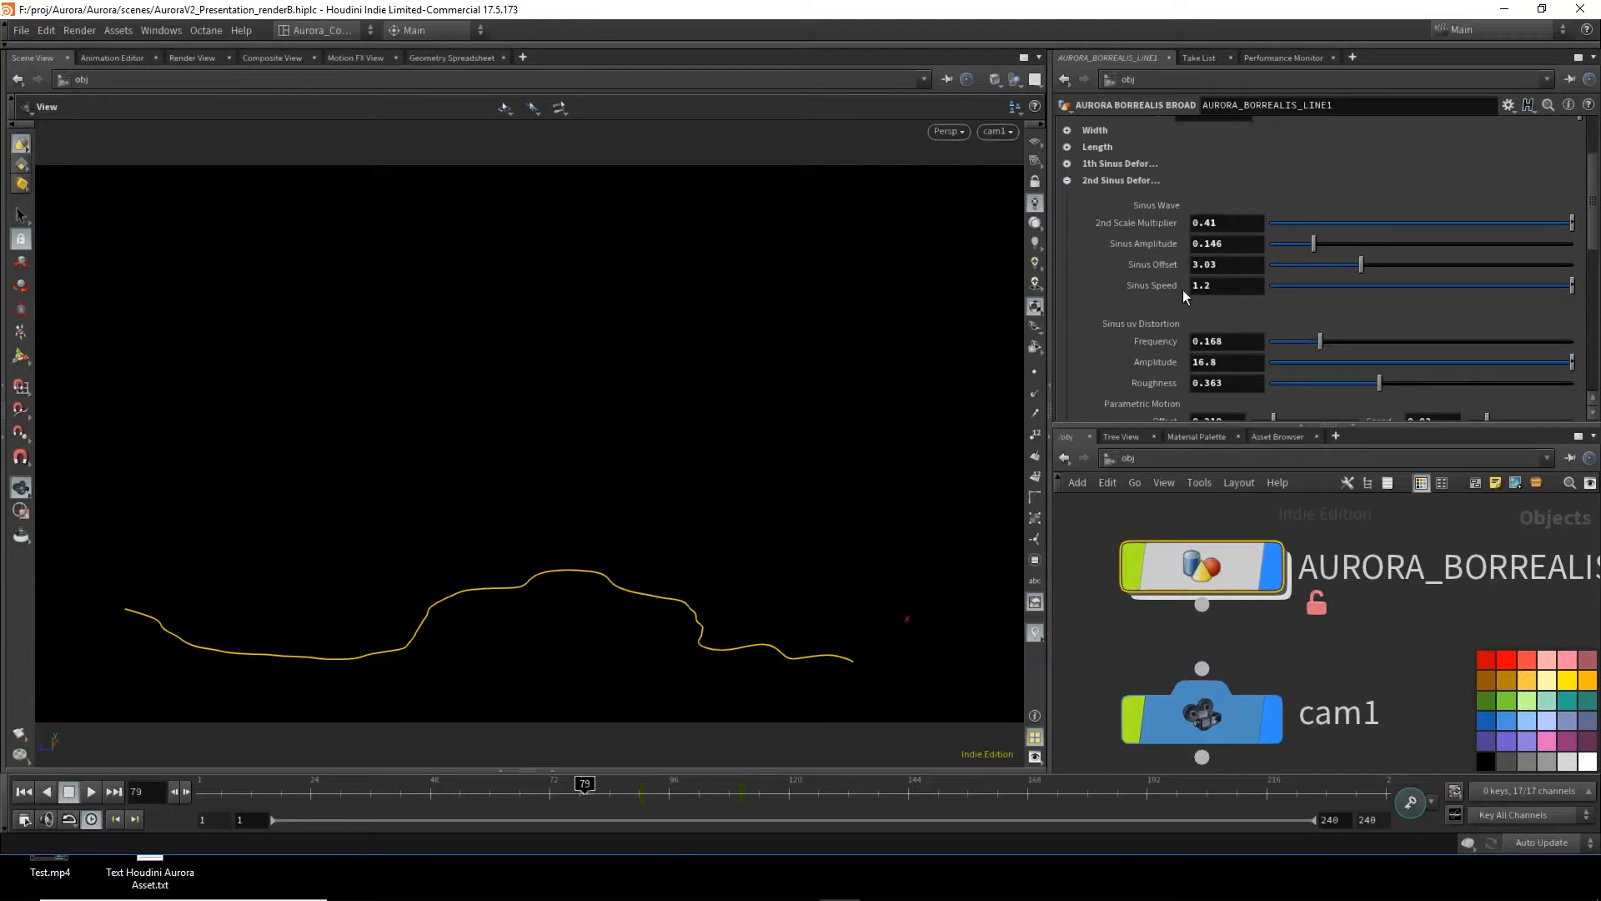
pyautogui.scroll(-3, 1118, 267)
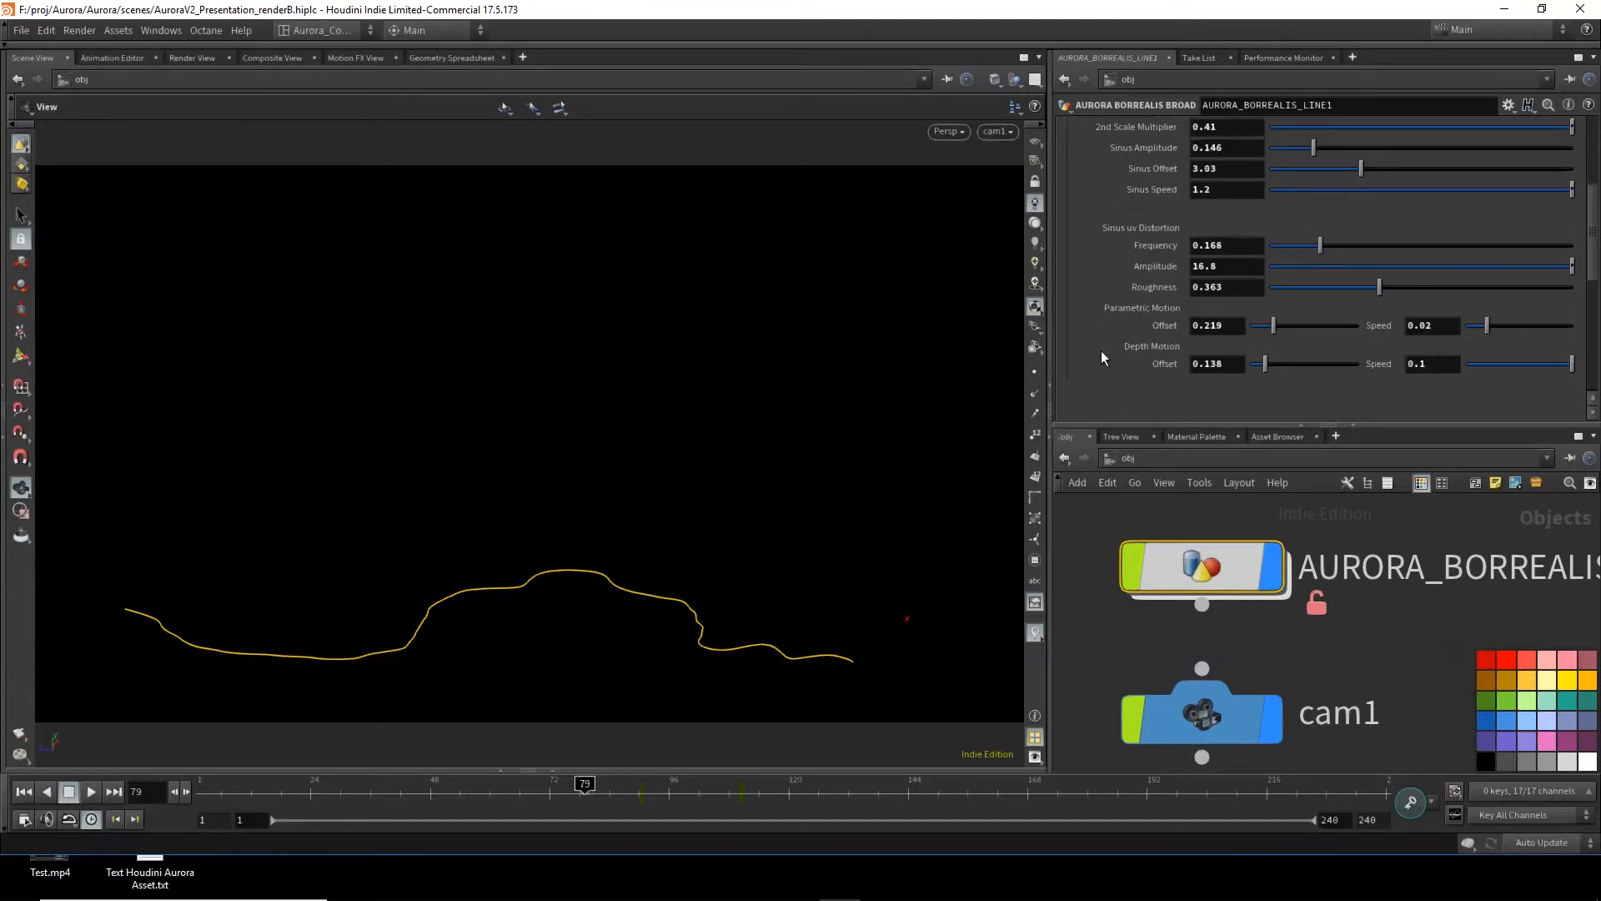
pyautogui.moveTo(307, 784); pyautogui.dragTo(550, 784)
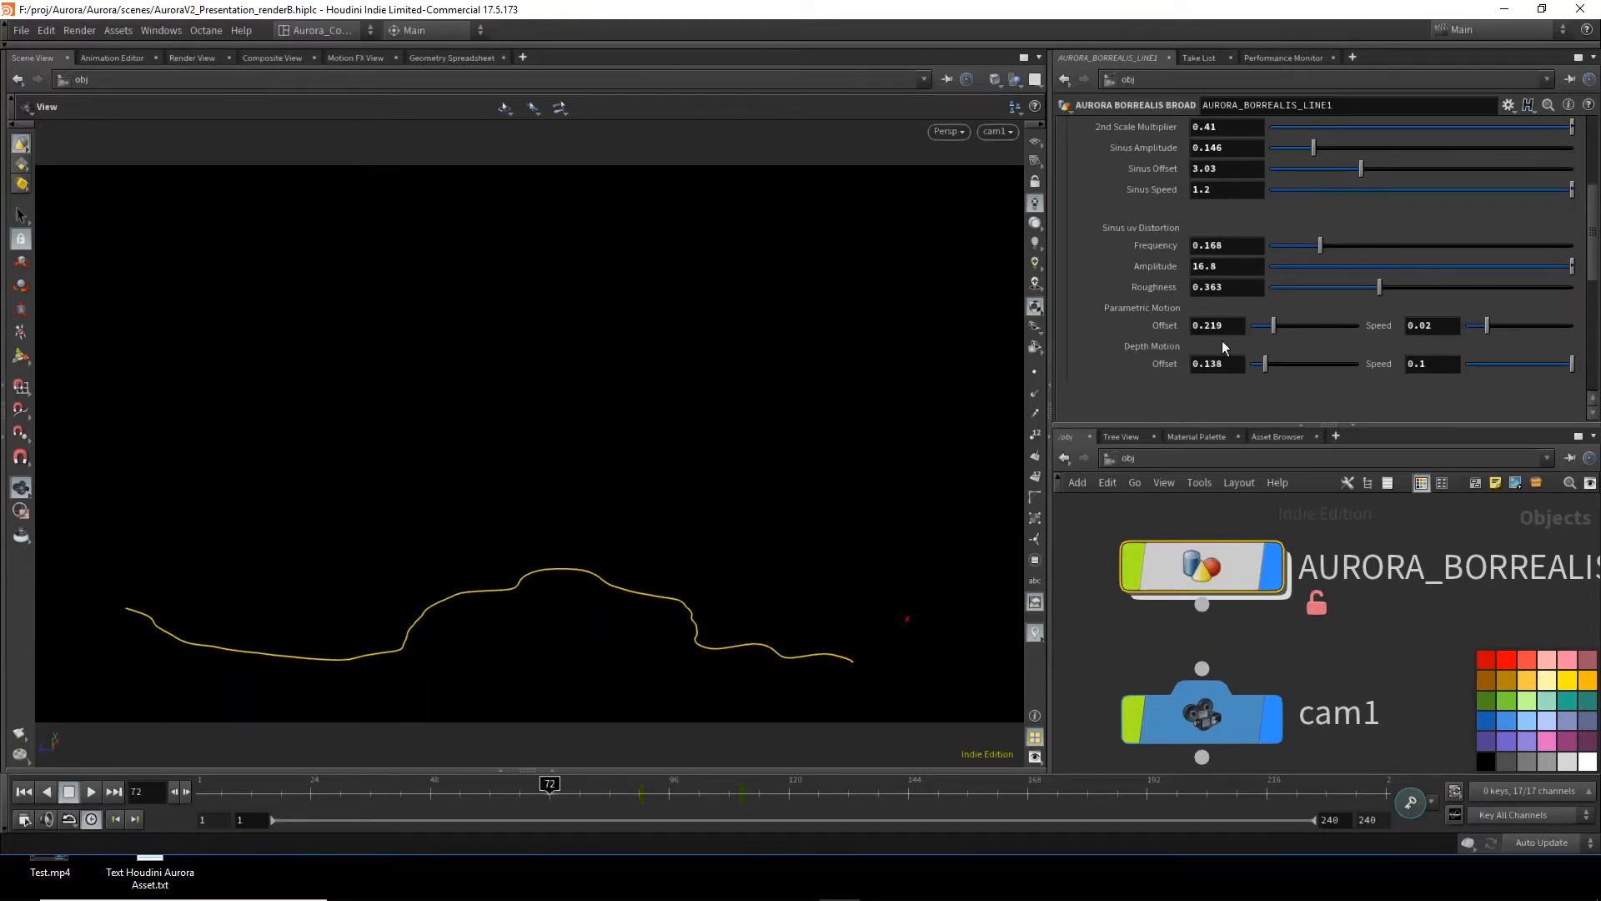
pyautogui.moveTo(1217, 327); pyautogui.dragTo(1598, 367, button='middle')
pyautogui.moveTo(1201, 364)
pyautogui.mouseDown(button='middle')
pyautogui.moveTo(1201, 385)
pyautogui.moveTo(1314, 389)
pyautogui.moveTo(1323, 364)
pyautogui.moveTo(1351, 362)
pyautogui.moveTo(989, 405)
pyautogui.moveTo(1224, 342)
pyautogui.mouseUp(button='middle')
pyautogui.scroll(5, 1088, 227)
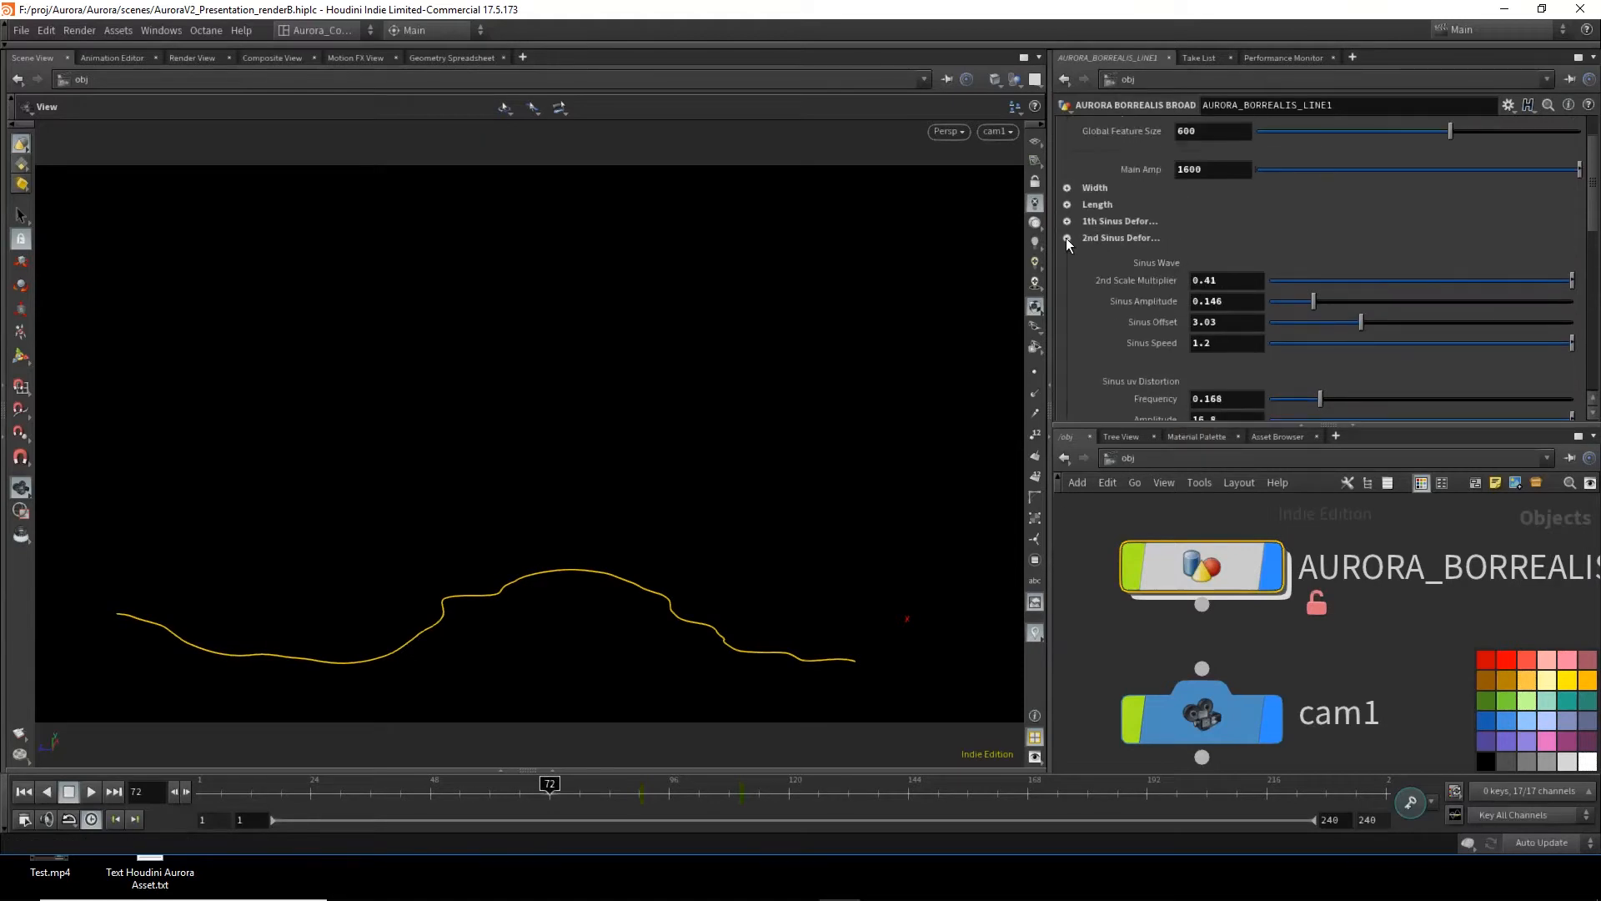
pyautogui.click(1069, 237)
pyautogui.scroll(2, 1144, 277)
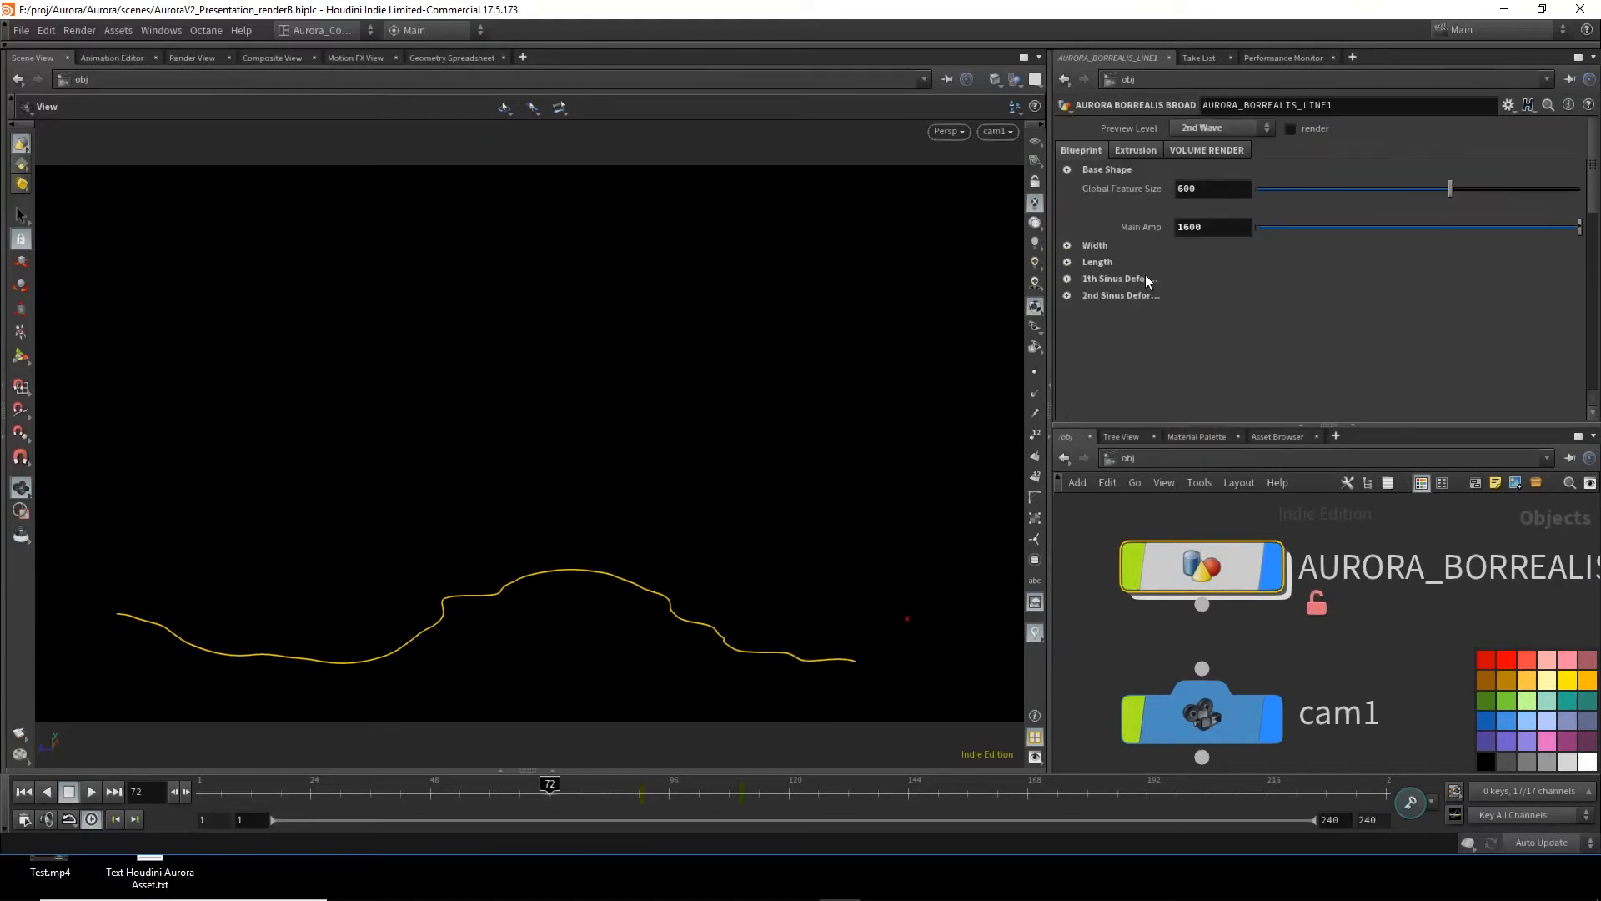
# Enter the geometry network of AURORA_BORREALIS_LINE1, enlarge the network editor and find the Base Curve group
pyautogui.doubleClick(1209, 556)
pyautogui.scroll(-3, 1213, 576)
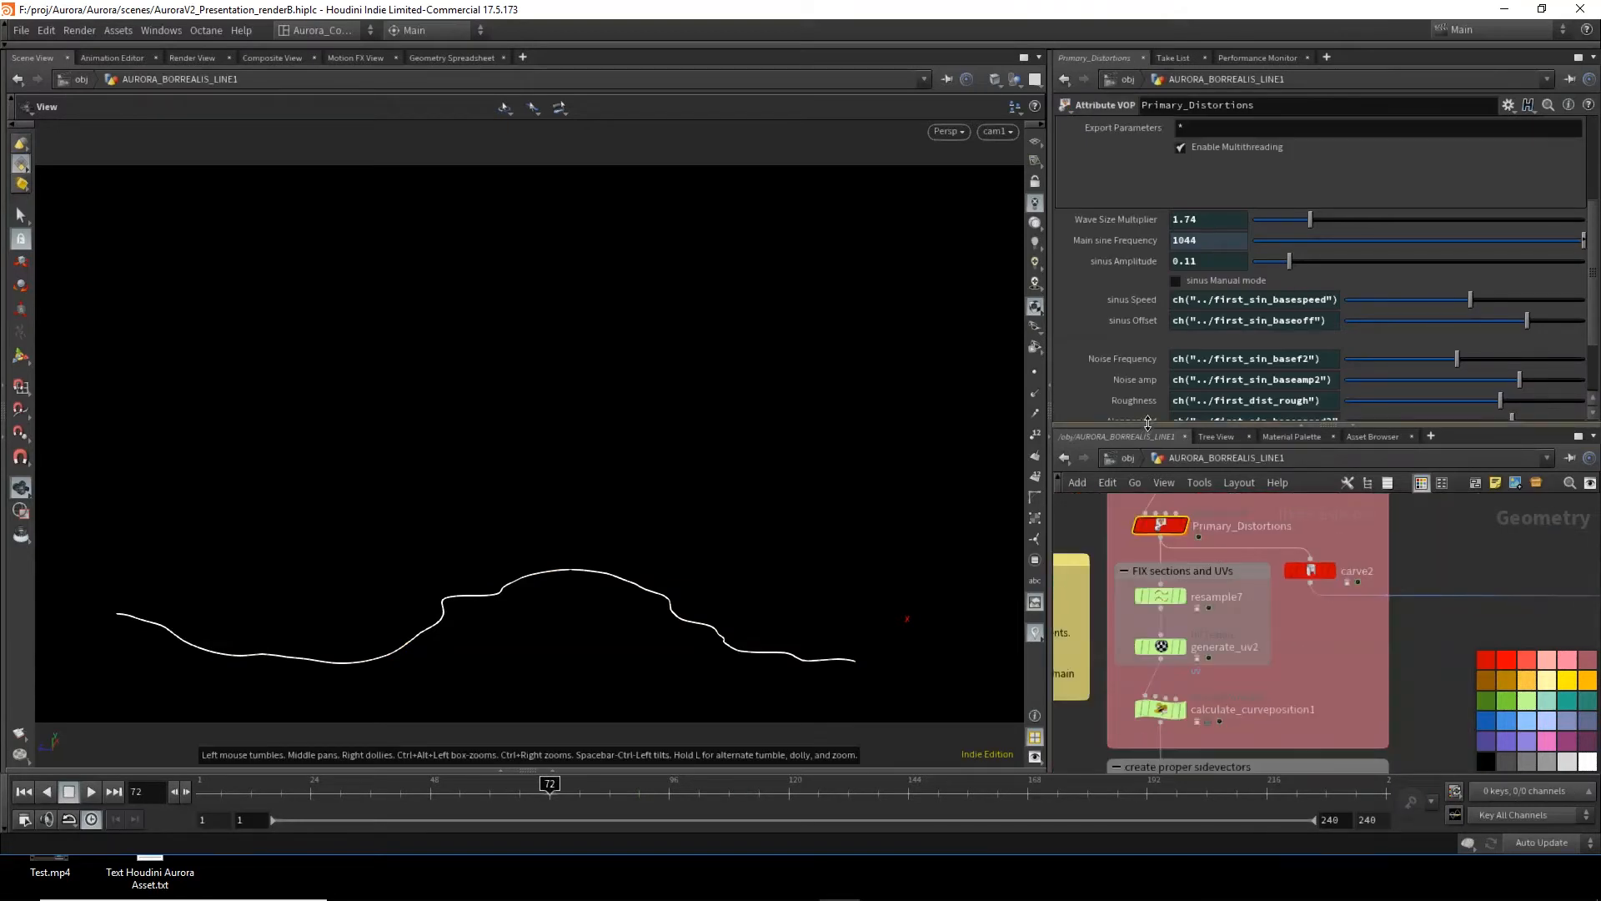
pyautogui.moveTo(1207, 426); pyautogui.dragTo(1206, 238)
pyautogui.moveTo(1295, 378); pyautogui.dragTo(1369, 645, button='middle')
pyautogui.scroll(-1, 1343, 423)
pyautogui.moveTo(1343, 424); pyautogui.dragTo(1333, 609, button='middle')
pyautogui.scroll(3, 1219, 337)
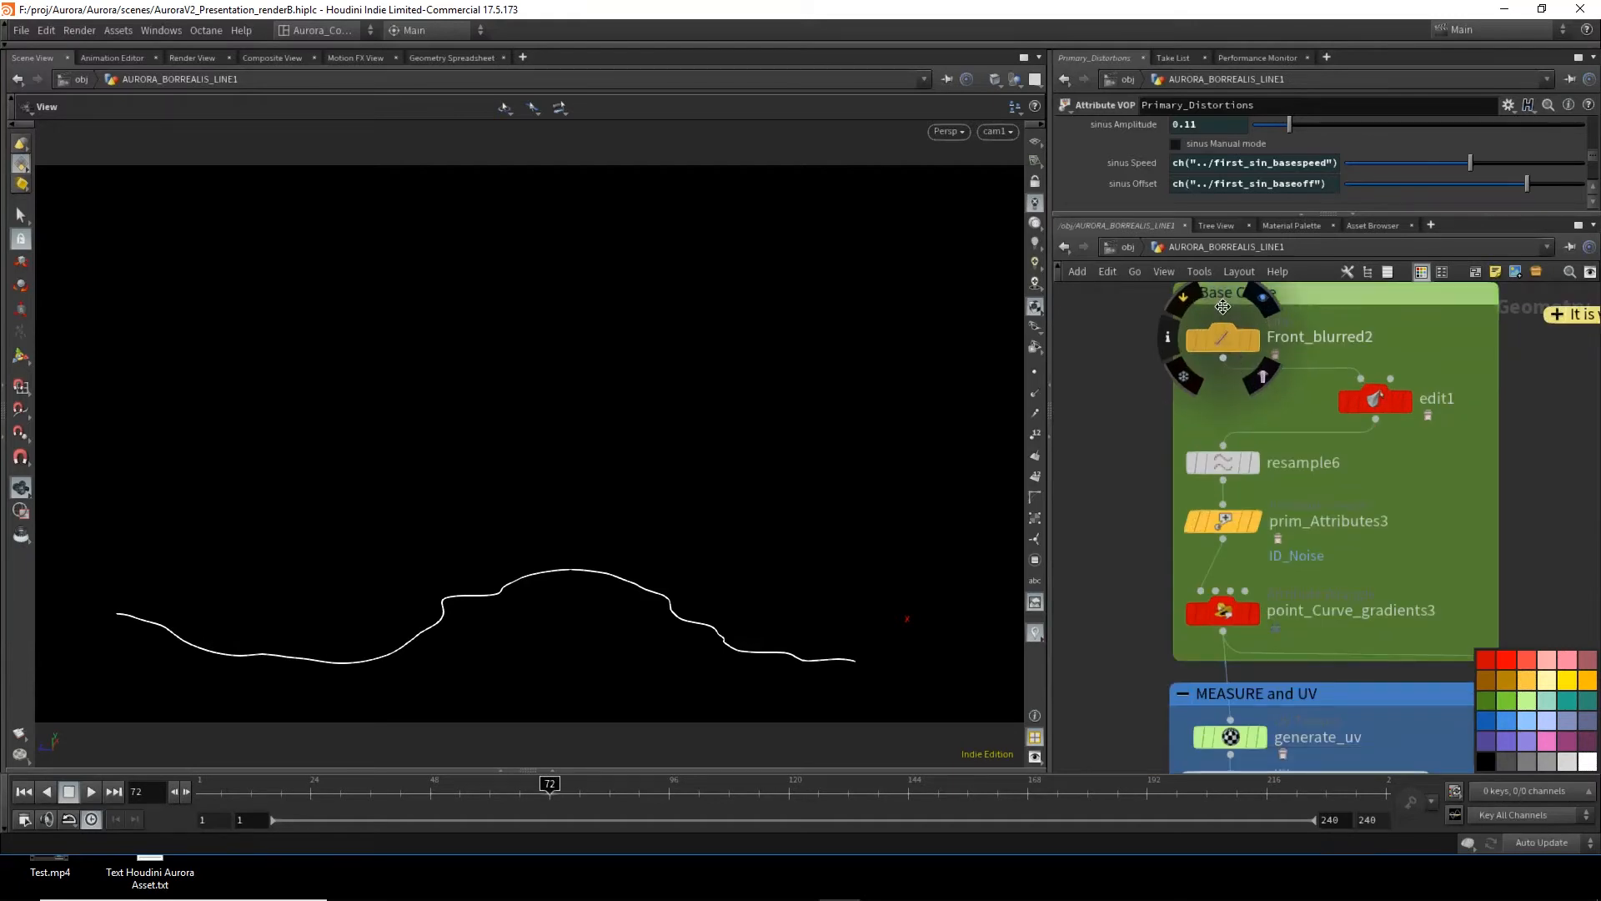
# Select resample6 in the Base Curve group and examine the node chain down through the MEASURE and UV group
pyautogui.moveTo(1380, 399)
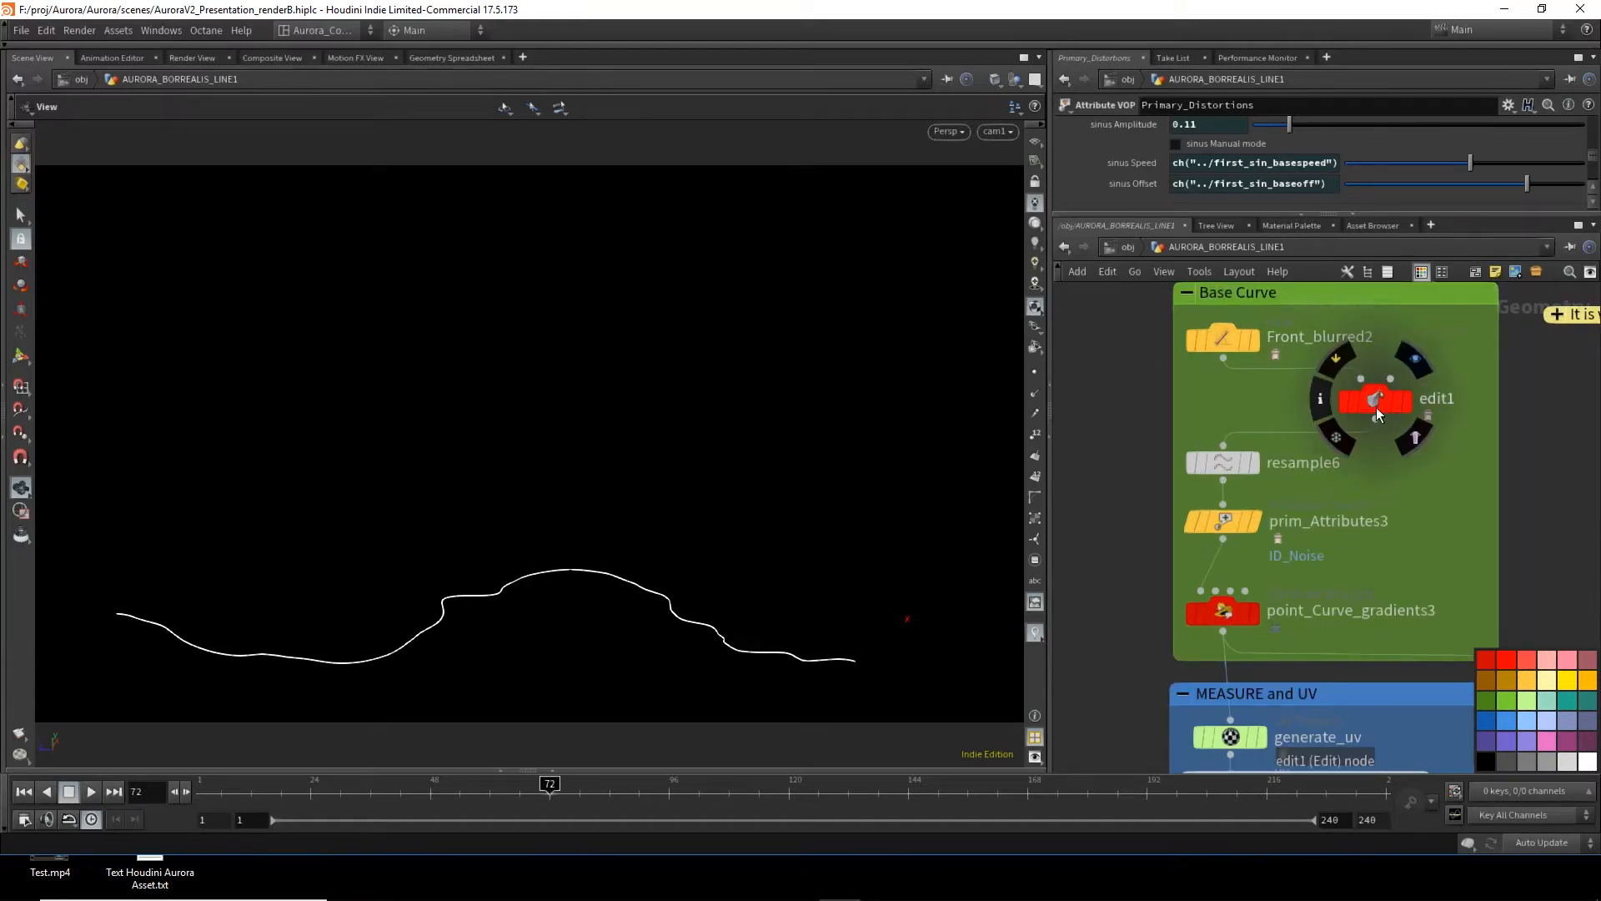
pyautogui.click(1228, 458)
pyautogui.moveTo(1117, 513); pyautogui.dragTo(1103, 372, button='middle')
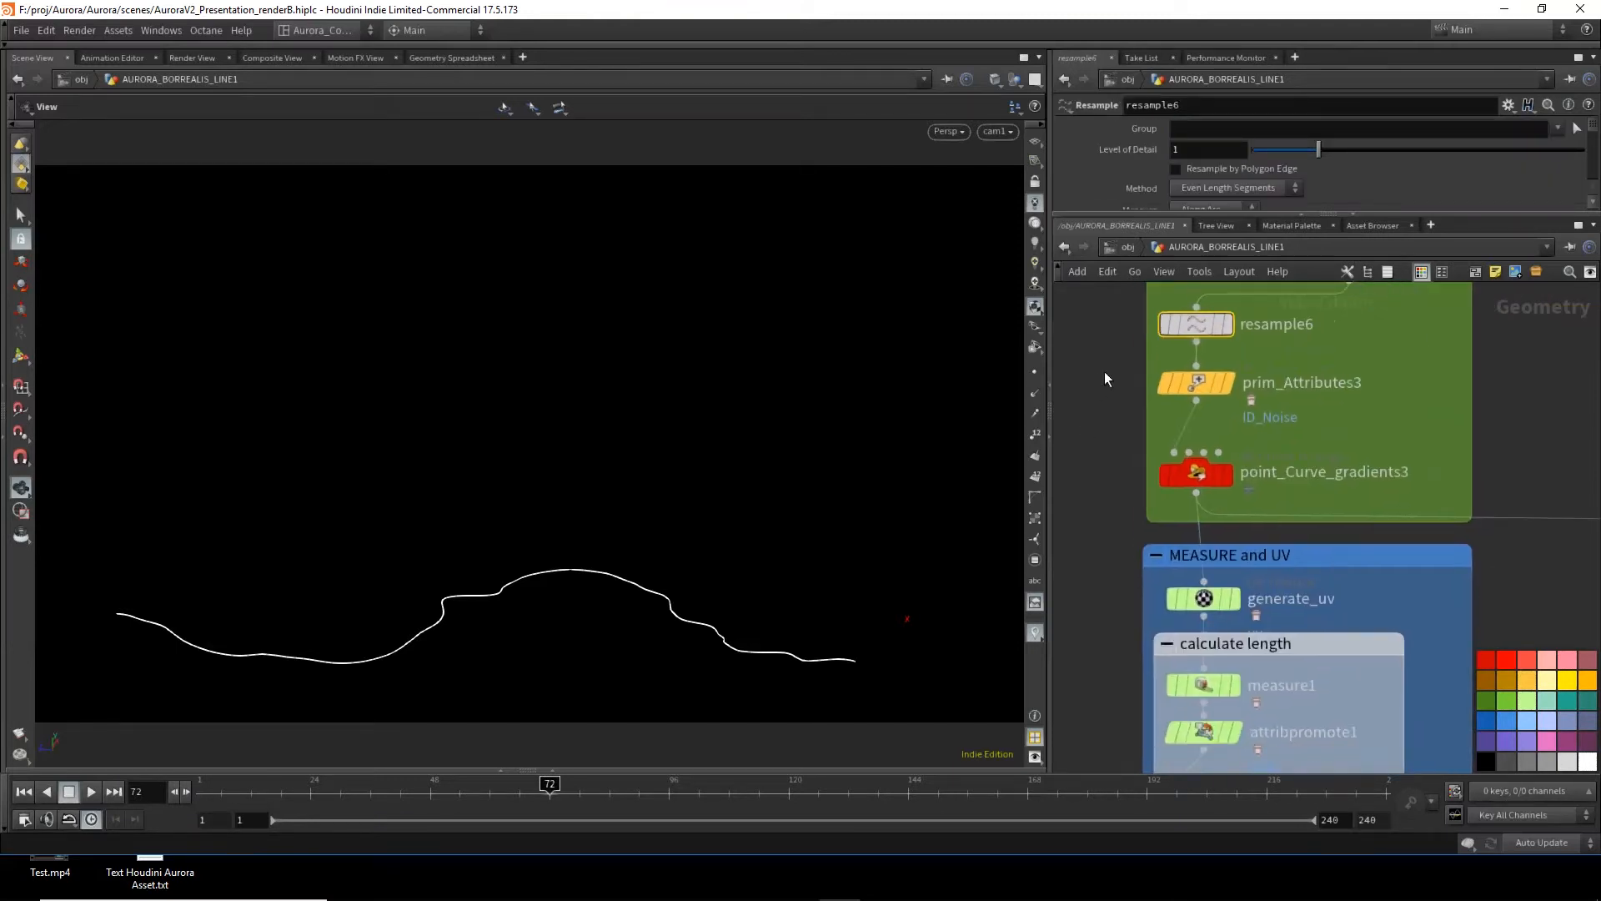
pyautogui.moveTo(1109, 465); pyautogui.dragTo(1151, 392, button='middle')
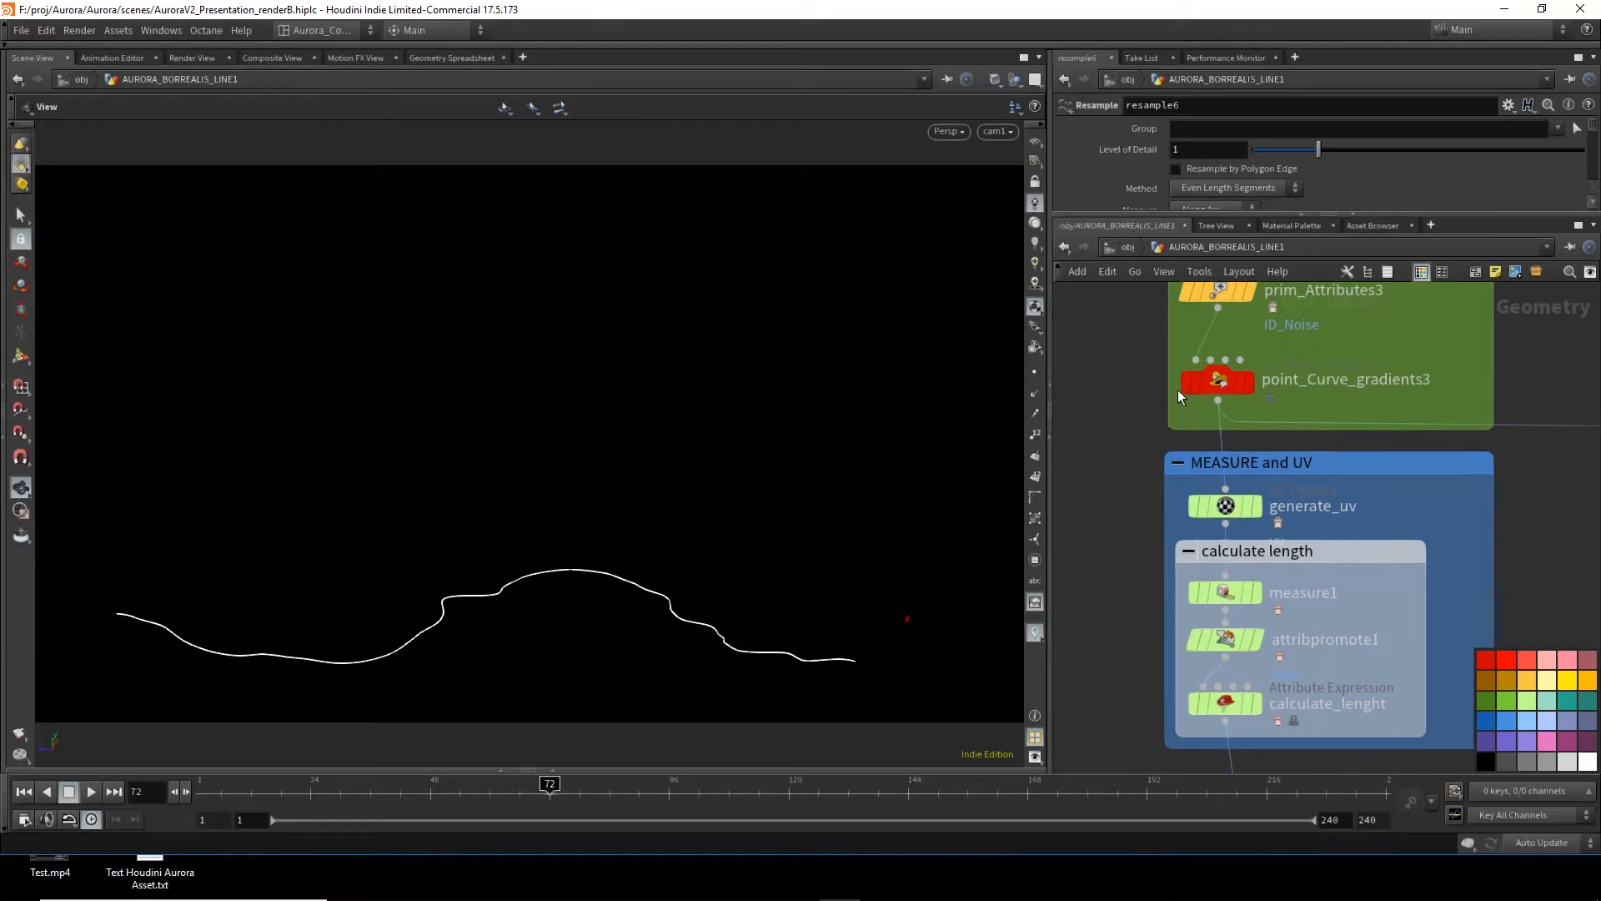
pyautogui.moveTo(1298, 515); pyautogui.dragTo(1263, 348, button='middle')
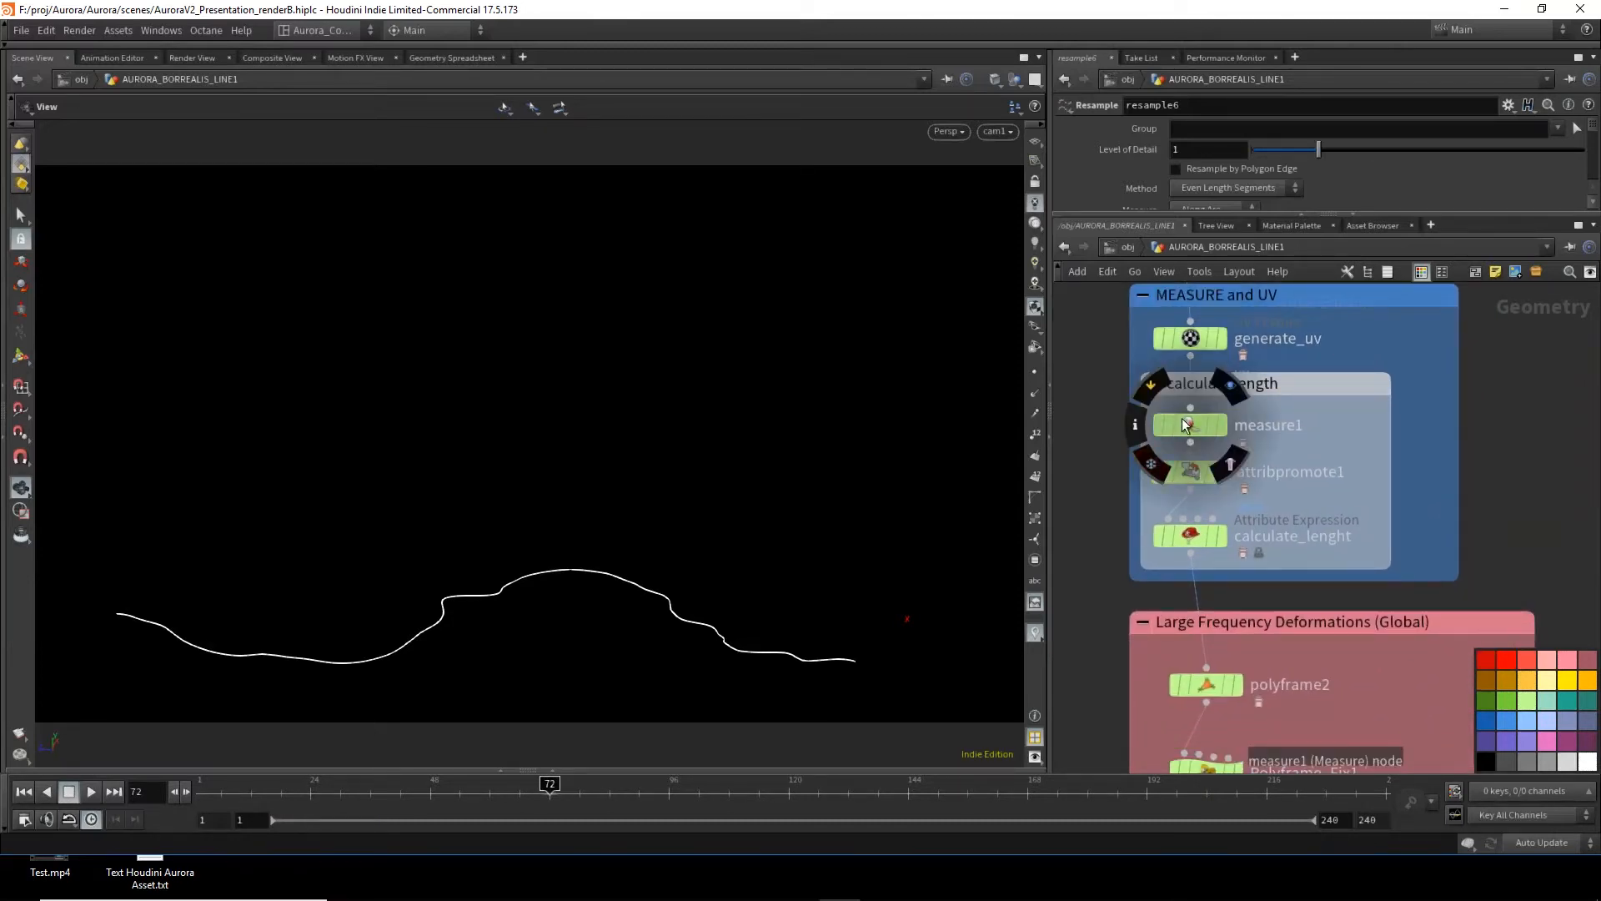
# Examine the Large Frequency Deformations group from polyframe2 through Primary_Distortions to calculate_curveposition1
pyautogui.moveTo(1305, 557); pyautogui.dragTo(1308, 306, button='middle')
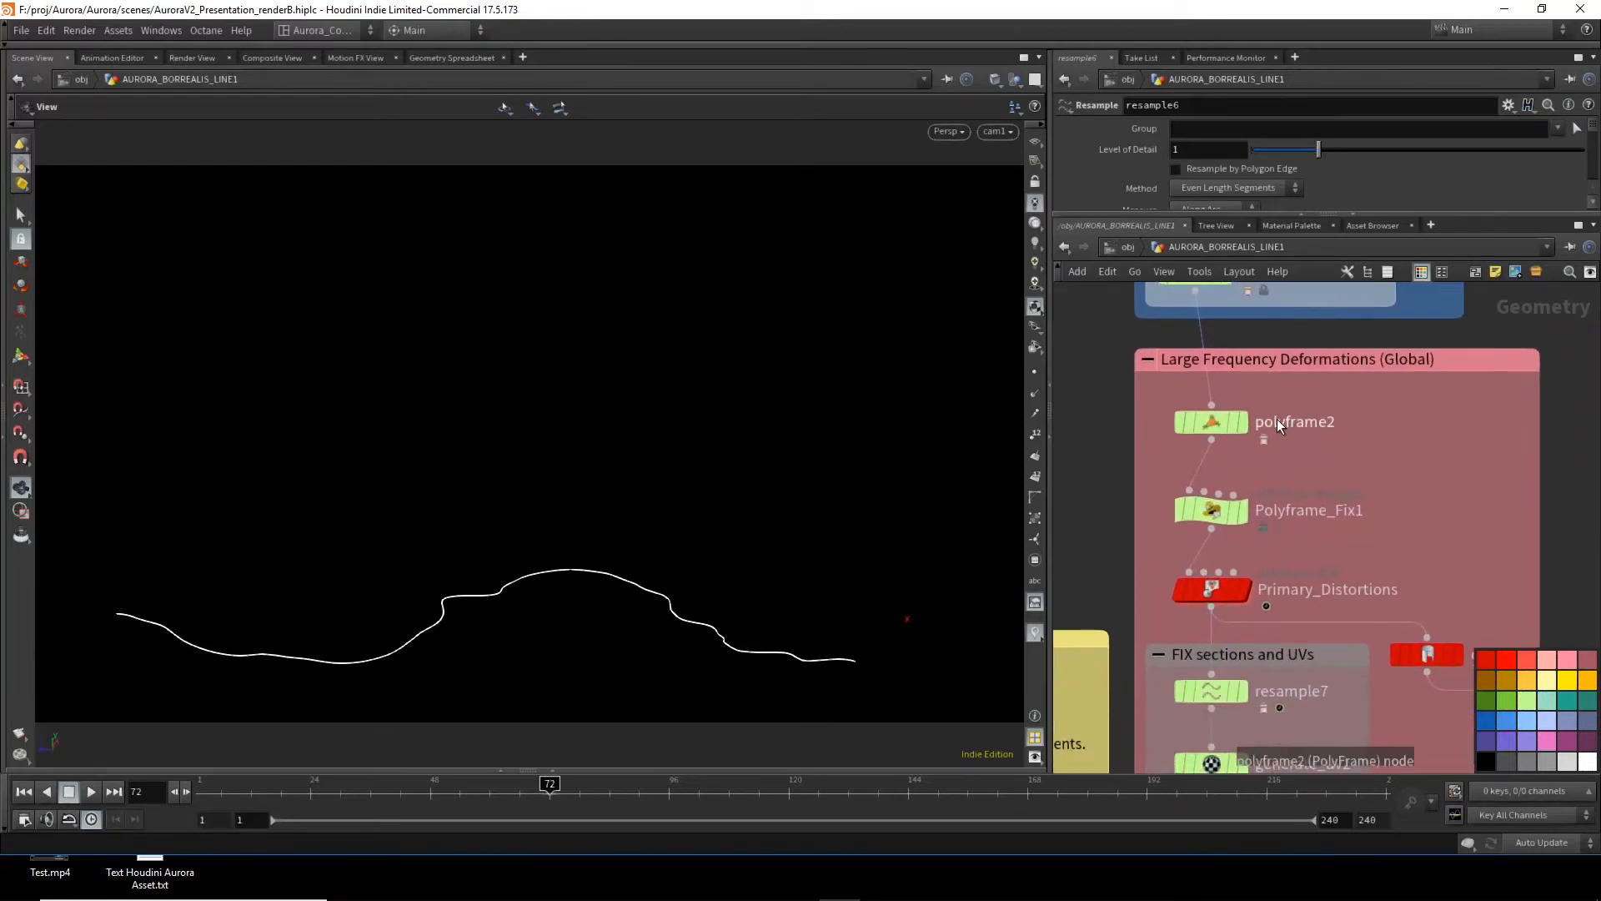
pyautogui.moveTo(1306, 476); pyautogui.dragTo(1276, 347, button='middle')
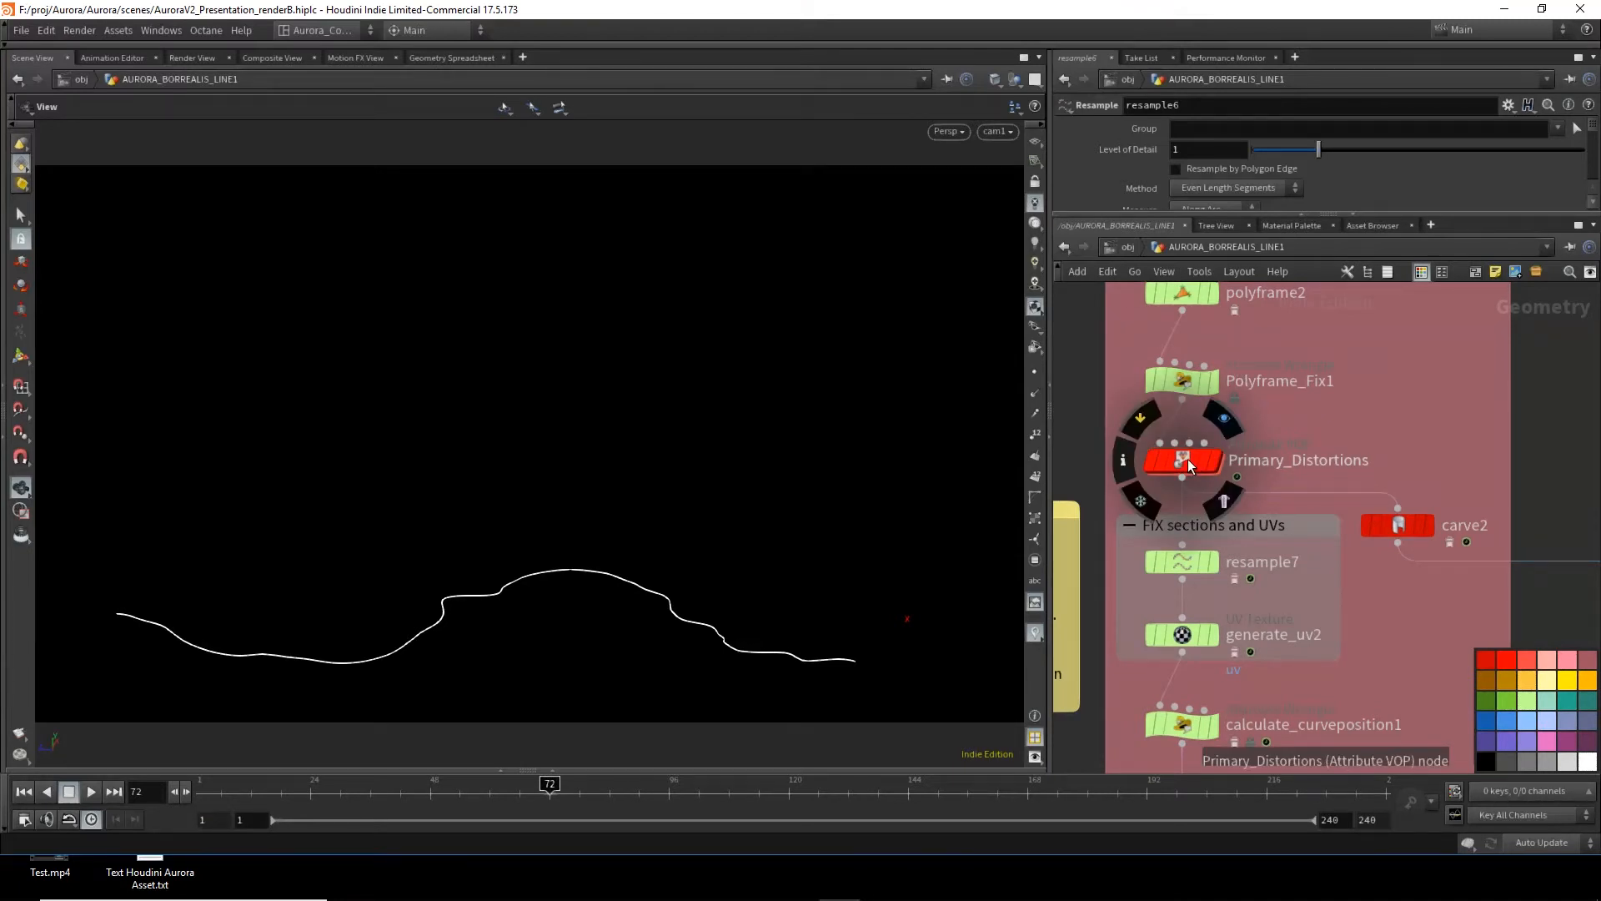
pyautogui.moveTo(1289, 569); pyautogui.dragTo(1293, 392, button='middle')
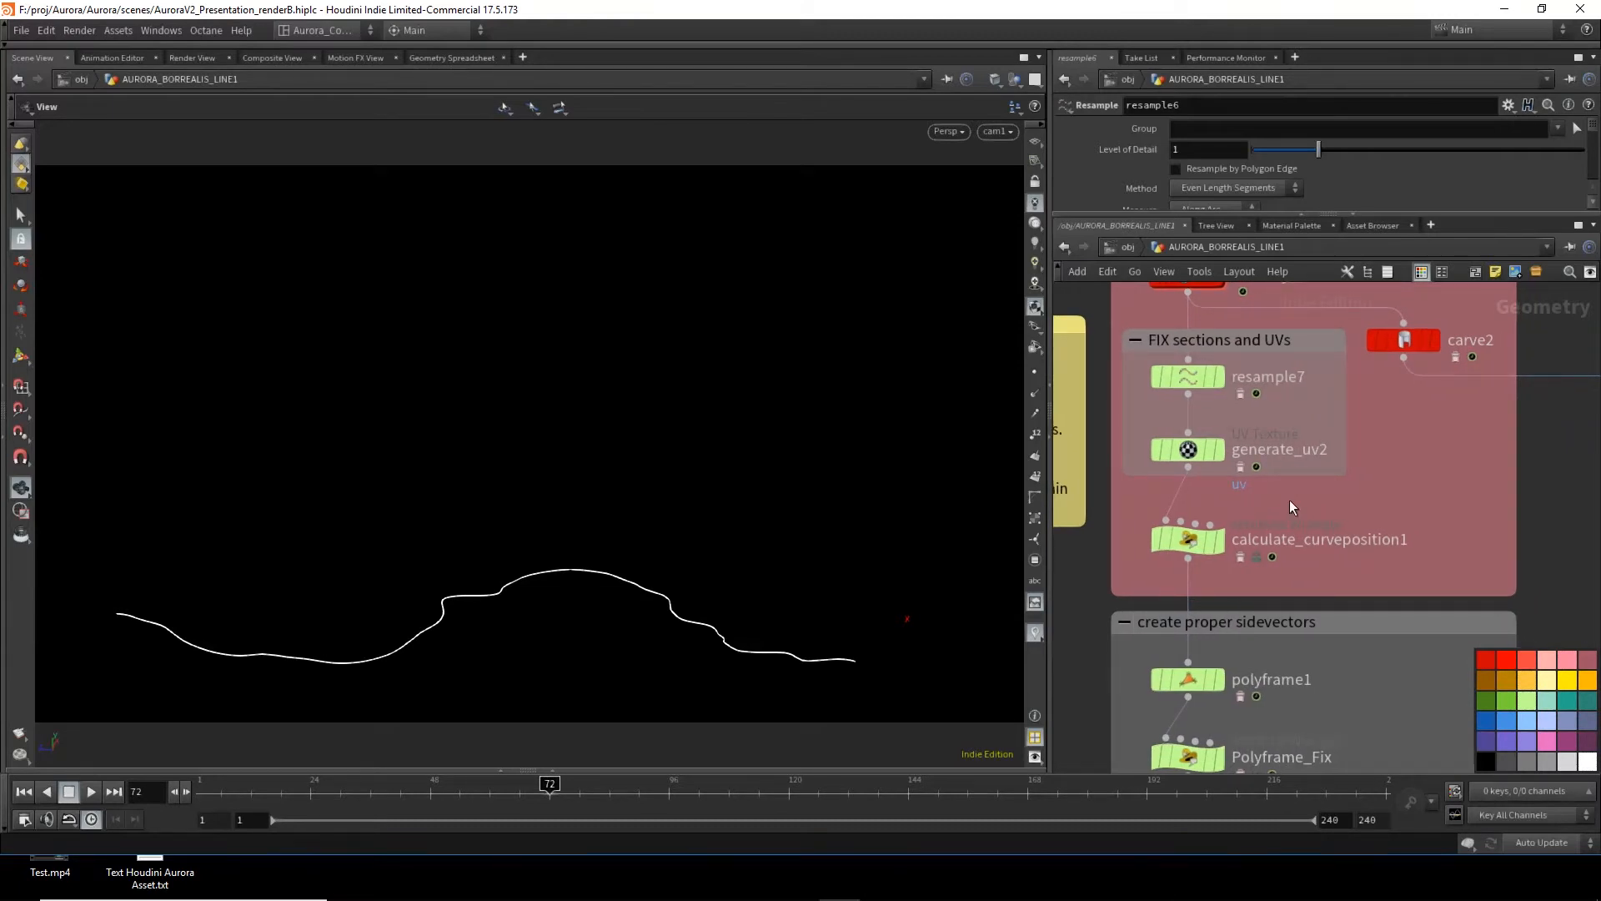
pyautogui.scroll(-3, 1285, 503)
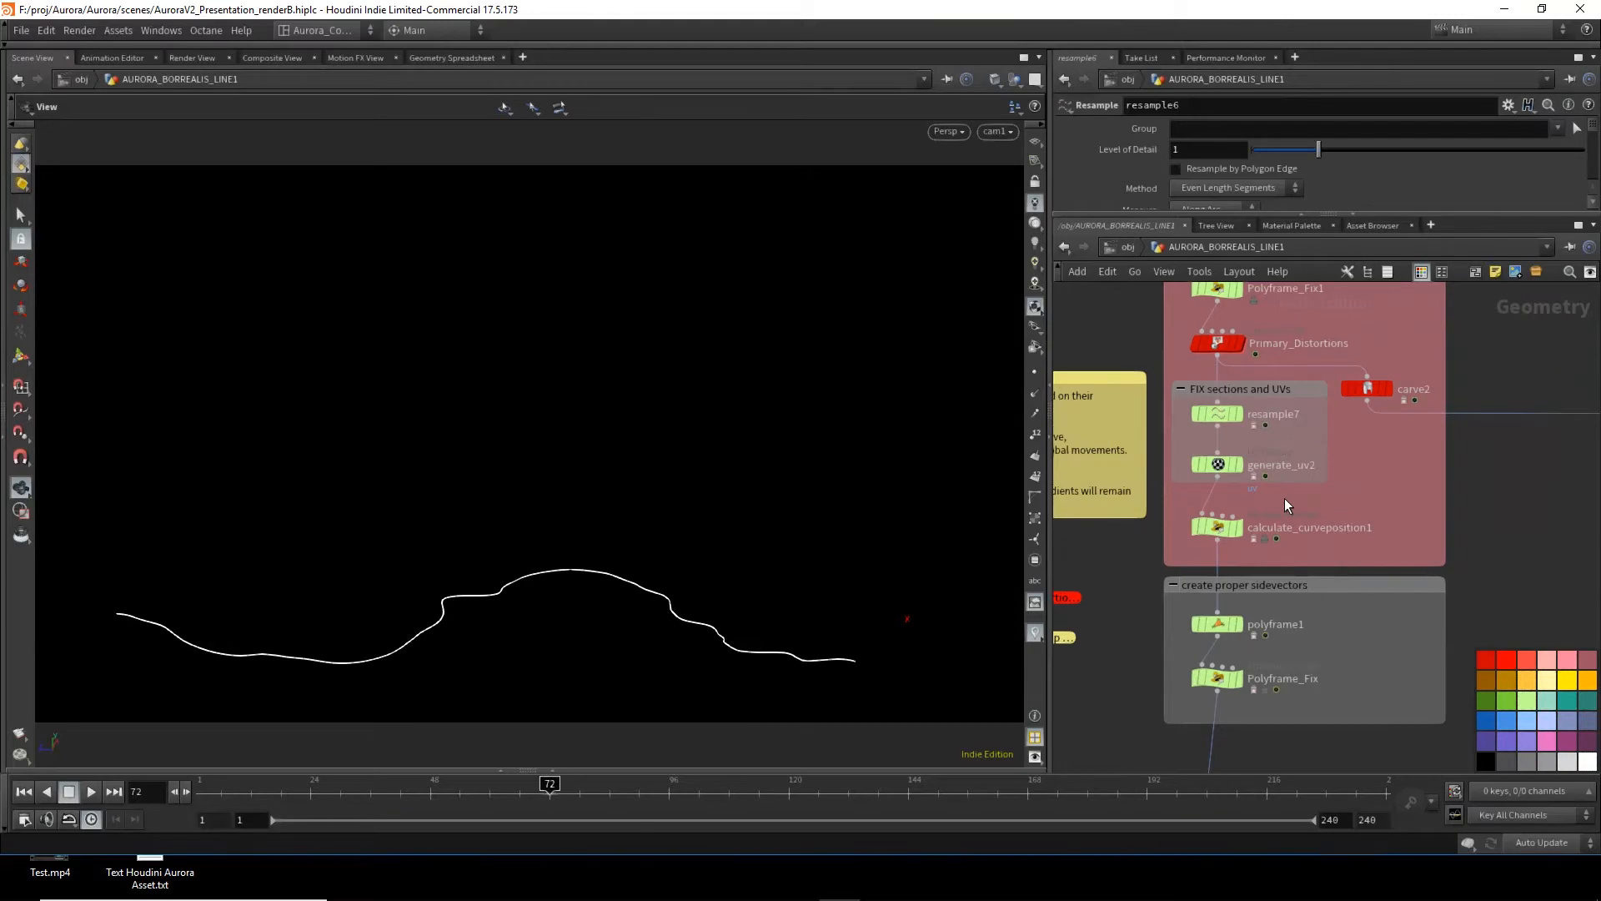
pyautogui.moveTo(1358, 448); pyautogui.dragTo(1335, 506, button='middle')
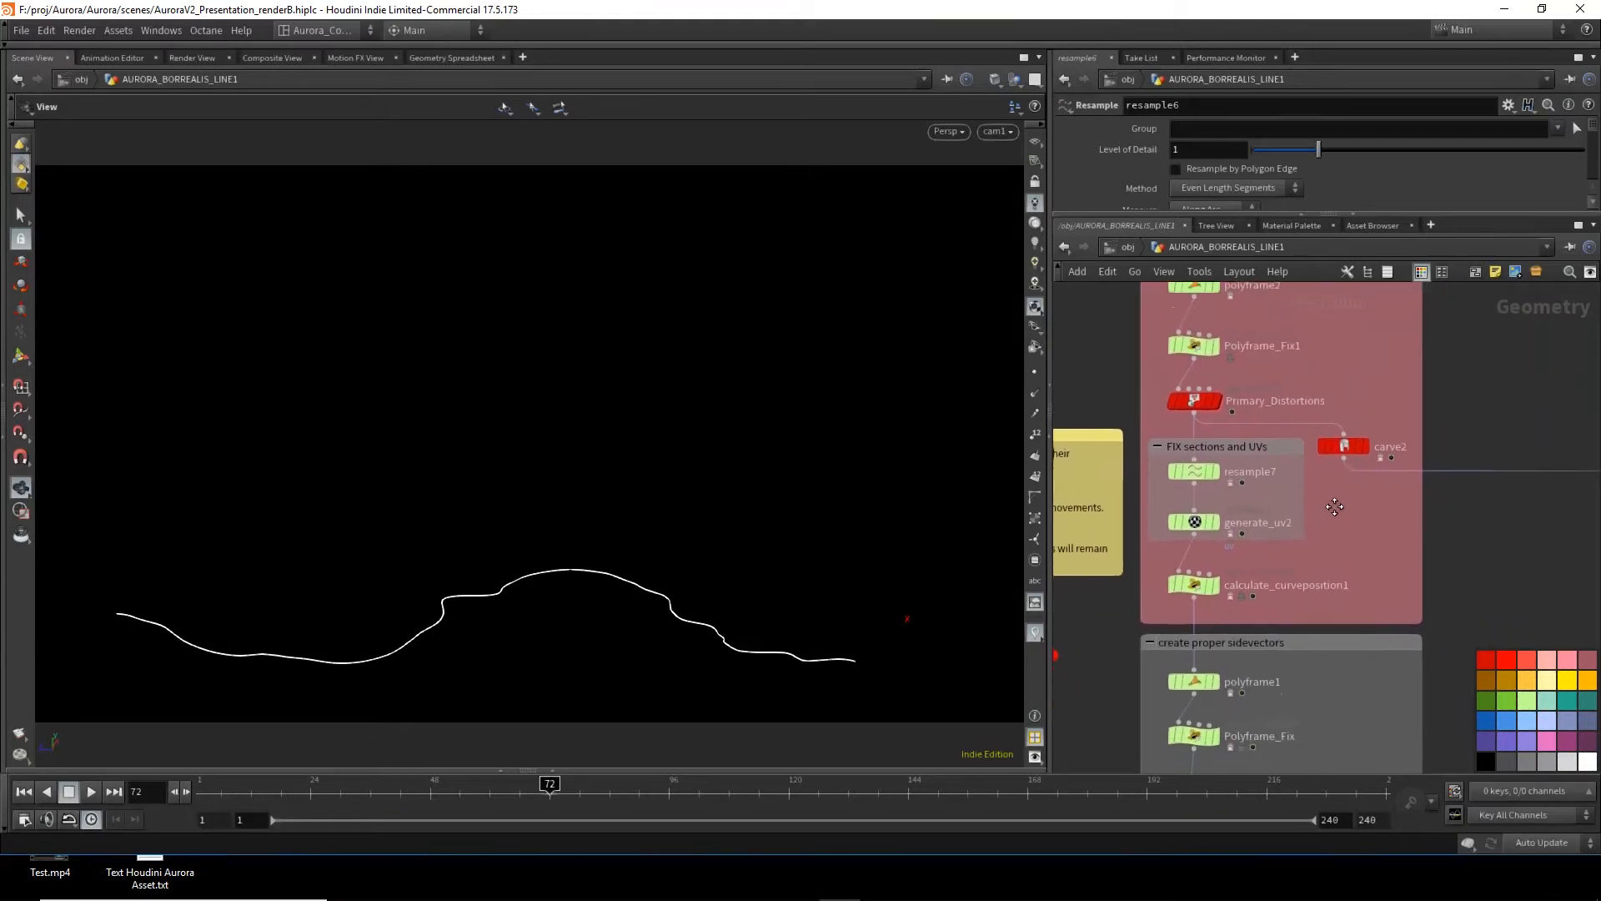
# Examine the Precalculate_2ndary_distortion node, its curve preview branch and the Transfer to Grid group below
pyautogui.moveTo(1215, 597)
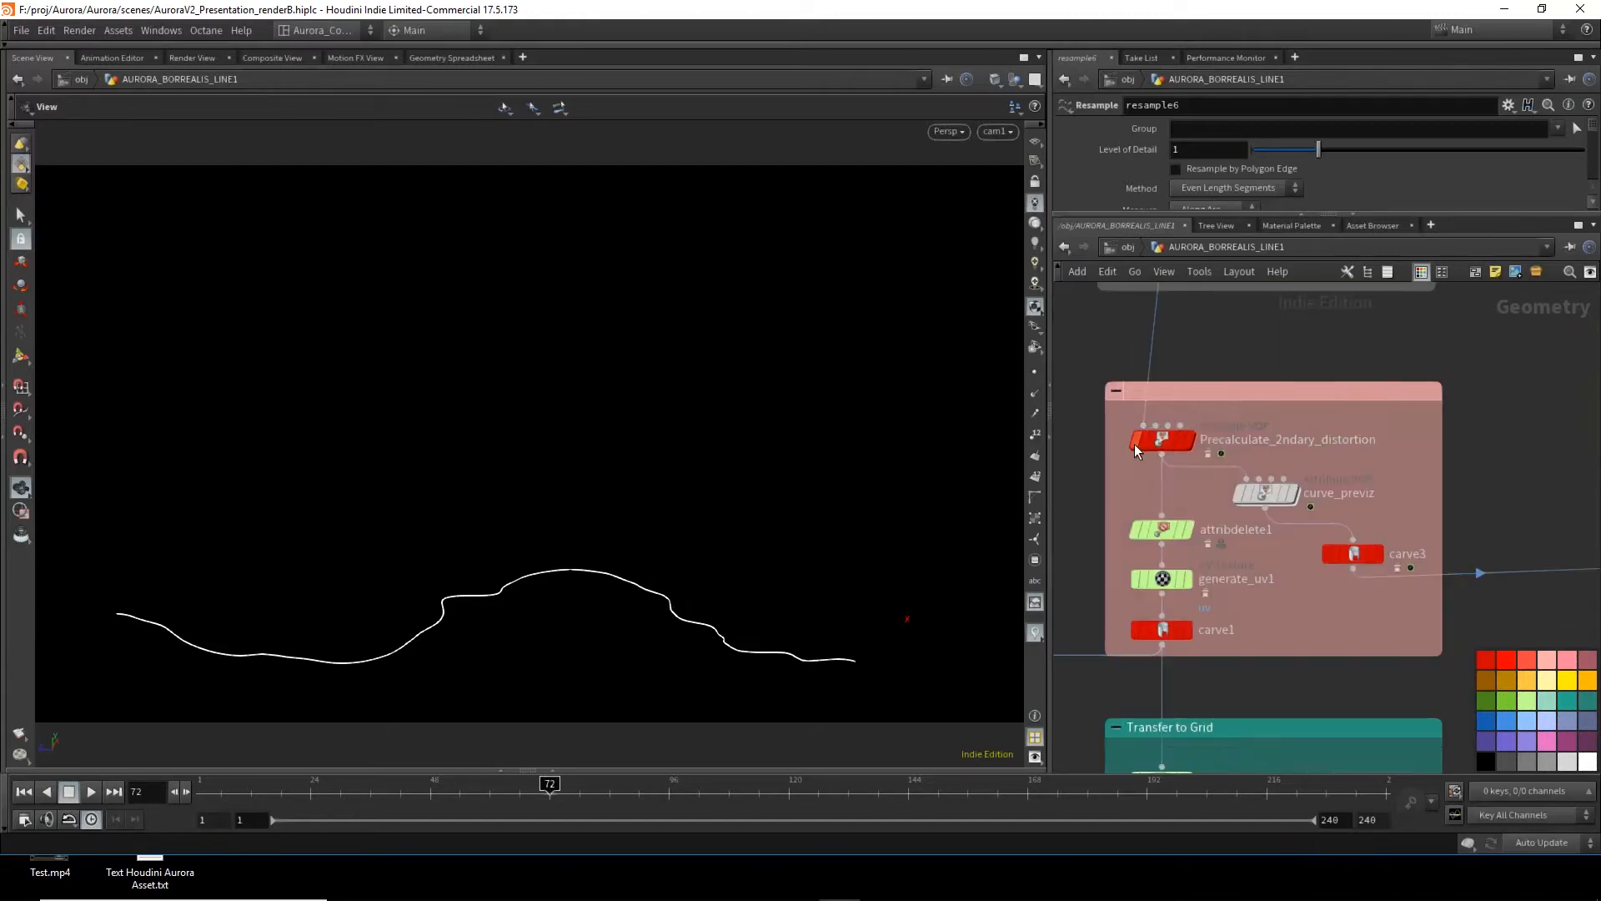
pyautogui.moveTo(1137, 435)
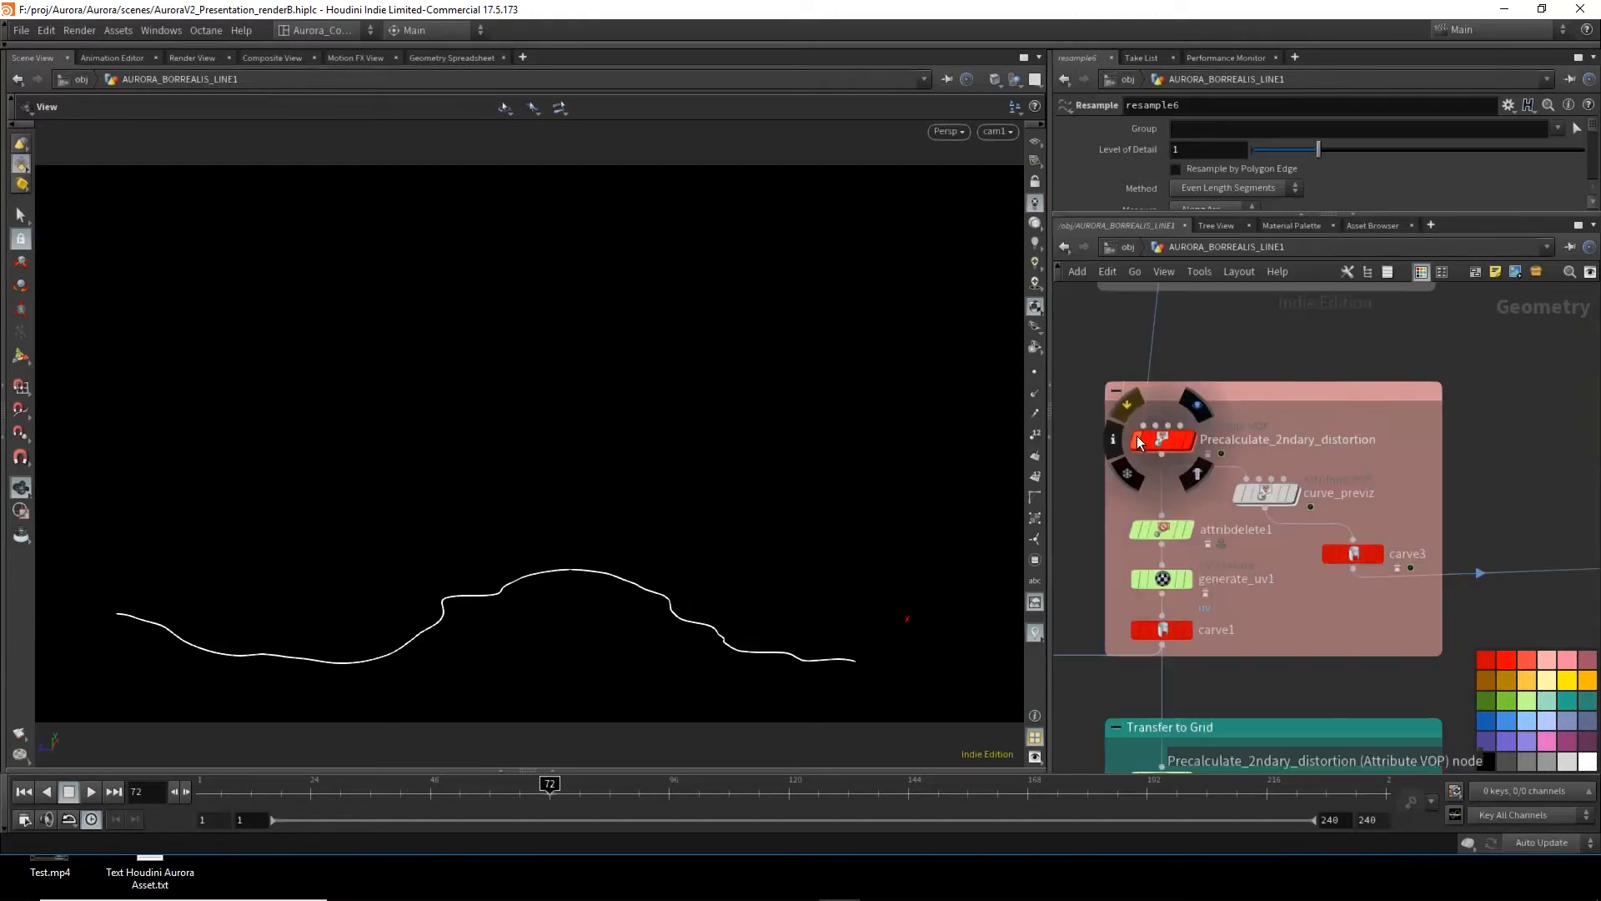
pyautogui.moveTo(1268, 594); pyautogui.dragTo(1296, 515, button='middle')
pyautogui.moveTo(1213, 503)
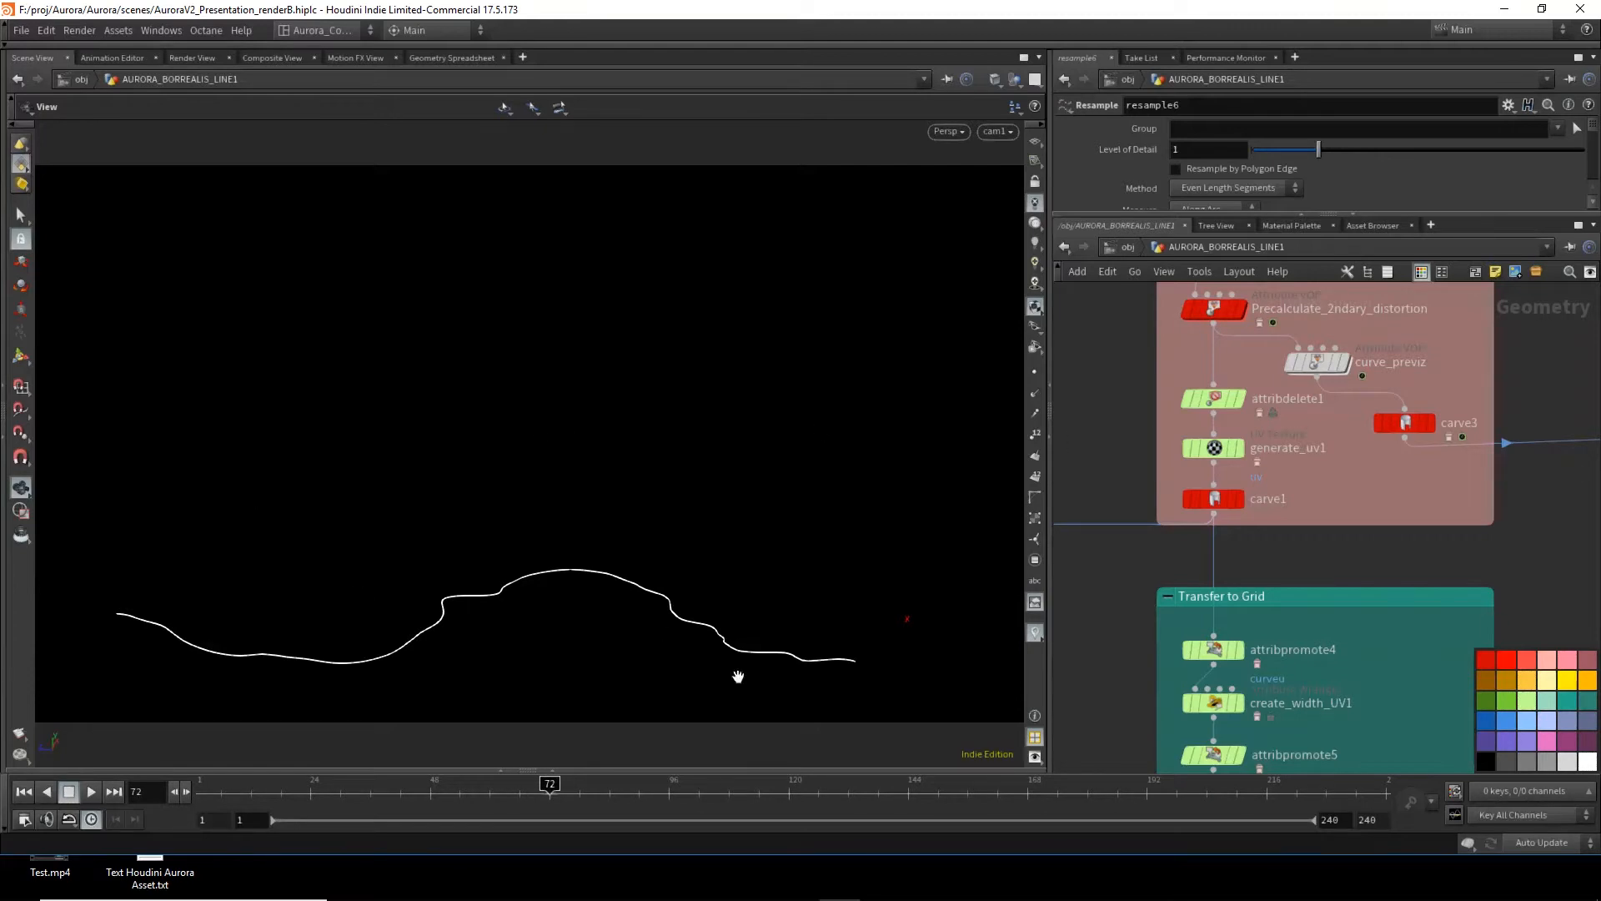
pyautogui.moveTo(1113, 578); pyautogui.dragTo(1092, 513, button='middle')
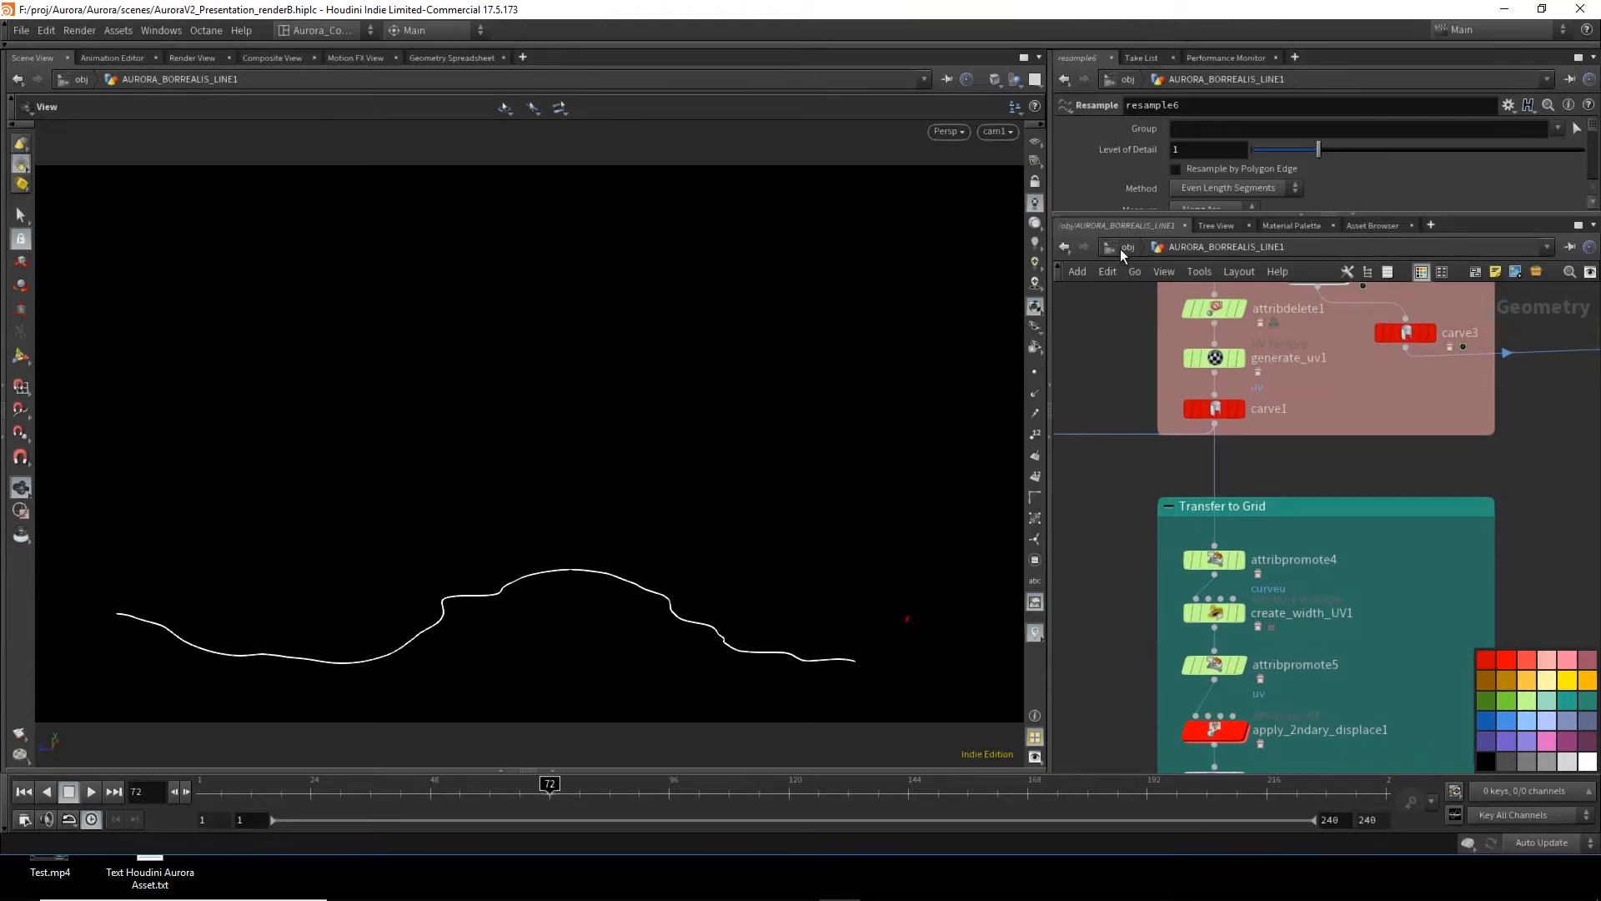
# Examine the Transfer to Grid group from attribpromote4 through apply_2ndary_displace1 to cu_blur_grow and Curve_Pickup
pyautogui.moveTo(1128, 559); pyautogui.dragTo(1086, 373, button='middle')
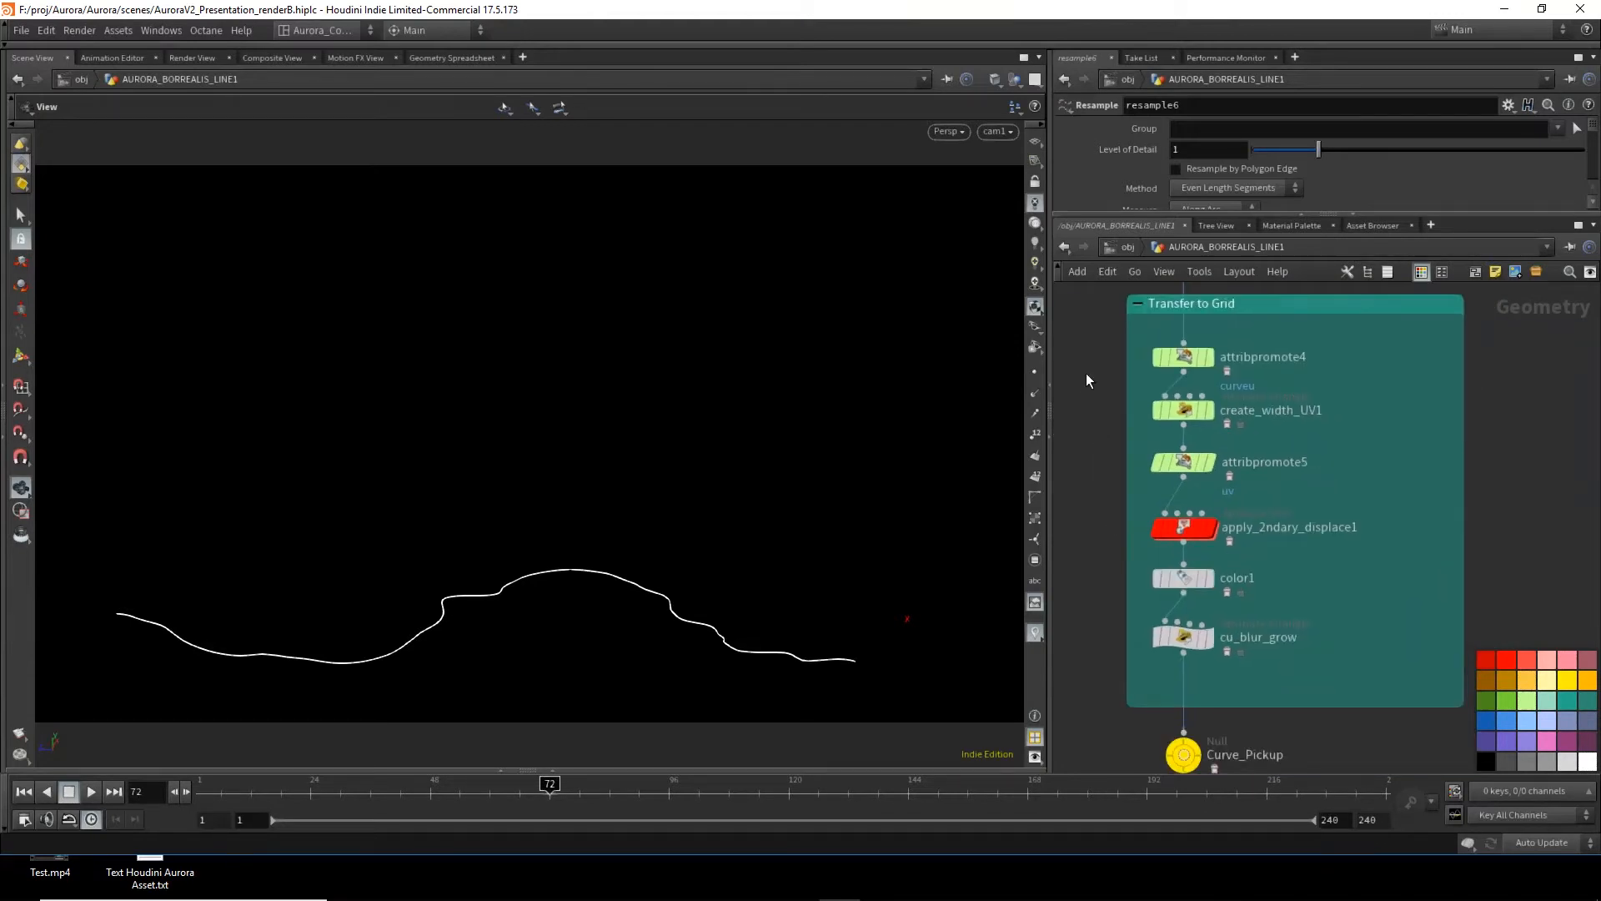
pyautogui.moveTo(1189, 358); pyautogui.dragTo(1207, 414, button='middle')
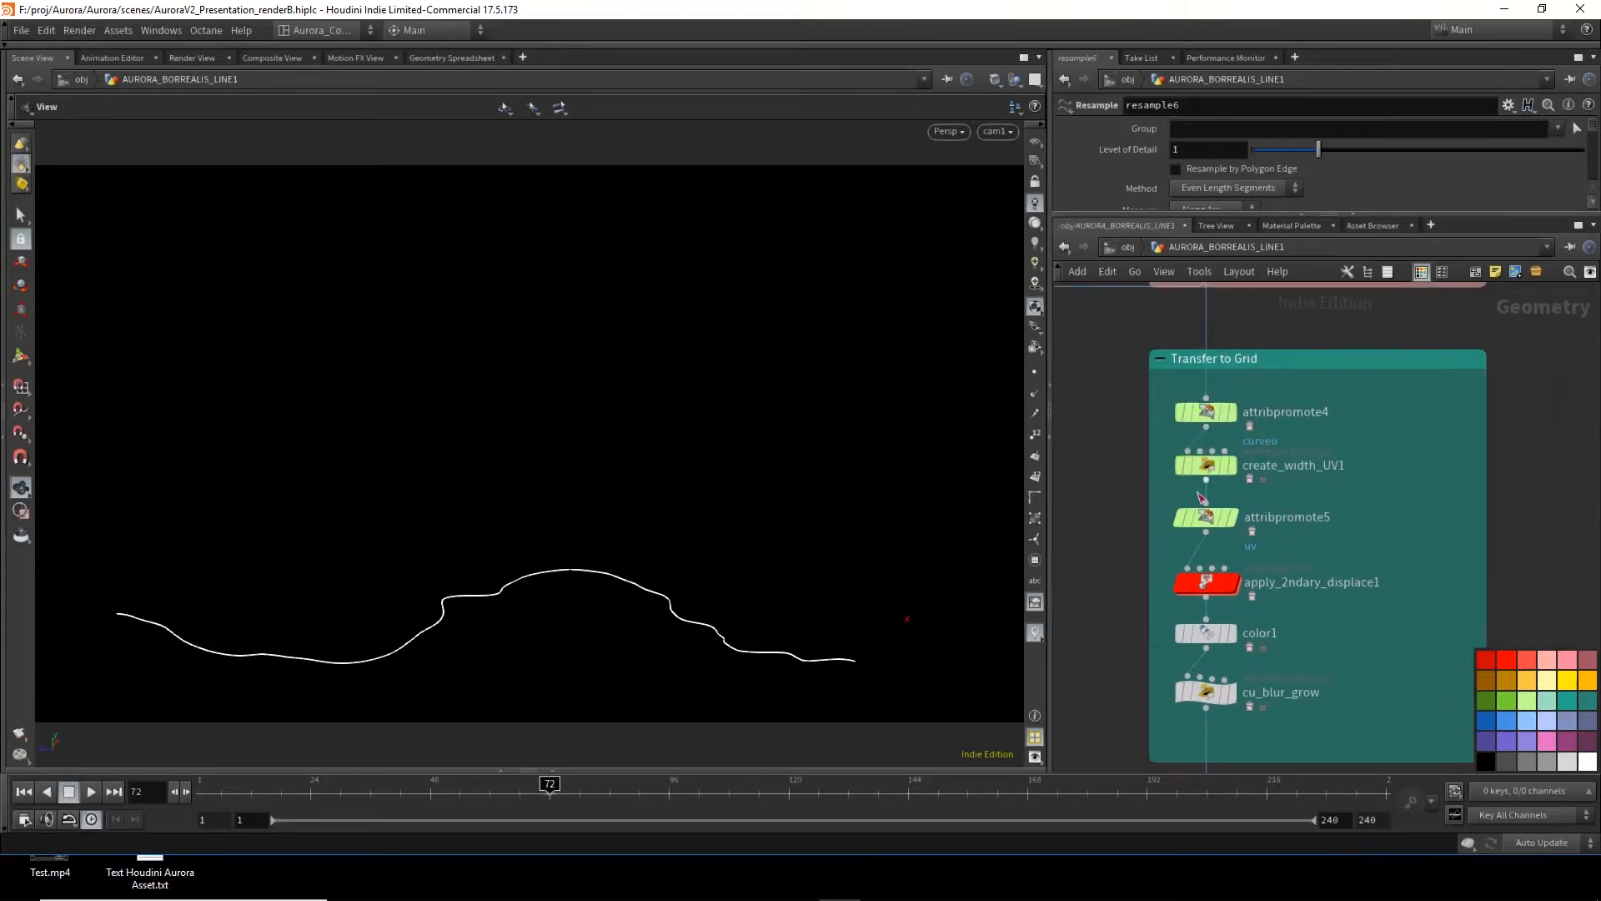
pyautogui.click(1209, 414)
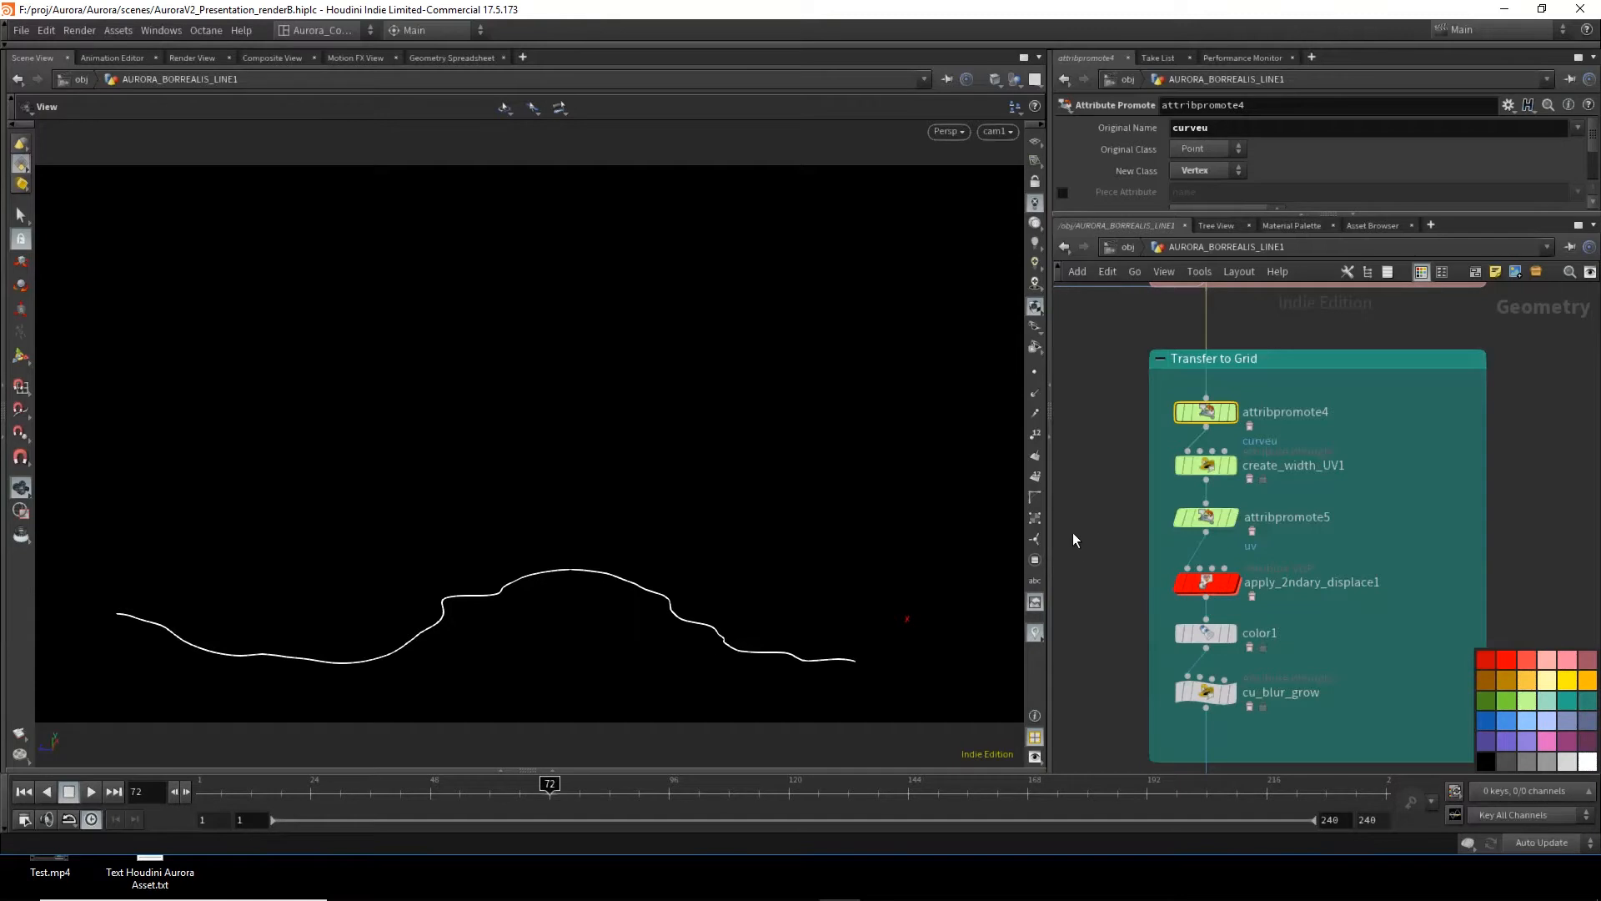
pyautogui.moveTo(1072, 554); pyautogui.dragTo(1074, 440, button='middle')
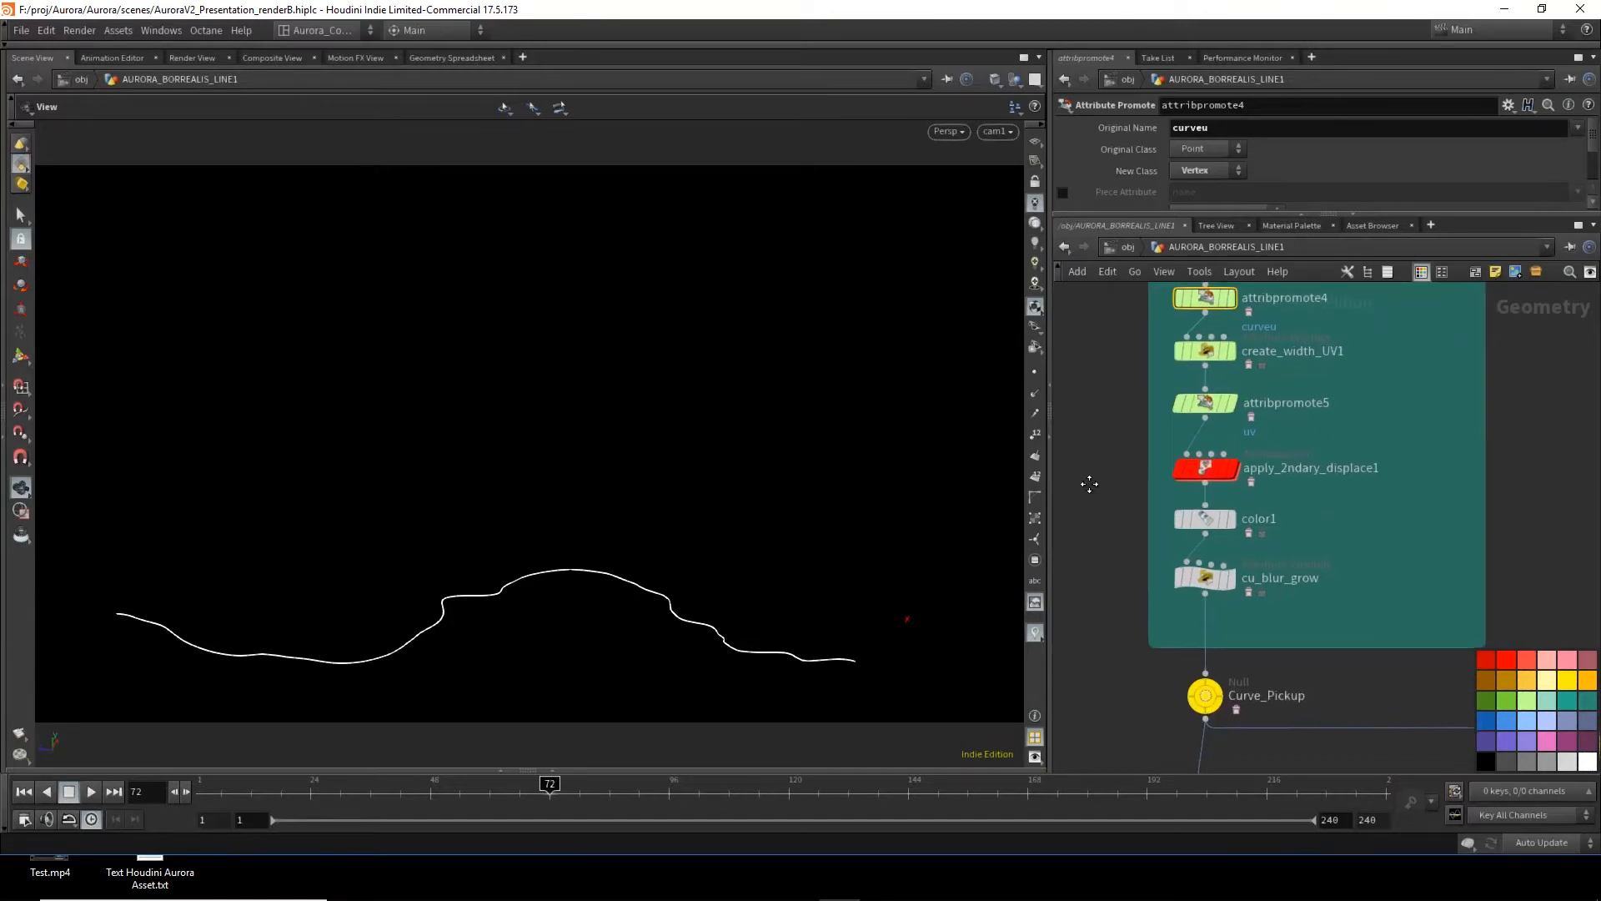
pyautogui.moveTo(1094, 330); pyautogui.dragTo(1109, 503, button='middle')
pyautogui.moveTo(1112, 446); pyautogui.dragTo(1096, 397, button='middle')
pyautogui.scroll(-1, 1105, 427)
pyautogui.moveTo(1110, 565); pyautogui.dragTo(1112, 402, button='middle')
pyautogui.moveTo(1214, 498)
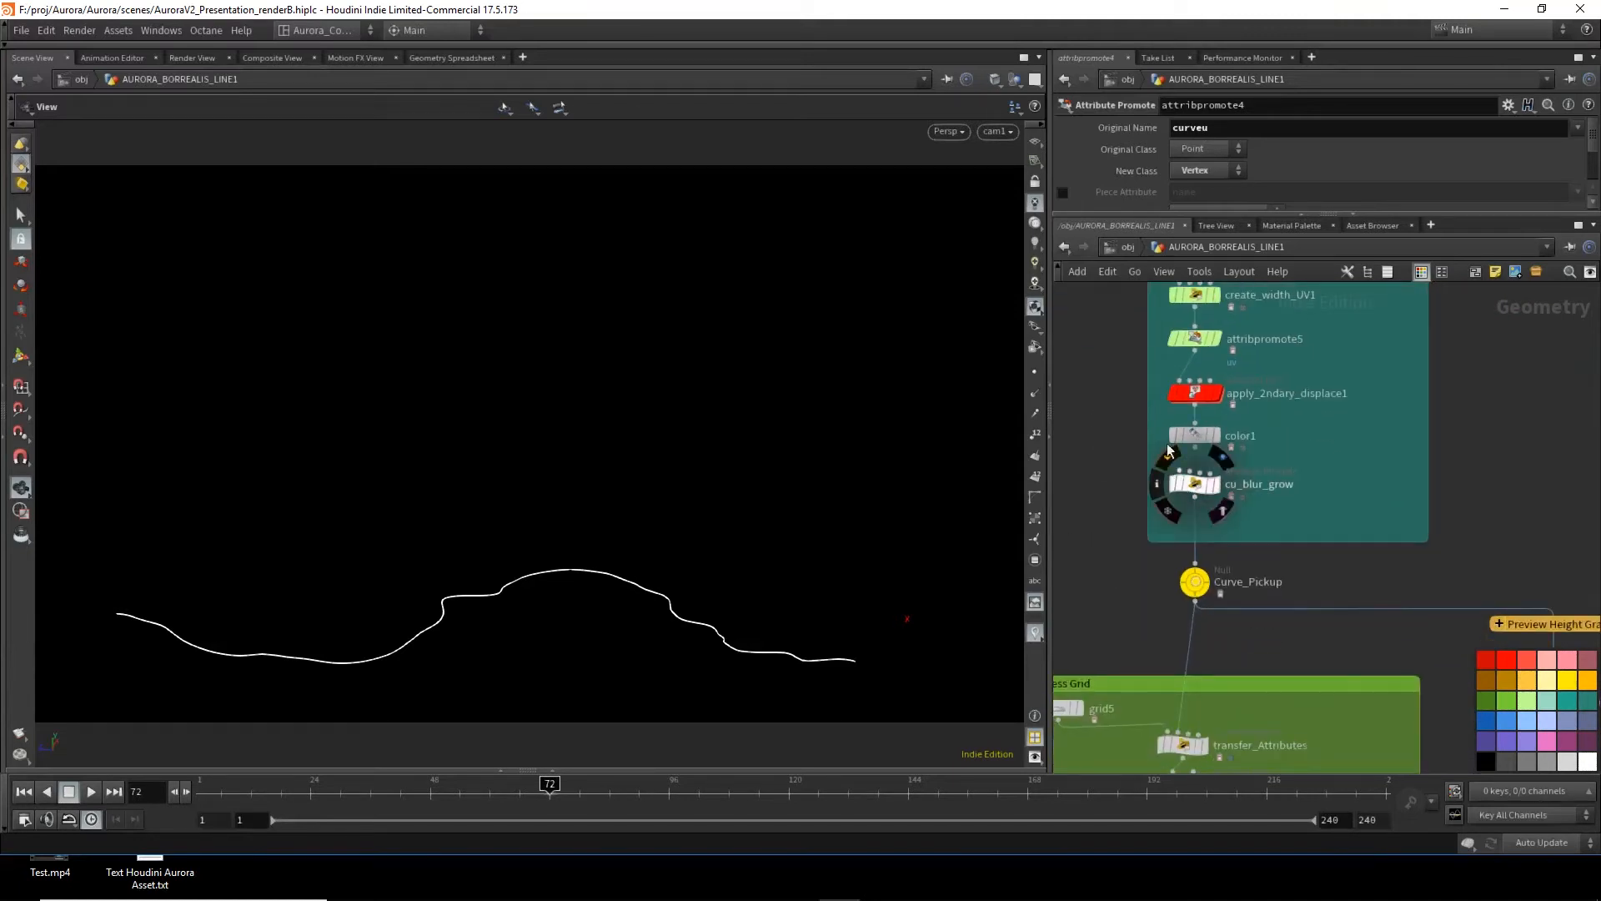
# Examine the Process Grid group below Curve_Pickup, from the grid input and transfer_Attributes to the final length blur
pyautogui.moveTo(1305, 582); pyautogui.dragTo(1344, 393, button='middle')
pyautogui.scroll(-2, 1282, 400)
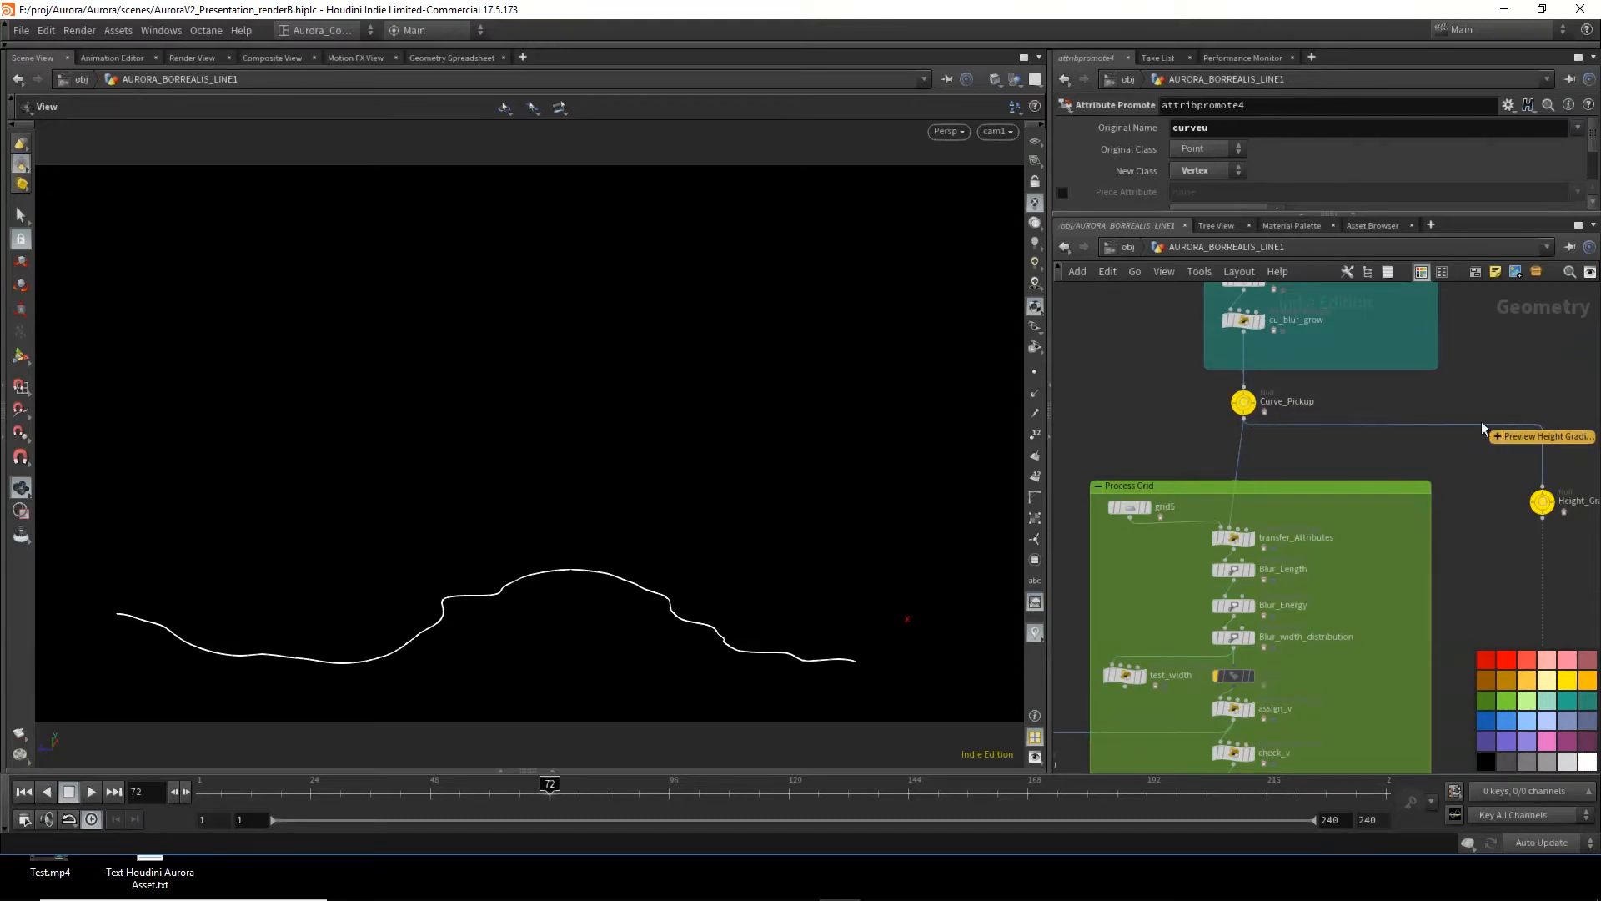
pyautogui.scroll(-3, 1402, 484)
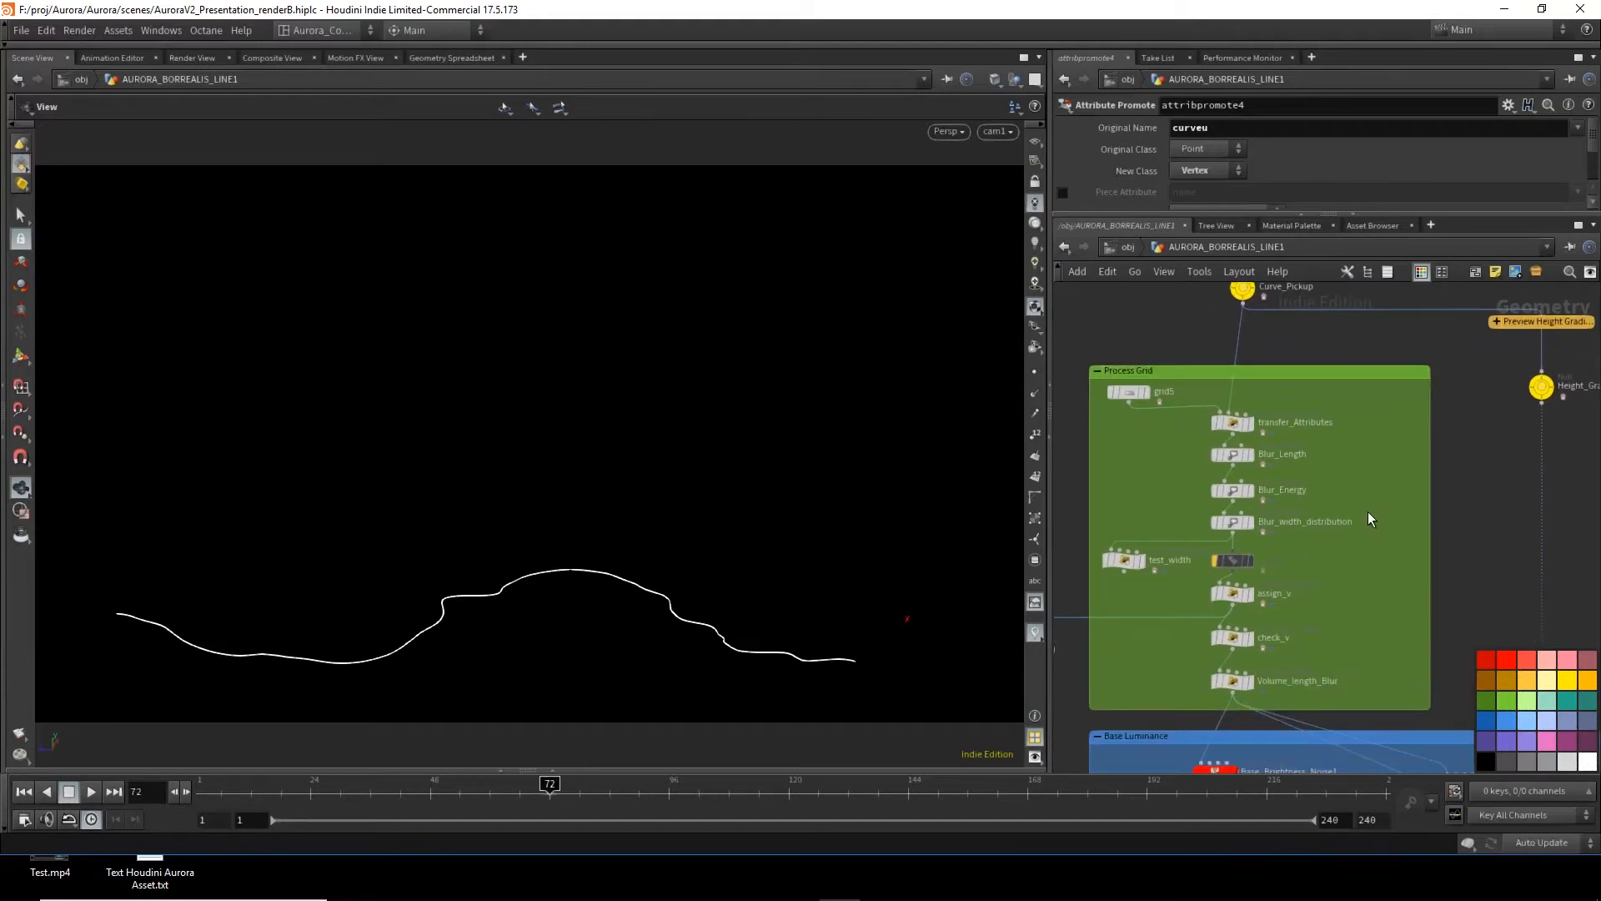
pyautogui.moveTo(1125, 392)
pyautogui.moveTo(1251, 425)
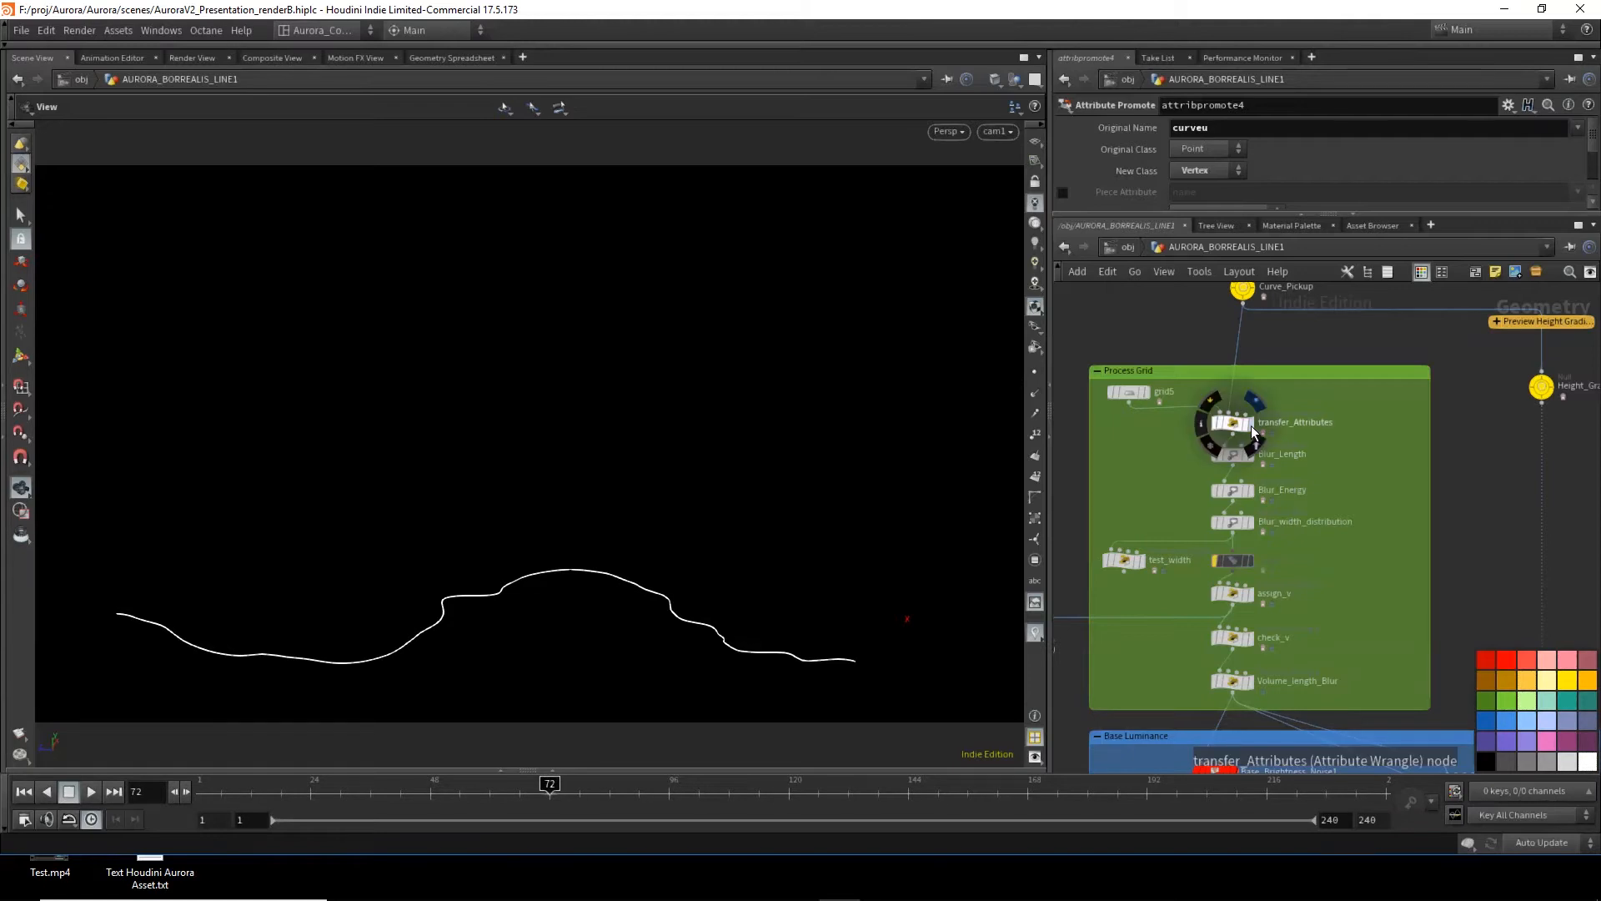
# Select transfer_Attributes, enlarge the parameter area and read through its VEXpression code
pyautogui.click(1233, 423)
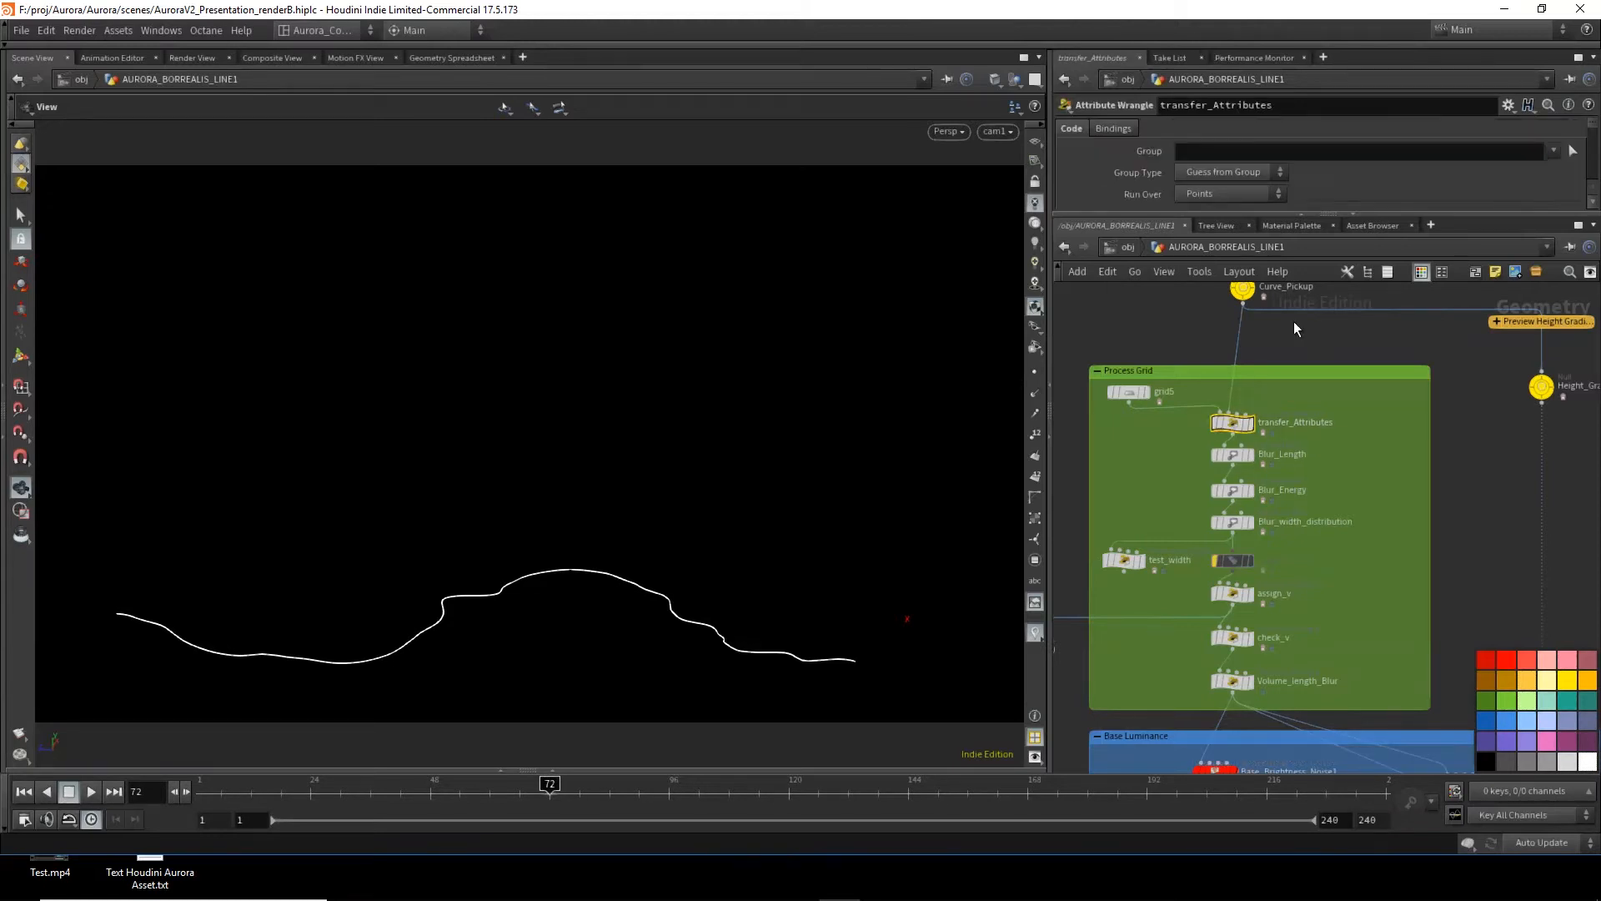
pyautogui.moveTo(1268, 215); pyautogui.dragTo(1267, 503)
pyautogui.scroll(-4, 1257, 373)
pyautogui.scroll(-4, 1258, 372)
pyautogui.scroll(7, 1257, 373)
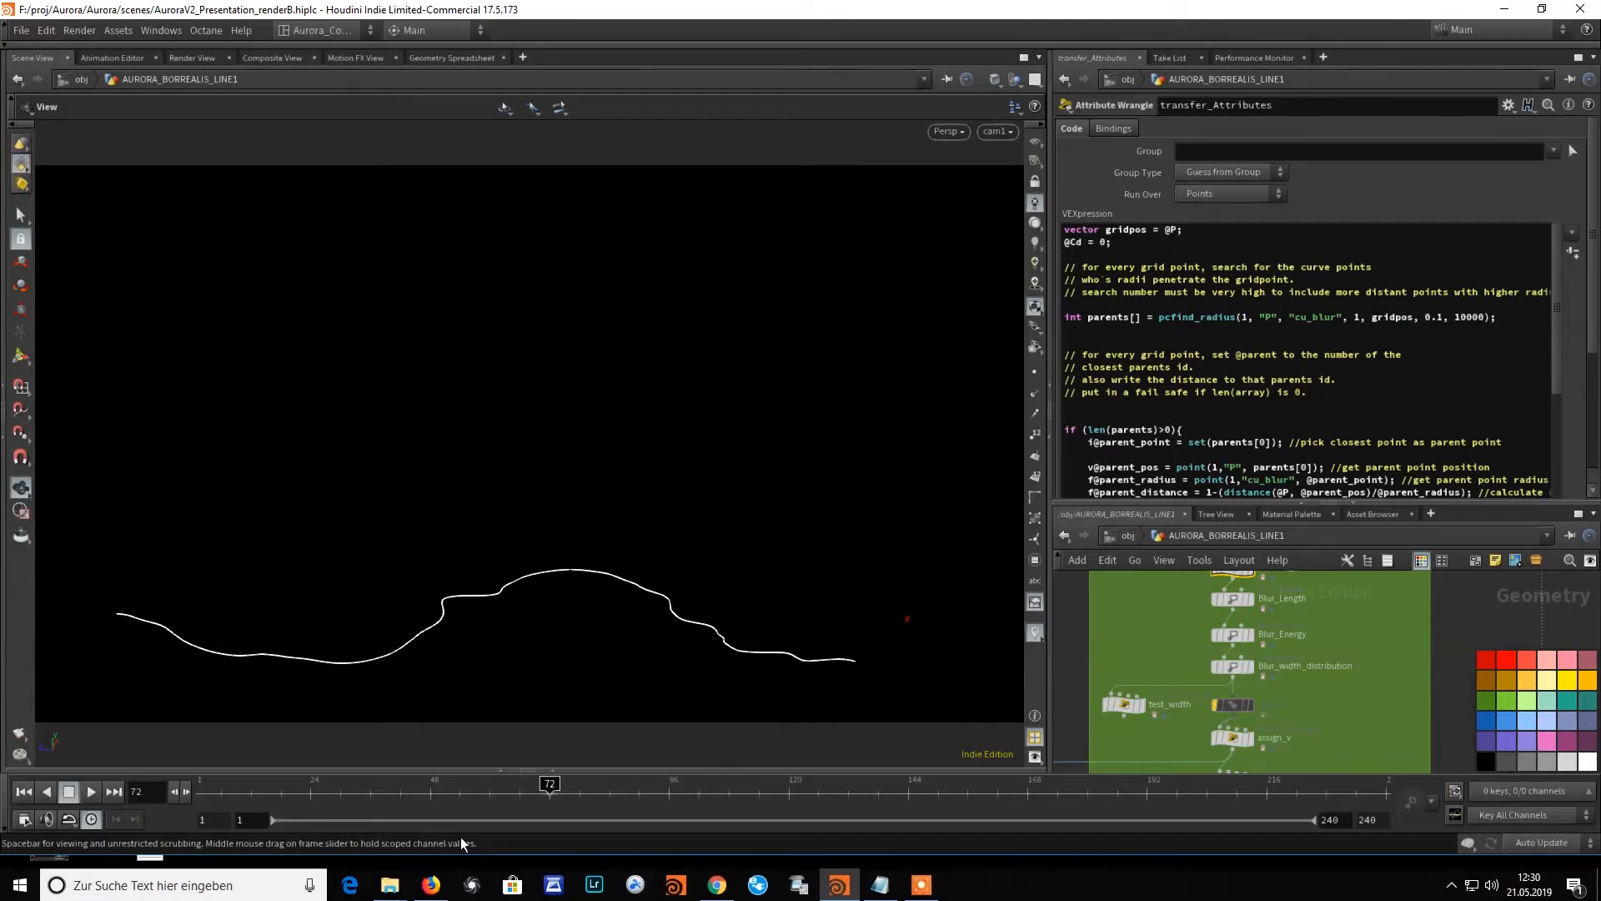
pyautogui.scroll(-3, 1153, 425)
pyautogui.scroll(-7, 1153, 426)
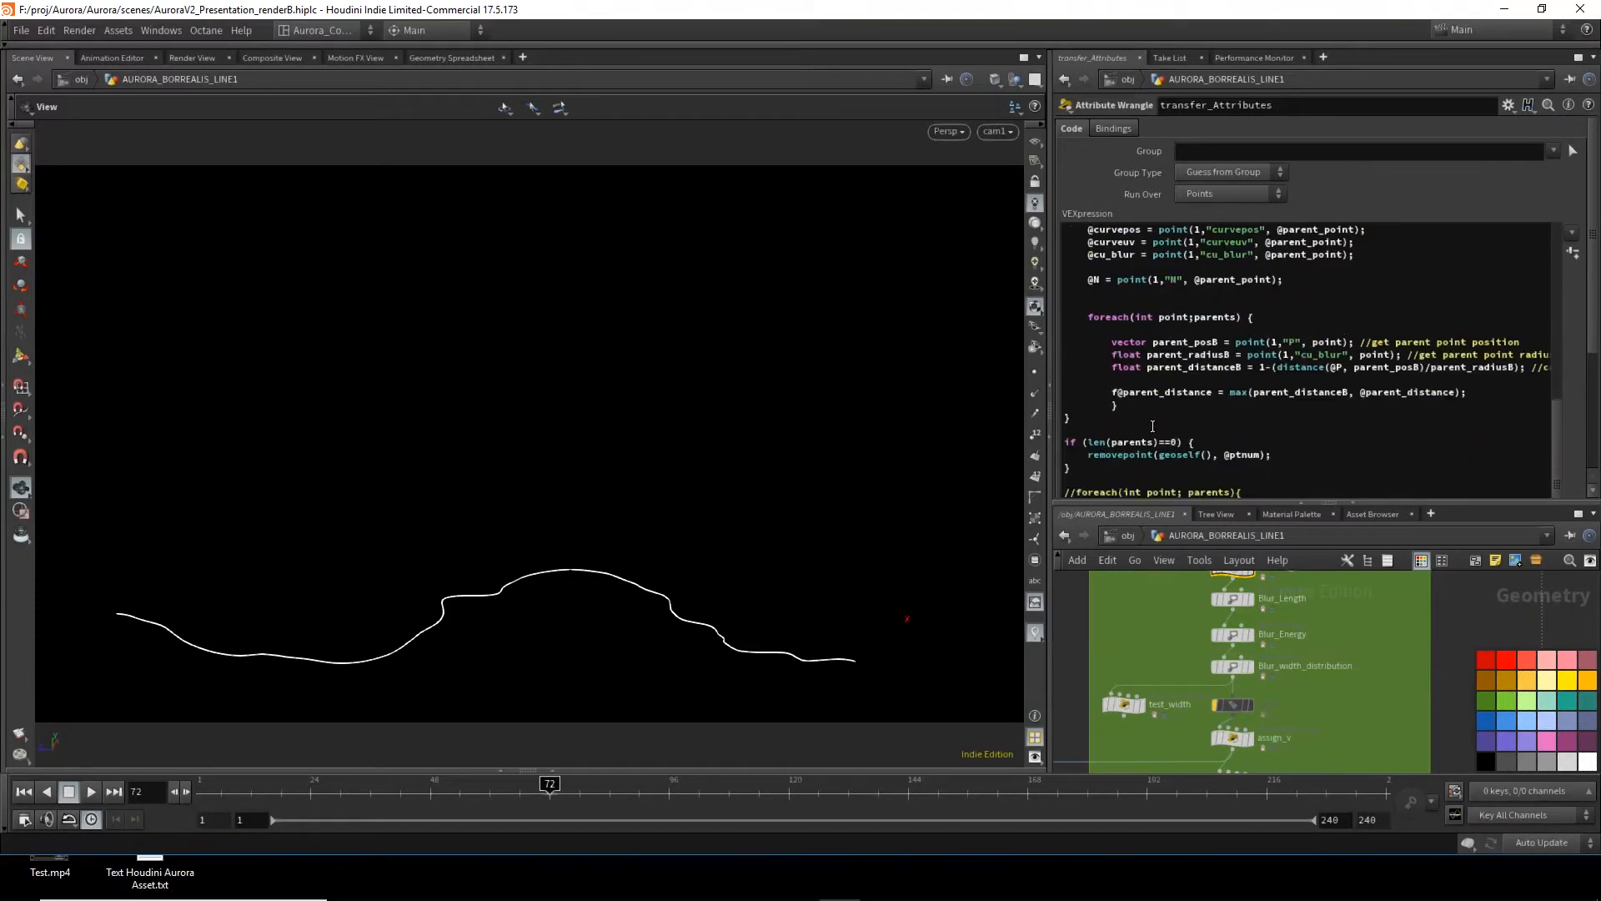
pyautogui.scroll(2, 1153, 425)
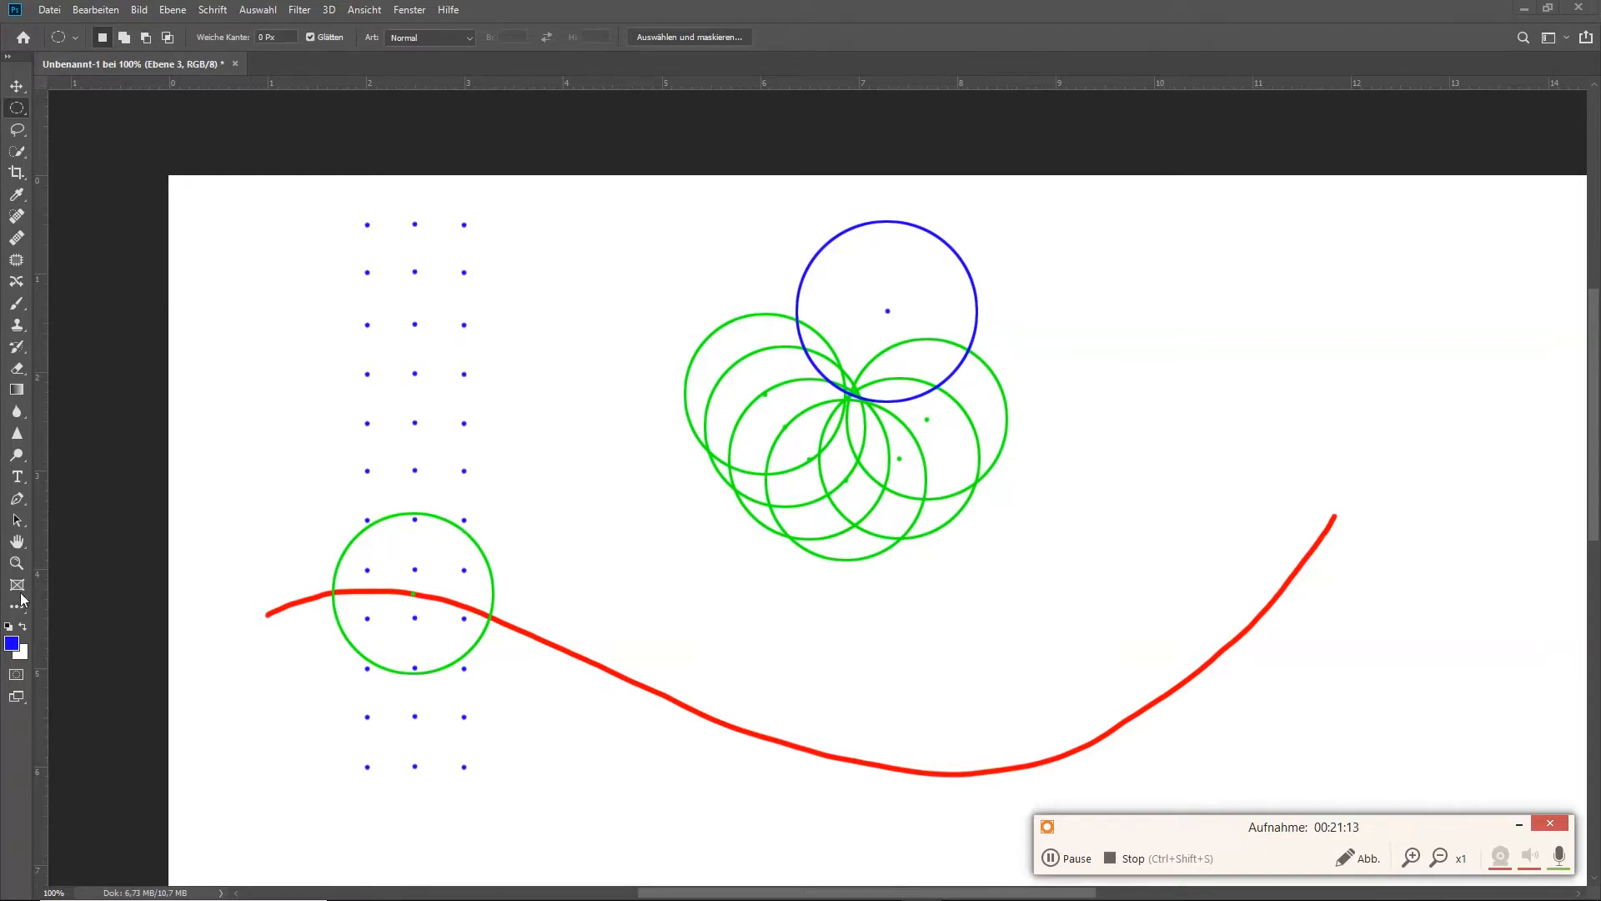
# Switch to Photoshop, set the foreground colour to red ff0000 and brush a U-shaped curve beside the overlapping circles
pyautogui.click(10, 644)
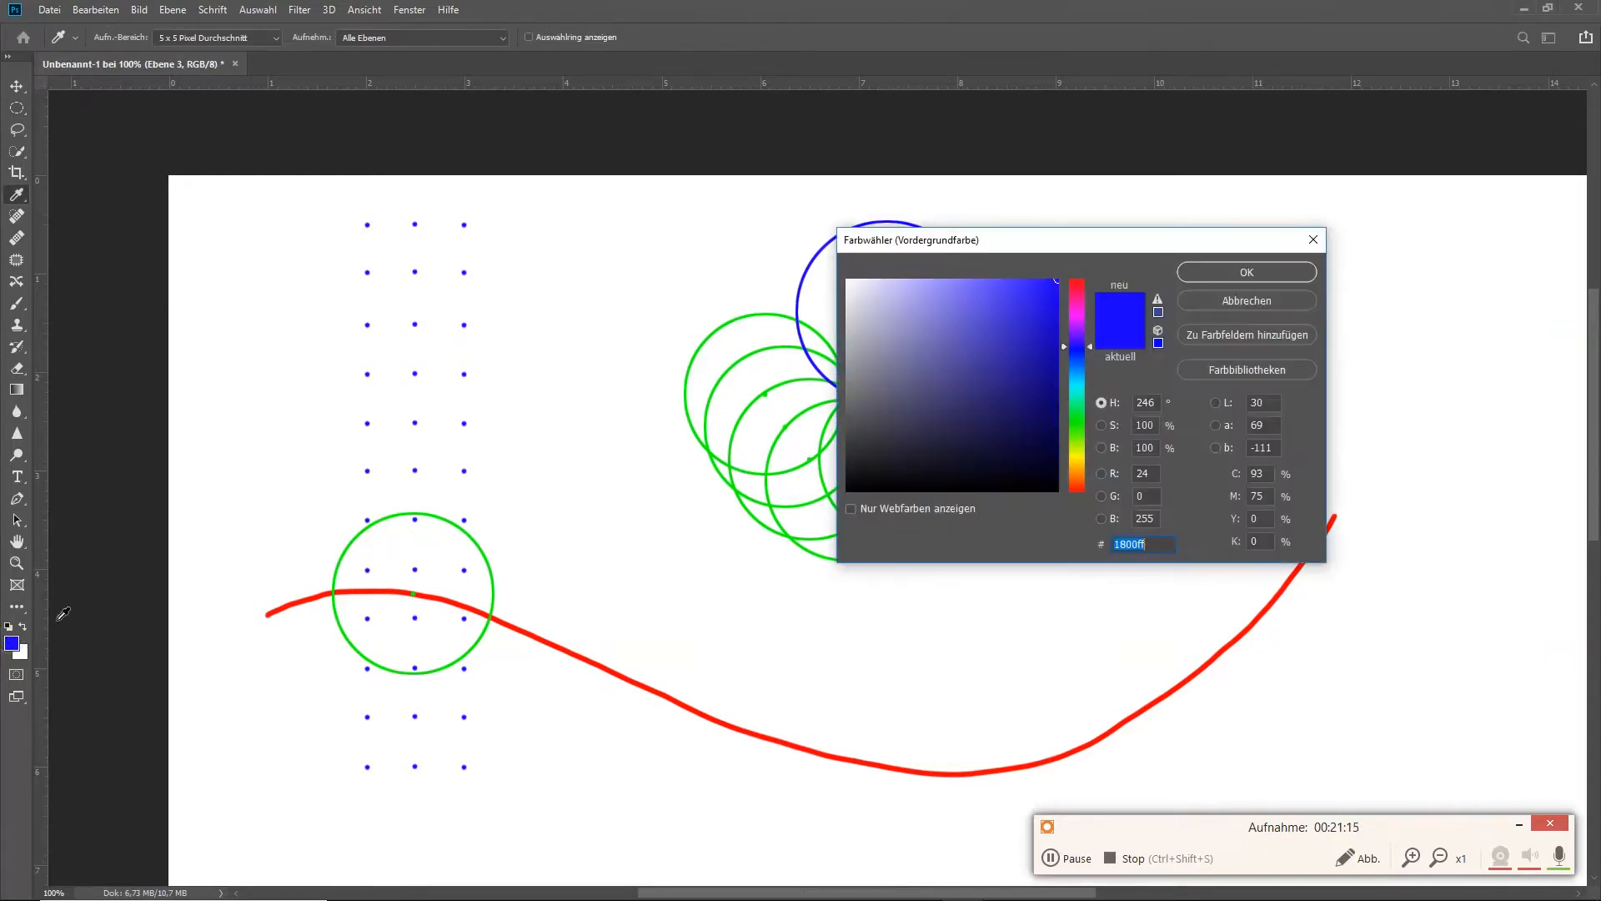
pyautogui.click(1083, 283)
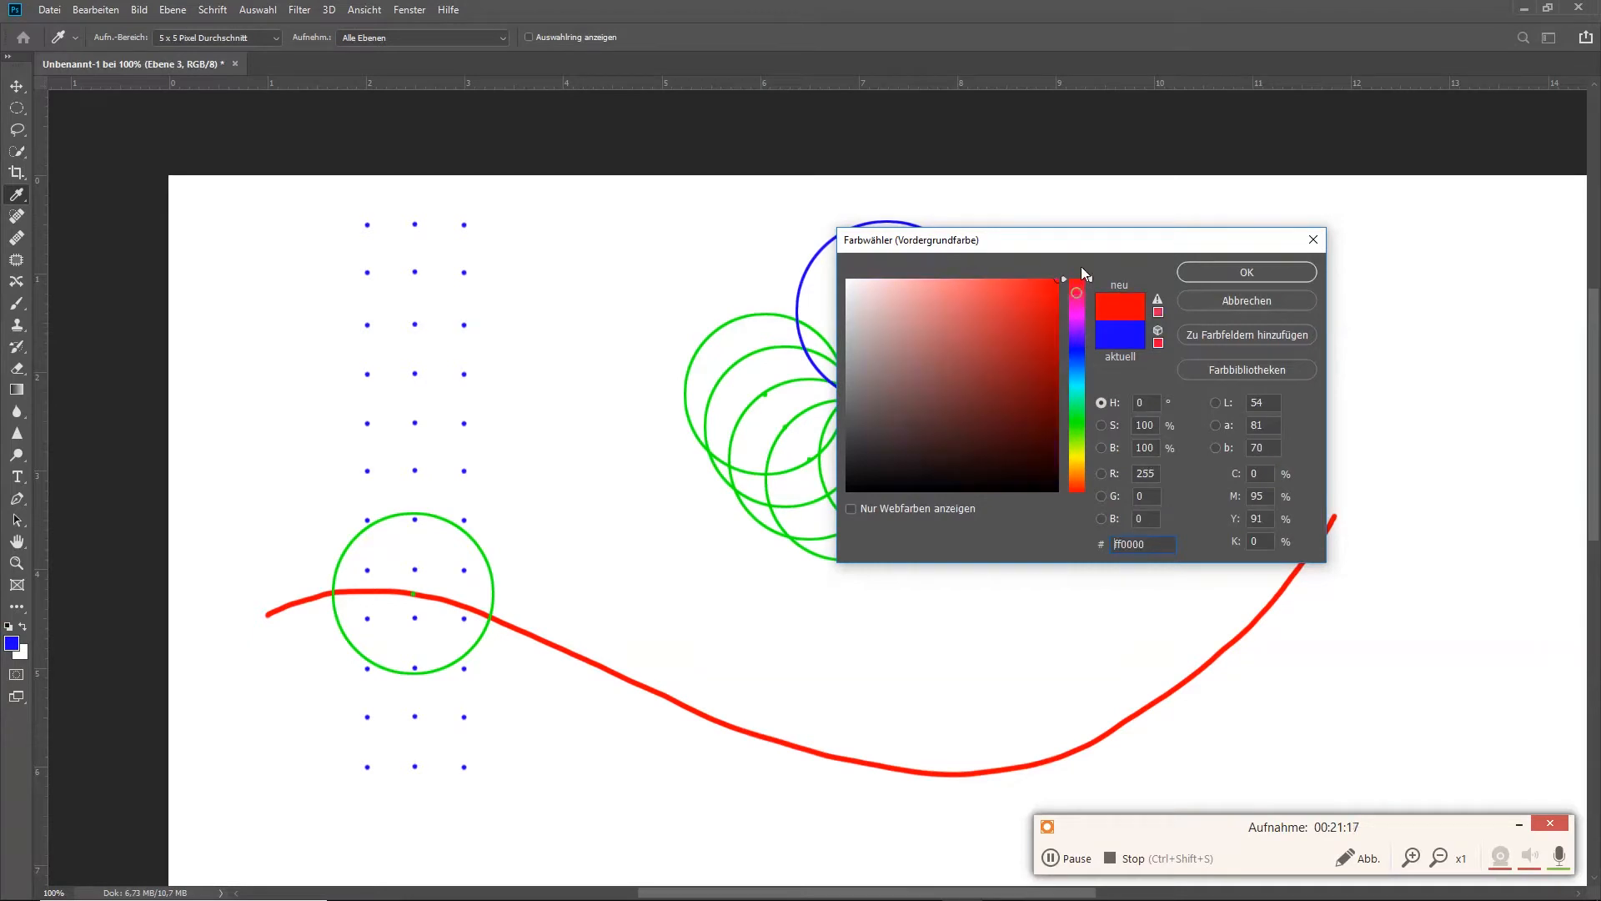
pyautogui.click(1211, 268)
pyautogui.moveTo(1050, 310); pyautogui.dragTo(1166, 396)
pyautogui.click(1214, 415)
pyautogui.click(17, 303)
pyautogui.moveTo(1013, 314)
pyautogui.mouseDown()
pyautogui.moveTo(1098, 300)
pyautogui.moveTo(1135, 442)
pyautogui.moveTo(1244, 379)
pyautogui.moveTo(1306, 269)
pyautogui.mouseUp()
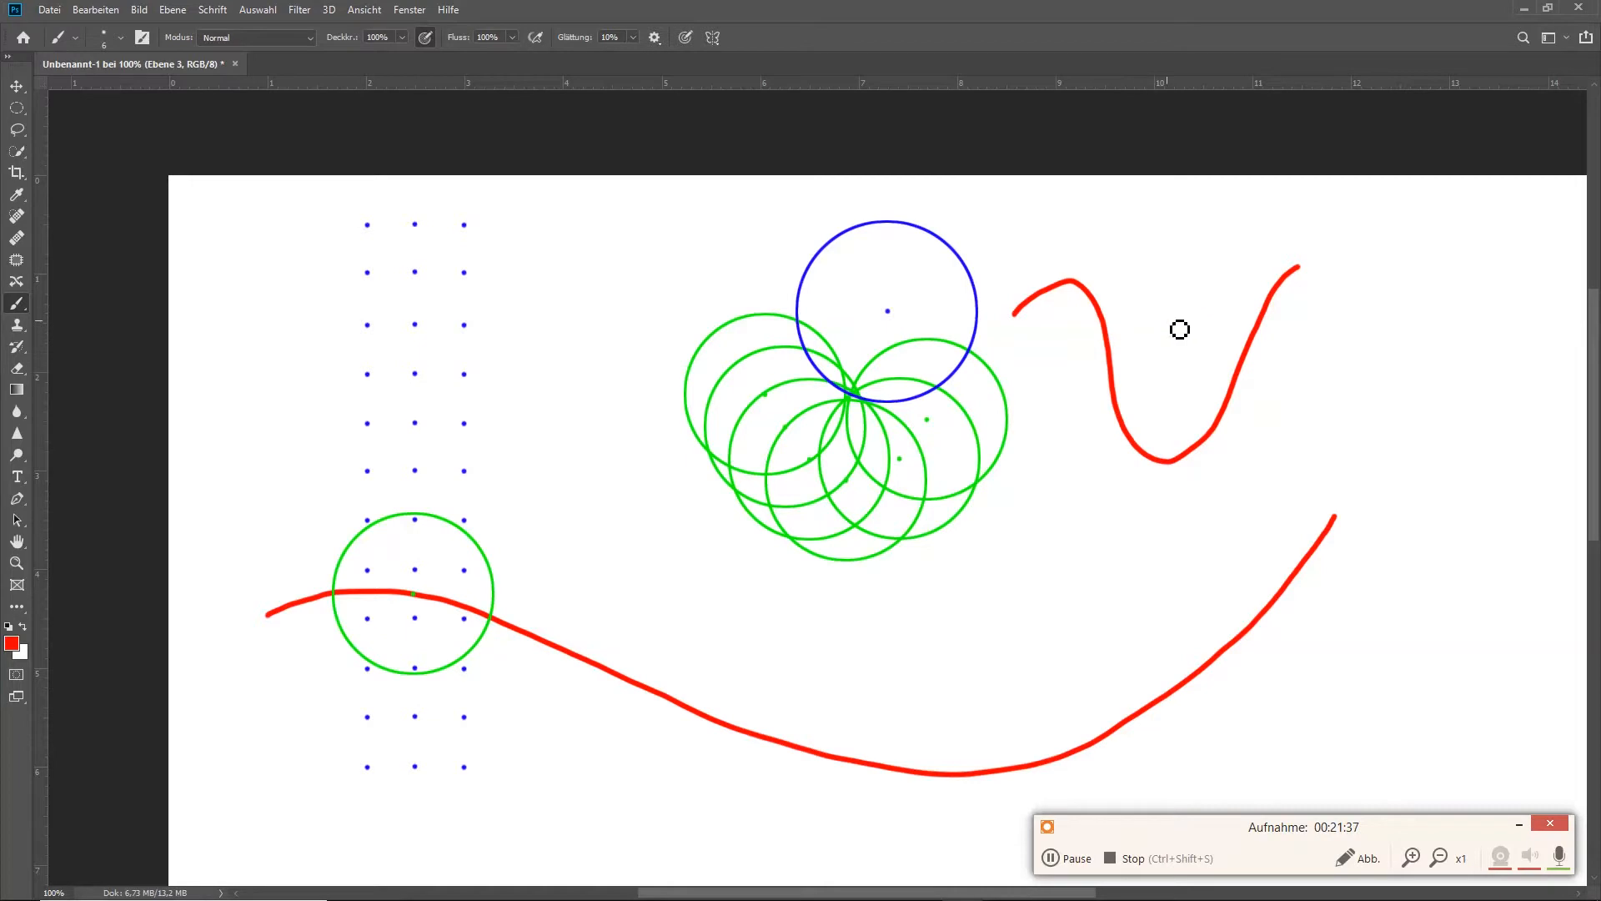
# Reduce the brush size to 1 px and sketch thin offset lines outside and inside the U-shaped red curve
pyautogui.rightClick(1135, 274)
pyautogui.click(1215, 298)
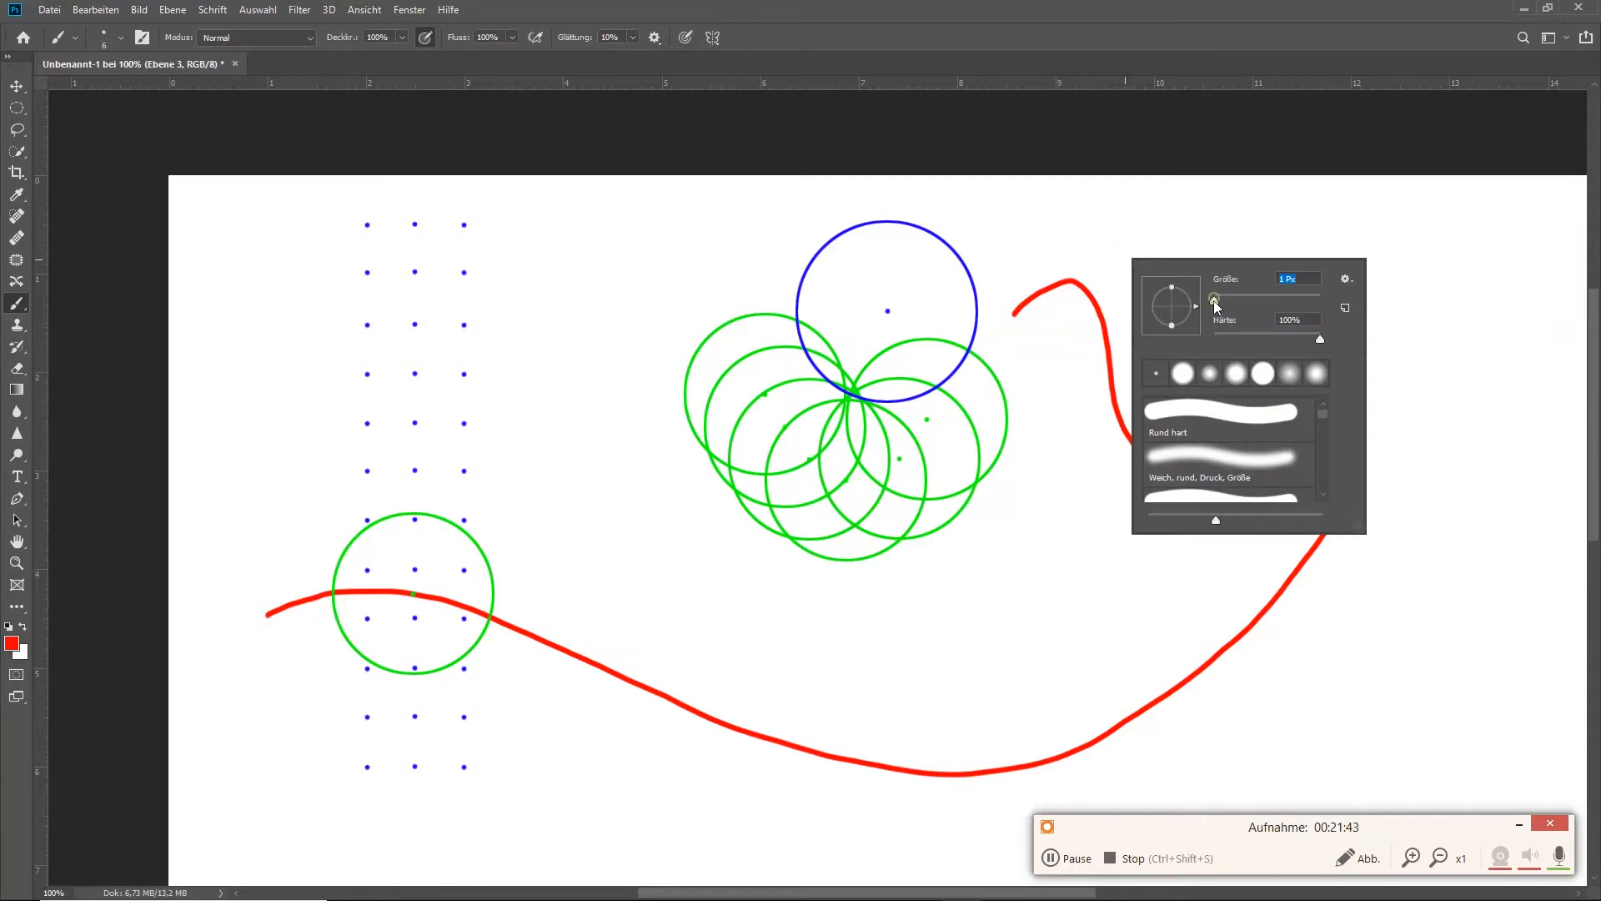
pyautogui.click(1129, 231)
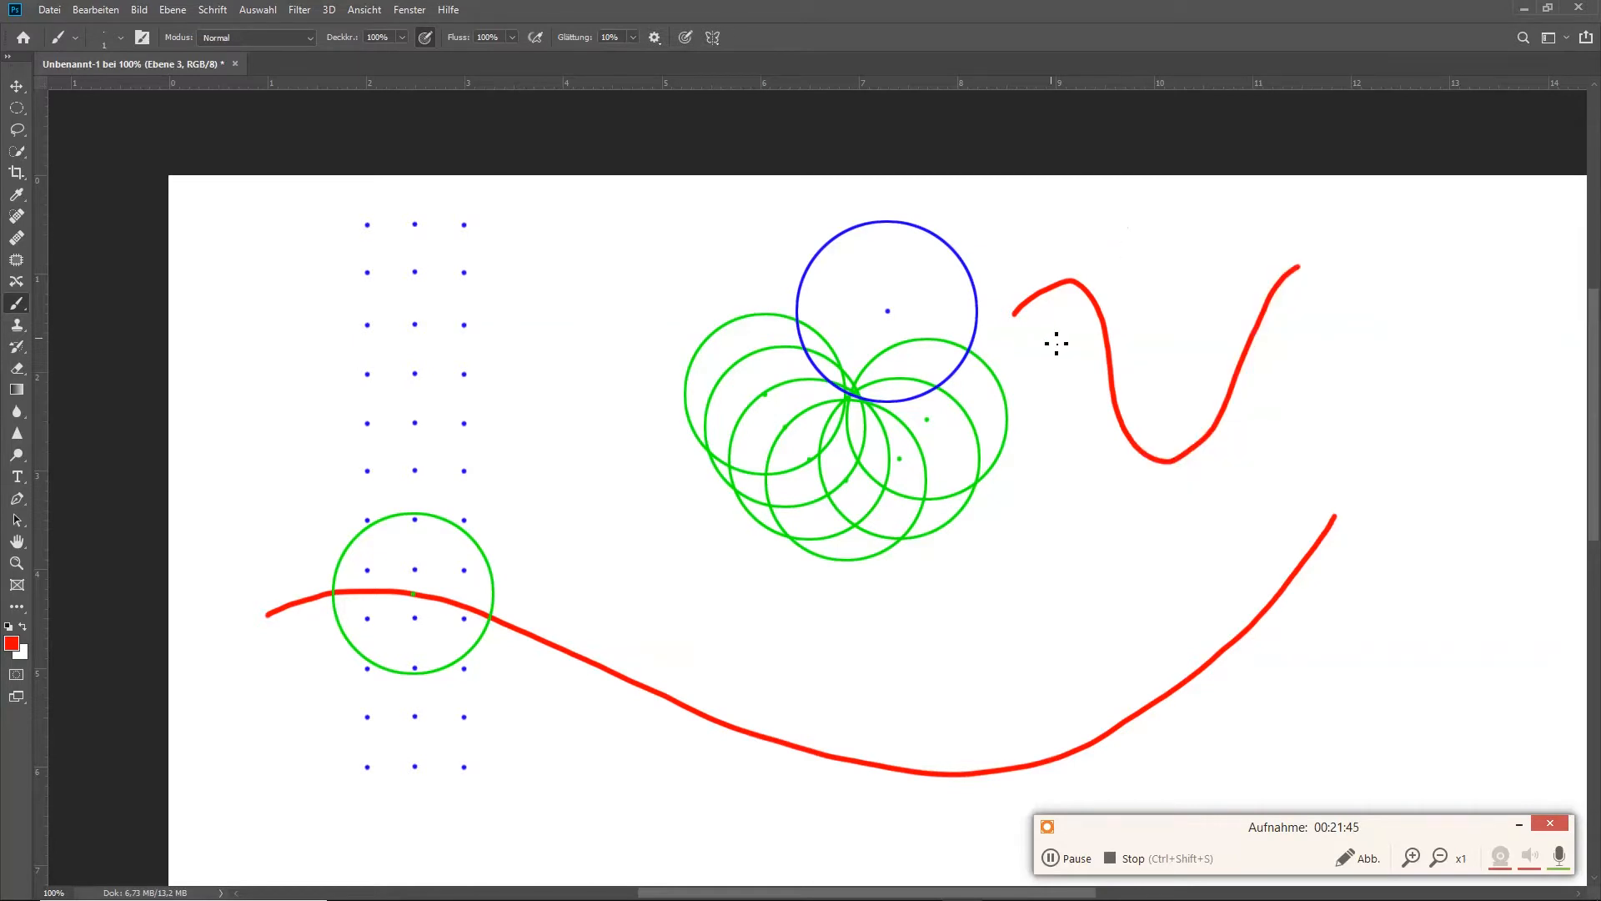
pyautogui.moveTo(1049, 337)
pyautogui.mouseDown()
pyautogui.moveTo(1098, 483)
pyautogui.moveTo(1180, 518)
pyautogui.moveTo(1276, 455)
pyautogui.moveTo(1333, 278)
pyautogui.moveTo(1298, 418)
pyautogui.moveTo(1249, 482)
pyautogui.mouseUp()
pyautogui.moveTo(1119, 260)
pyautogui.mouseDown()
pyautogui.moveTo(1154, 292)
pyautogui.moveTo(1166, 389)
pyautogui.moveTo(1277, 251)
pyautogui.mouseUp()
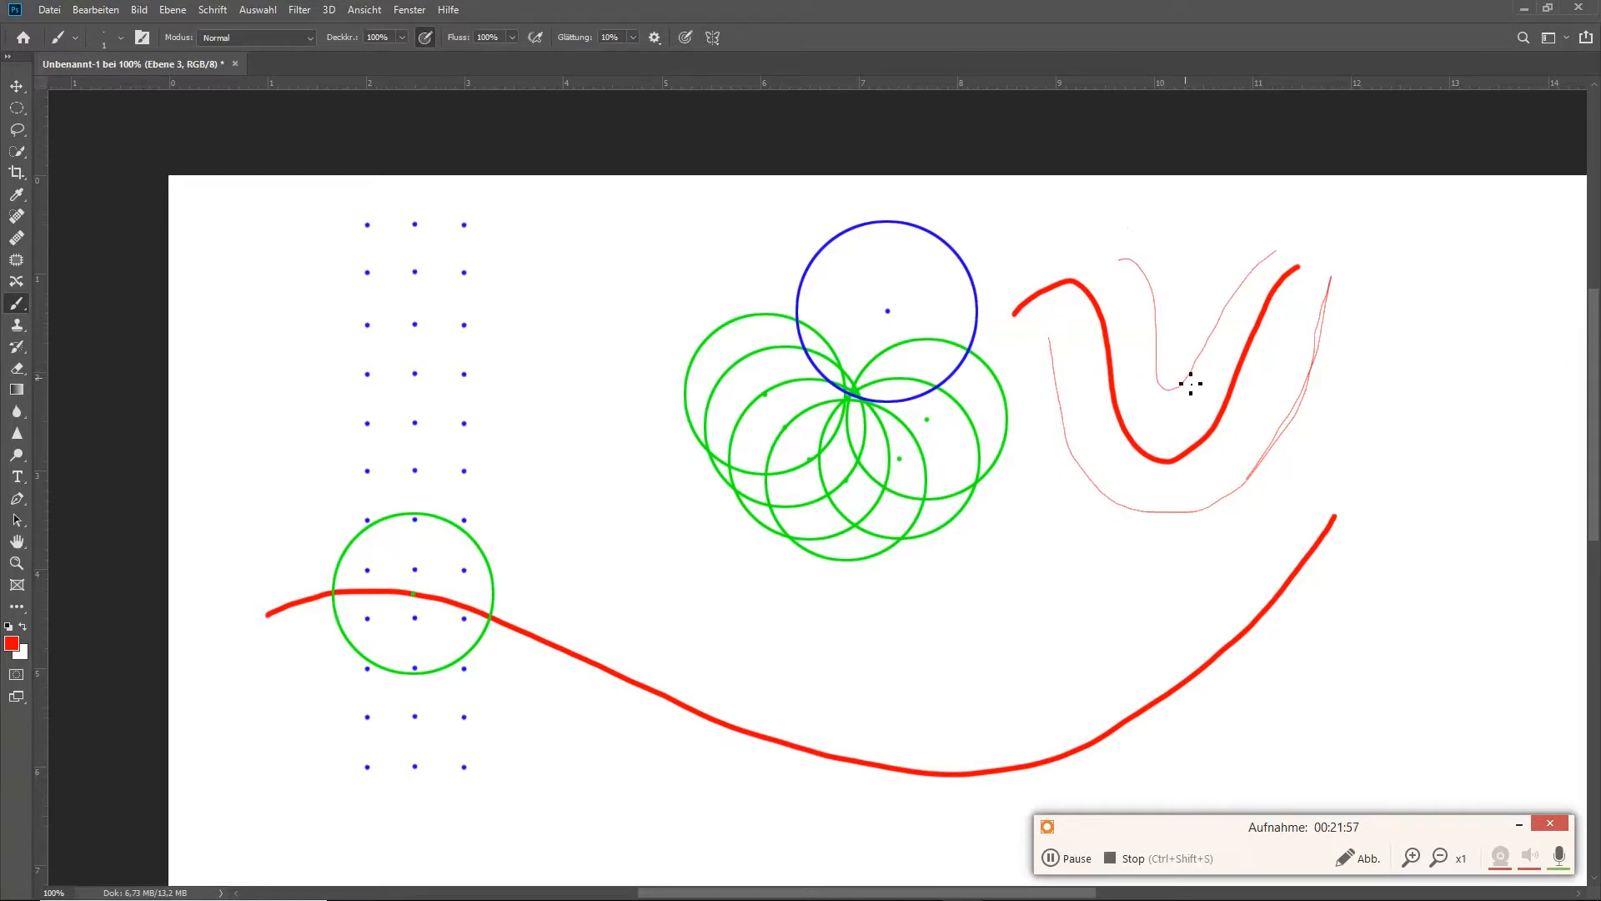
pyautogui.moveTo(1173, 397); pyautogui.dragTo(1171, 434)
pyautogui.moveTo(1160, 411)
pyautogui.mouseDown()
pyautogui.moveTo(1121, 413)
pyautogui.moveTo(1201, 412)
pyautogui.mouseUp()
pyautogui.moveTo(1123, 356); pyautogui.dragTo(1125, 364)
# Erase the thin offset lines and brush a new thin line closely following the inner side of the U-shaped curve
pyautogui.moveTo(1024, 276)
pyautogui.mouseDown()
pyautogui.moveTo(1102, 288)
pyautogui.moveTo(1143, 430)
pyautogui.moveTo(1177, 422)
pyautogui.moveTo(1267, 239)
pyautogui.mouseUp()
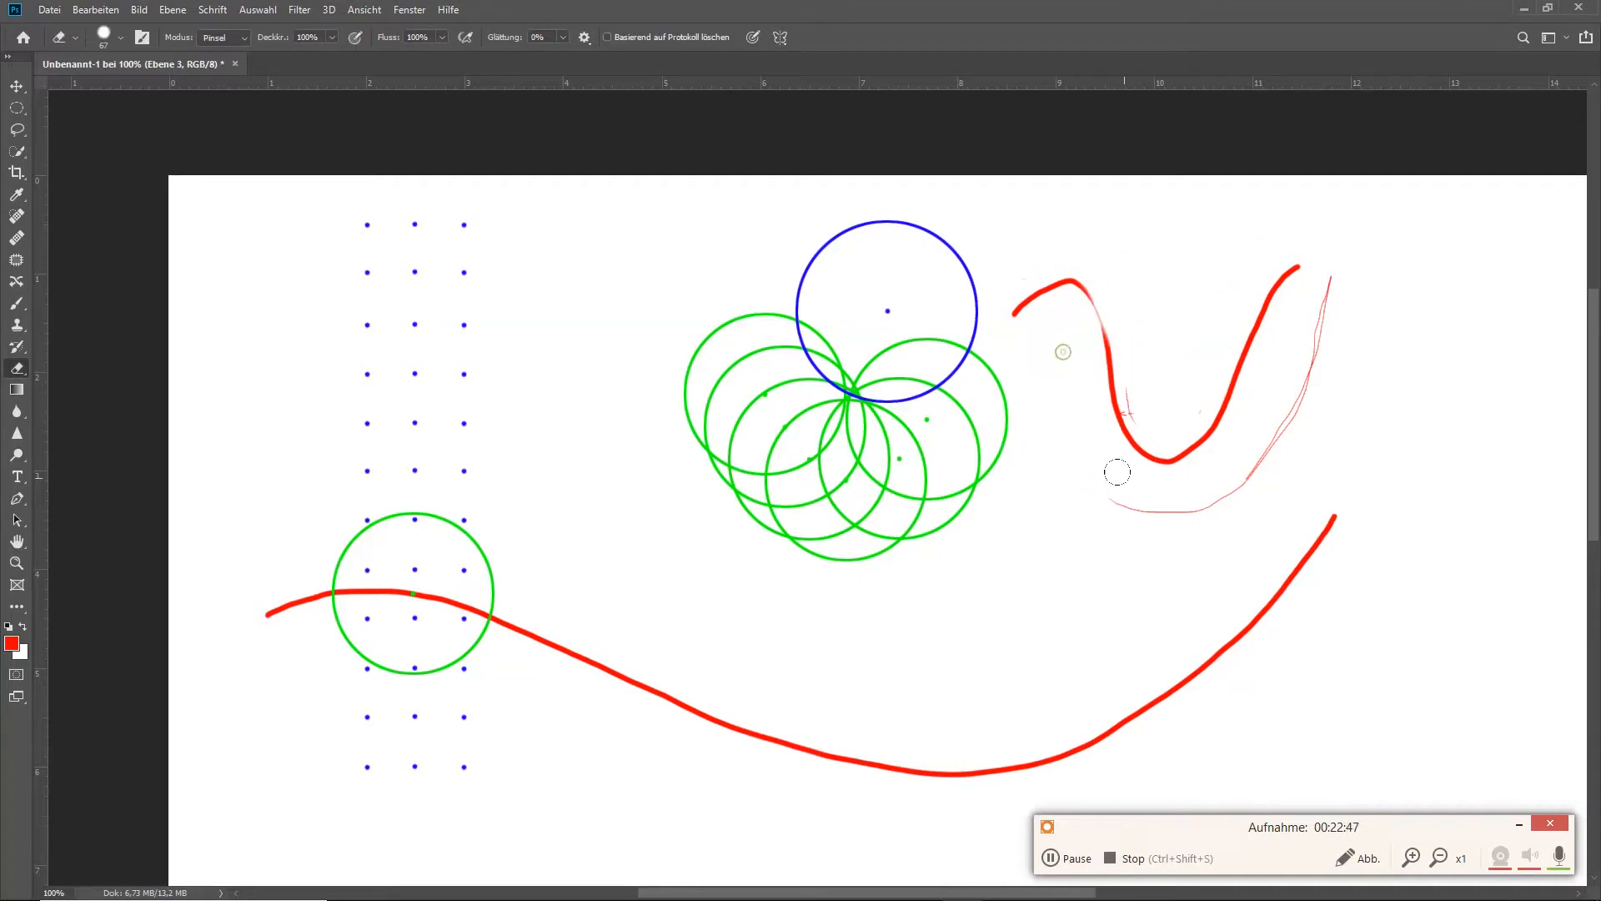
pyautogui.moveTo(1149, 490)
pyautogui.mouseDown()
pyautogui.moveTo(1269, 367)
pyautogui.moveTo(1319, 278)
pyautogui.mouseUp()
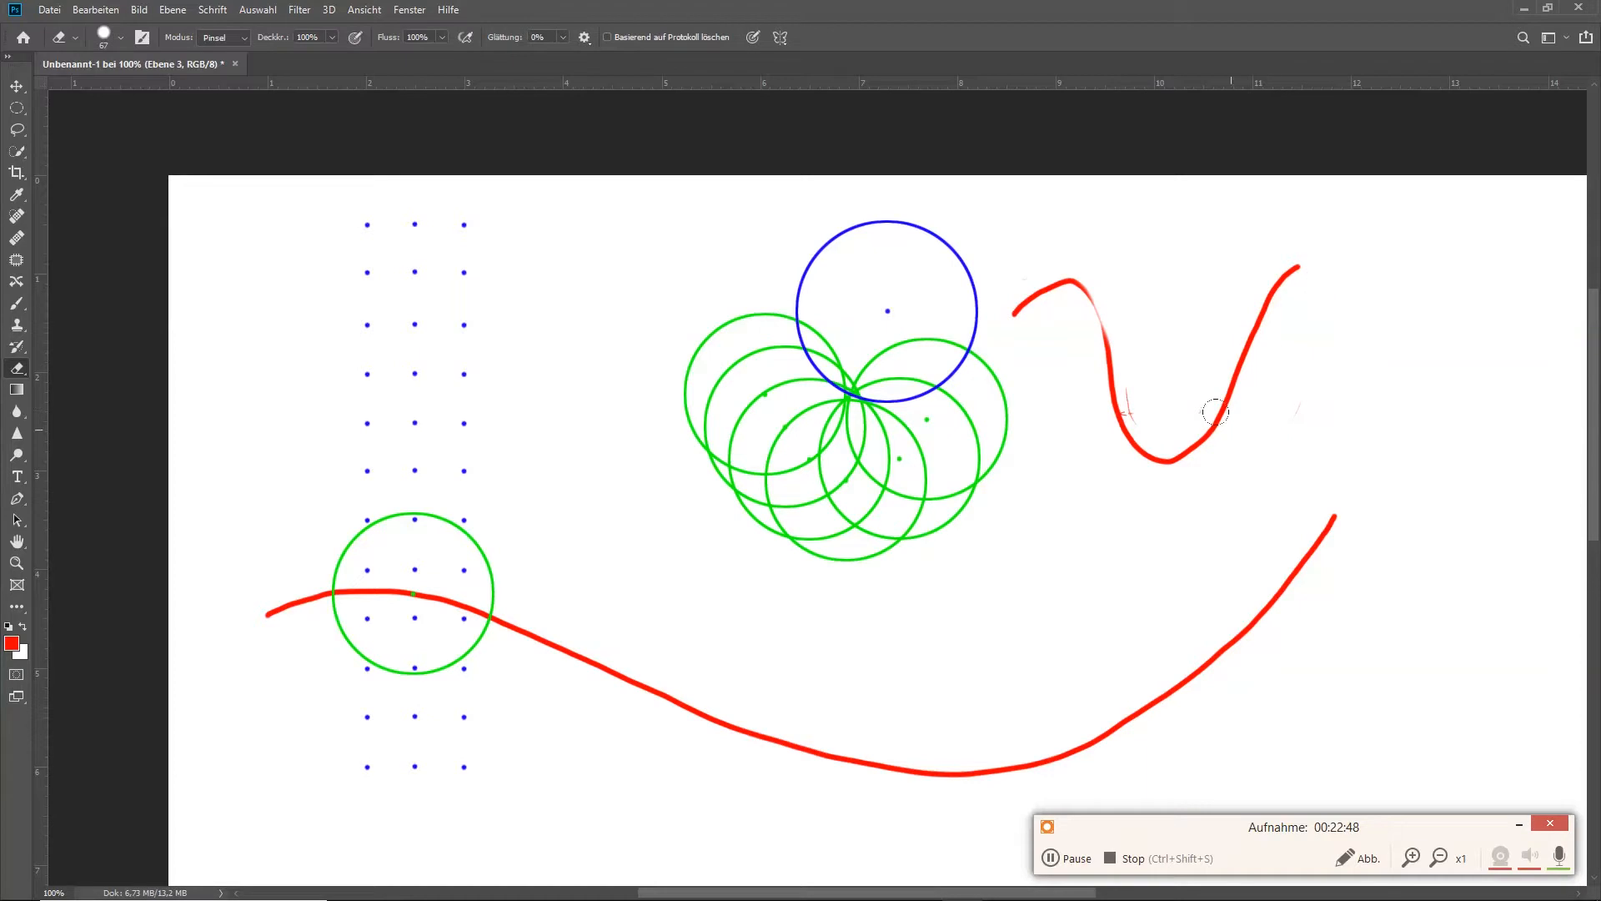
pyautogui.press('b')
pyautogui.moveTo(1016, 302)
pyautogui.mouseDown()
pyautogui.moveTo(1054, 261)
pyautogui.moveTo(1104, 286)
pyautogui.moveTo(1173, 422)
pyautogui.moveTo(1245, 243)
pyautogui.mouseUp()
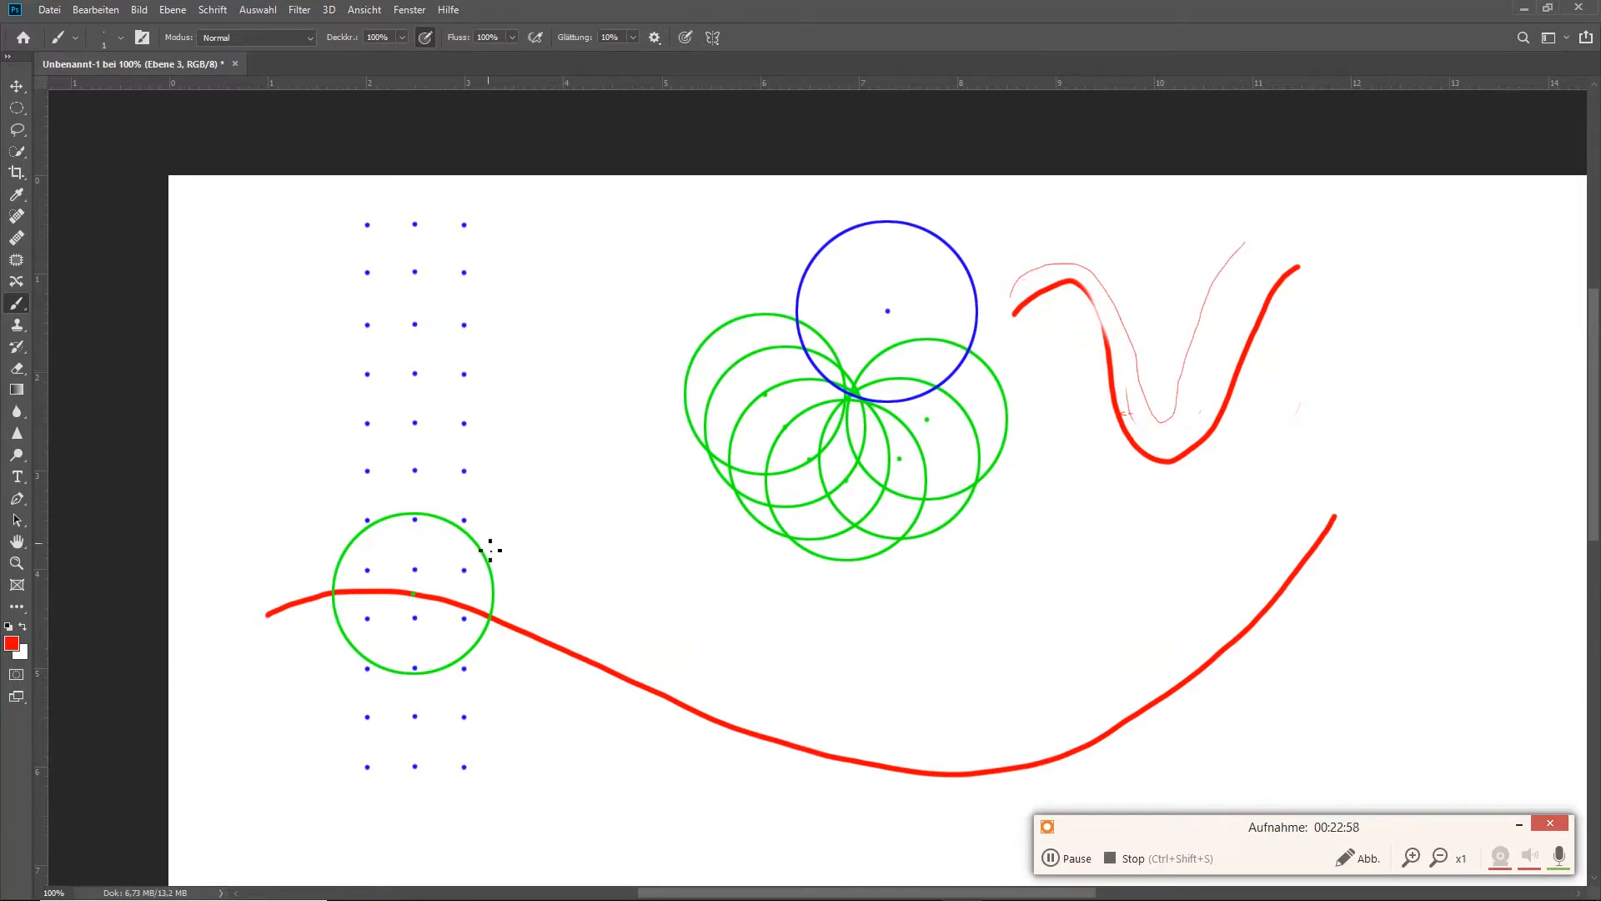
# Mark the green circle with a small arrow, and sketch a small circle at the long curve's start and a large one around its lowest part
pyautogui.moveTo(512, 535); pyautogui.dragTo(494, 548)
pyautogui.moveTo(258, 592)
pyautogui.mouseDown()
pyautogui.moveTo(290, 619)
pyautogui.moveTo(239, 632)
pyautogui.moveTo(280, 640)
pyautogui.mouseUp()
pyautogui.moveTo(919, 624)
pyautogui.mouseDown()
pyautogui.moveTo(886, 637)
pyautogui.moveTo(901, 858)
pyautogui.moveTo(983, 601)
pyautogui.moveTo(915, 871)
pyautogui.moveTo(1005, 615)
pyautogui.moveTo(811, 812)
pyautogui.moveTo(976, 868)
pyautogui.moveTo(1046, 683)
pyautogui.moveTo(1024, 649)
pyautogui.mouseUp()
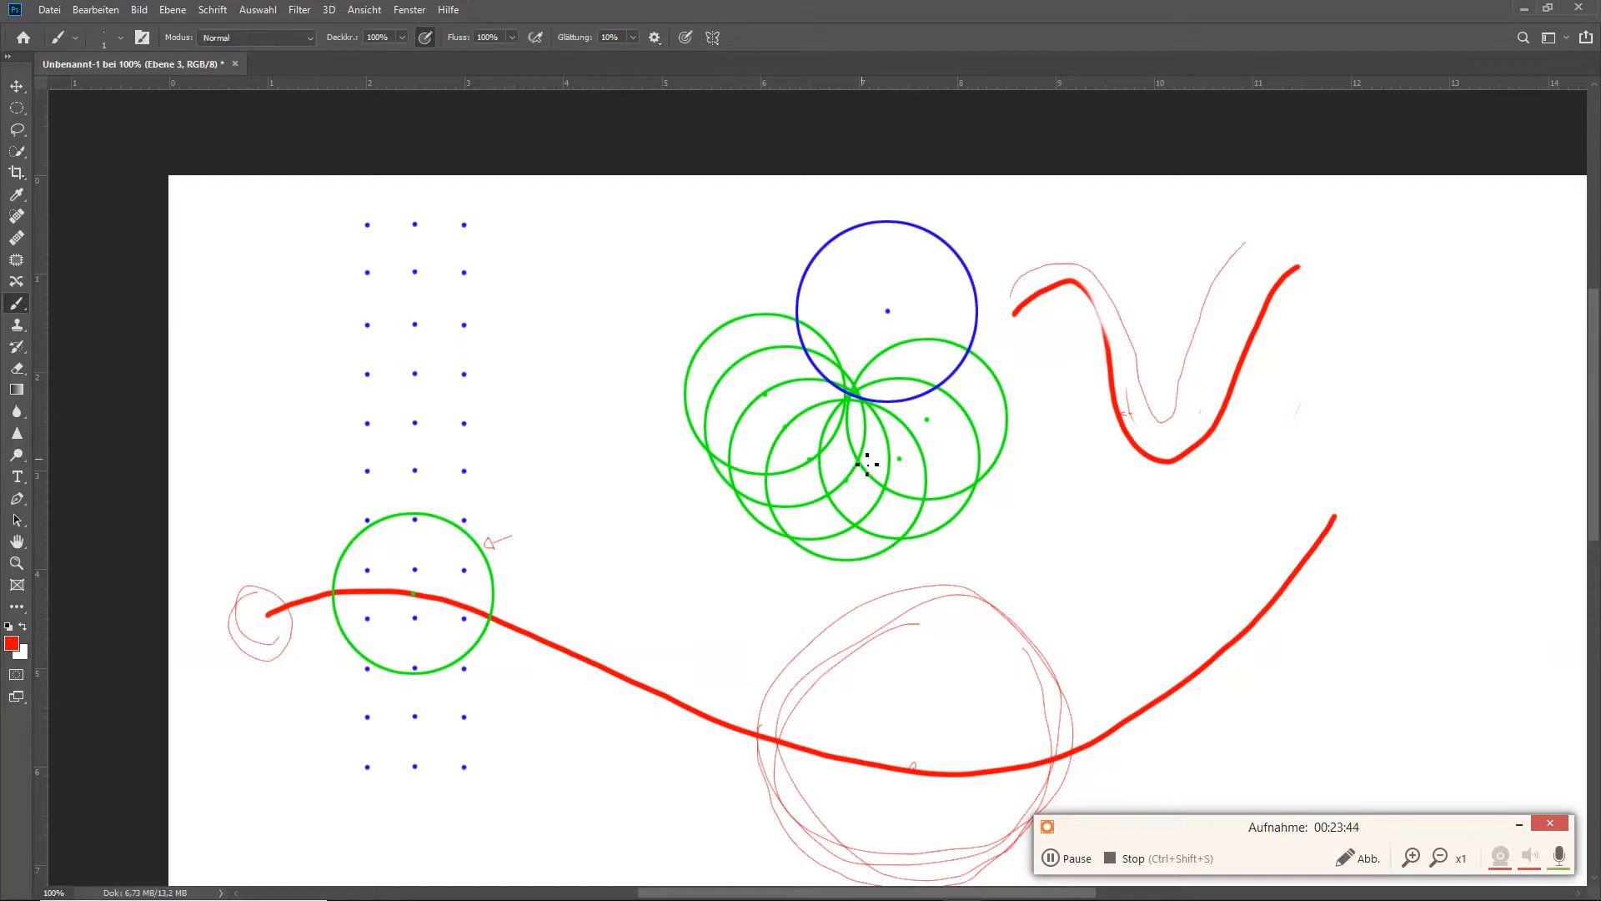
pyautogui.moveTo(1164, 417); pyautogui.dragTo(1168, 458)
pyautogui.moveTo(1019, 341); pyautogui.dragTo(1023, 347)
pyautogui.moveTo(1291, 298); pyautogui.dragTo(1303, 297)
# Switch back to Houdini and read the attribute transfer and foreach sections of the transfer_Attributes code
pyautogui.moveTo(838, 898)
pyautogui.click(818, 805)
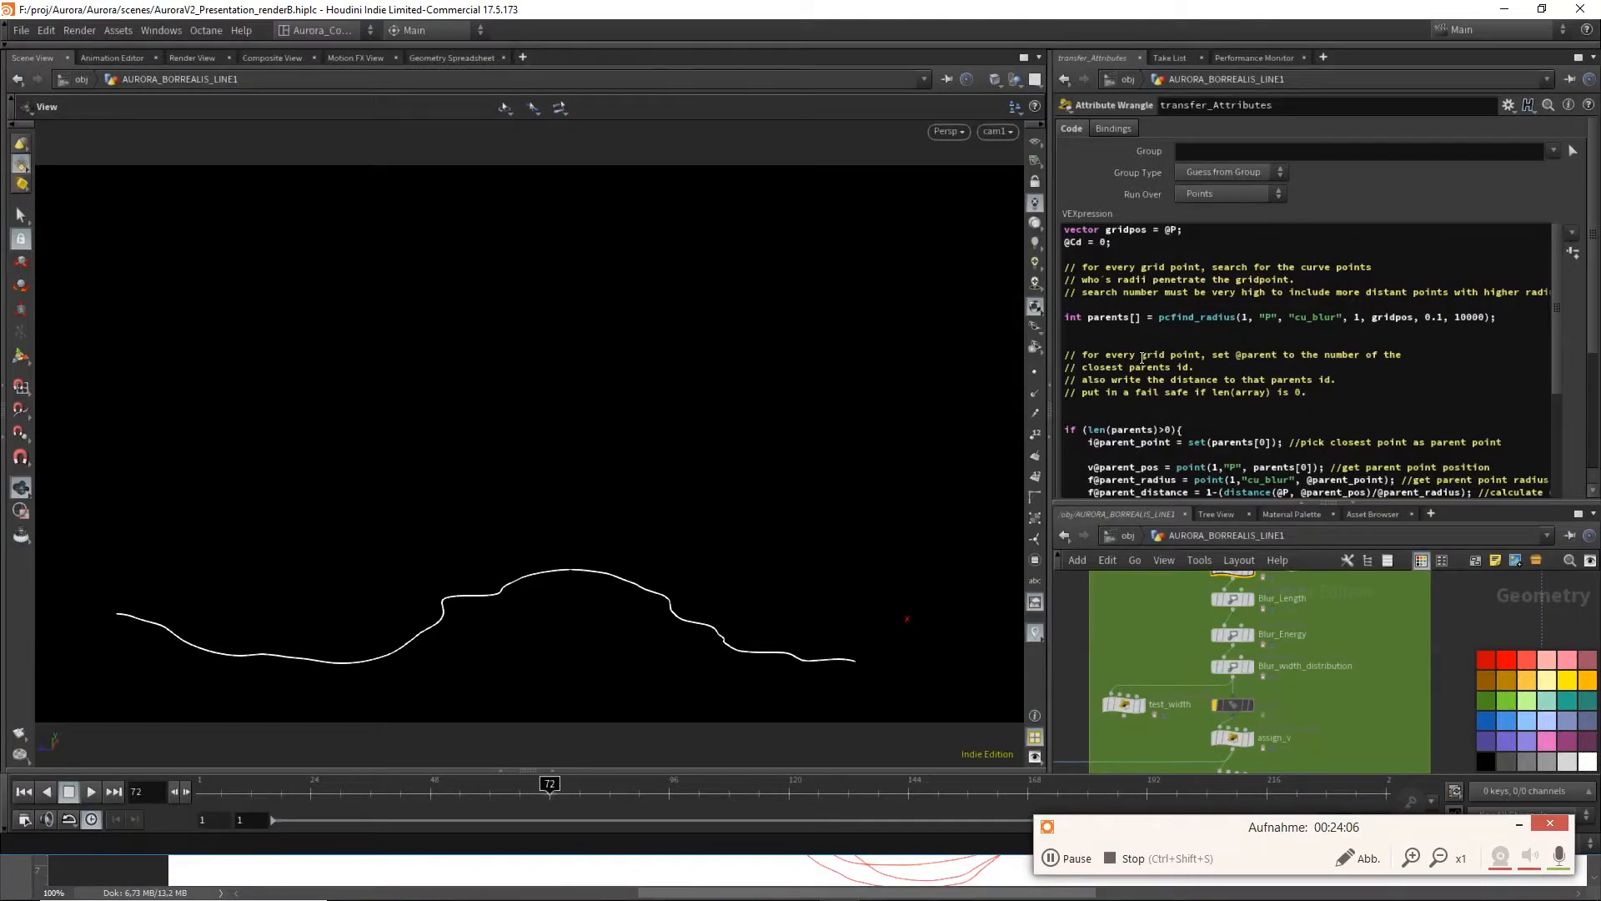
pyautogui.scroll(-7, 1143, 357)
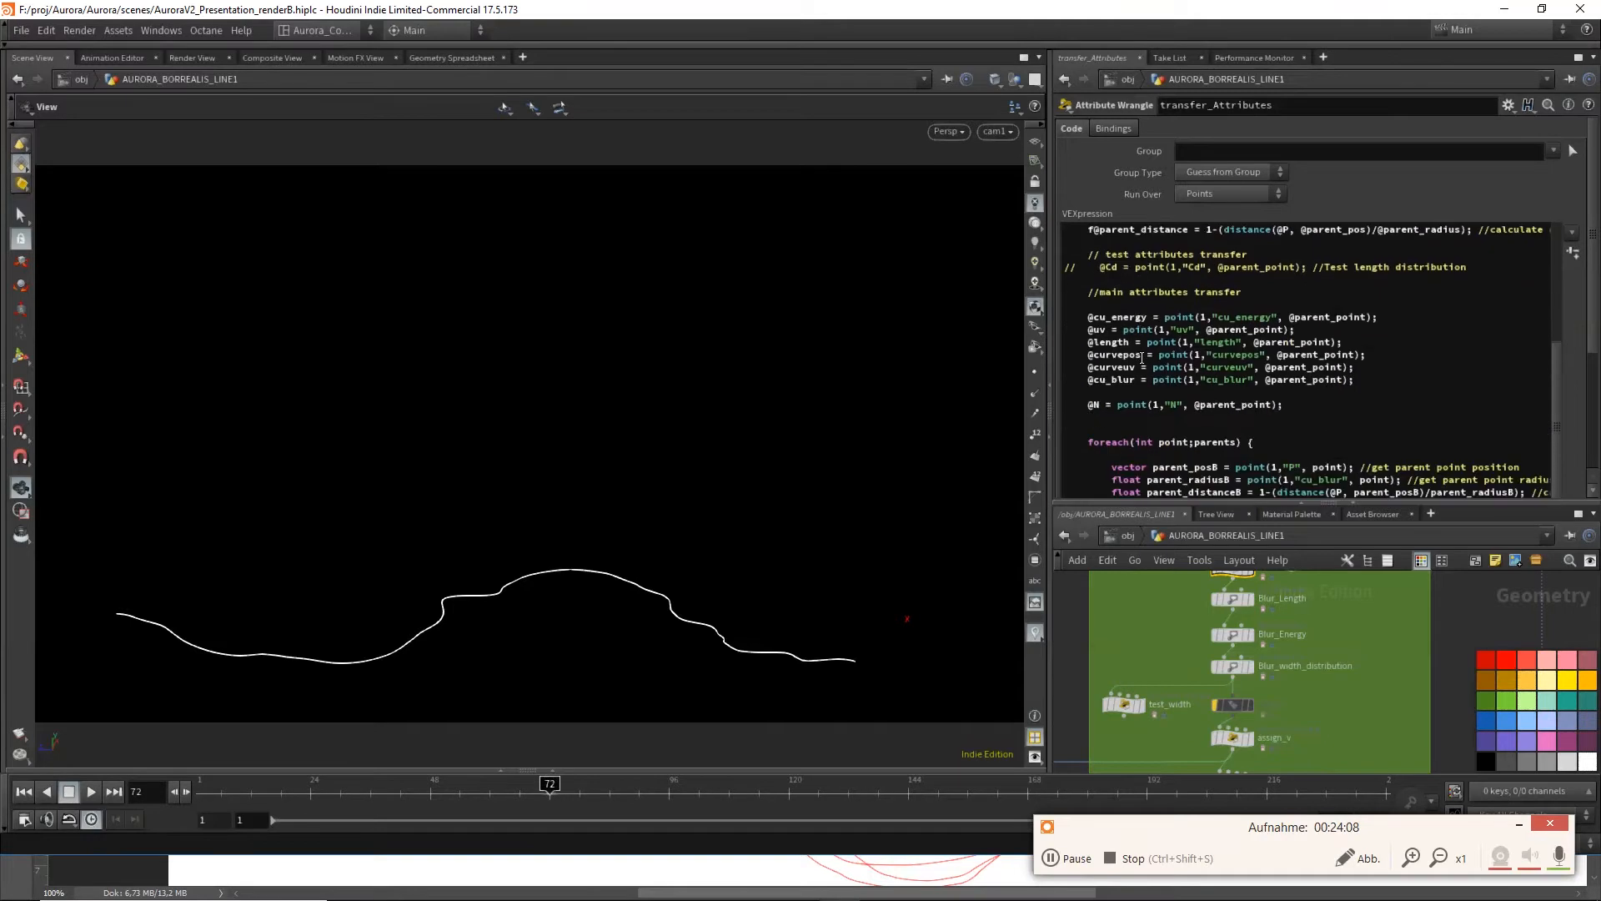
pyautogui.scroll(-3, 1226, 381)
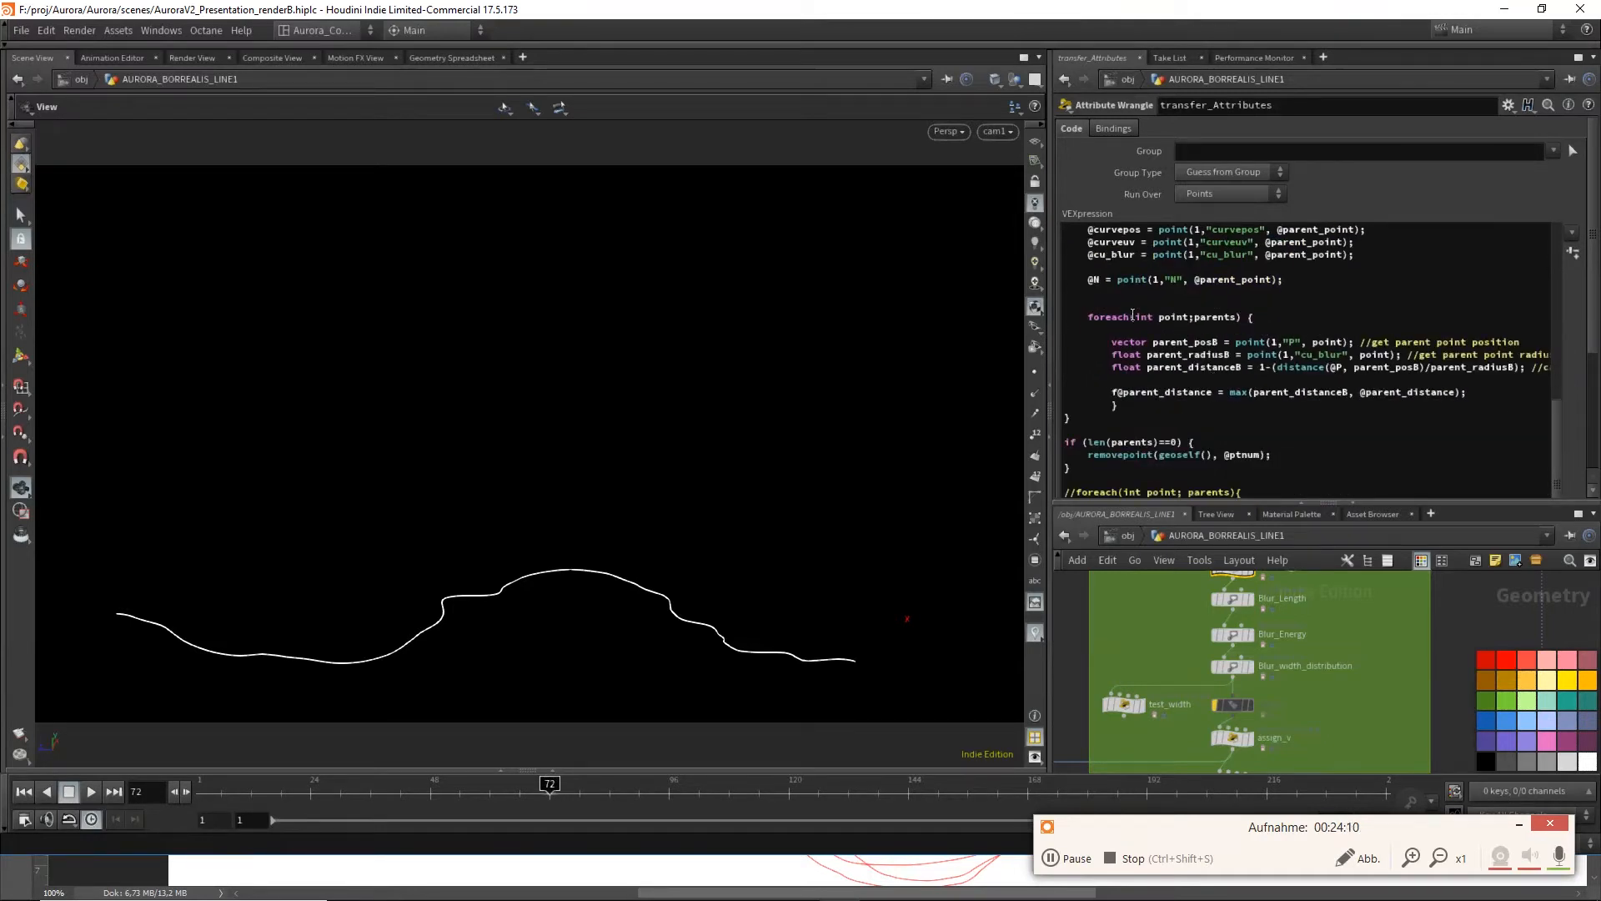
pyautogui.scroll(2, 1132, 321)
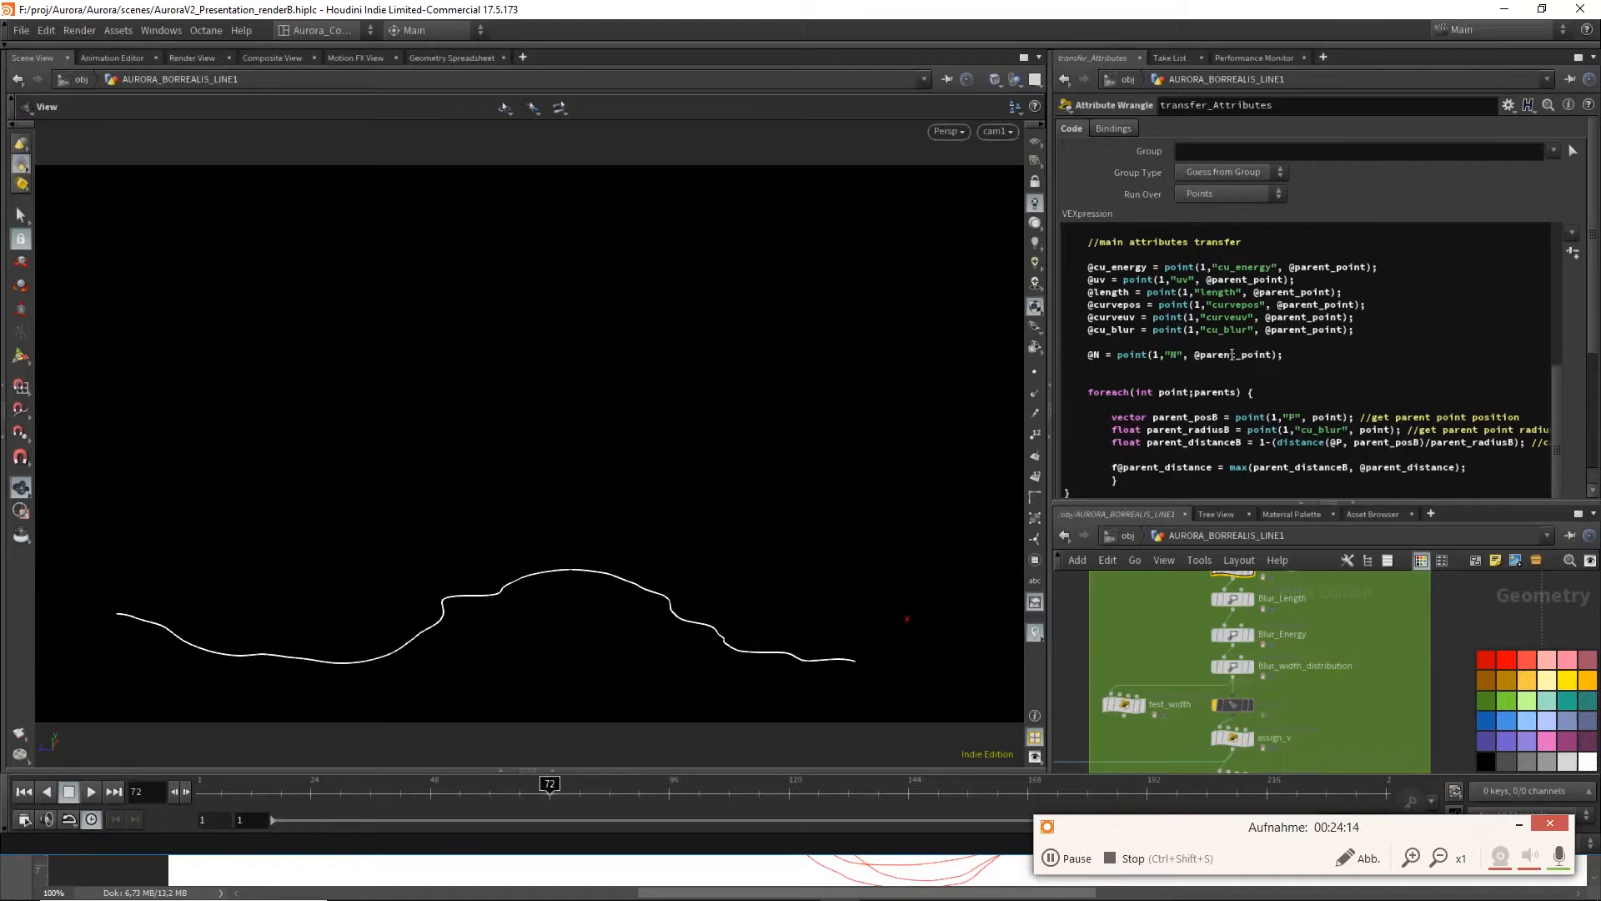
pyautogui.scroll(-2, 1230, 355)
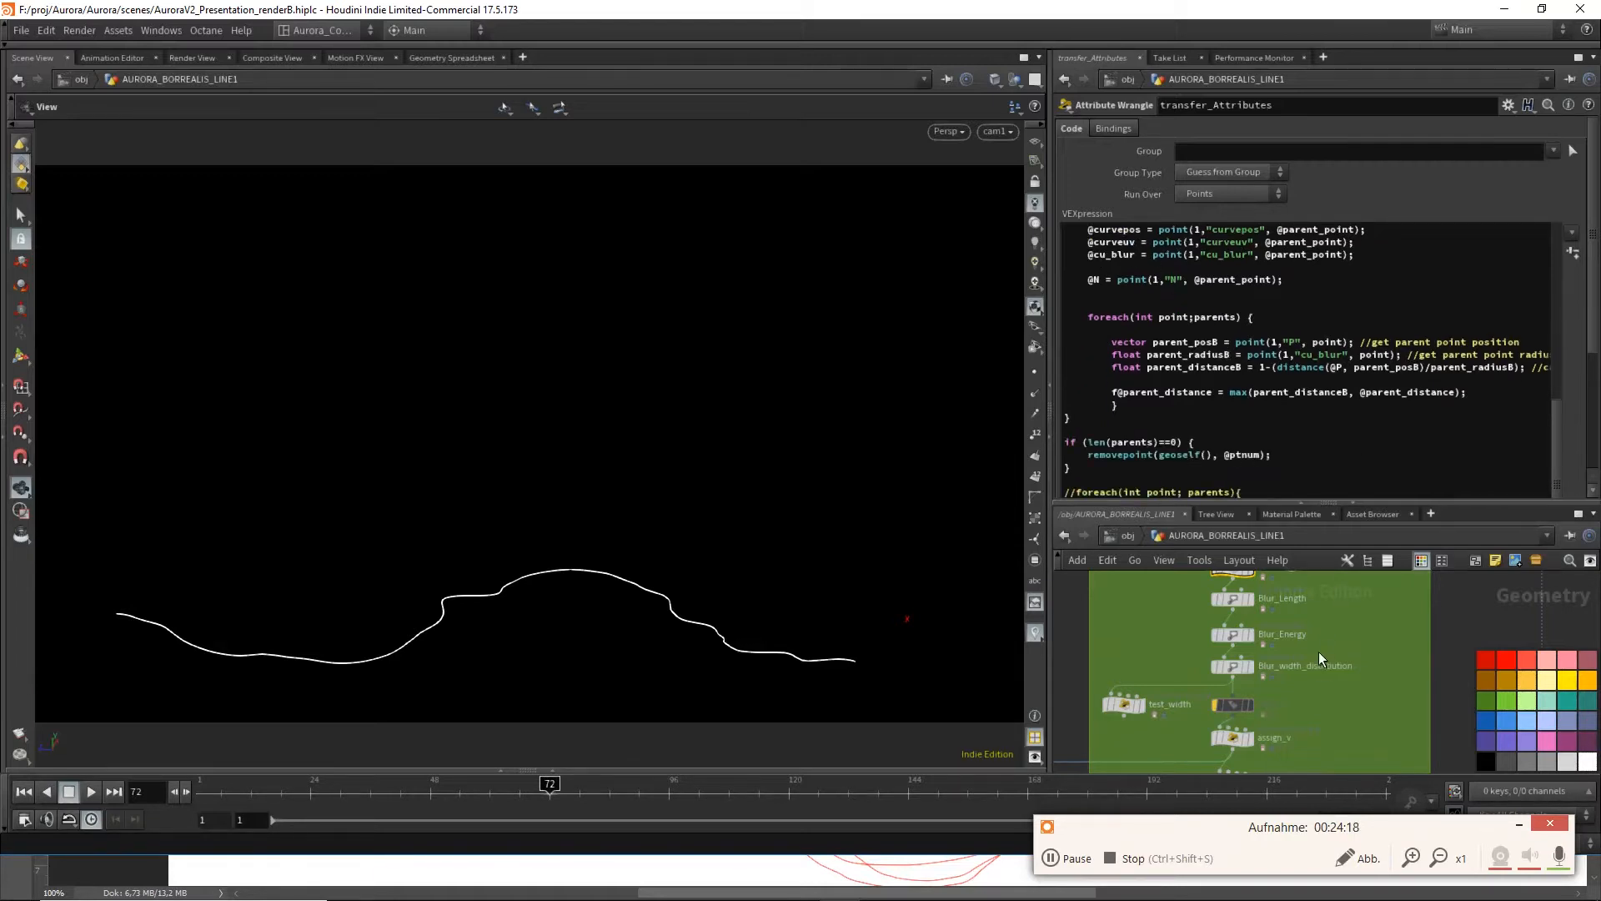
# Display the Blur_Length result and the testramp_U colour ramp, and inspect the coloured band from above
pyautogui.moveTo(1328, 632); pyautogui.dragTo(1286, 639, button='middle')
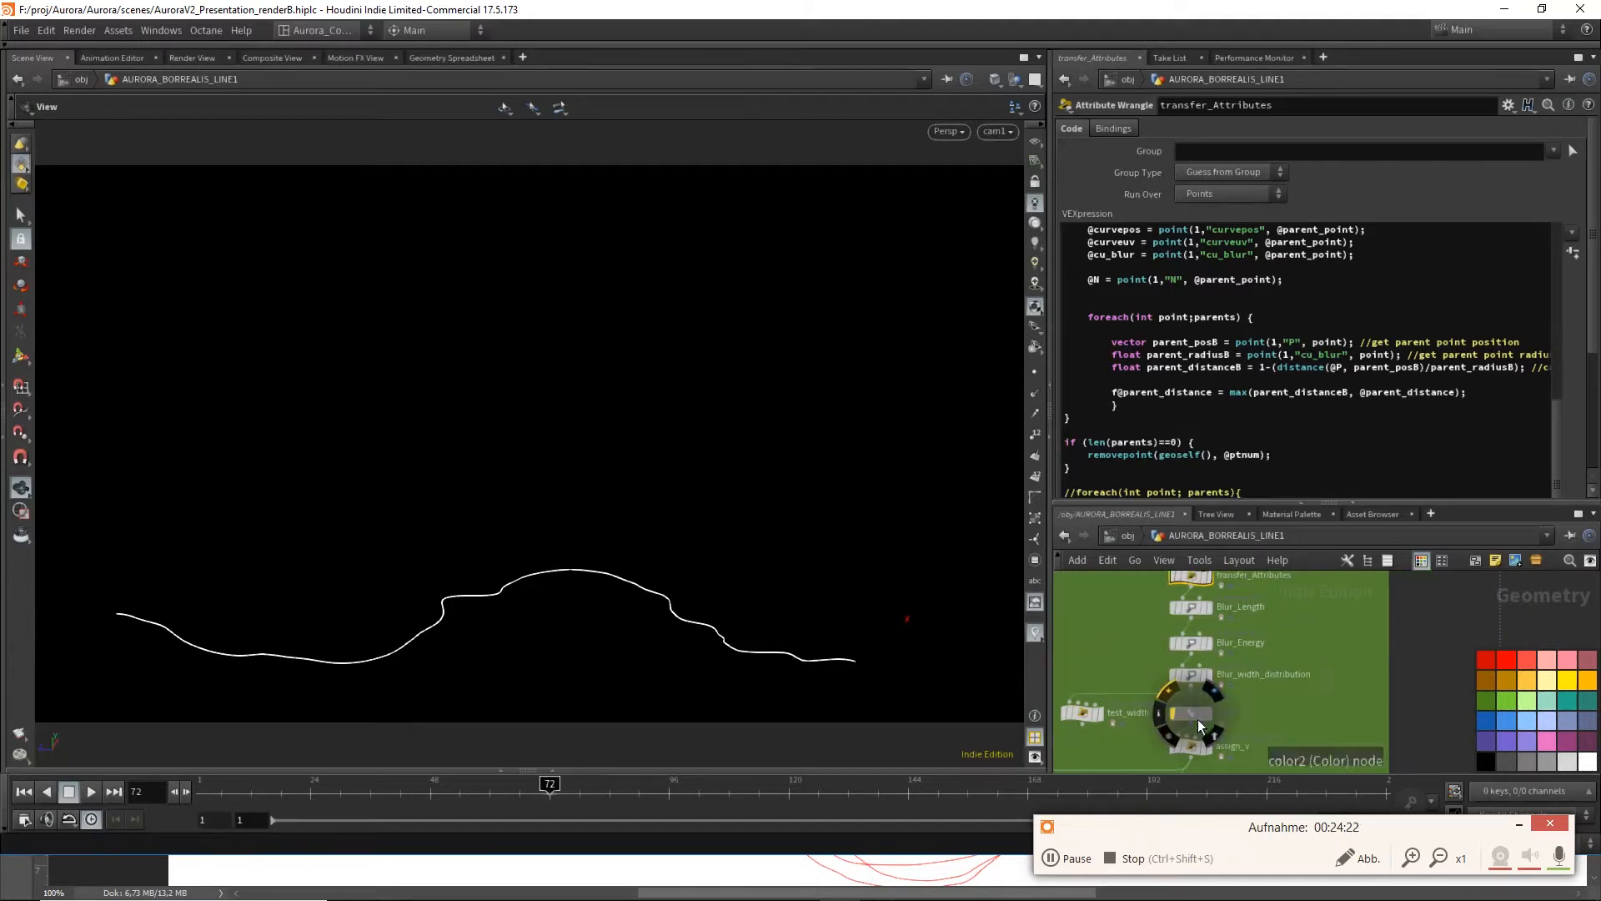
pyautogui.click(1209, 611)
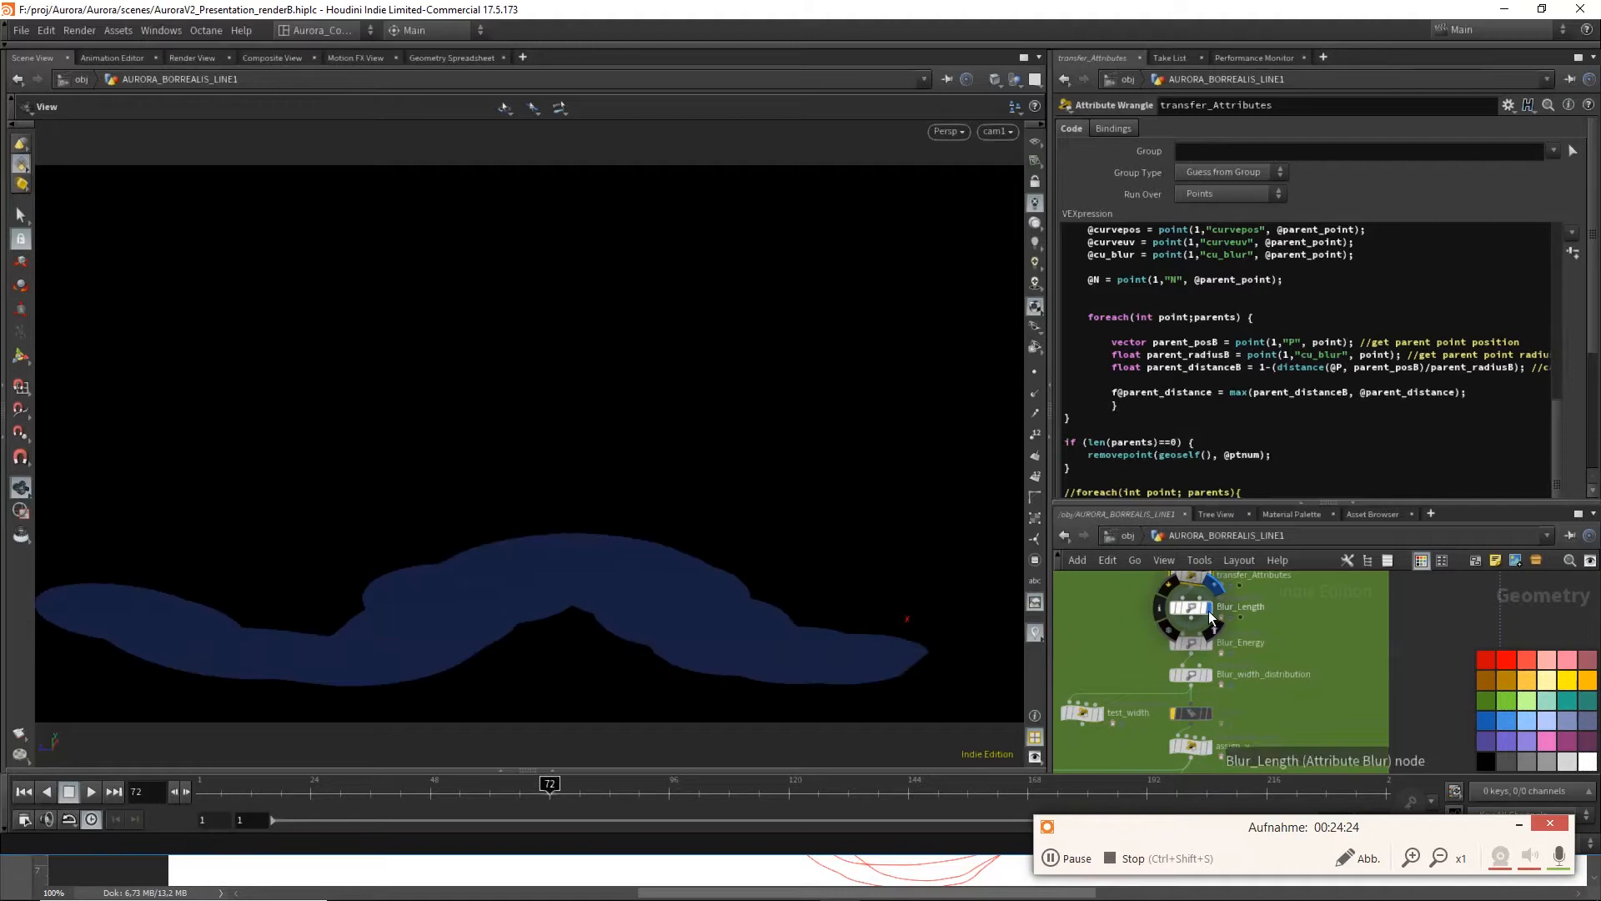
pyautogui.moveTo(1102, 684); pyautogui.dragTo(1204, 630, button='middle')
pyautogui.moveTo(1109, 646); pyautogui.dragTo(1195, 590, button='middle')
pyautogui.click(1149, 691)
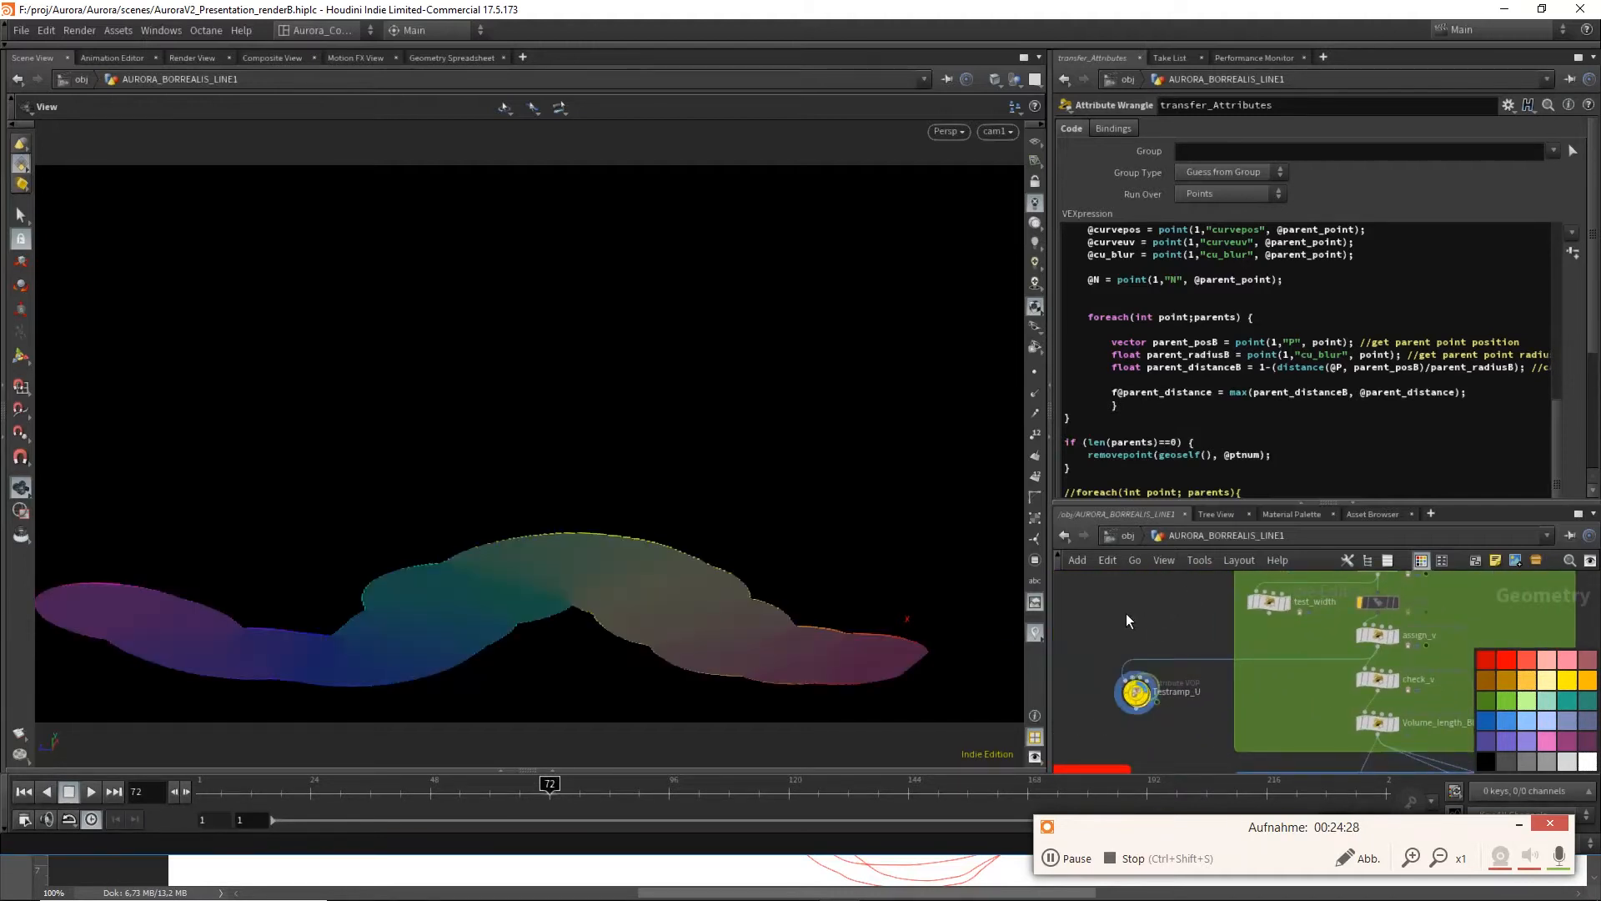
pyautogui.moveTo(594, 507); pyautogui.dragTo(603, 601)
pyautogui.moveTo(596, 484); pyautogui.dragTo(667, 538, button='middle')
pyautogui.moveTo(667, 538); pyautogui.dragTo(536, 471, button='right')
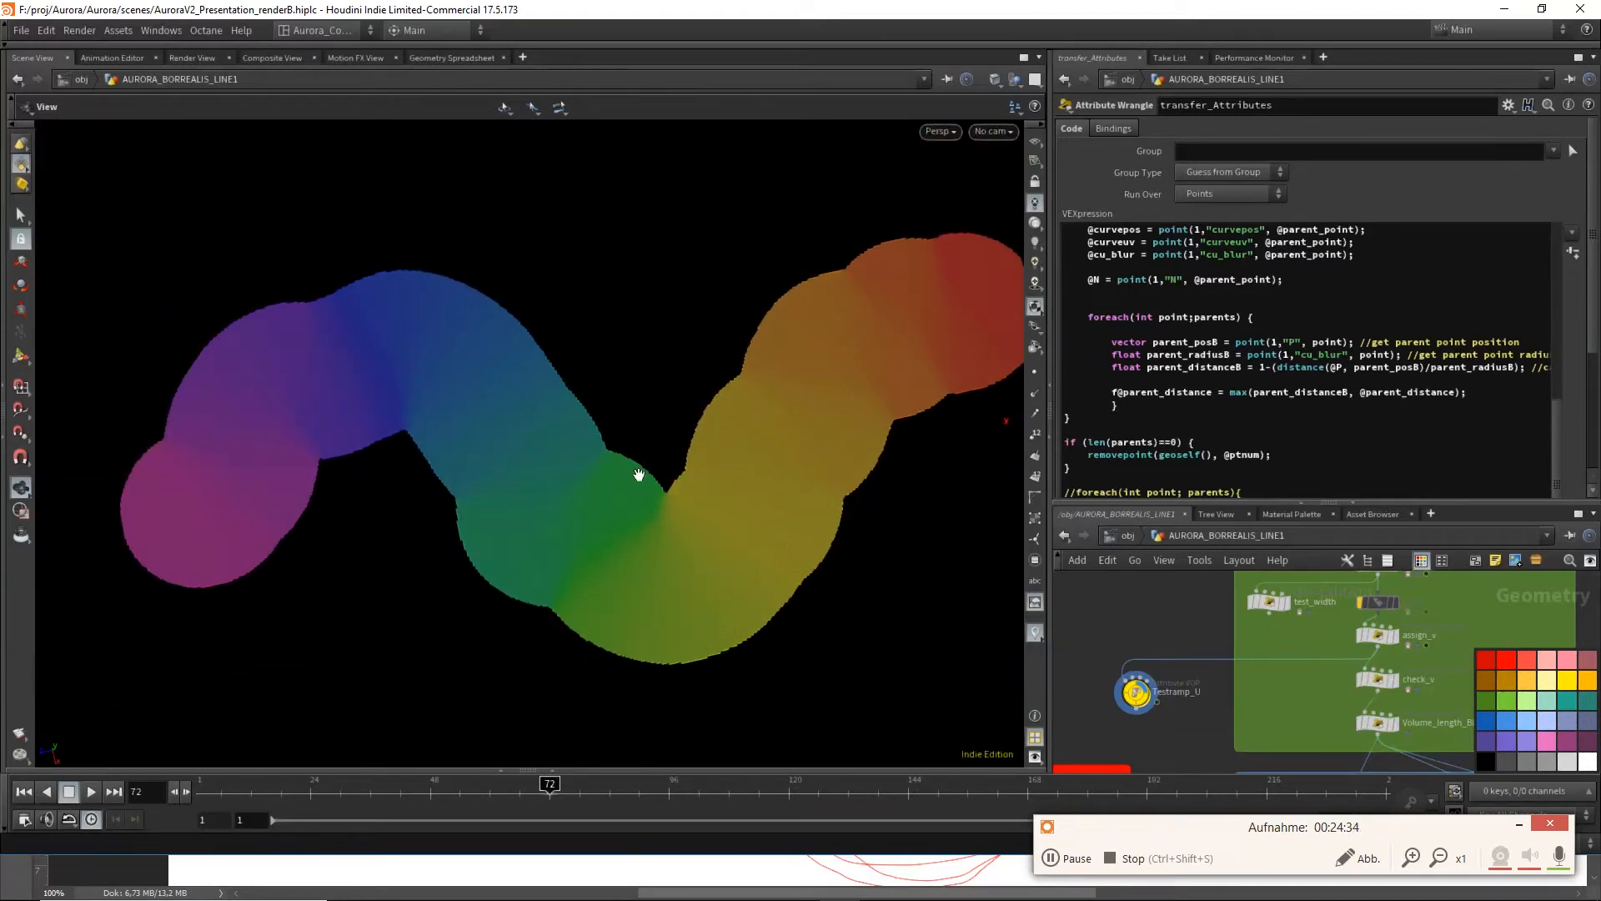
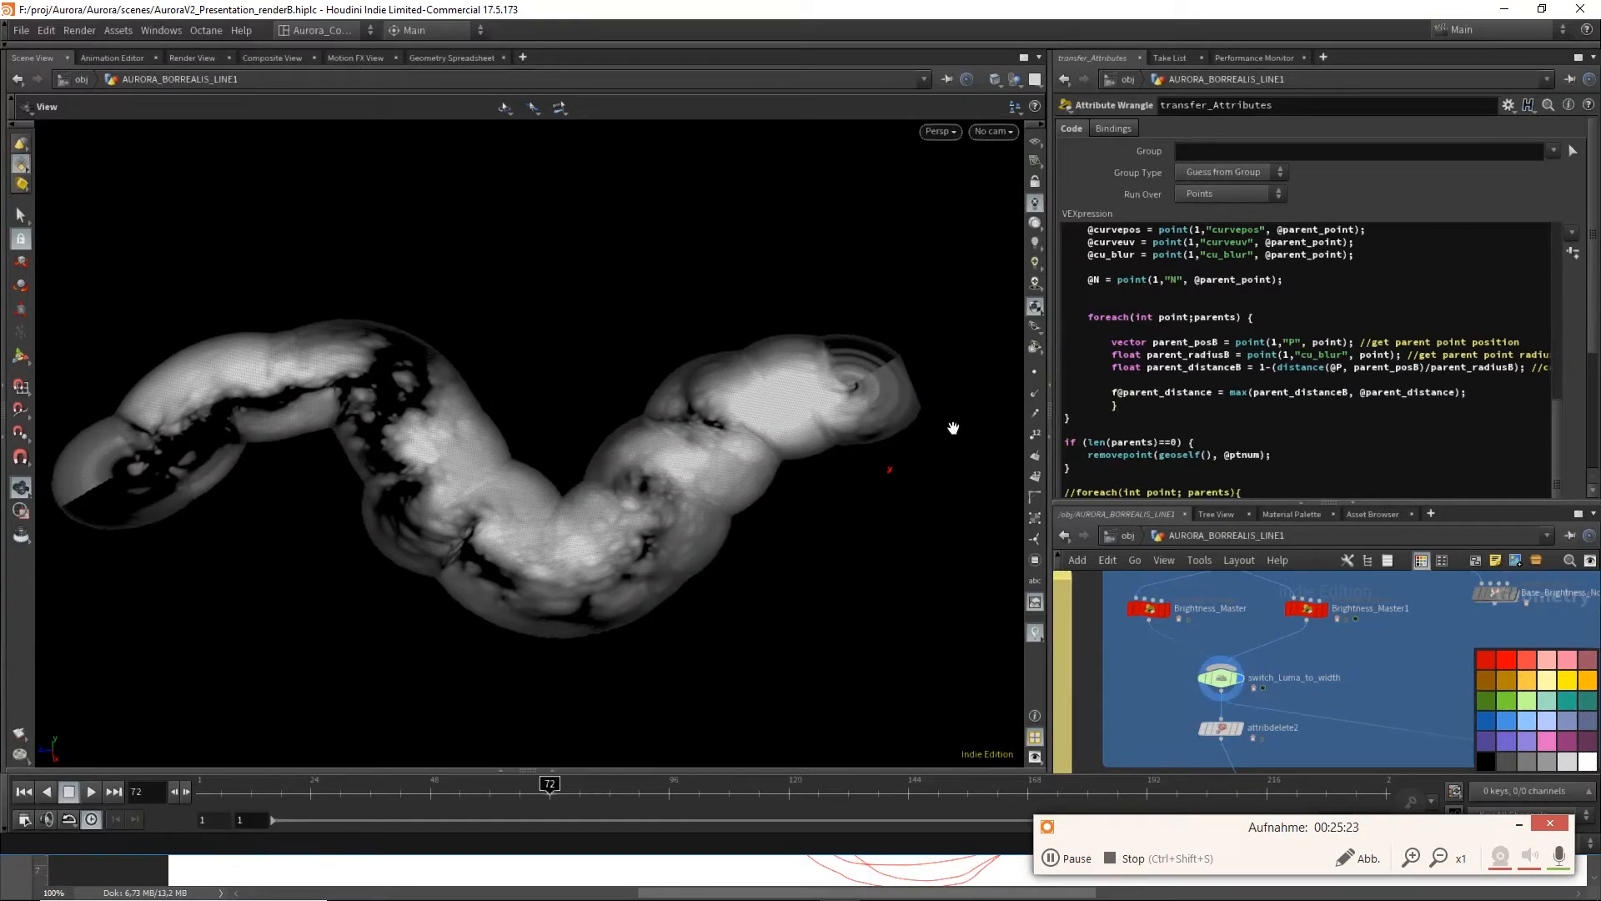
# Examine the brightness nodes, enter Base_Brightness_Noise1 and inspect its SPEED PASSTHROUGH and LENGTHBASED MOTION groups in the enlarged network editor
pyautogui.moveTo(1335, 670)
pyautogui.mouseDown(button='middle')
pyautogui.moveTo(1299, 581)
pyautogui.moveTo(1334, 573)
pyautogui.mouseUp(button='middle')
pyautogui.moveTo(1294, 660); pyautogui.dragTo(1292, 590, button='middle')
pyautogui.moveTo(1316, 698); pyautogui.dragTo(1298, 745, button='middle')
pyautogui.moveTo(1292, 626); pyautogui.dragTo(1329, 686, button='middle')
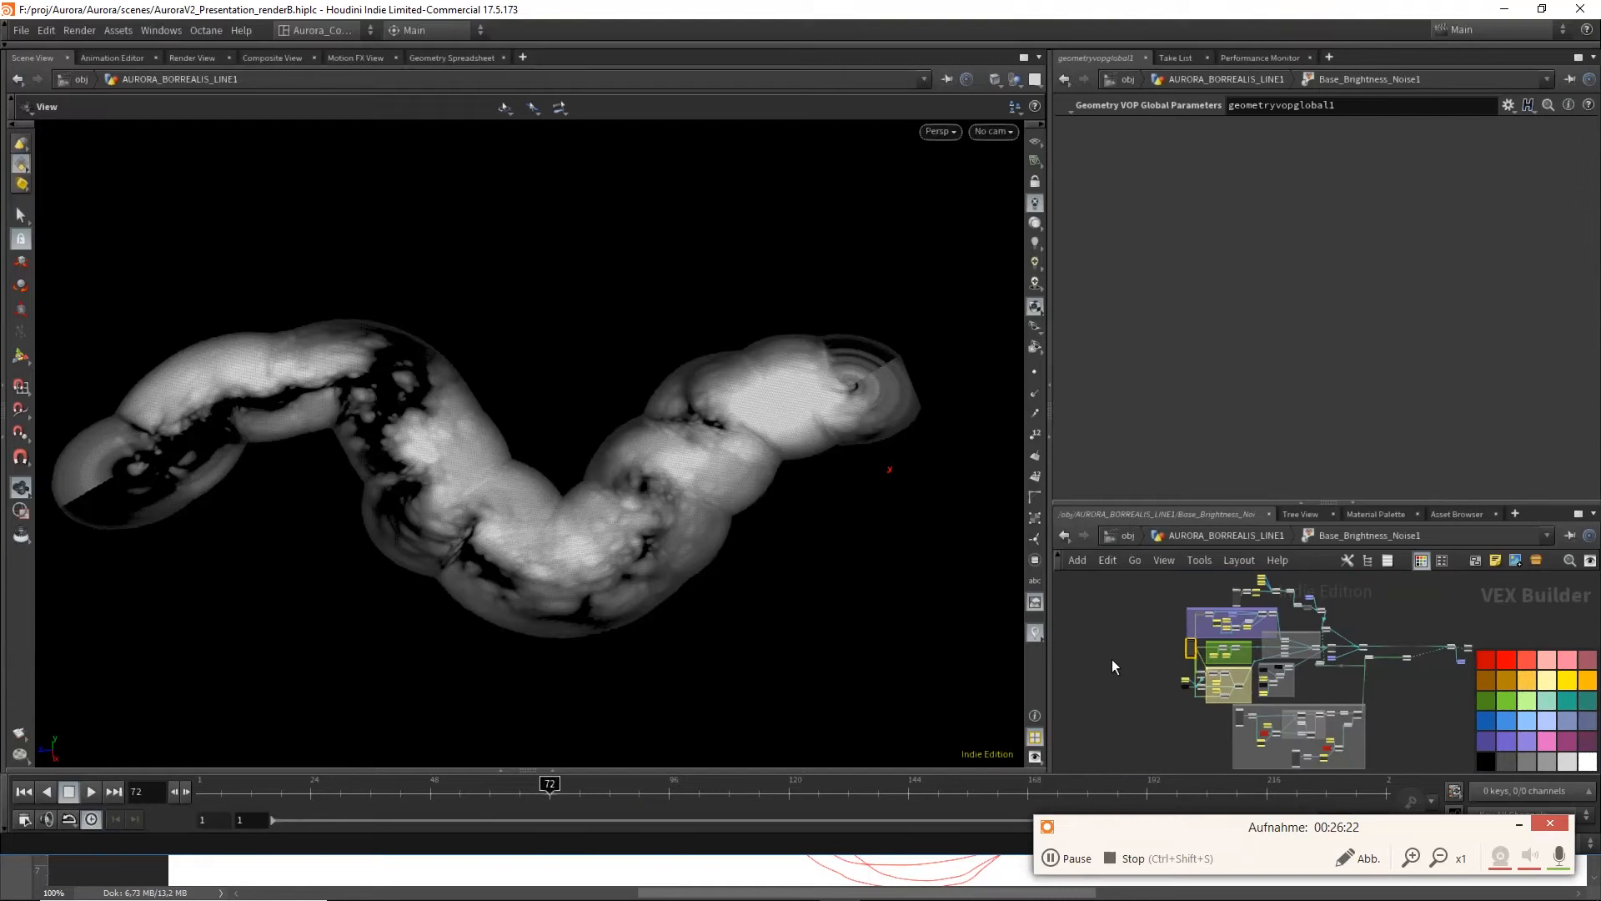
pyautogui.click(1112, 660)
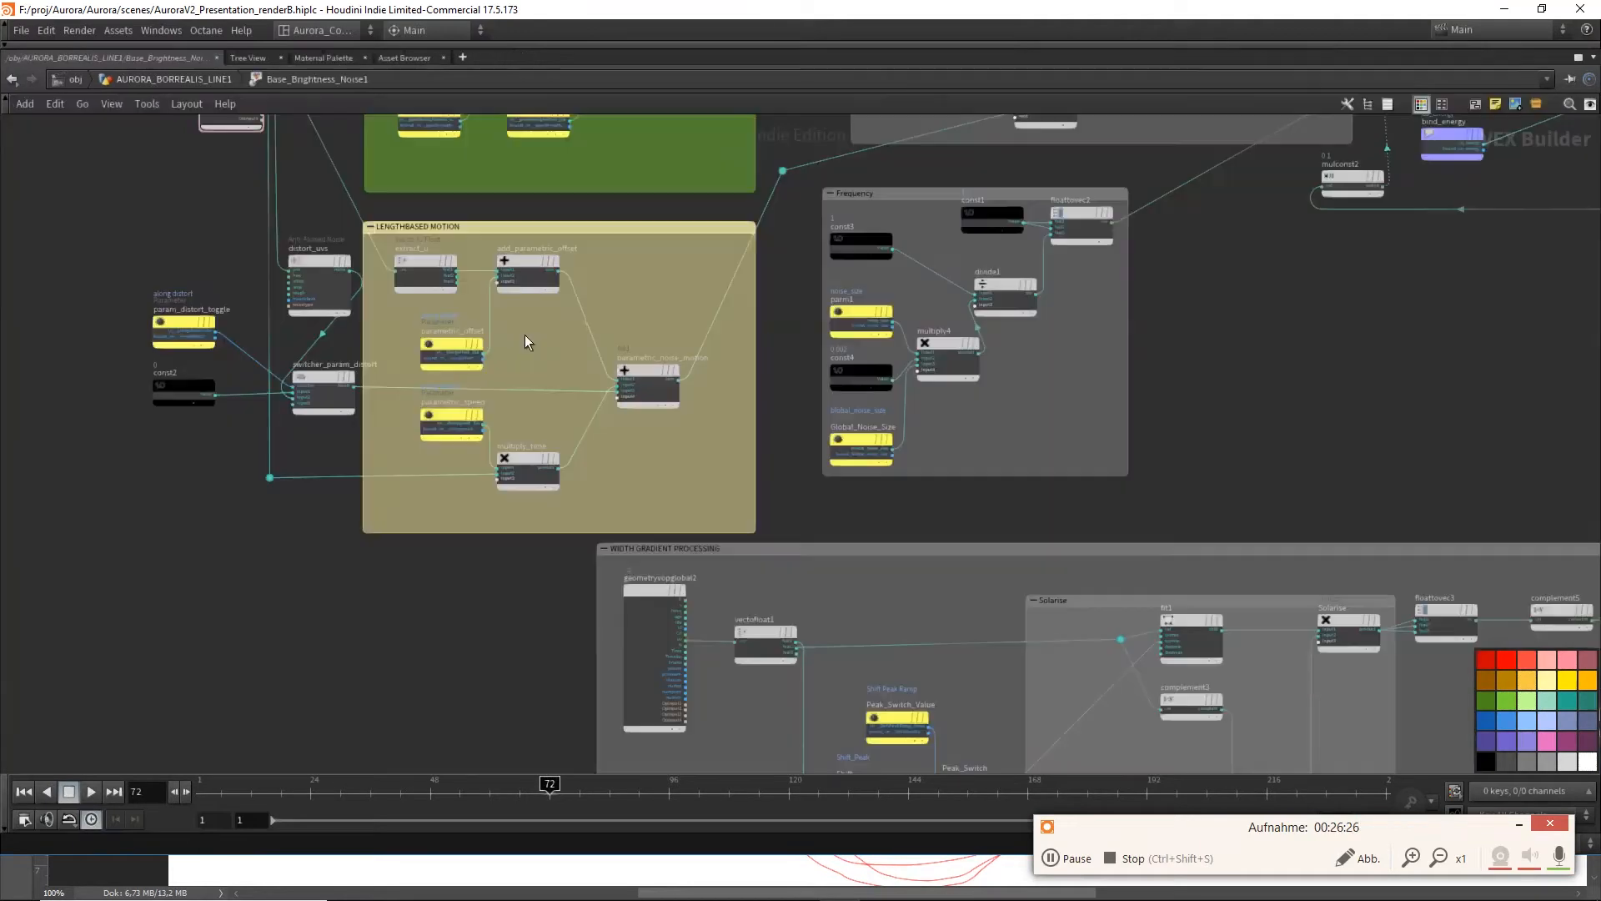
pyautogui.moveTo(526, 336); pyautogui.dragTo(533, 486, button='middle')
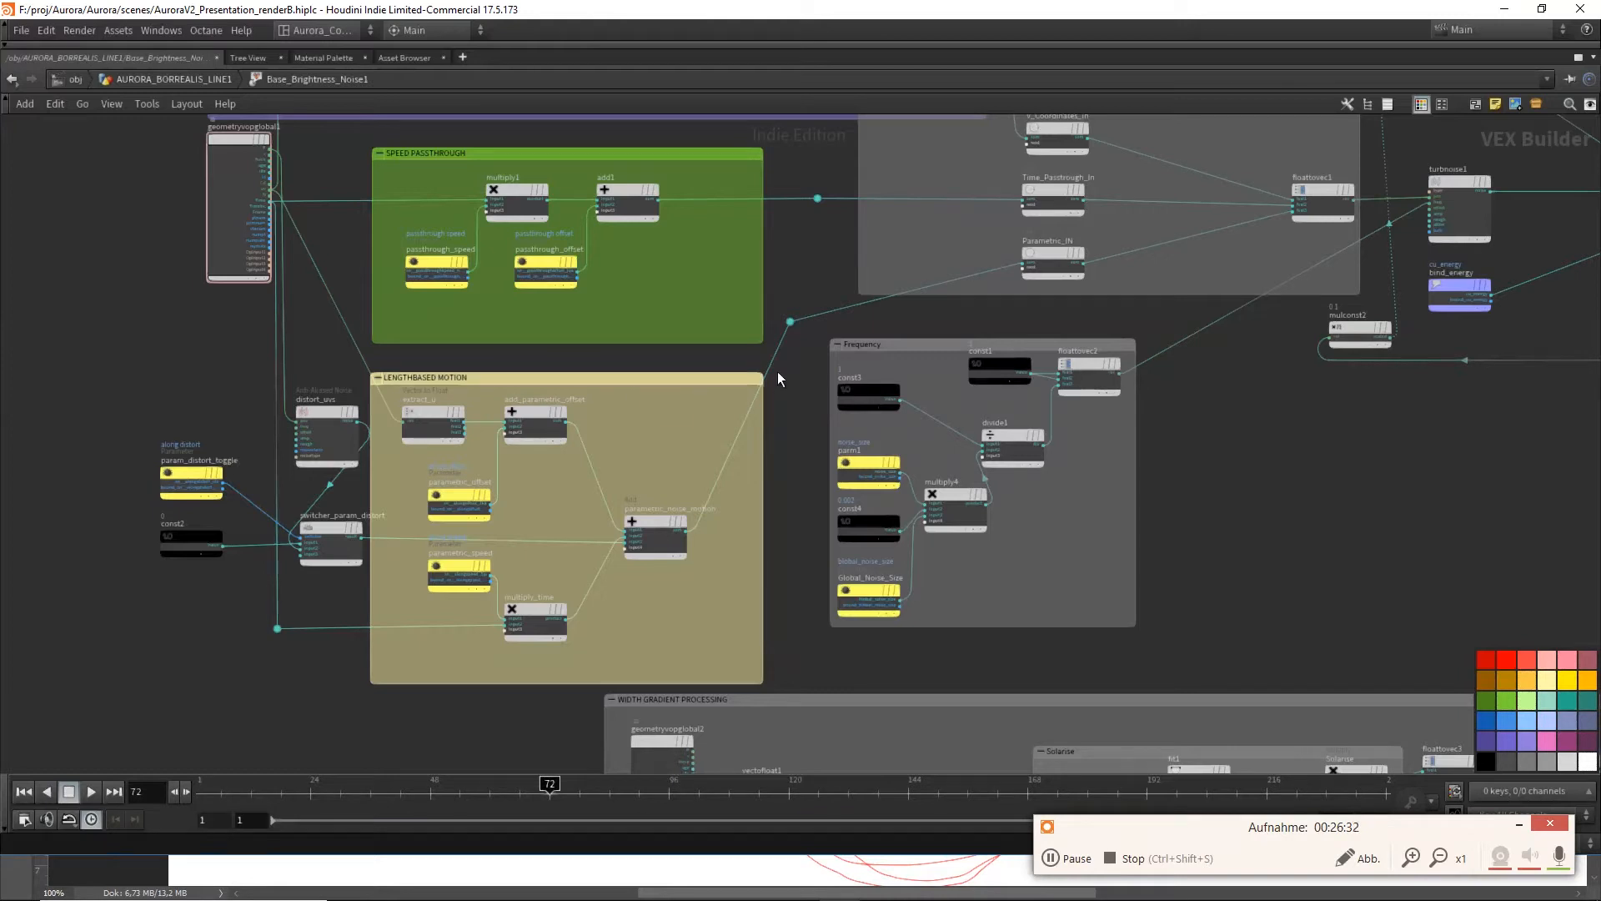
# Examine the WIDTH NOISE INPUT and collect inputs groups and the noise ramp nodes feeding subtract1
pyautogui.moveTo(792, 291); pyautogui.dragTo(724, 568, button='middle')
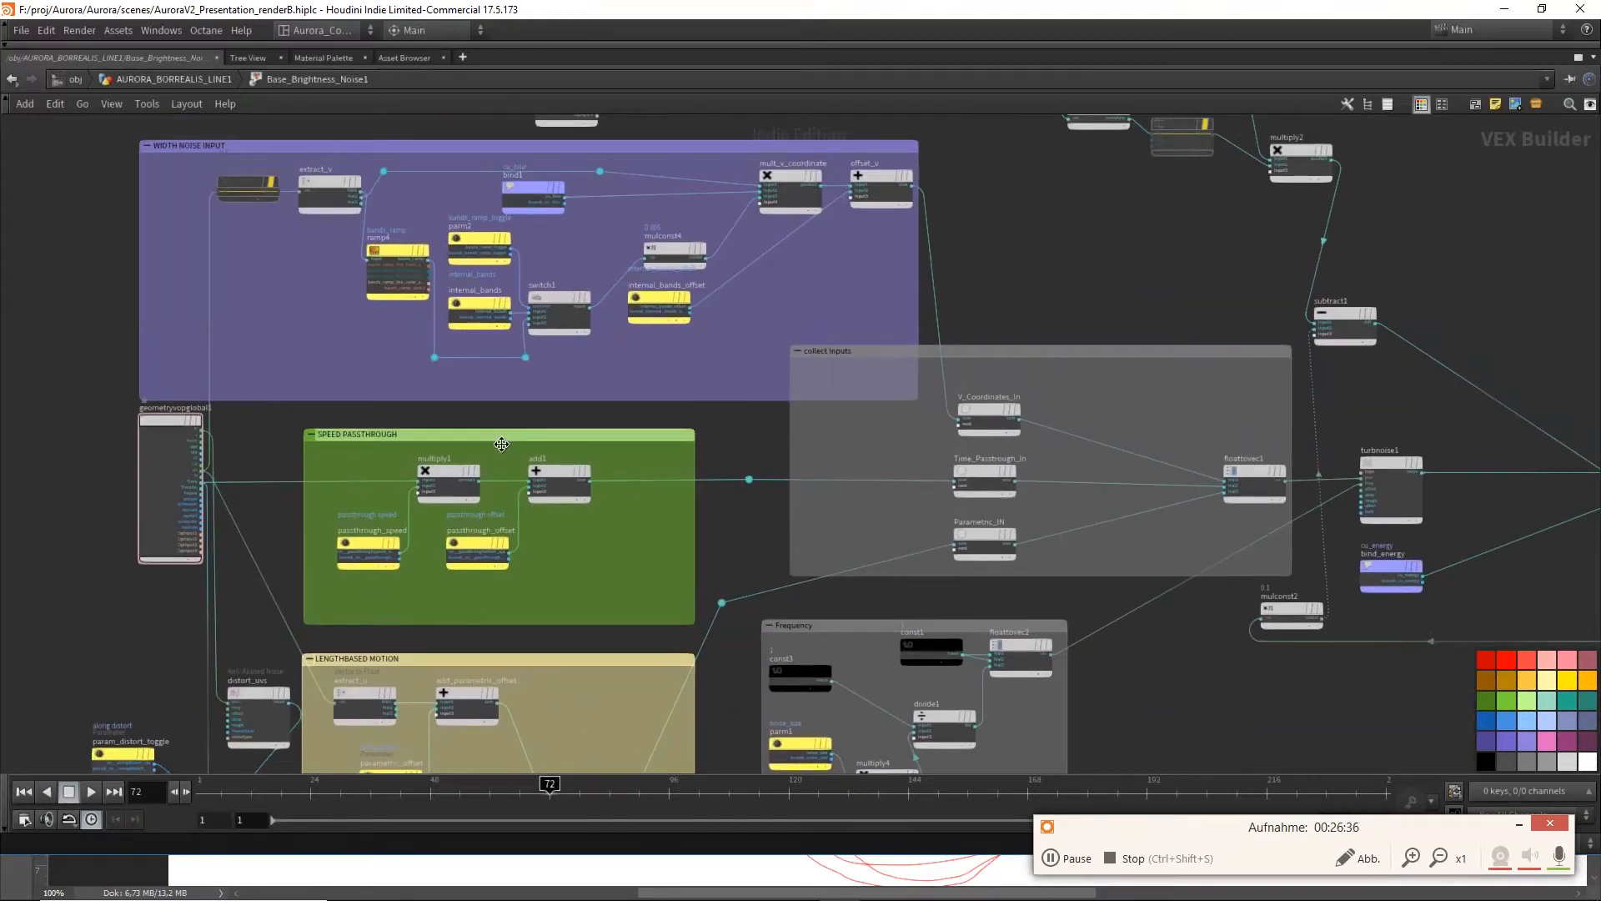
pyautogui.moveTo(706, 432); pyautogui.dragTo(455, 312, button='middle')
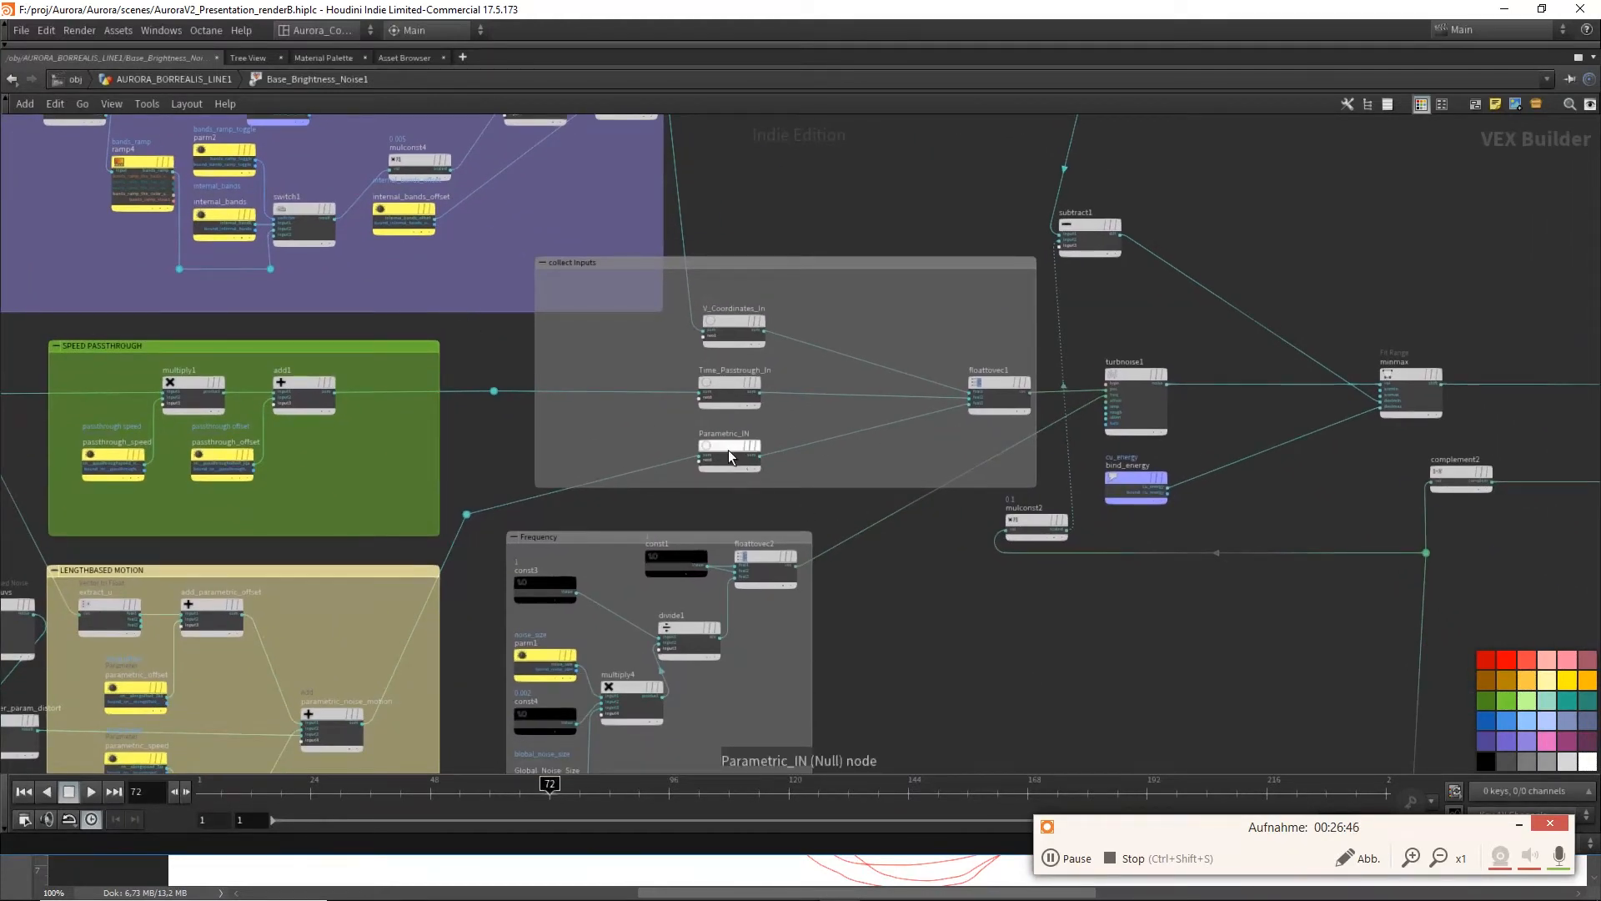
pyautogui.moveTo(728, 451)
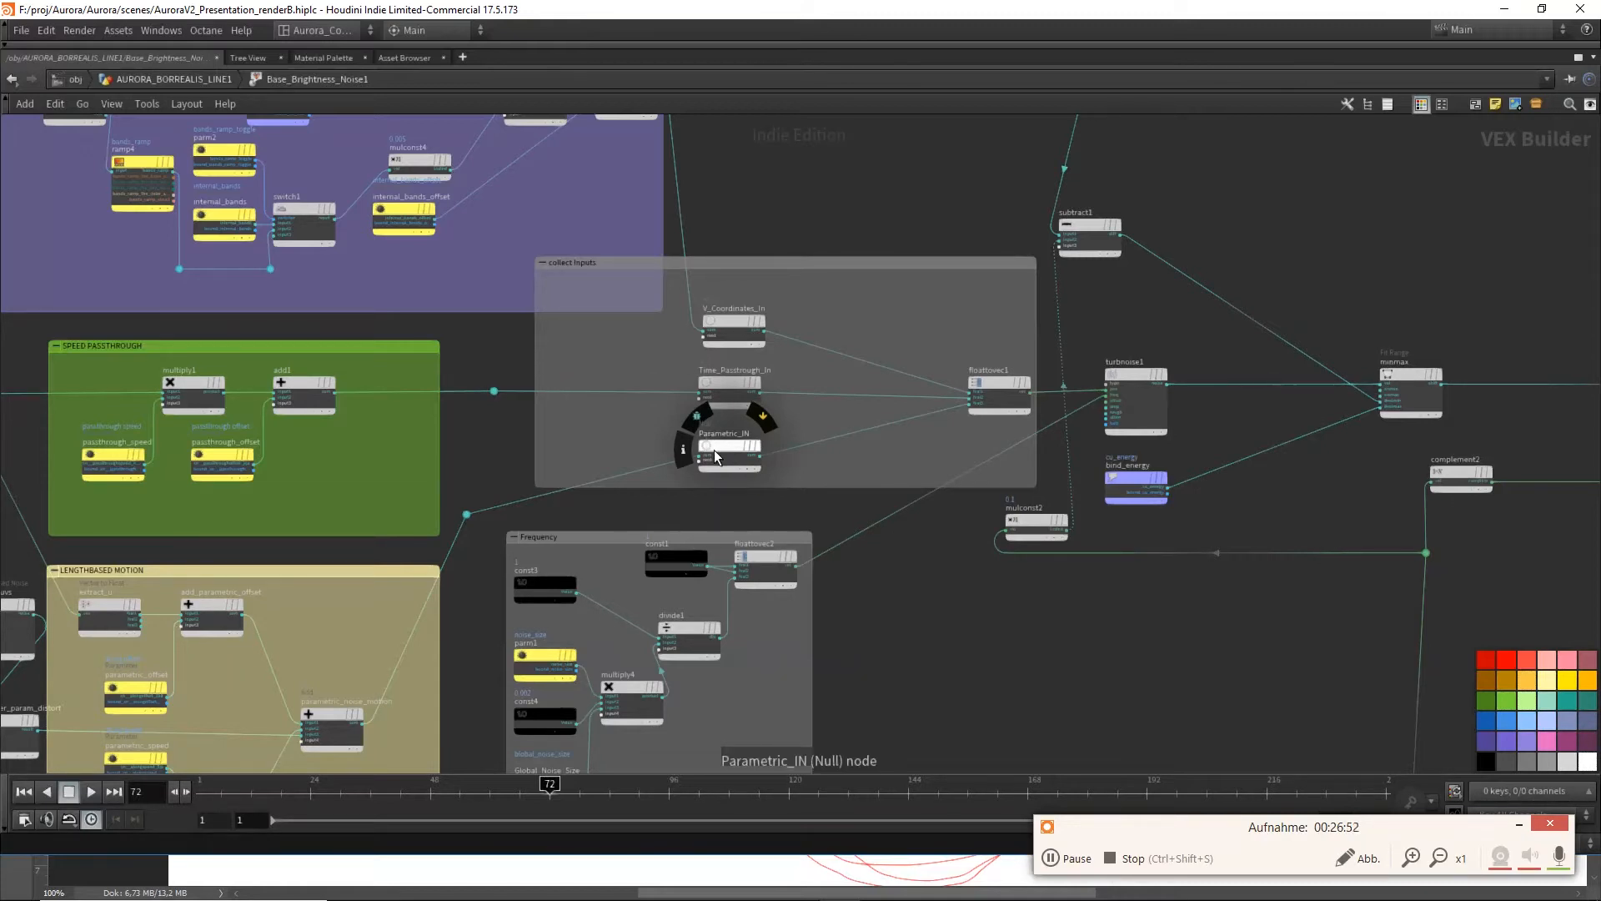
pyautogui.moveTo(1203, 353); pyautogui.dragTo(935, 468, button='middle')
pyautogui.moveTo(940, 300); pyautogui.dragTo(1110, 586, button='middle')
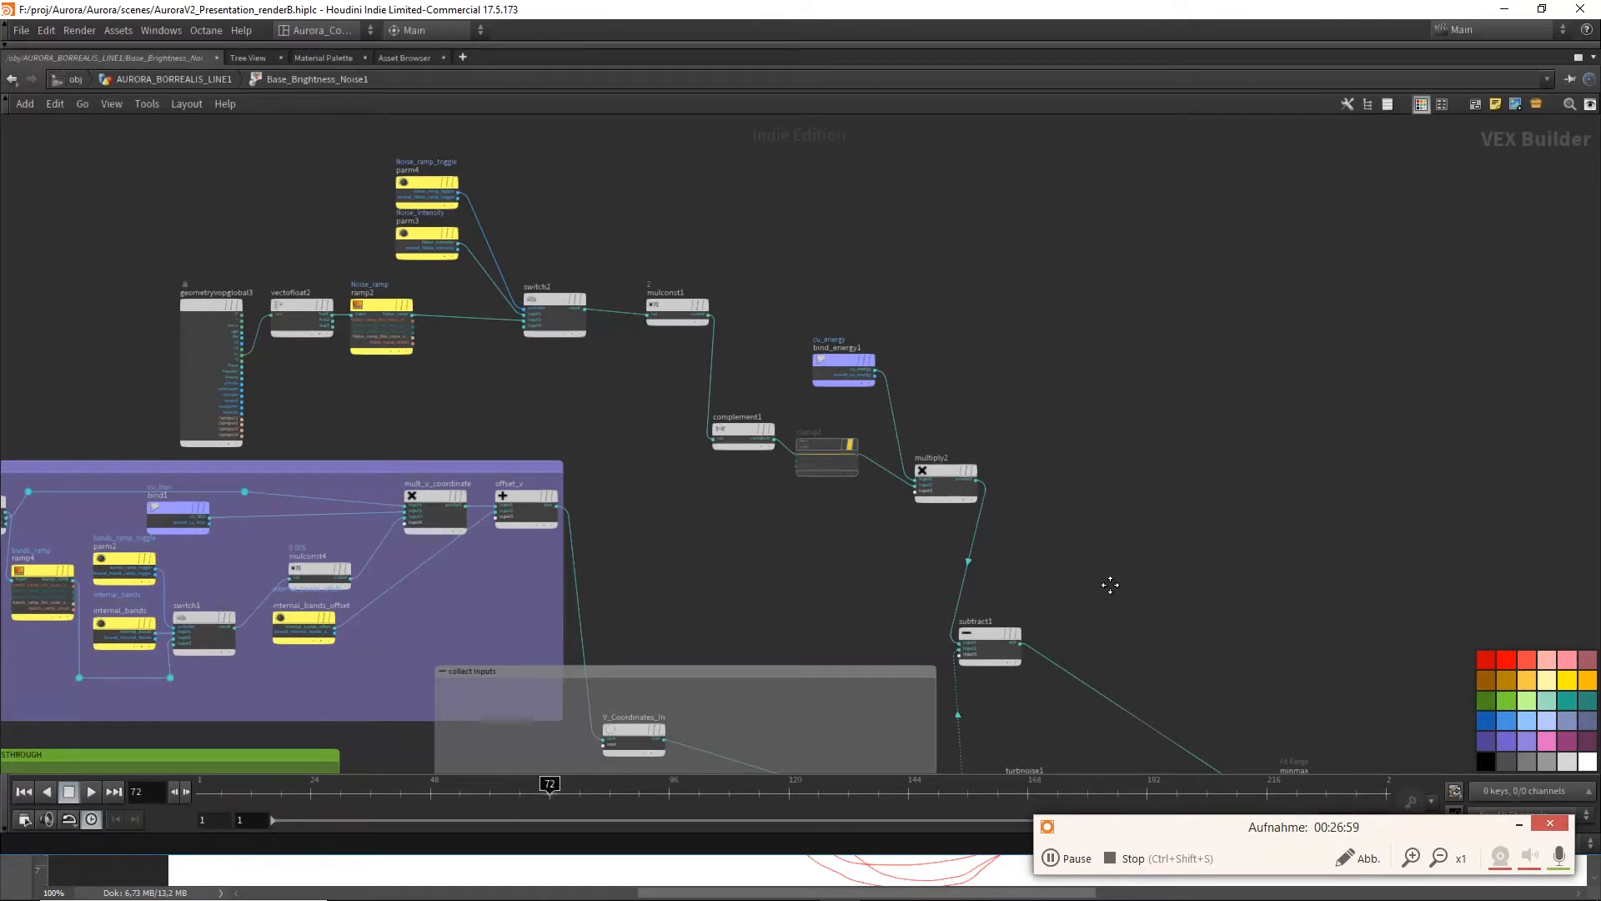
pyautogui.moveTo(1091, 572); pyautogui.dragTo(811, 270, button='middle')
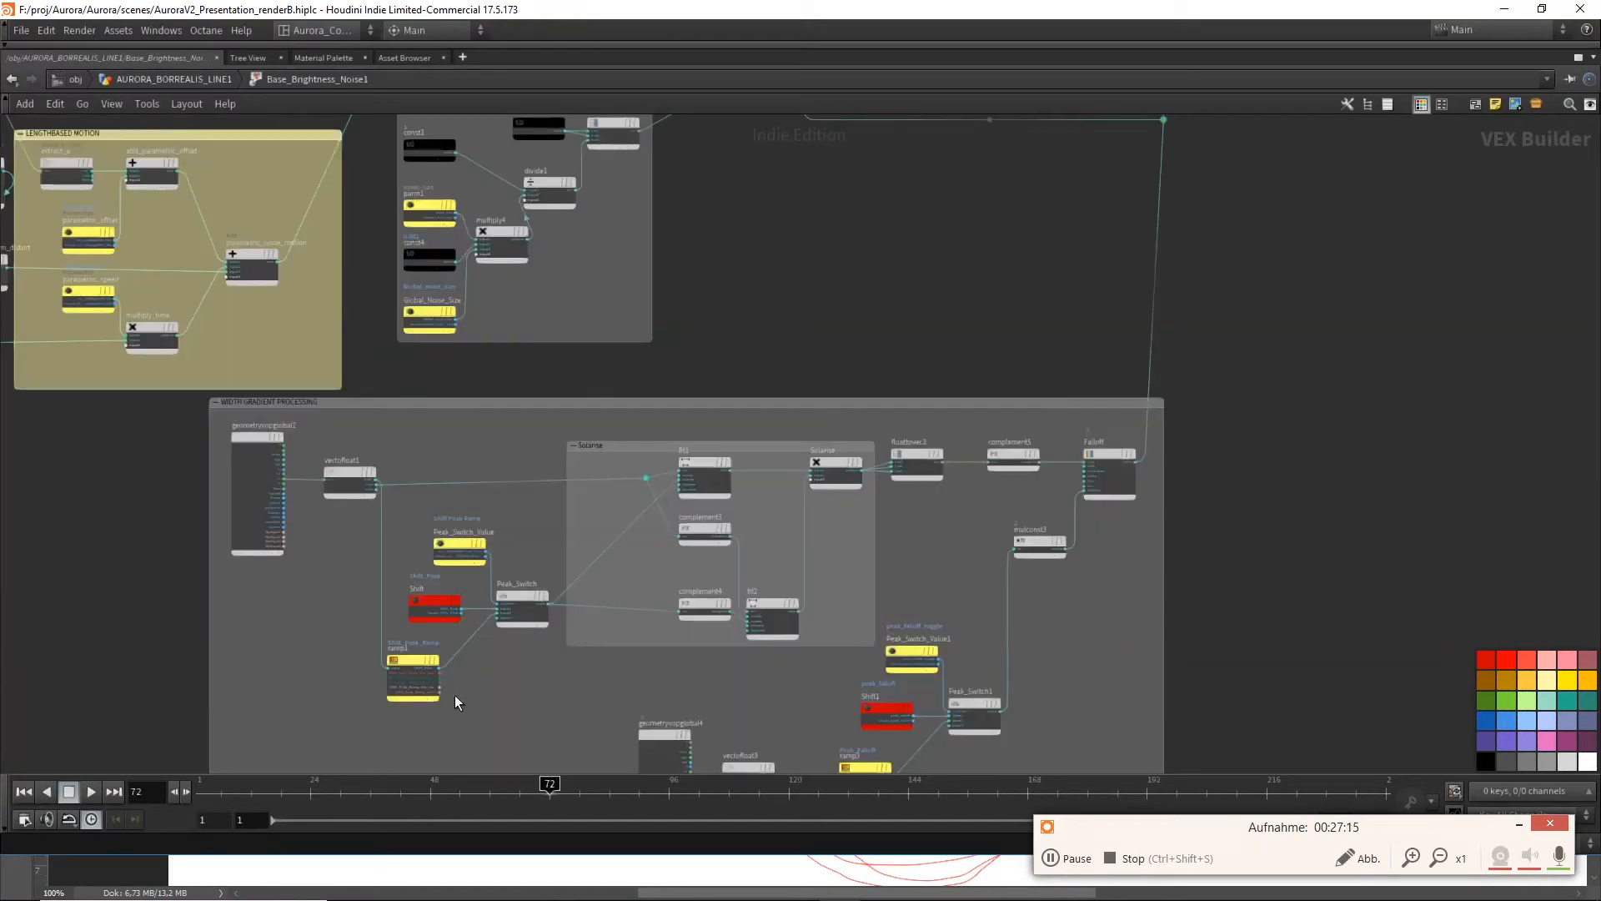
# Examine the WIDTH GRADIENT PROCESSING group, including its Peak_Switch nodes, ramps and Falloff output
pyautogui.moveTo(454, 694); pyautogui.dragTo(561, 571, button='middle')
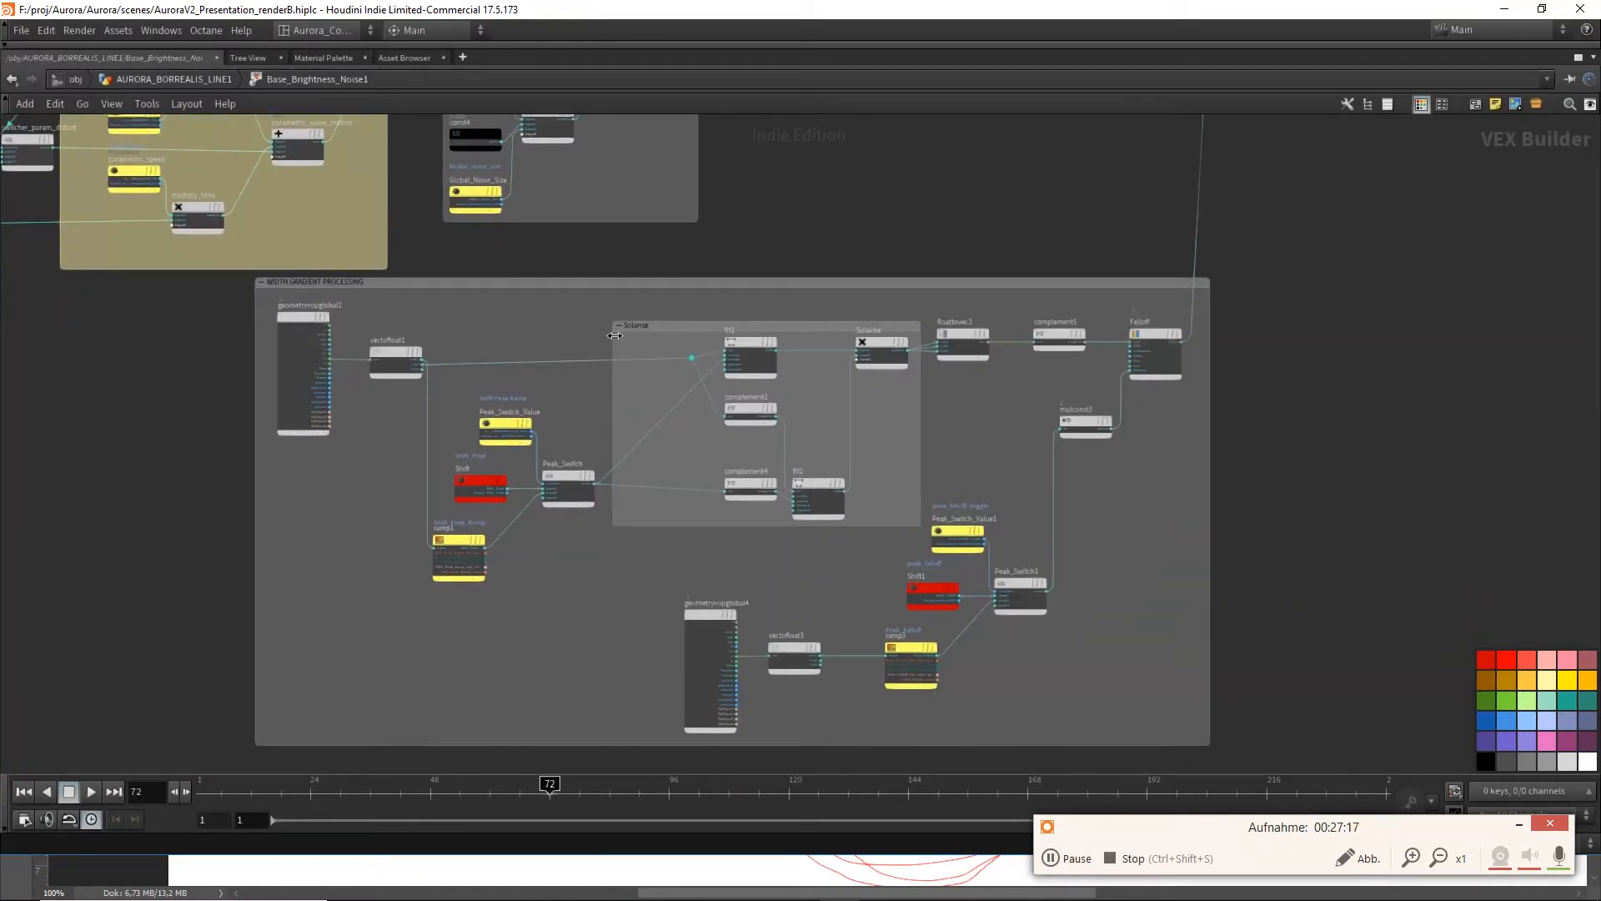
pyautogui.click(590, 602)
pyautogui.moveTo(853, 215); pyautogui.dragTo(798, 259, button='middle')
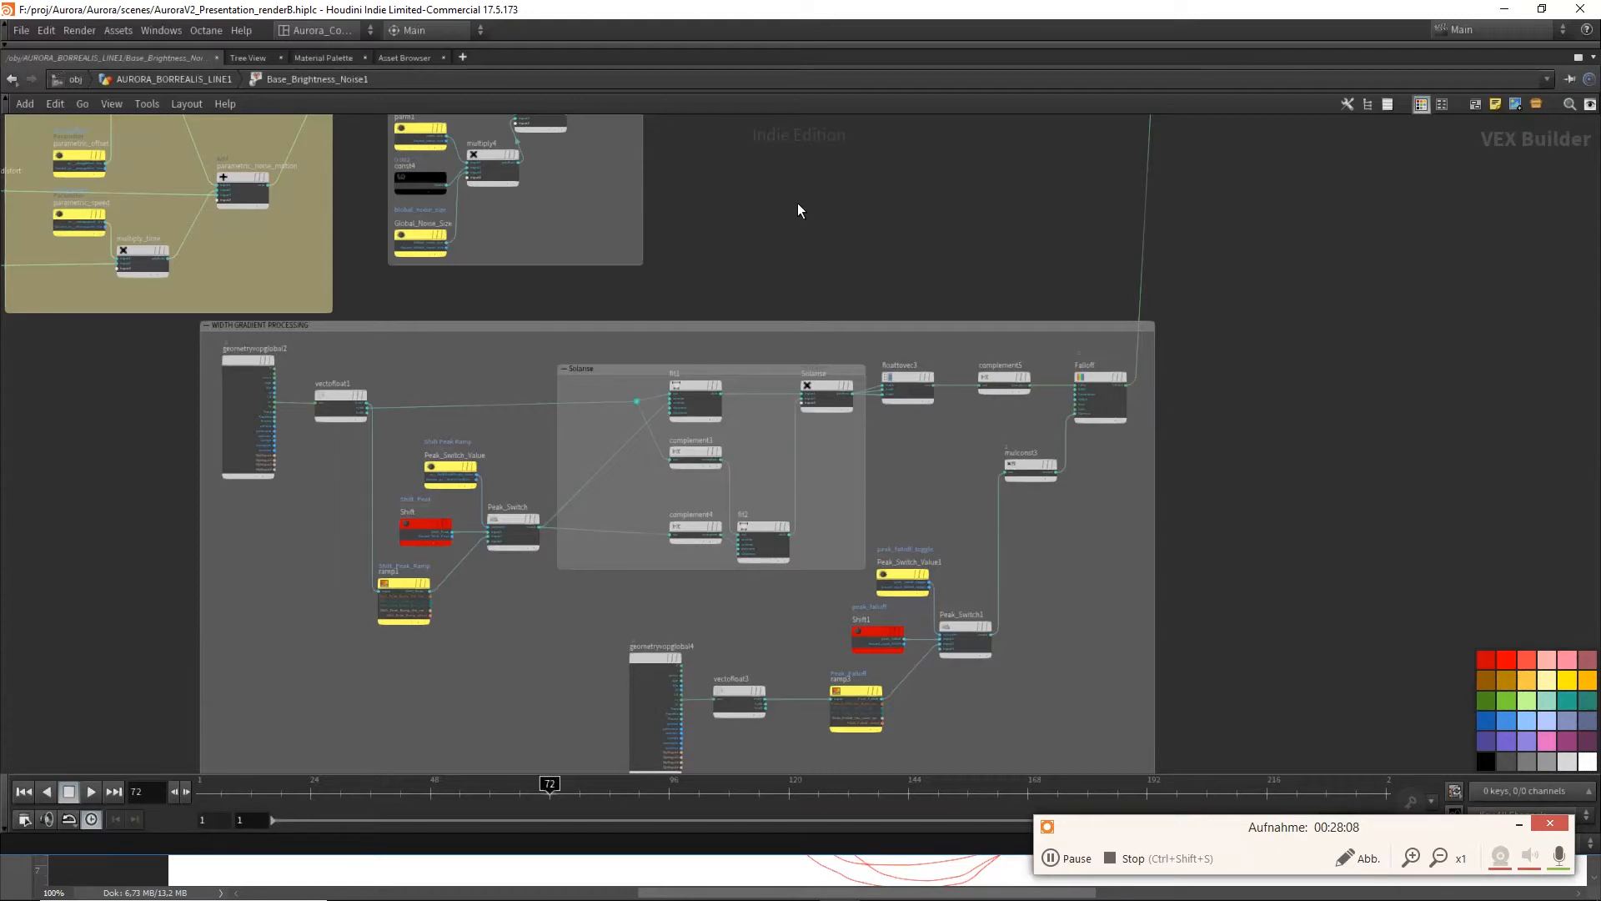
pyautogui.scroll(-2, 797, 202)
pyautogui.scroll(2, 797, 203)
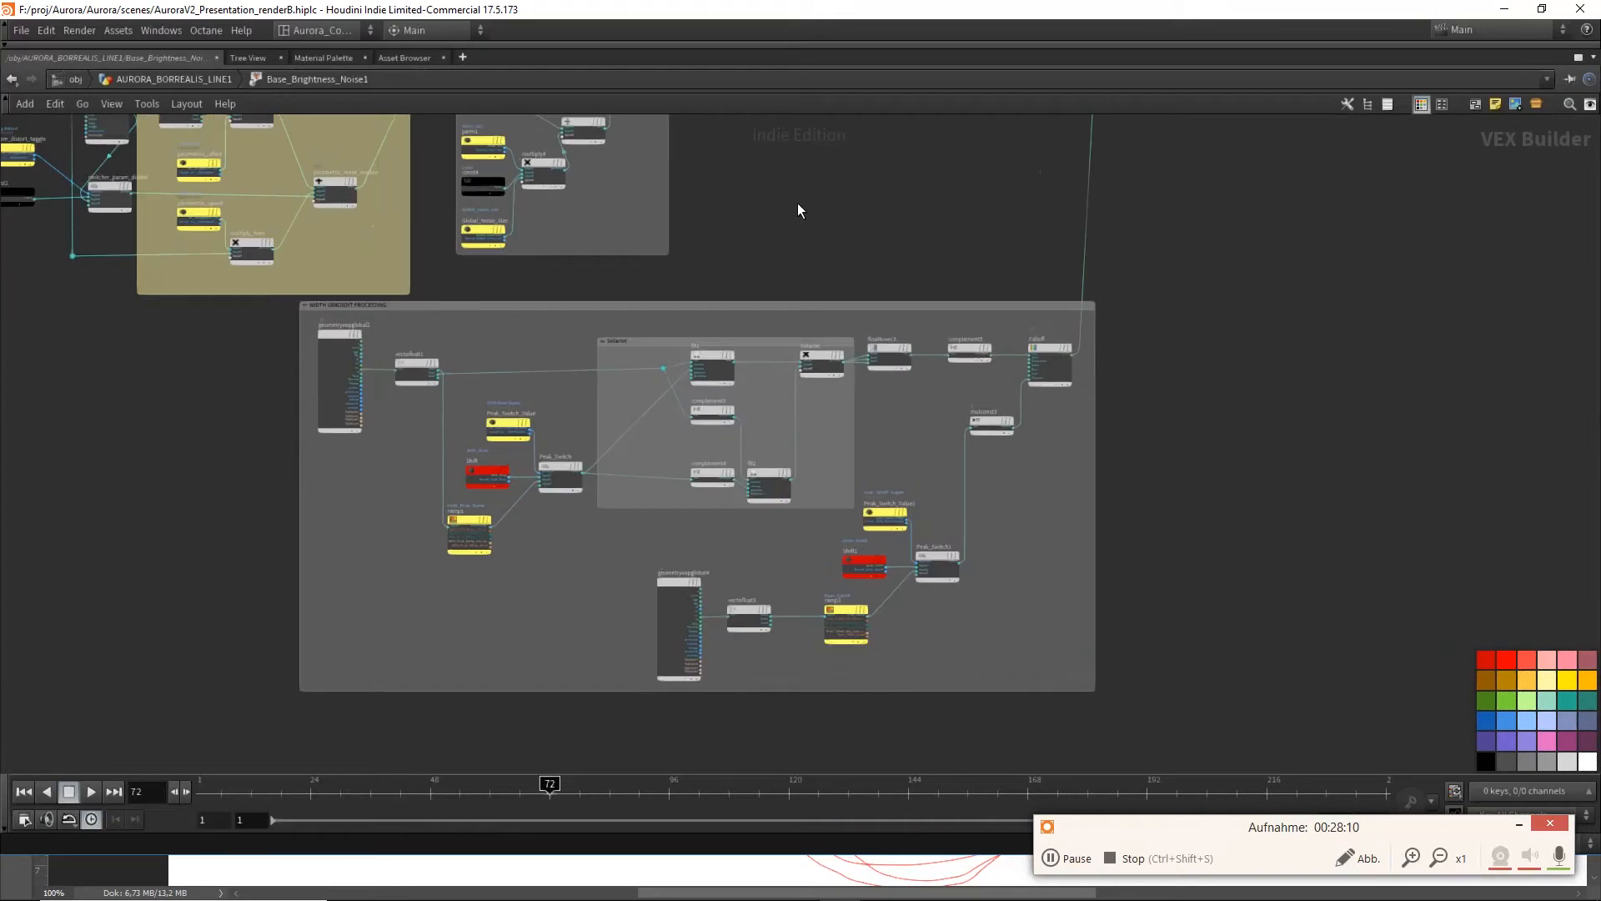
pyautogui.moveTo(804, 209); pyautogui.dragTo(807, 146, button='middle')
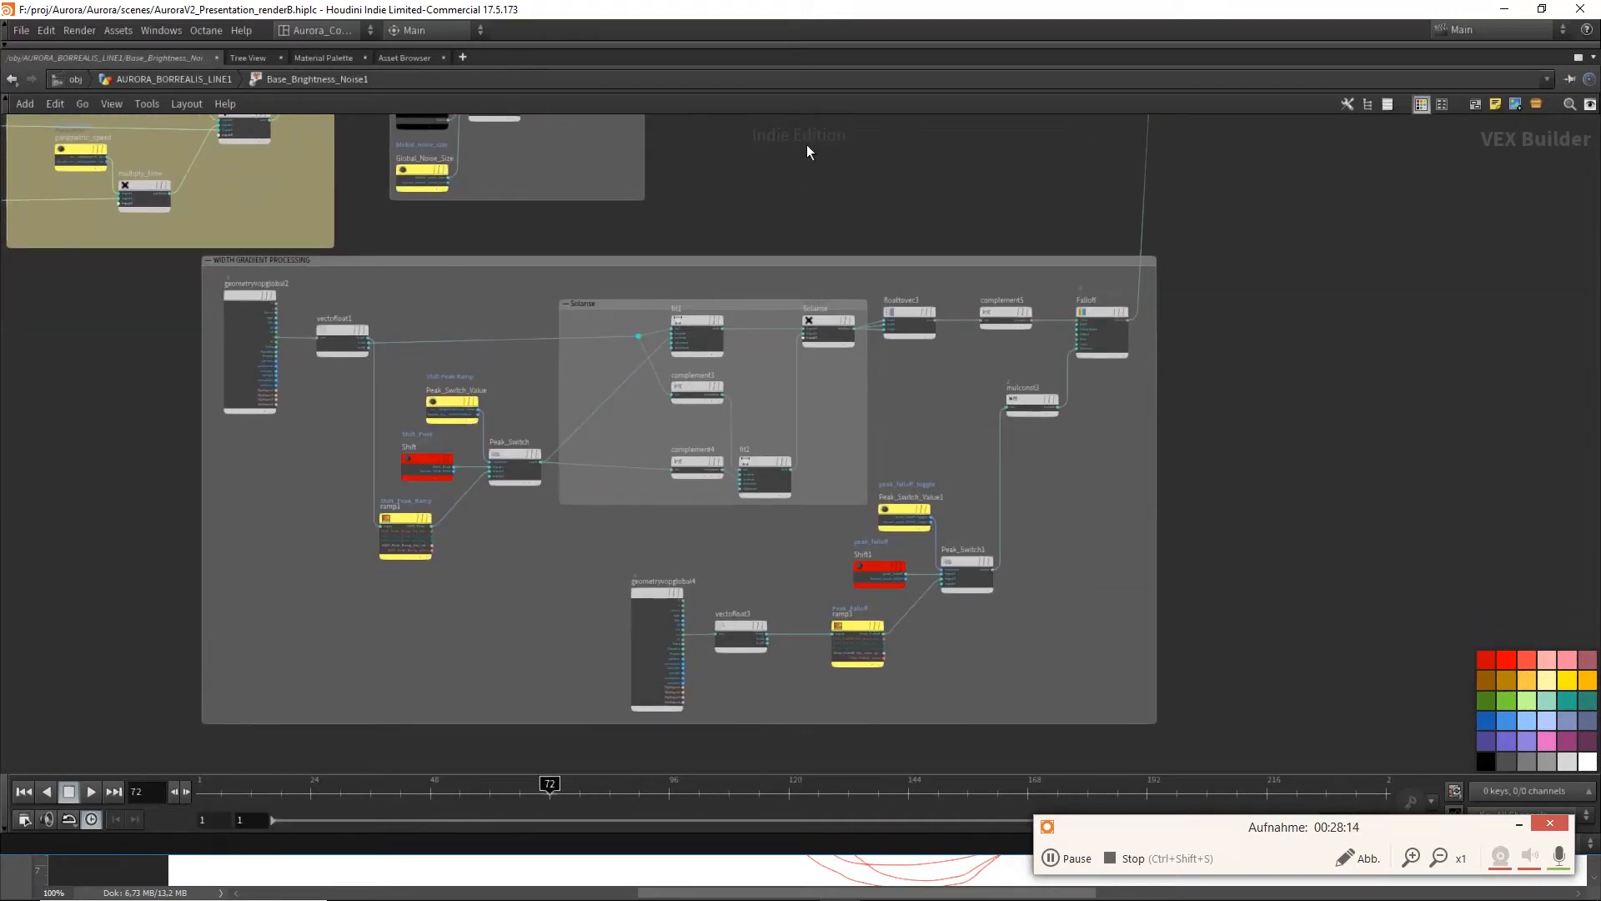
pyautogui.moveTo(804, 171); pyautogui.dragTo(804, 217, button='middle')
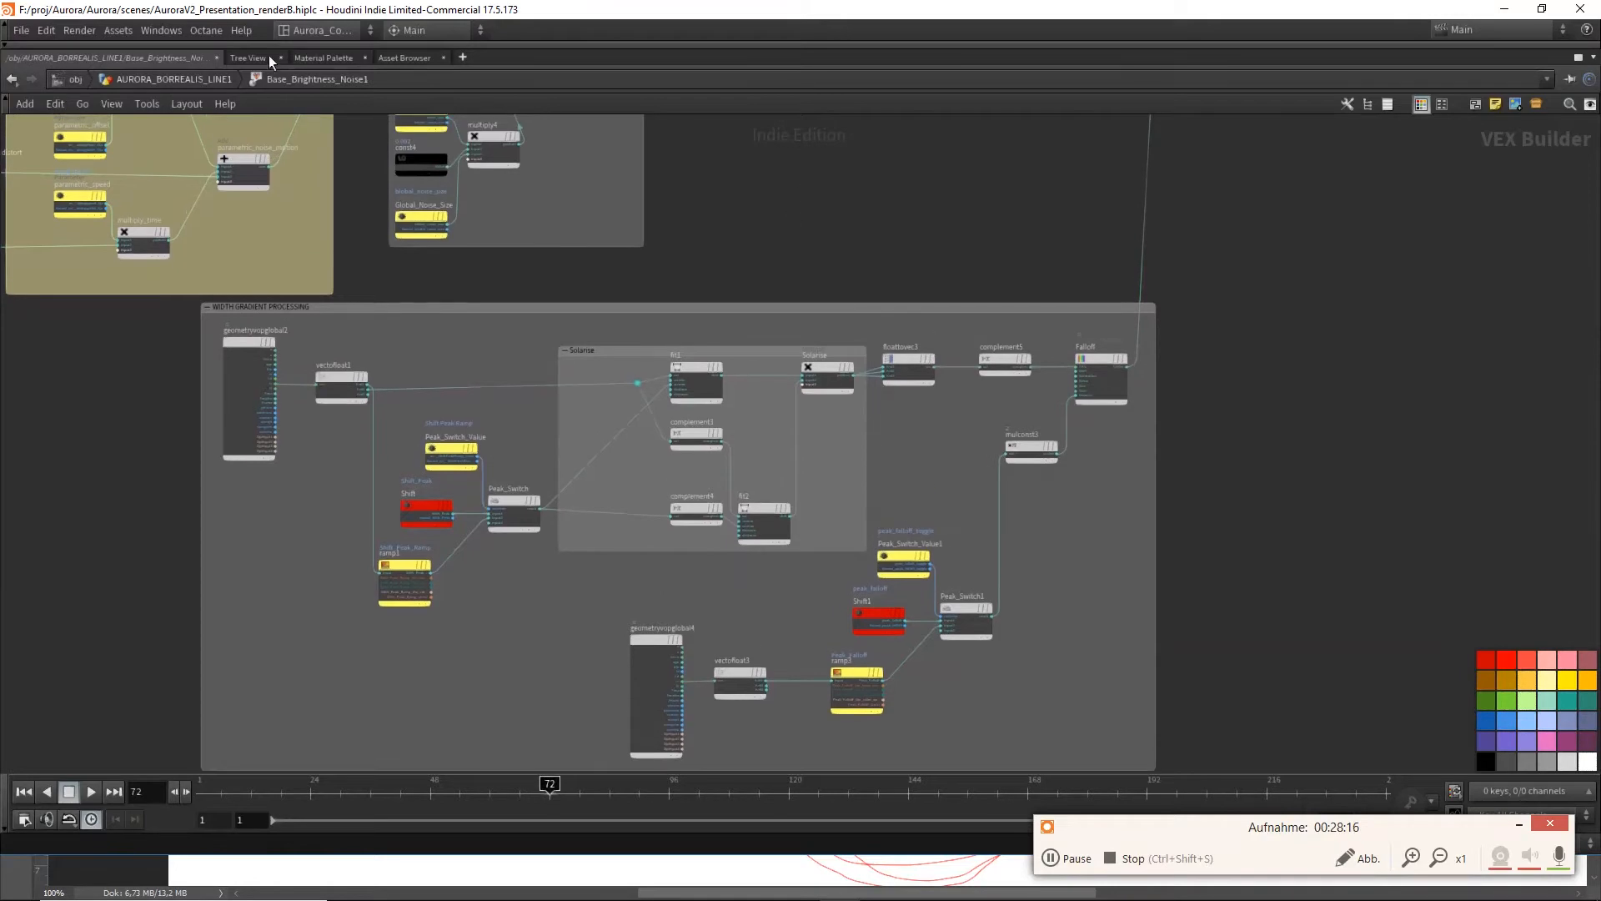
# Return to the AURORA_BORREALIS_LINE1 network and look over the Base Luminance and Height Gradient groups
pyautogui.click(198, 76)
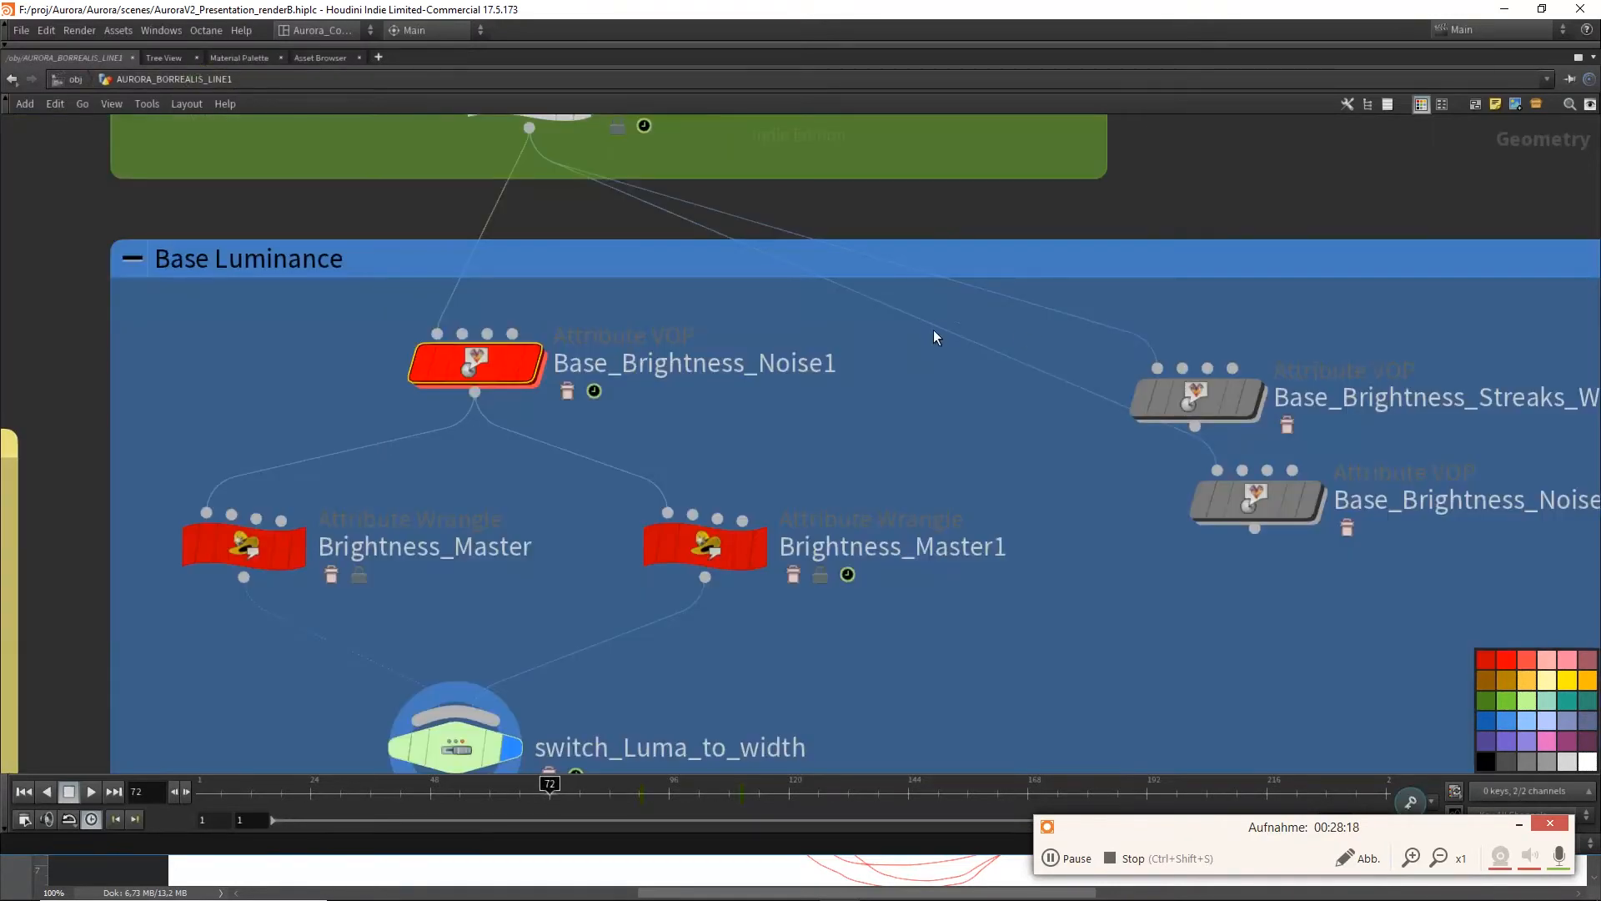
pyautogui.moveTo(971, 563); pyautogui.dragTo(981, 362, button='middle')
pyautogui.scroll(-1, 981, 362)
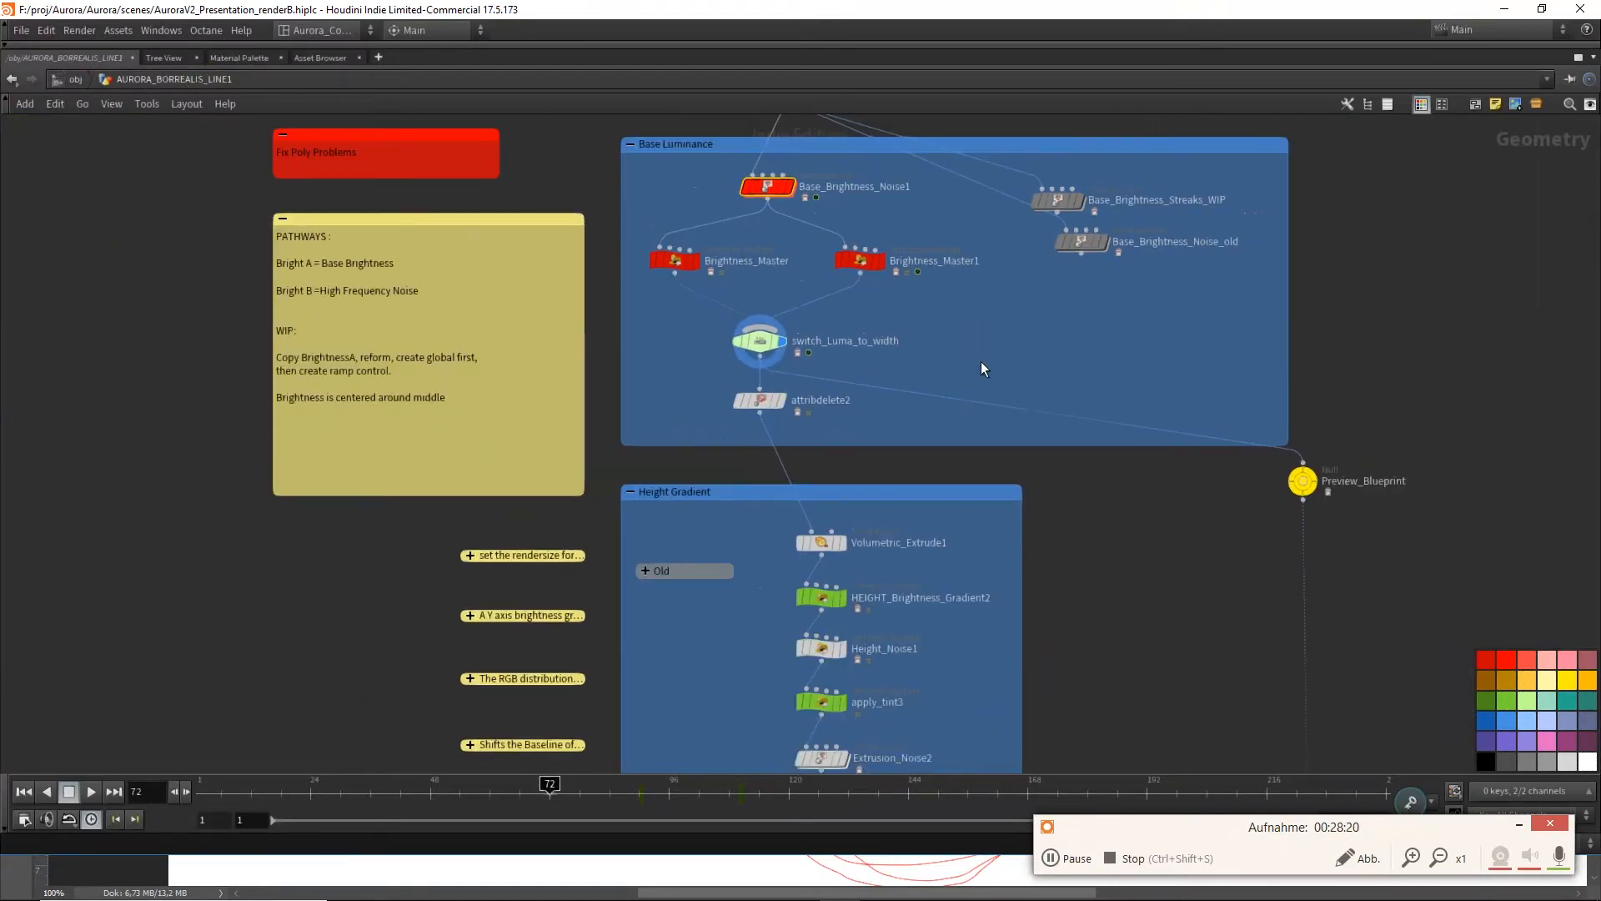
pyautogui.moveTo(1002, 453); pyautogui.dragTo(988, 259, button='middle')
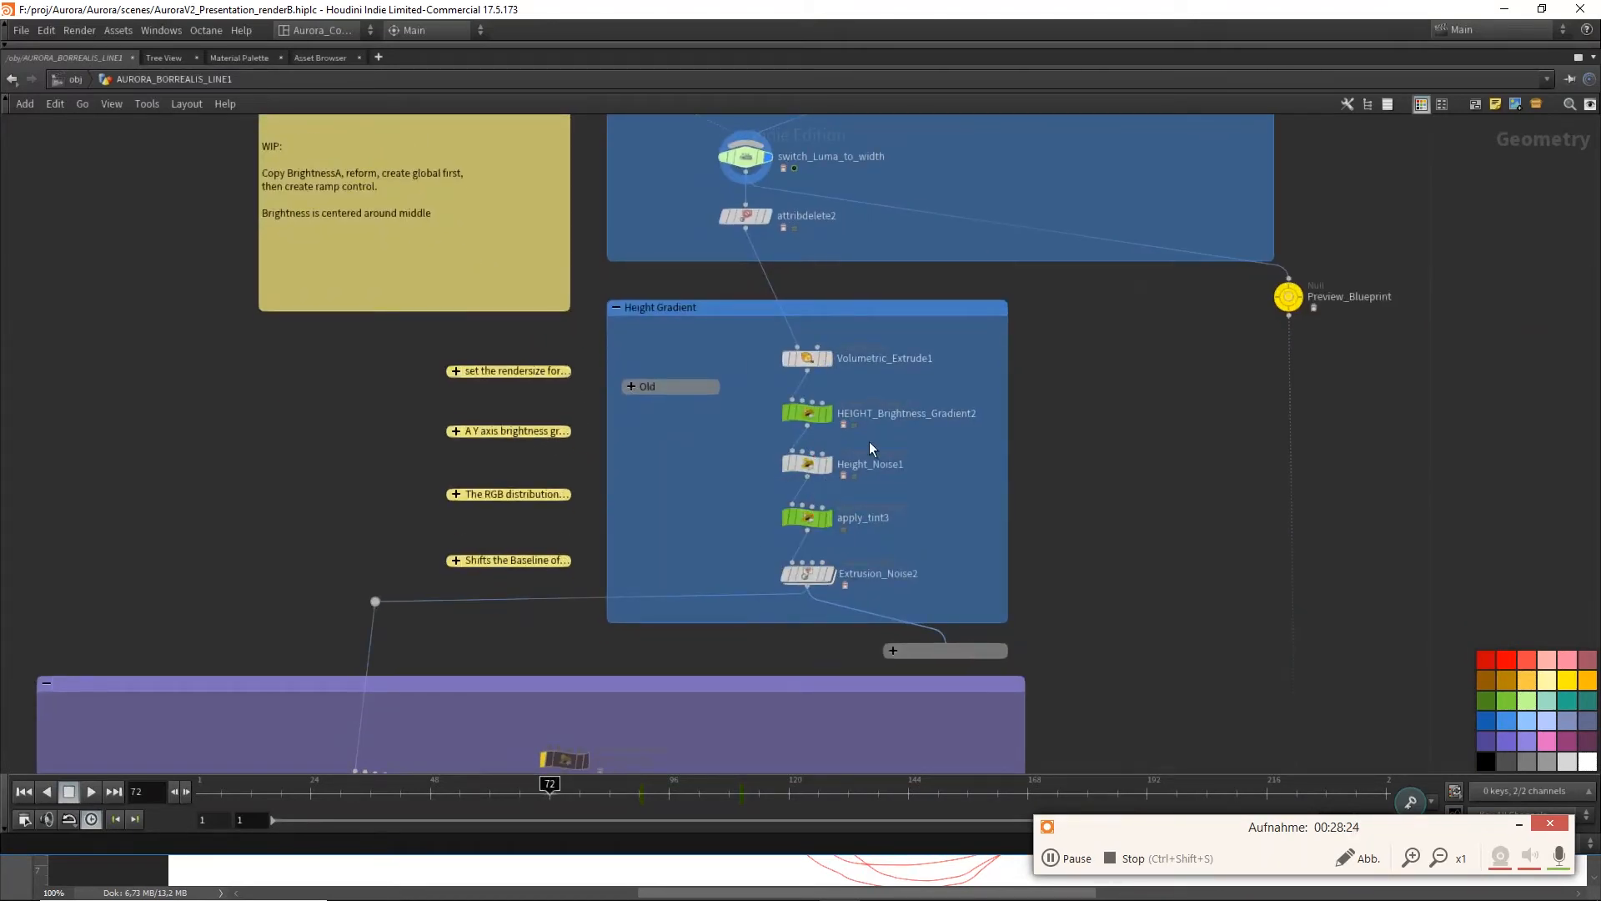
pyautogui.moveTo(809, 415)
pyautogui.moveTo(929, 492); pyautogui.dragTo(963, 366, button='middle')
# Select SPLIT_BASECOLOUR in the purple group and examine the chain from Extrusion_Noise2 to volumerasterizeattributes1
pyautogui.moveTo(787, 507); pyautogui.dragTo(888, 394, button='middle')
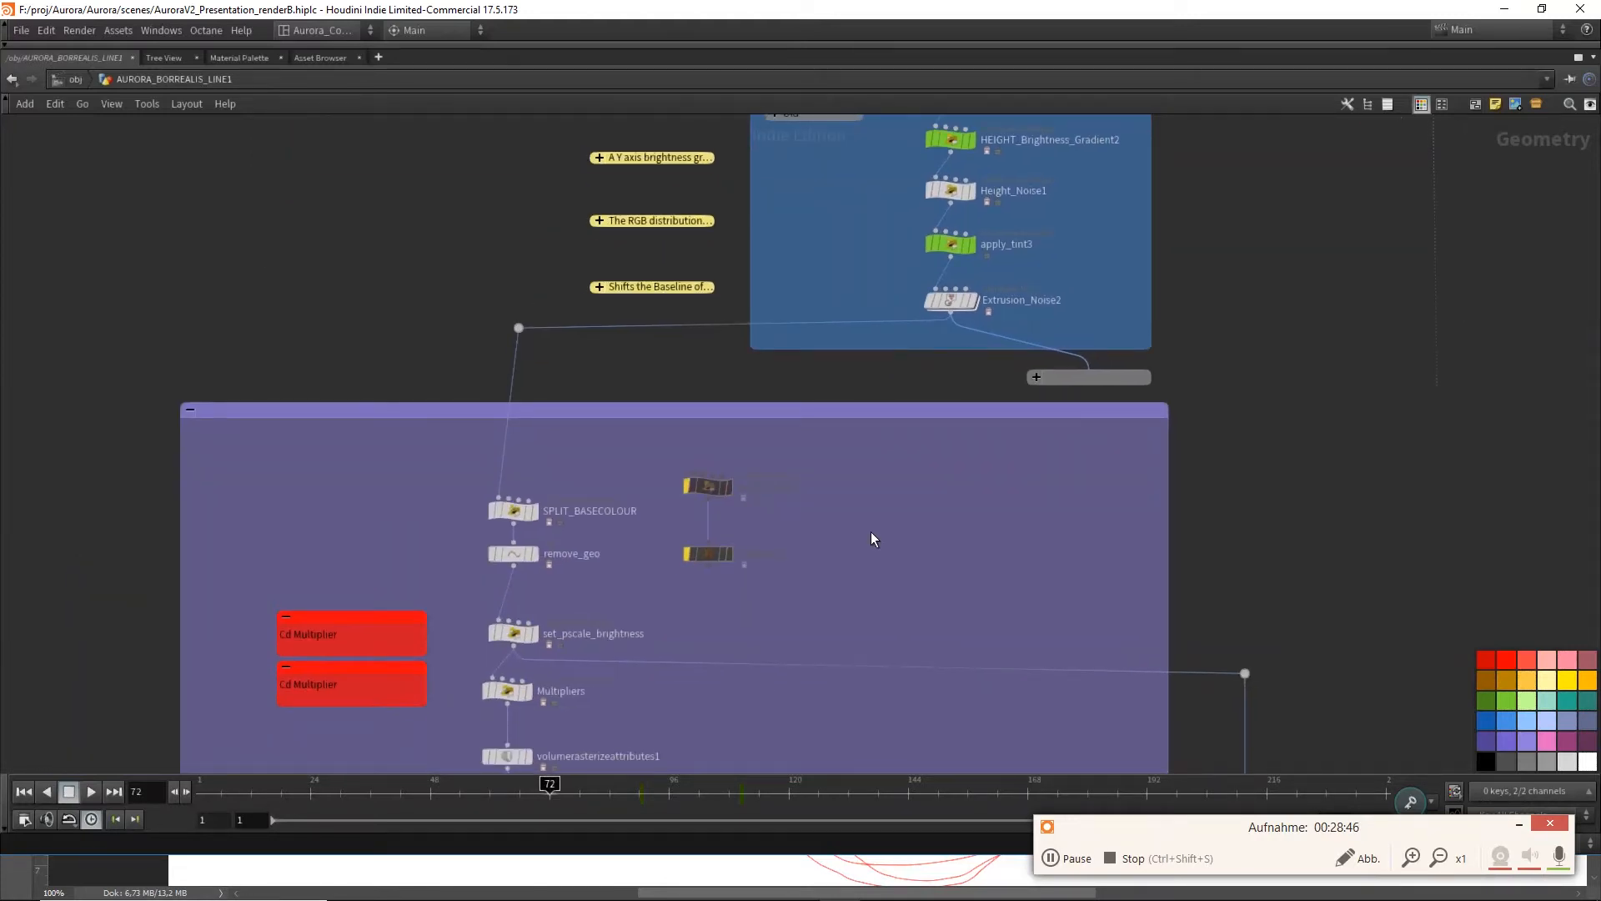
pyautogui.moveTo(871, 533); pyautogui.dragTo(884, 390, button='middle')
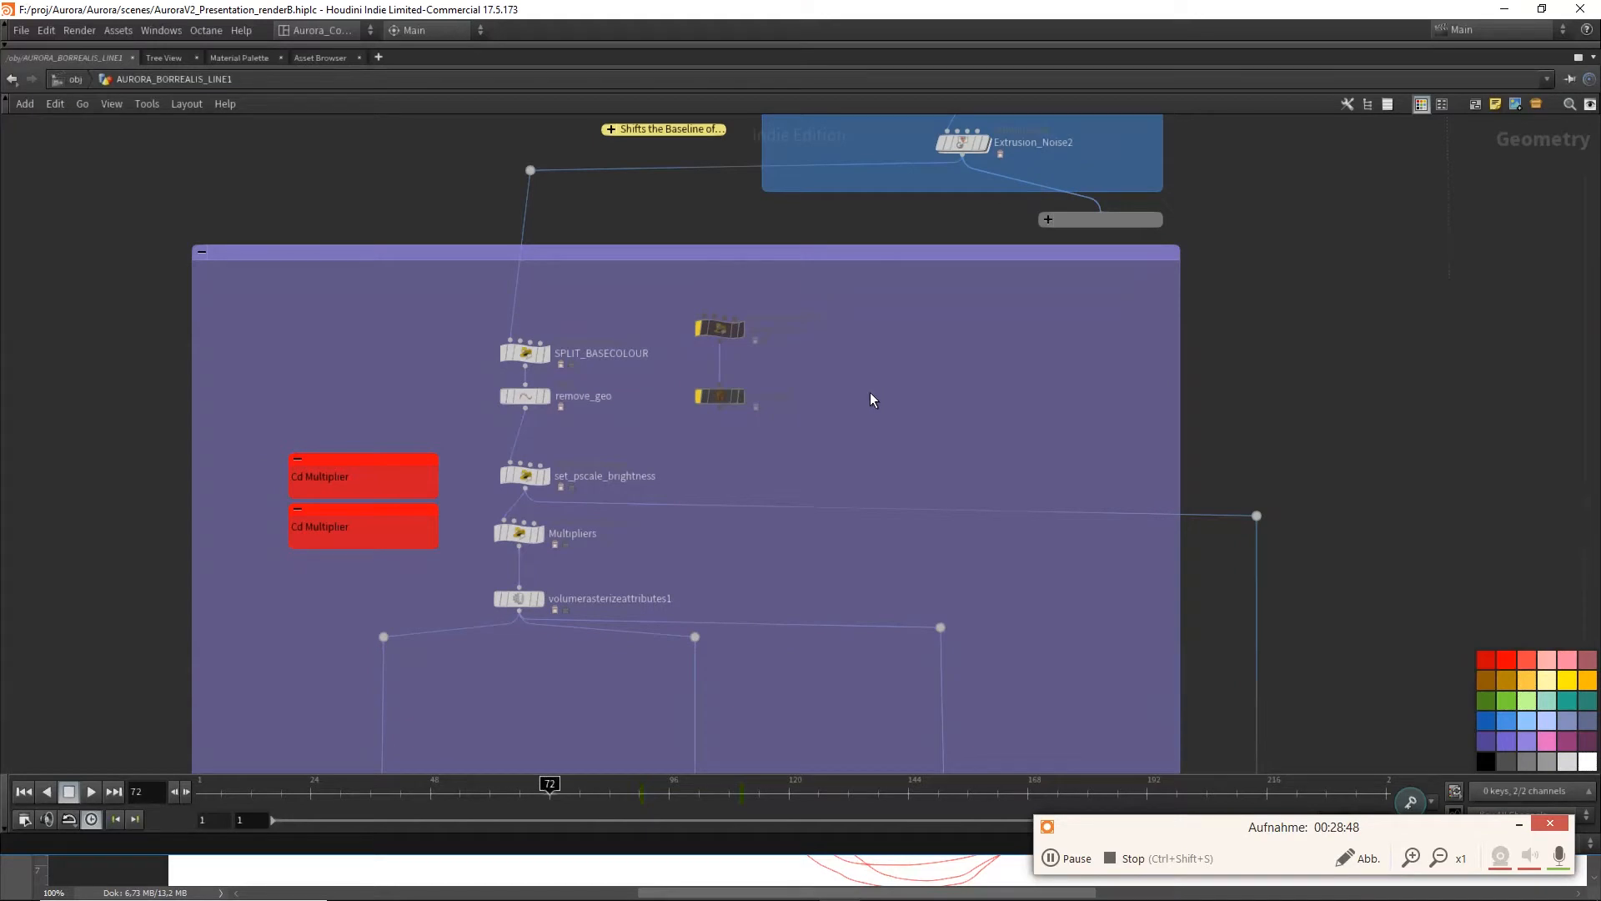
pyautogui.click(533, 355)
pyautogui.click(673, 447)
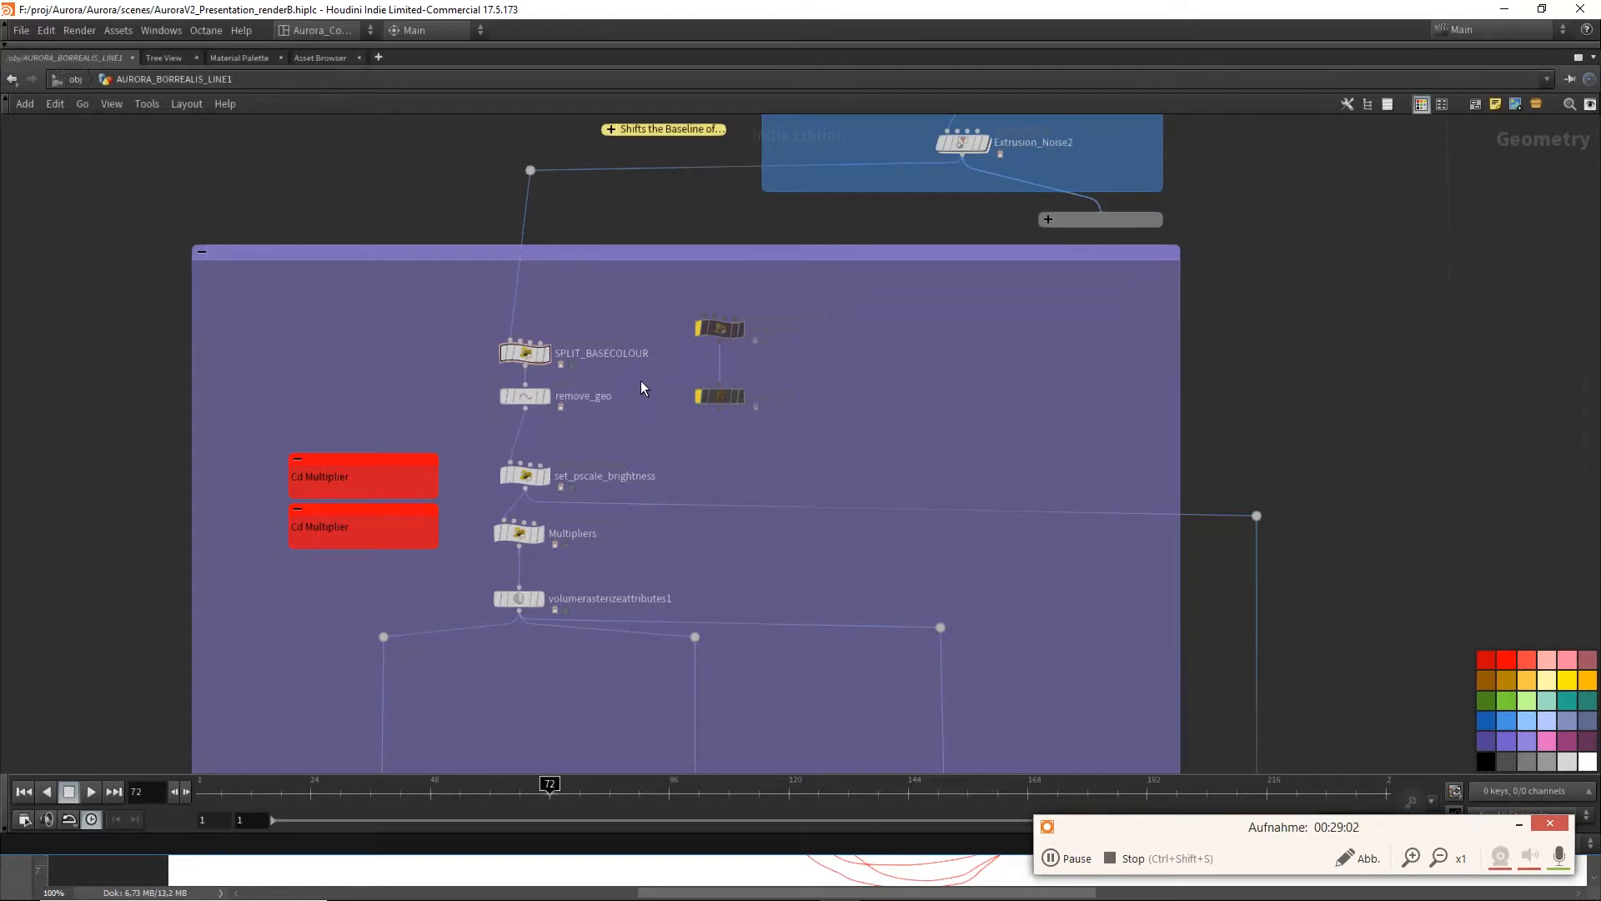
pyautogui.moveTo(899, 367); pyautogui.dragTo(911, 423, button='middle')
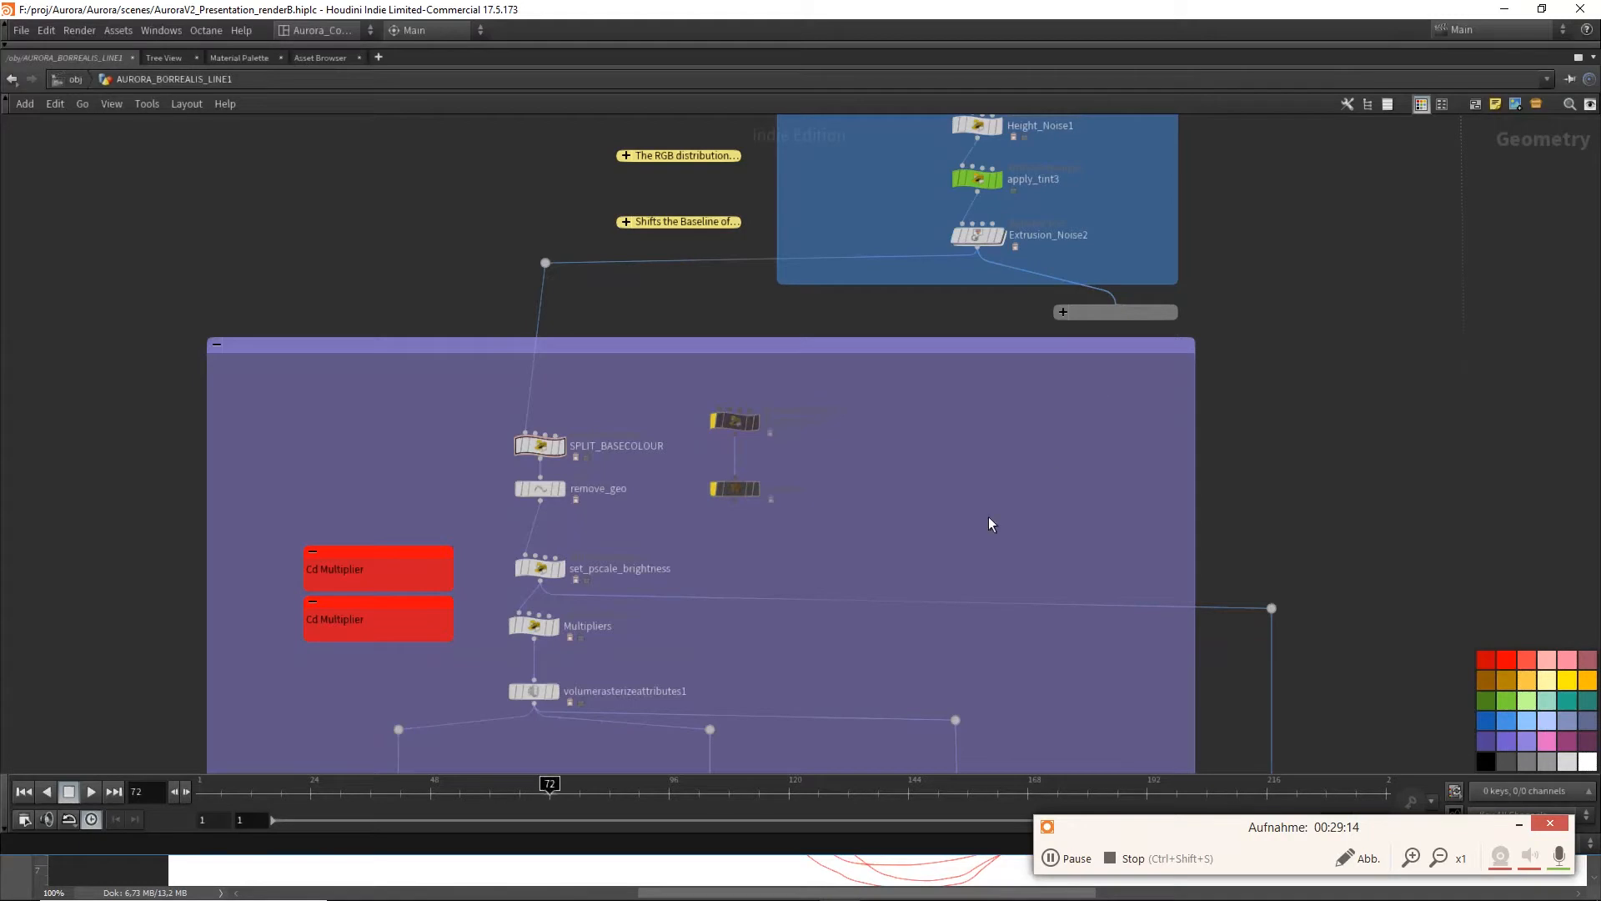
# Examine the volume branches below volumerasterizeattributes1, covering the constant blur, Heightbased Blur and length Blur groups
pyautogui.moveTo(880, 525); pyautogui.dragTo(879, 333, button='middle')
pyautogui.scroll(-2, 855, 450)
pyautogui.moveTo(855, 450); pyautogui.dragTo(806, 307, button='middle')
pyautogui.moveTo(796, 453); pyautogui.dragTo(784, 328, button='middle')
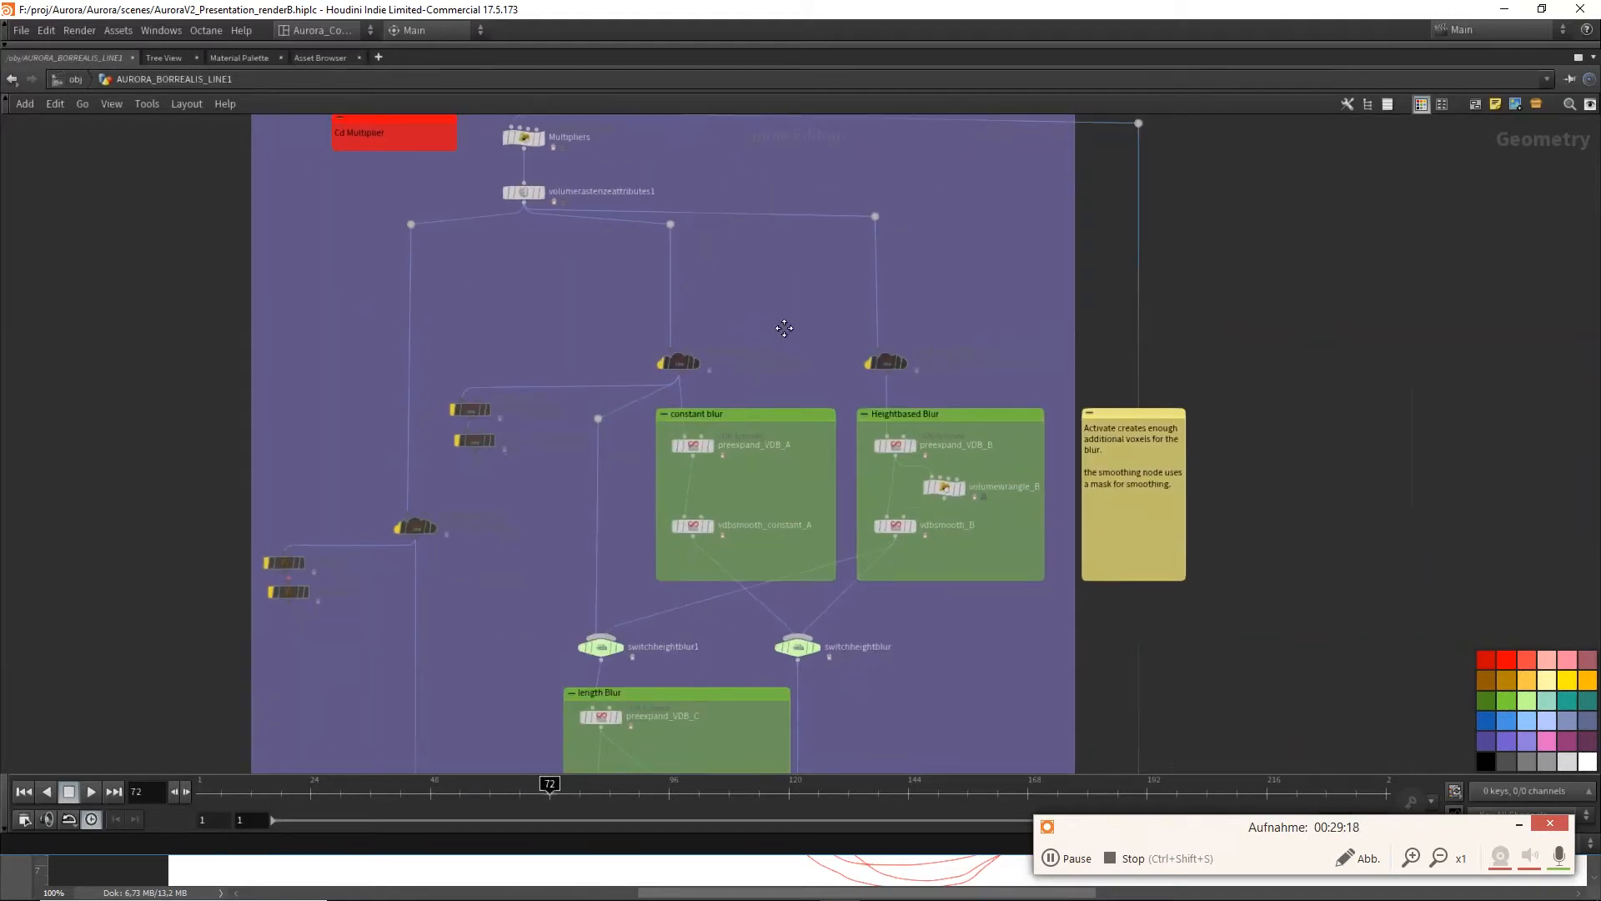
pyautogui.scroll(-3, 782, 328)
pyautogui.moveTo(665, 490); pyautogui.dragTo(612, 397, button='middle')
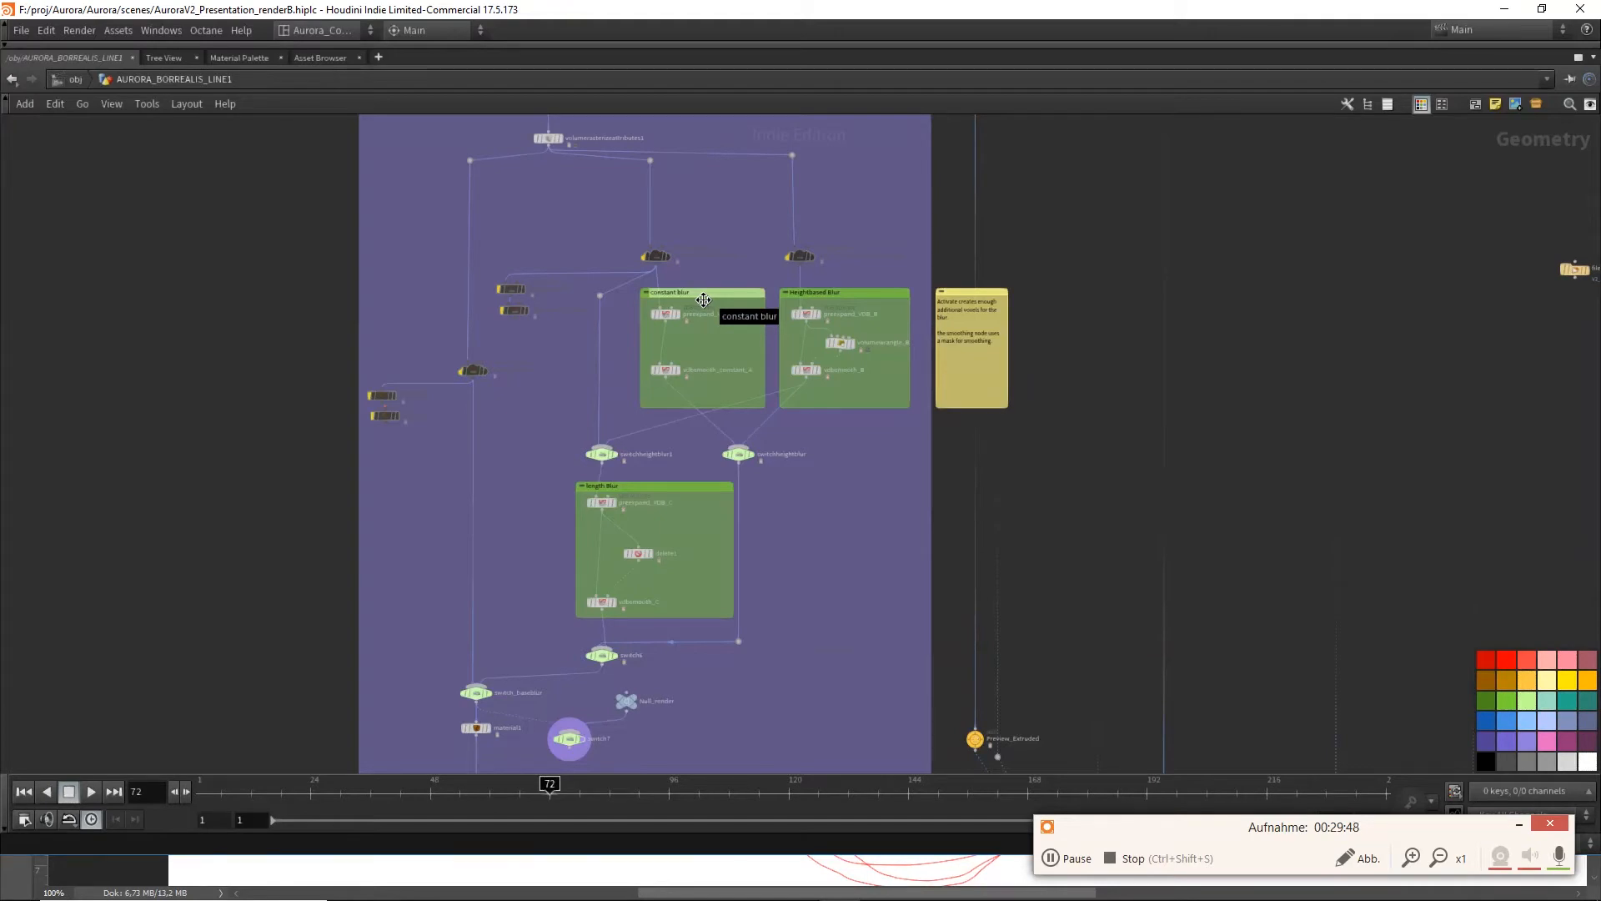
pyautogui.moveTo(712, 218); pyautogui.dragTo(663, 315, button='middle')
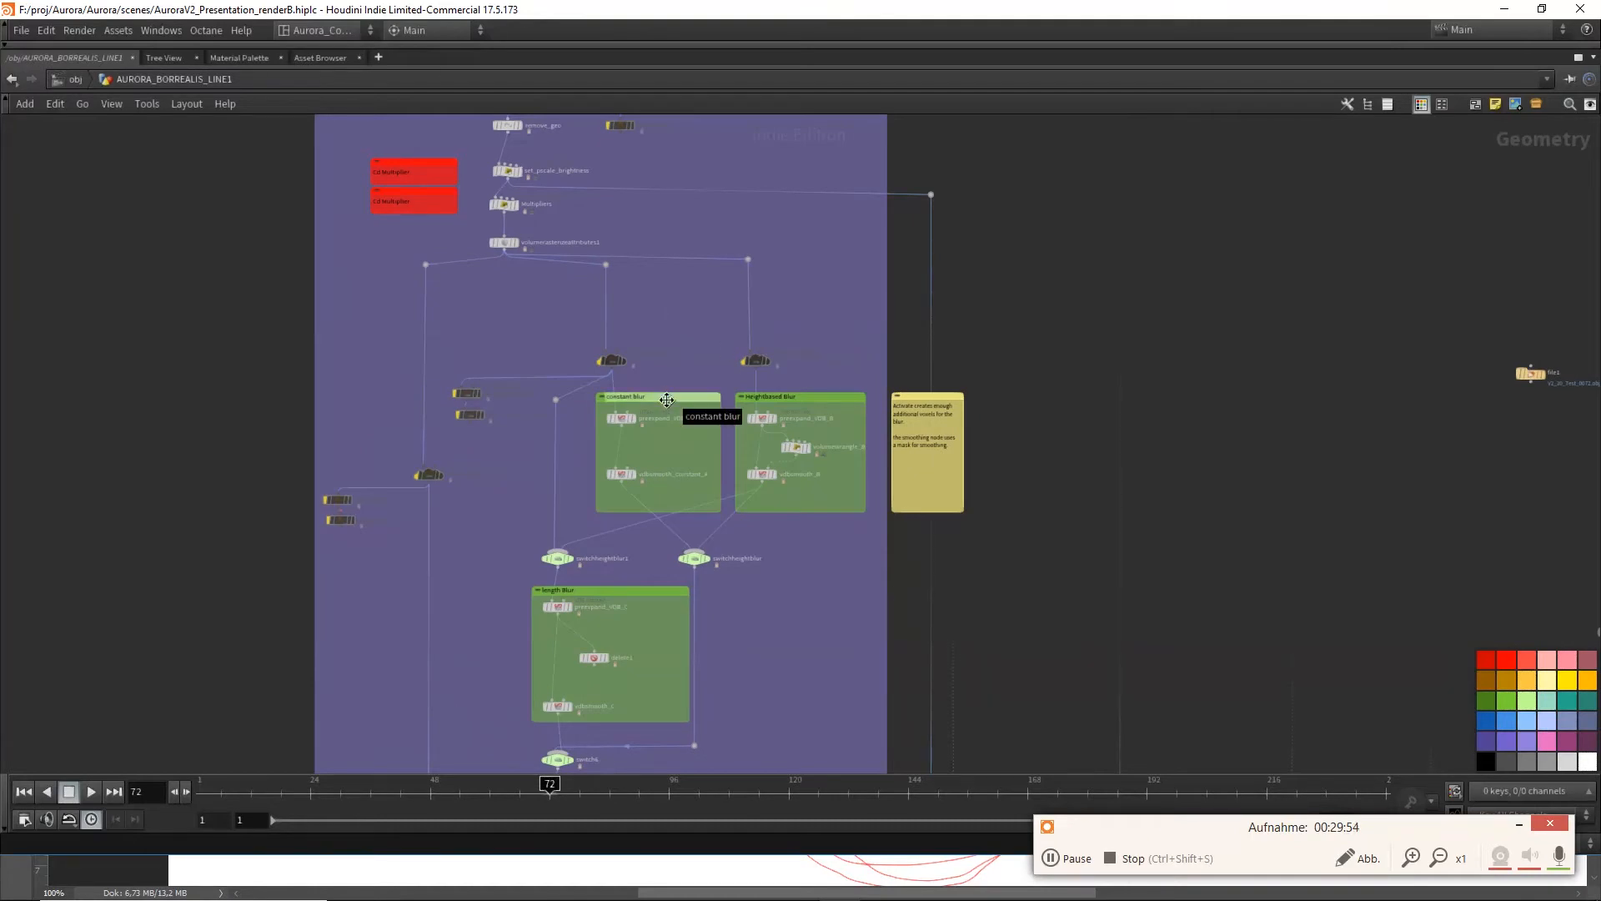
pyautogui.moveTo(679, 293); pyautogui.dragTo(670, 342, button='middle')
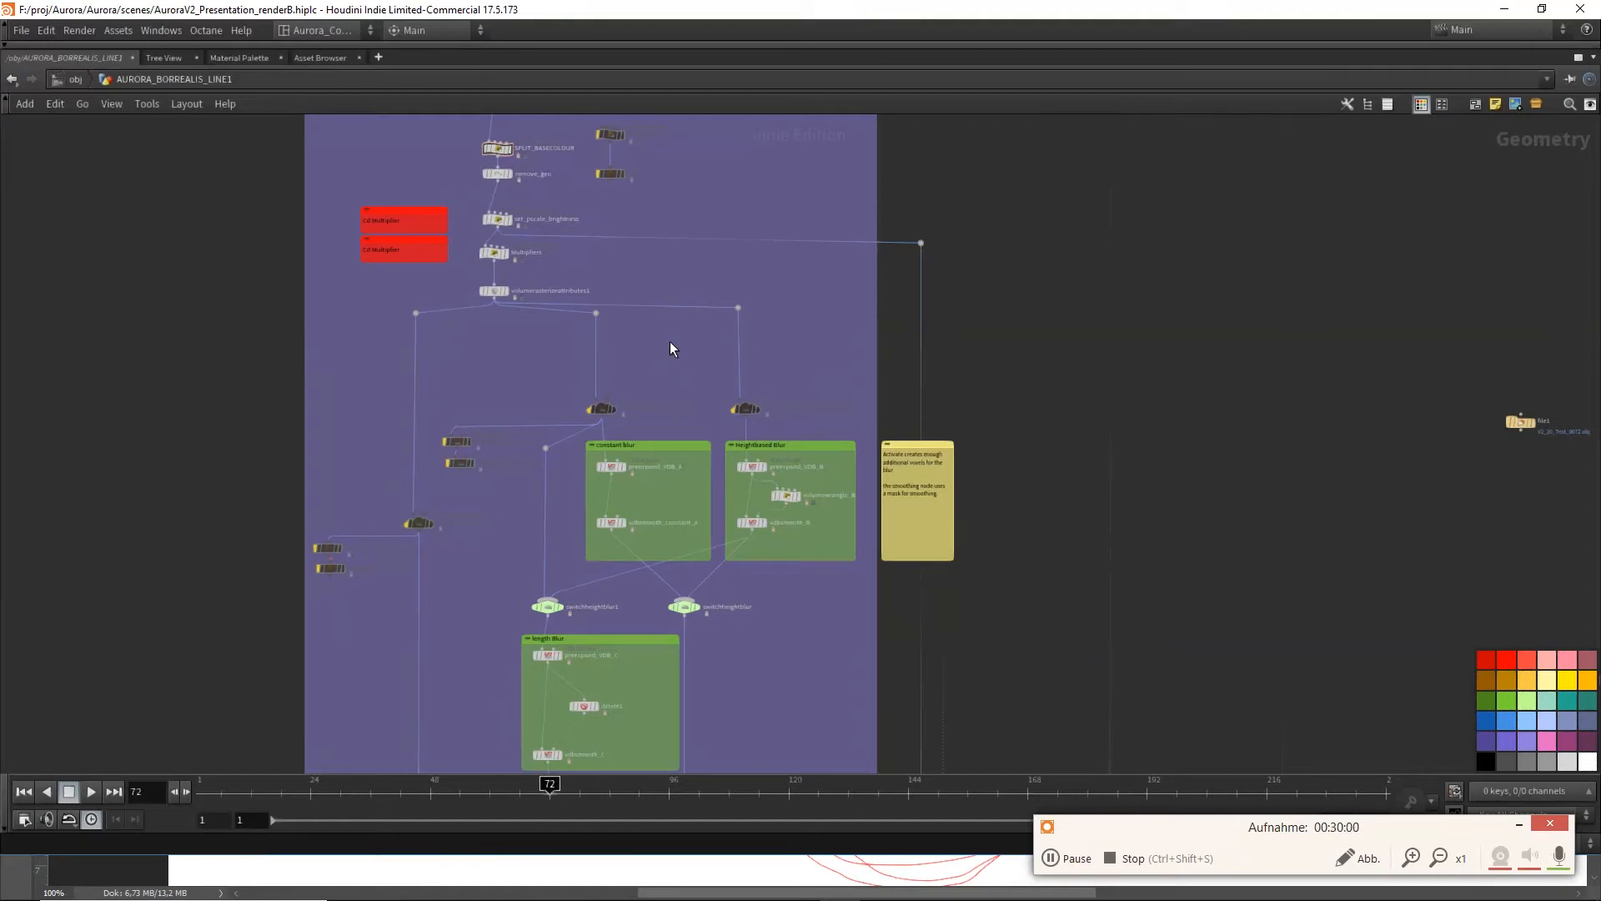
# Go up to object level, restore the multi-pane layout and set the asset's Preview Level to Height Gradient
pyautogui.click(76, 80)
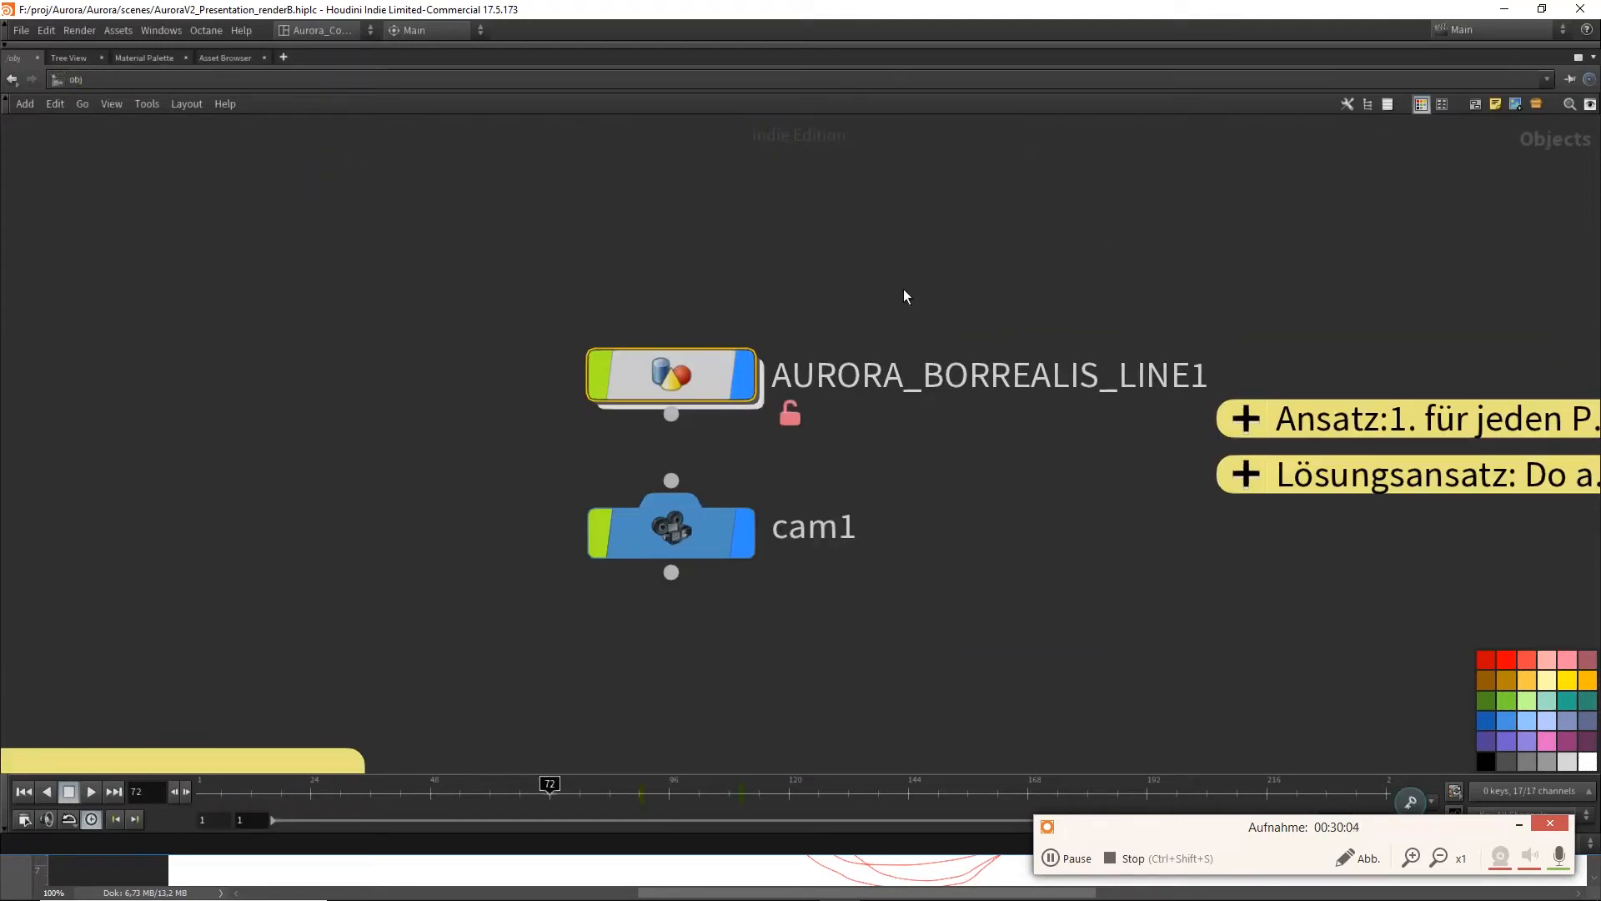
pyautogui.hotkey('ctrl', 'b')
pyautogui.click(1211, 129)
pyautogui.click(1208, 206)
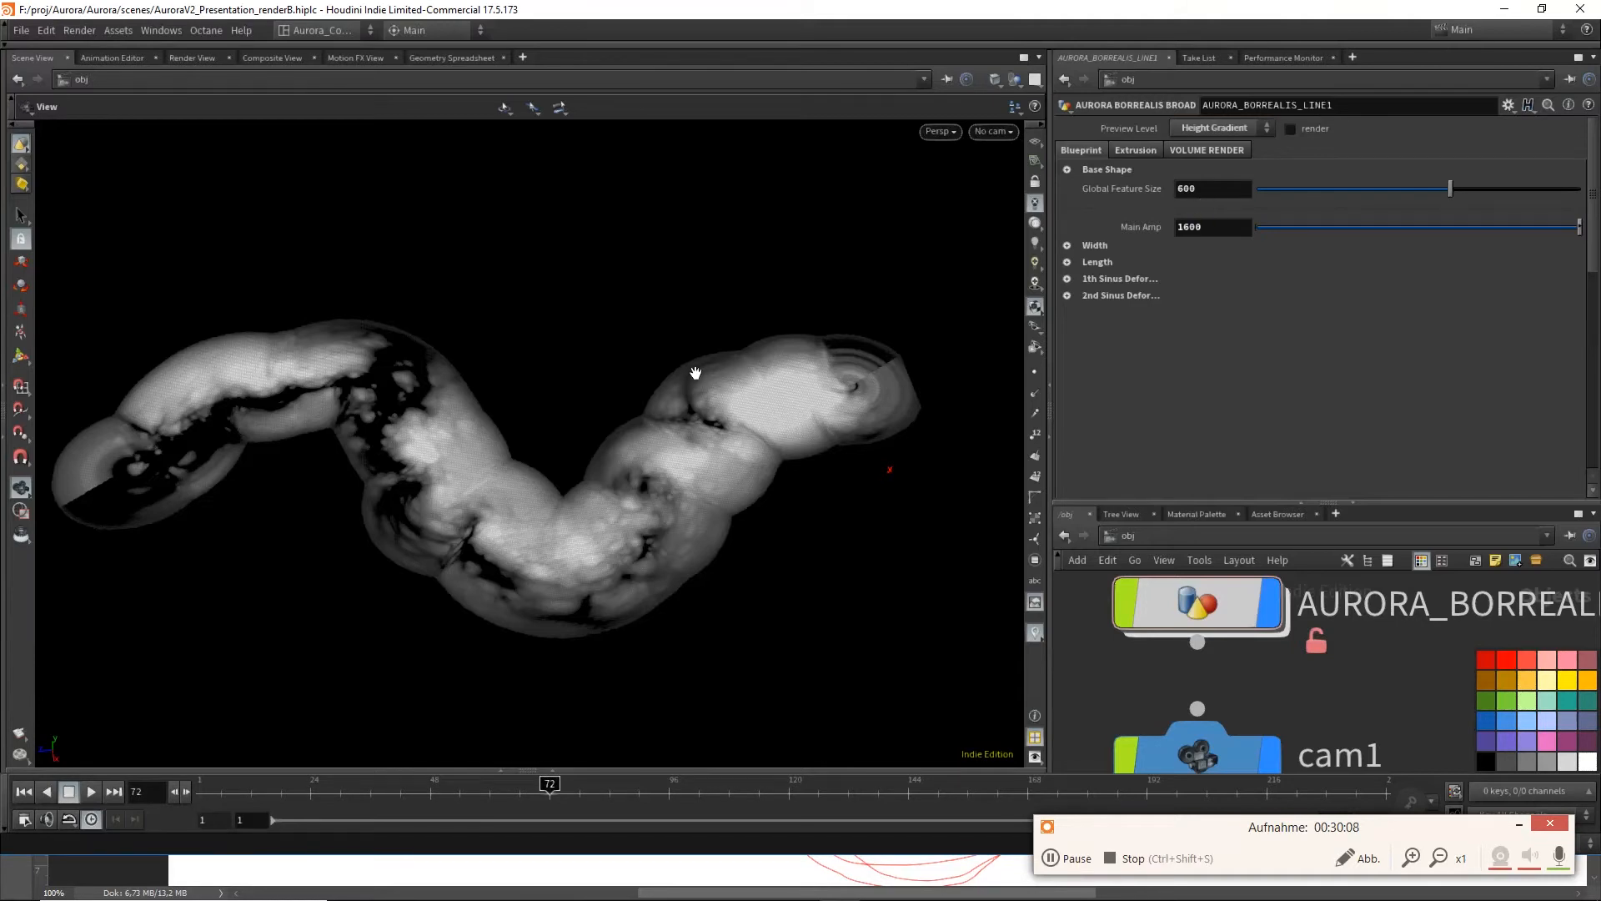
pyautogui.moveTo(693, 368); pyautogui.dragTo(704, 314)
pyautogui.click(1201, 129)
pyautogui.click(1201, 131)
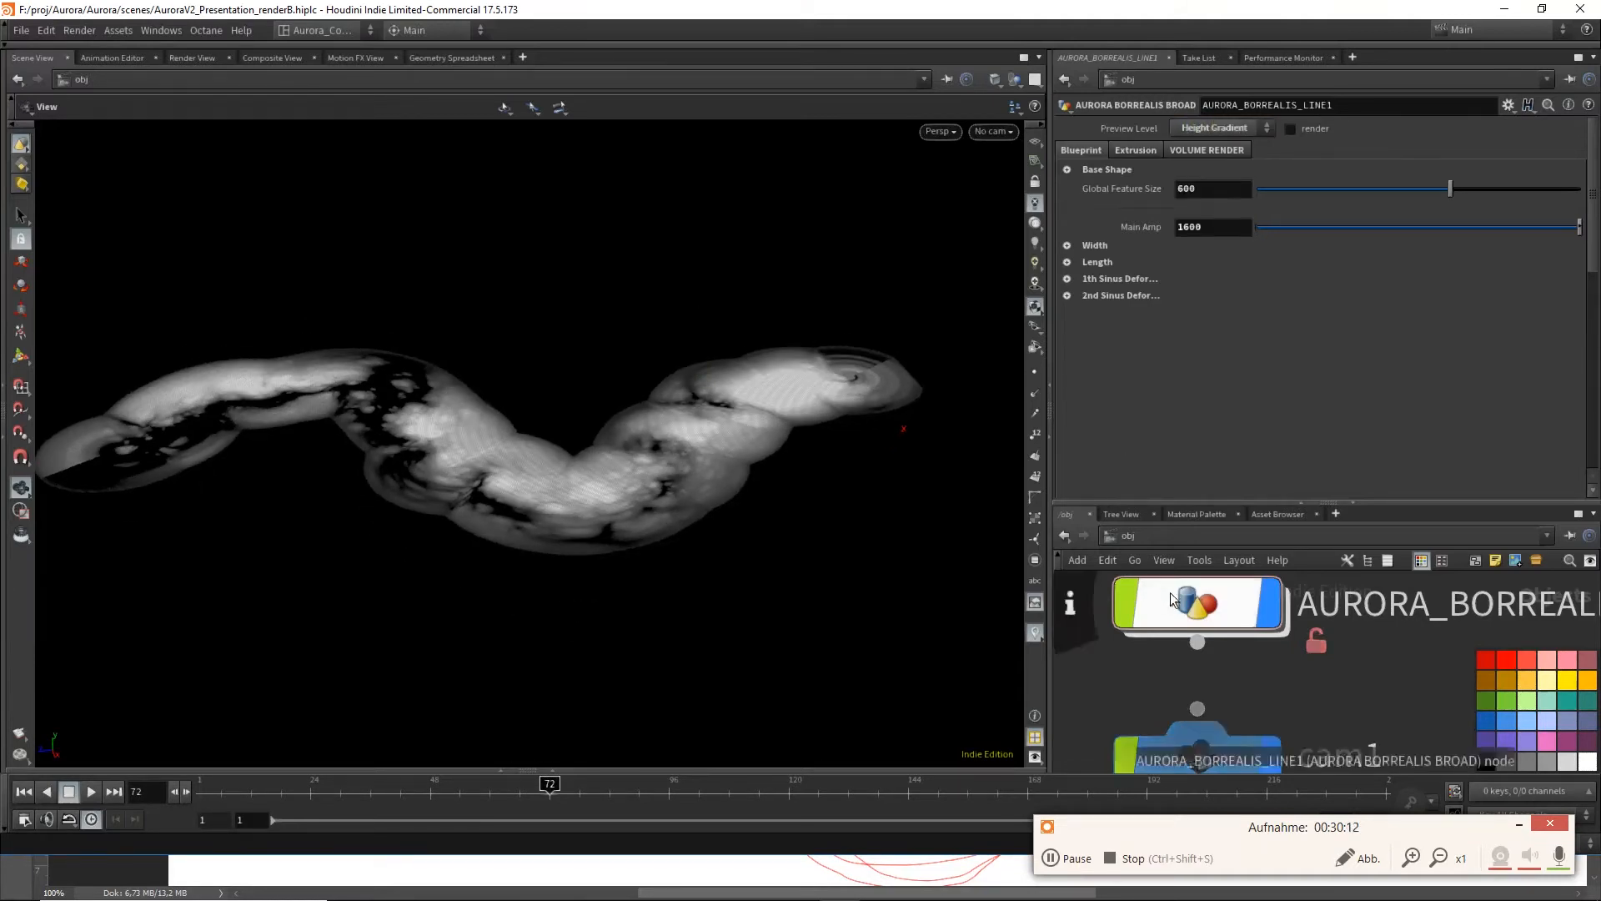
# Enter AURORA_BORREALIS_LINE1 and set the display flag on the Display_Out null
pyautogui.doubleClick(1198, 603)
pyautogui.moveTo(1295, 652); pyautogui.dragTo(1247, 509, button='middle')
pyautogui.moveTo(1332, 712); pyautogui.dragTo(1257, 648, button='middle')
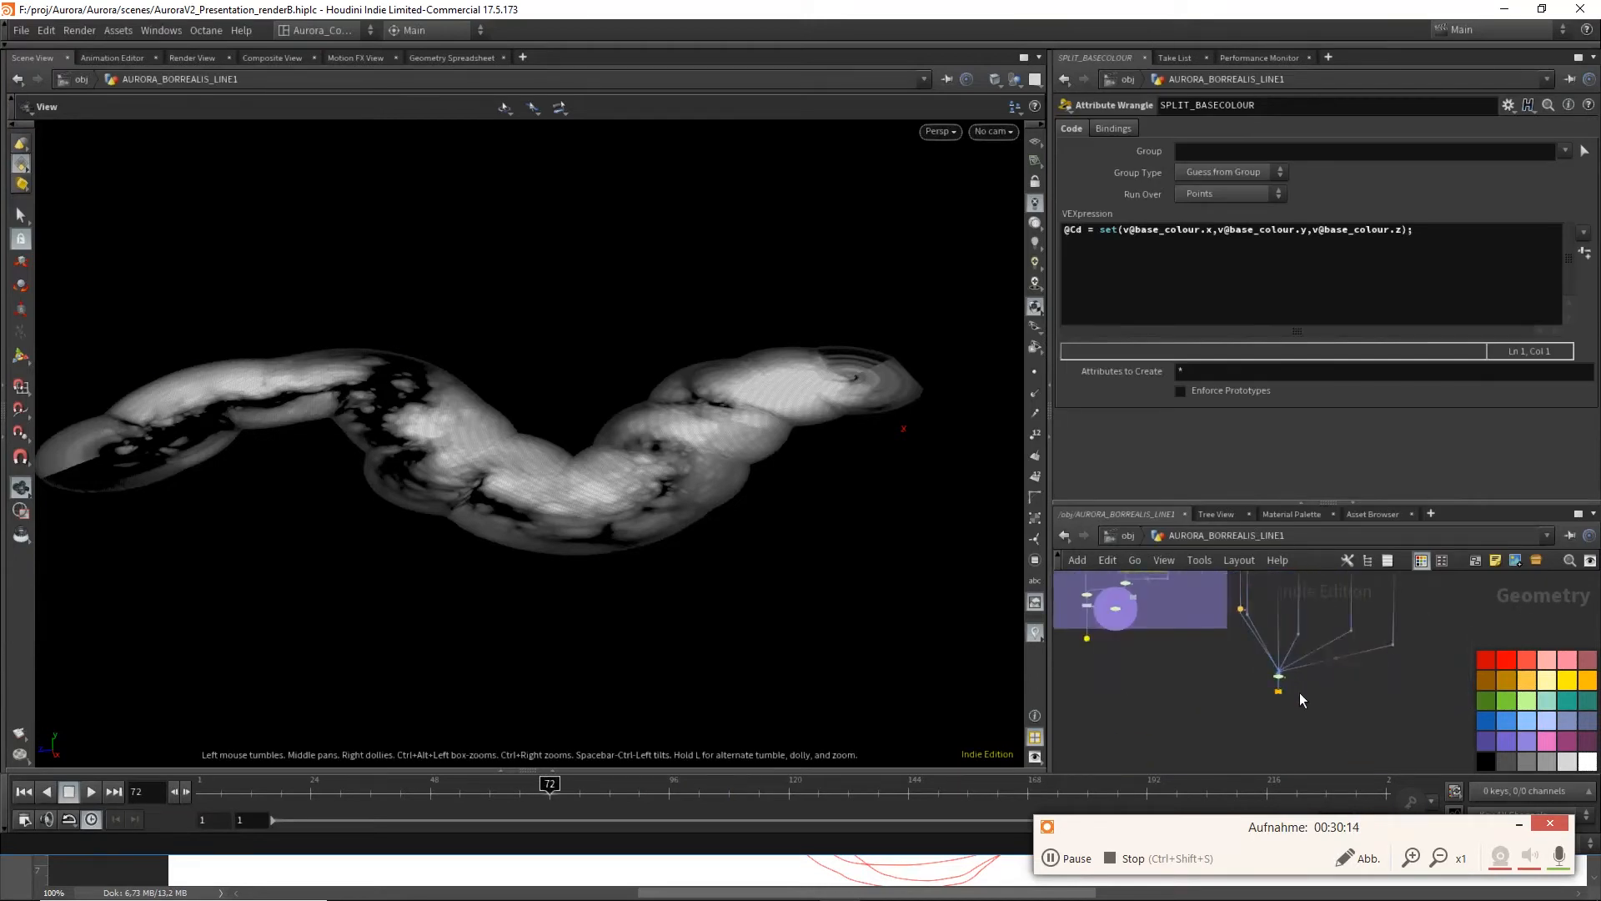
pyautogui.scroll(7, 1298, 691)
pyautogui.click(1198, 653)
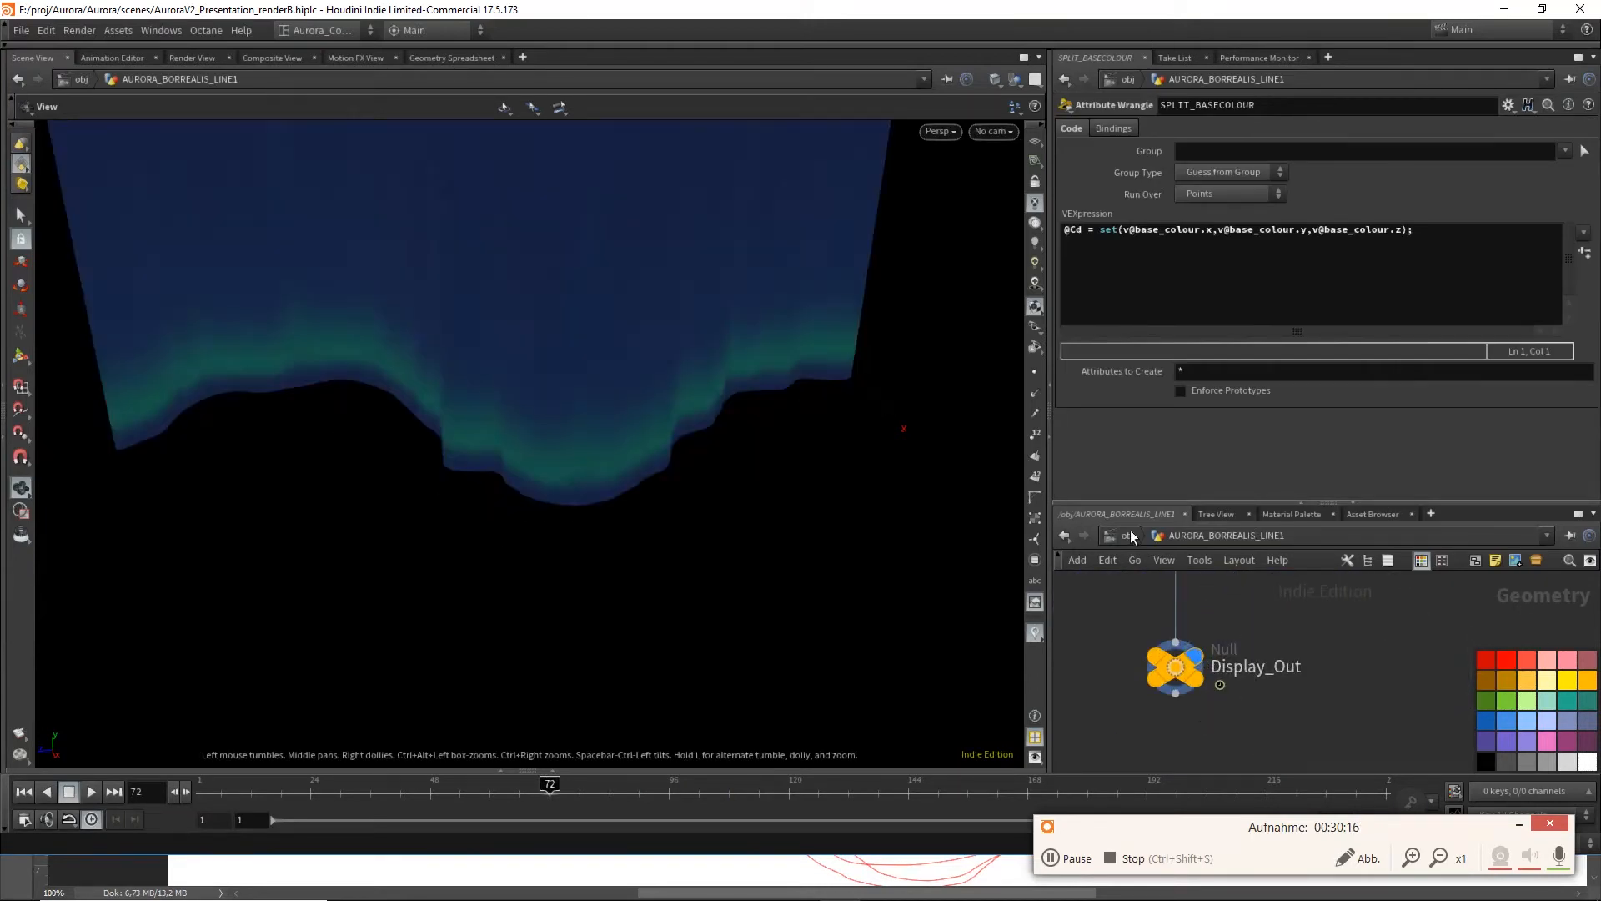
# Return to object level, toggle the viewport's wireframe shading and inspect the extruded aurora curtain from the front
pyautogui.click(1128, 534)
pyautogui.click(1082, 660)
pyautogui.moveTo(668, 347); pyautogui.dragTo(665, 483, button='middle')
pyautogui.moveTo(665, 483); pyautogui.dragTo(665, 448)
pyautogui.moveTo(754, 398); pyautogui.dragTo(780, 318, button='middle')
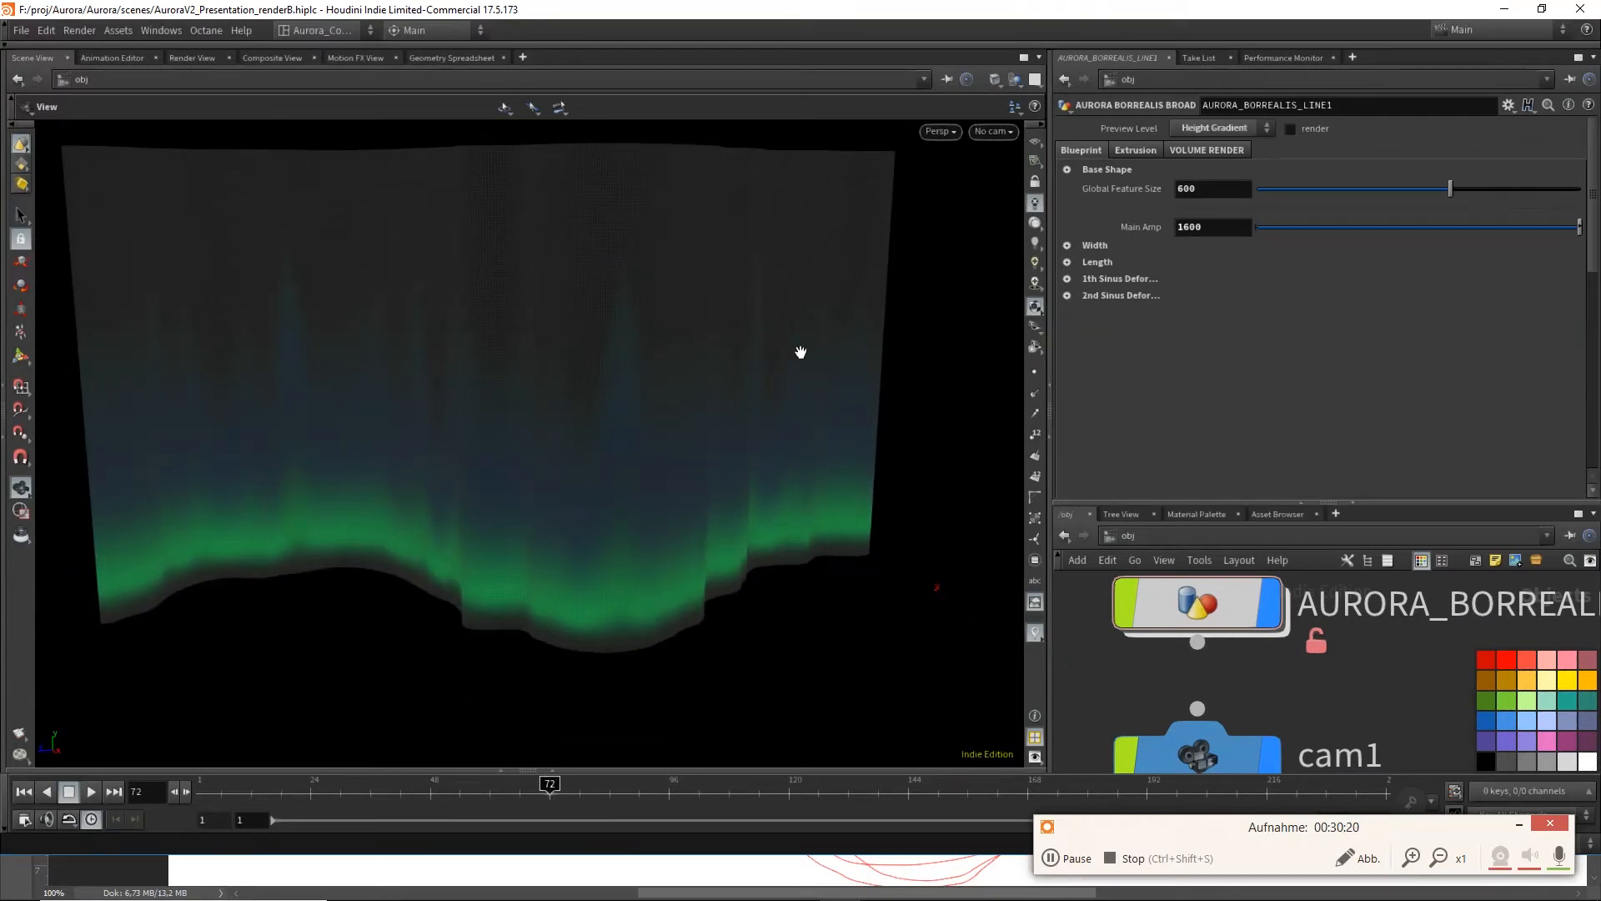
pyautogui.press('w')
pyautogui.moveTo(681, 418)
pyautogui.mouseDown()
pyautogui.moveTo(721, 419)
pyautogui.moveTo(718, 443)
pyautogui.moveTo(708, 425)
pyautogui.moveTo(651, 418)
pyautogui.mouseUp()
pyautogui.moveTo(682, 414)
pyautogui.mouseDown(button='middle')
pyautogui.moveTo(669, 429)
pyautogui.moveTo(679, 401)
pyautogui.mouseUp(button='middle')
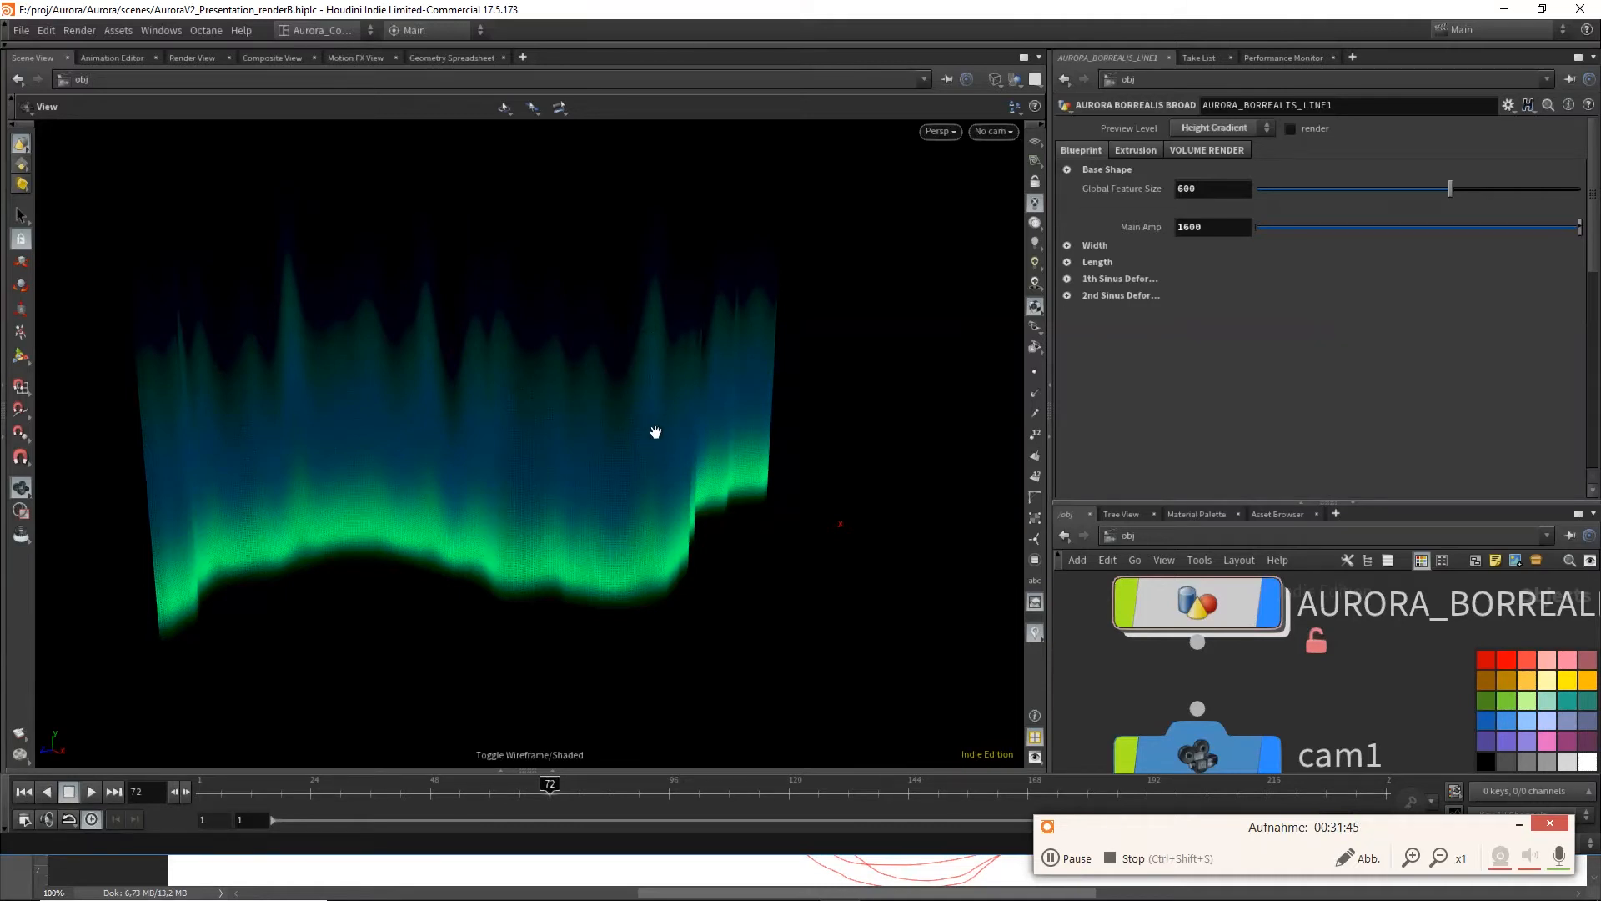
pyautogui.moveTo(640, 437)
pyautogui.mouseDown()
pyautogui.moveTo(593, 418)
pyautogui.moveTo(626, 412)
pyautogui.mouseUp()
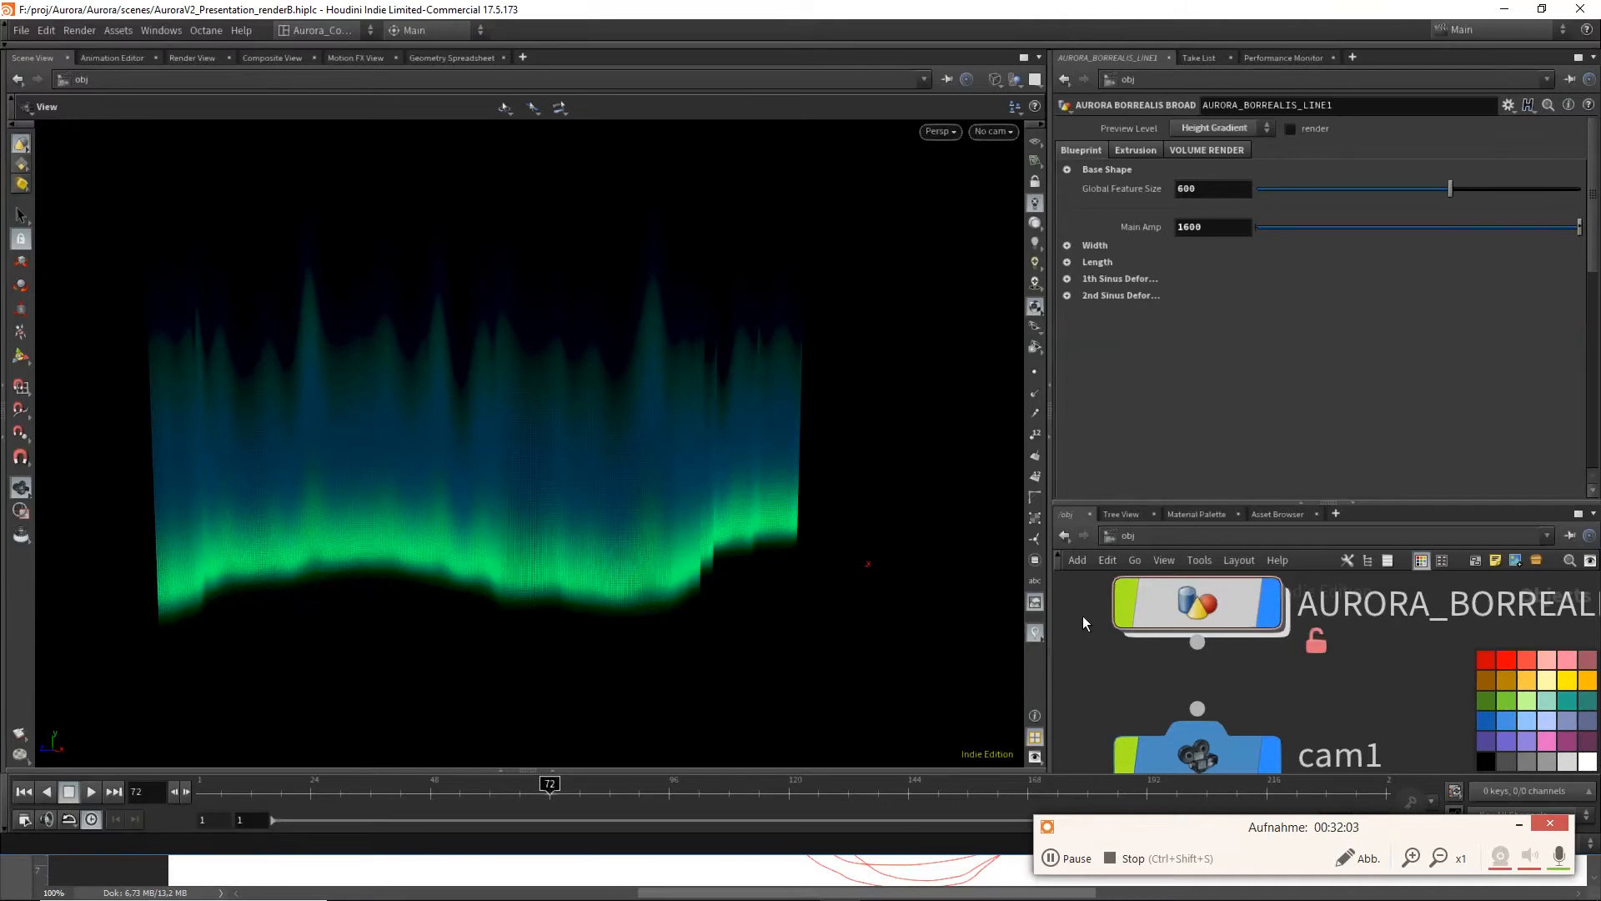
# Enter AURORA_BORREALIS_LINE1, enlarge the network editor to look over the blur groups, and go back to object level
pyautogui.doubleClick(1183, 605)
pyautogui.moveTo(1228, 611); pyautogui.dragTo(1289, 727, button='middle')
pyautogui.scroll(-3, 1260, 640)
pyautogui.moveTo(1157, 587); pyautogui.dragTo(1186, 724, button='middle')
pyautogui.moveTo(1206, 599); pyautogui.dragTo(1238, 769, button='middle')
pyautogui.moveTo(1233, 644); pyautogui.dragTo(1242, 742, button='middle')
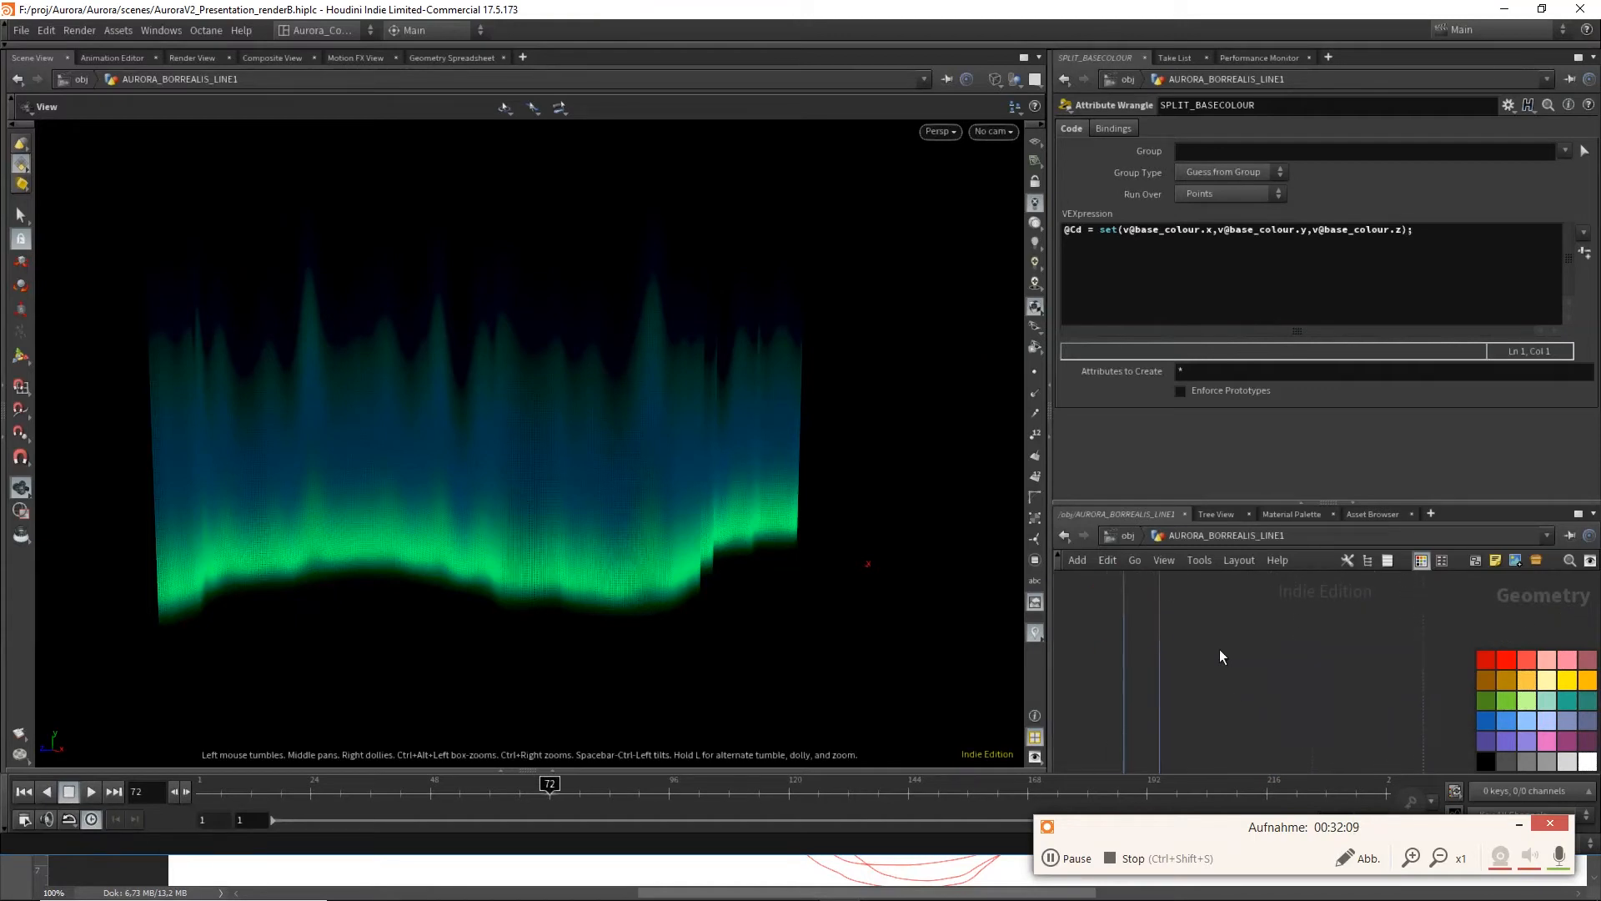
pyautogui.moveTo(1159, 503); pyautogui.dragTo(1160, 265)
pyautogui.moveTo(1233, 451); pyautogui.dragTo(1213, 722, button='middle')
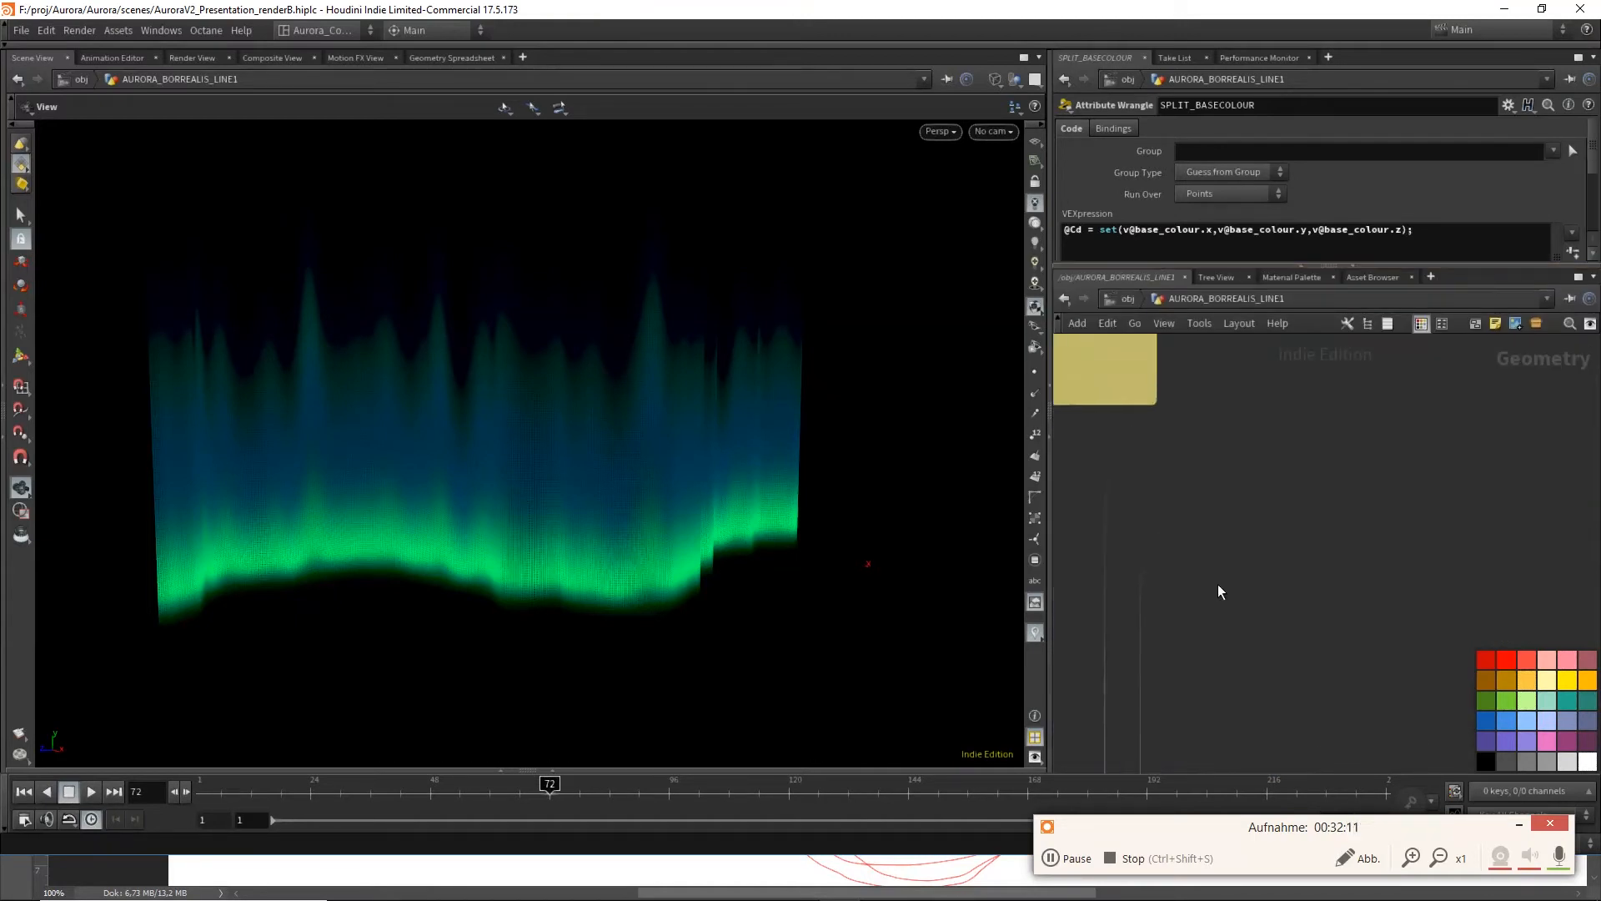
pyautogui.scroll(-5, 1218, 579)
pyautogui.moveTo(1221, 507); pyautogui.dragTo(1370, 536, button='middle')
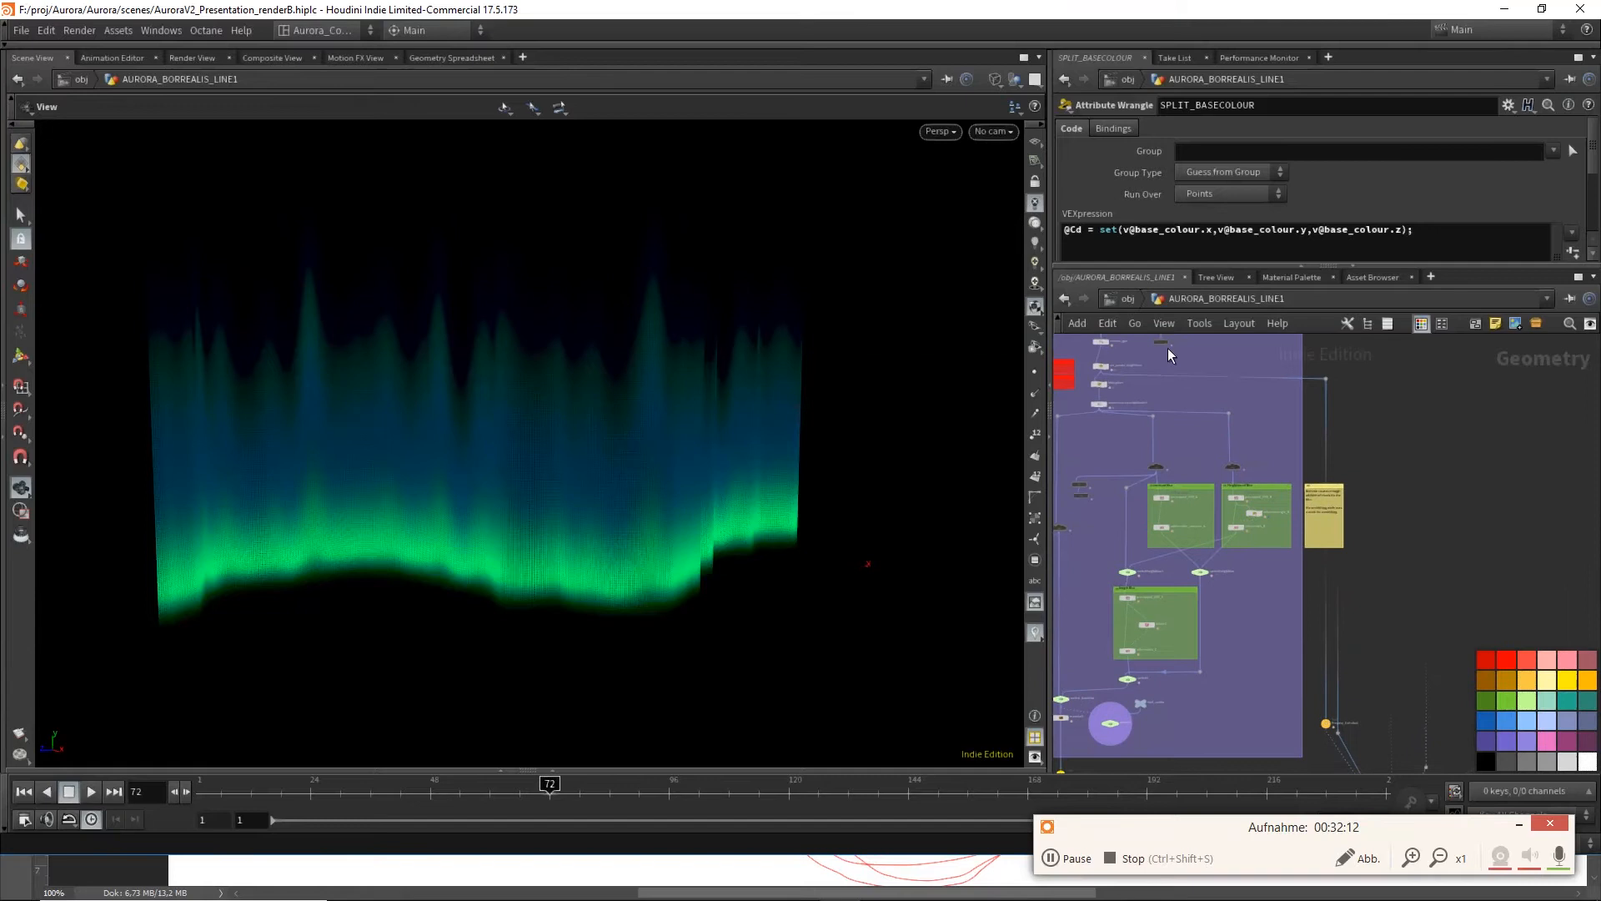
pyautogui.click(1121, 298)
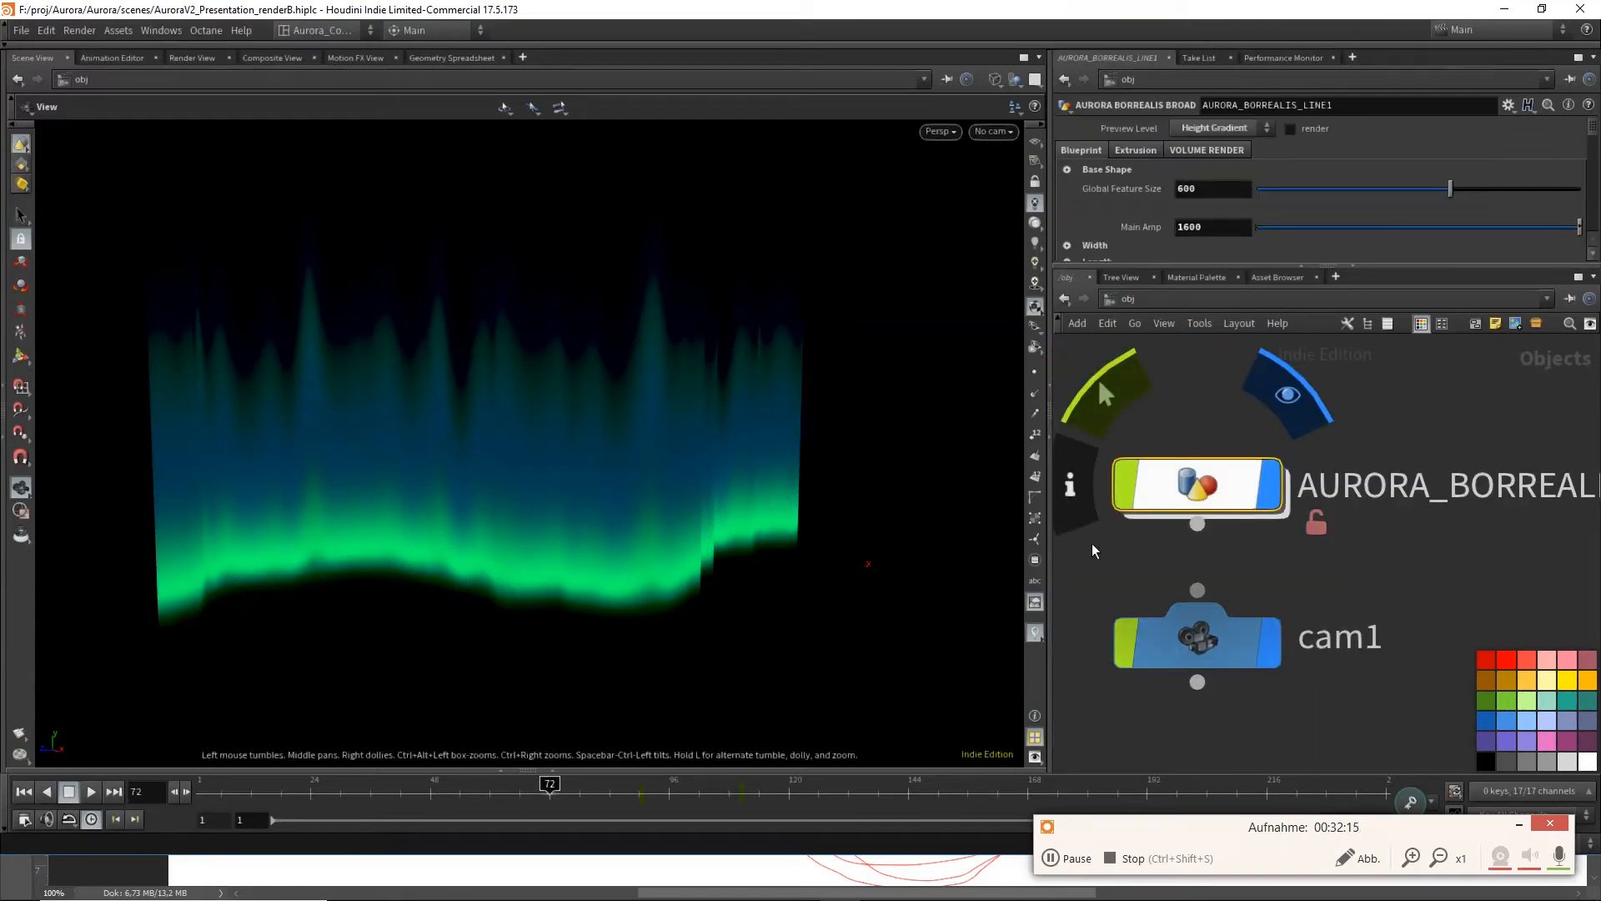
# Toggle the viewport between wireframe and shaded display, deselect the asset and examine the extruded aurora curtain from the side and below
pyautogui.moveTo(428, 456)
pyautogui.mouseDown()
pyautogui.moveTo(658, 461)
pyautogui.moveTo(429, 478)
pyautogui.moveTo(443, 508)
pyautogui.moveTo(660, 516)
pyautogui.moveTo(668, 593)
pyautogui.moveTo(568, 518)
pyautogui.moveTo(579, 429)
pyautogui.moveTo(568, 449)
pyautogui.moveTo(622, 379)
pyautogui.moveTo(597, 422)
pyautogui.moveTo(654, 222)
pyautogui.moveTo(668, 254)
pyautogui.moveTo(637, 286)
pyautogui.moveTo(669, 241)
pyautogui.moveTo(586, 258)
pyautogui.mouseUp()
pyautogui.press('w')
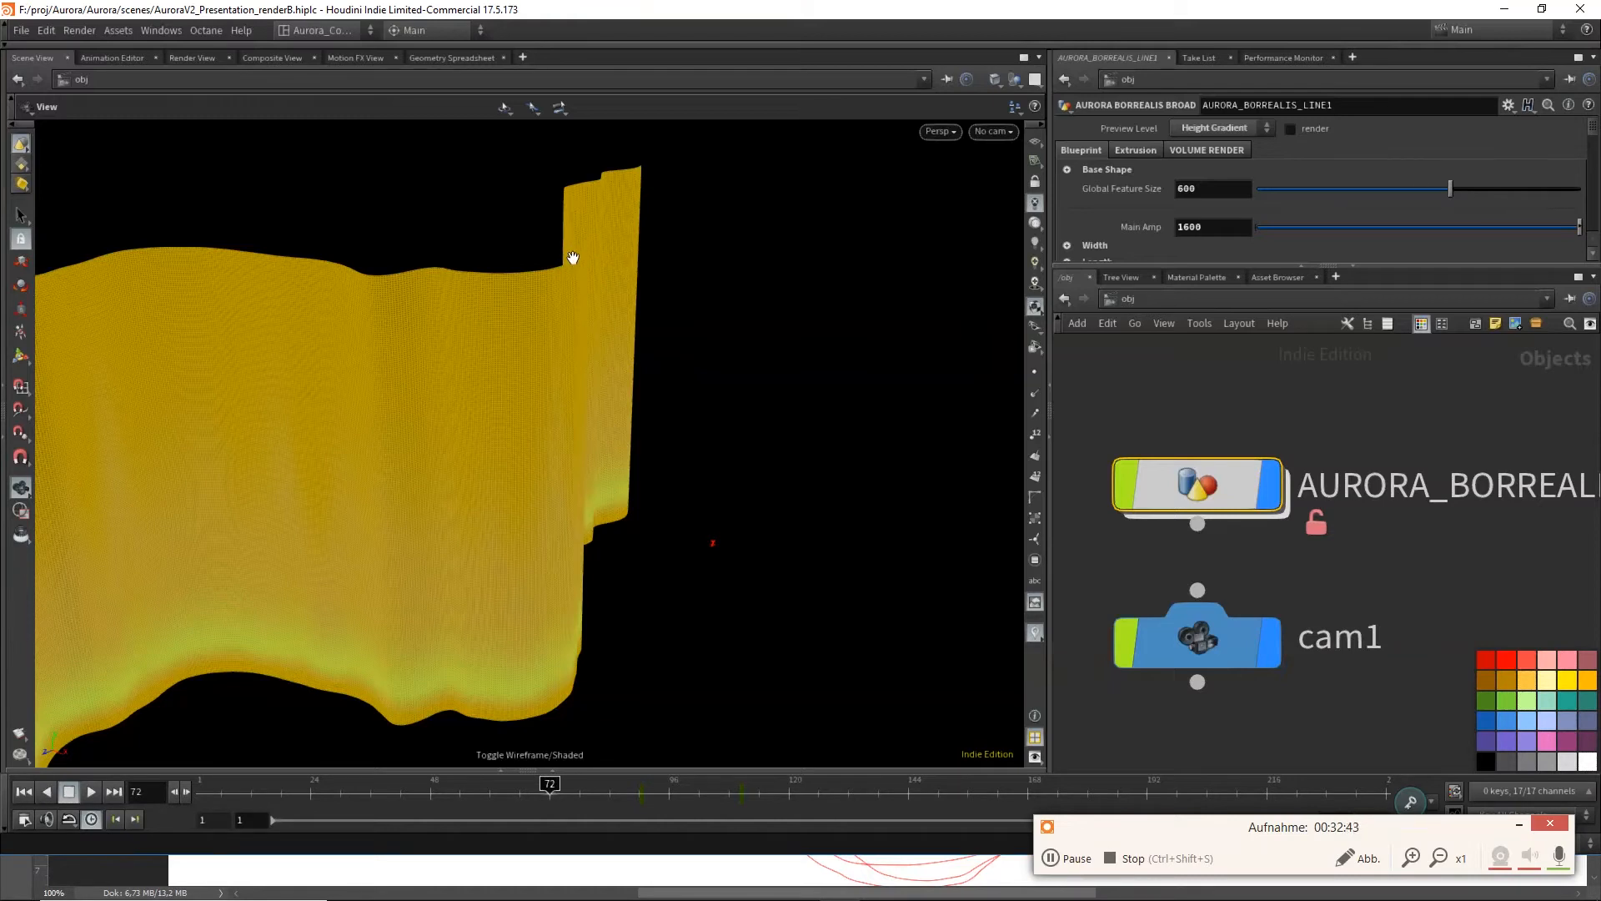
pyautogui.moveTo(635, 382); pyautogui.dragTo(601, 292)
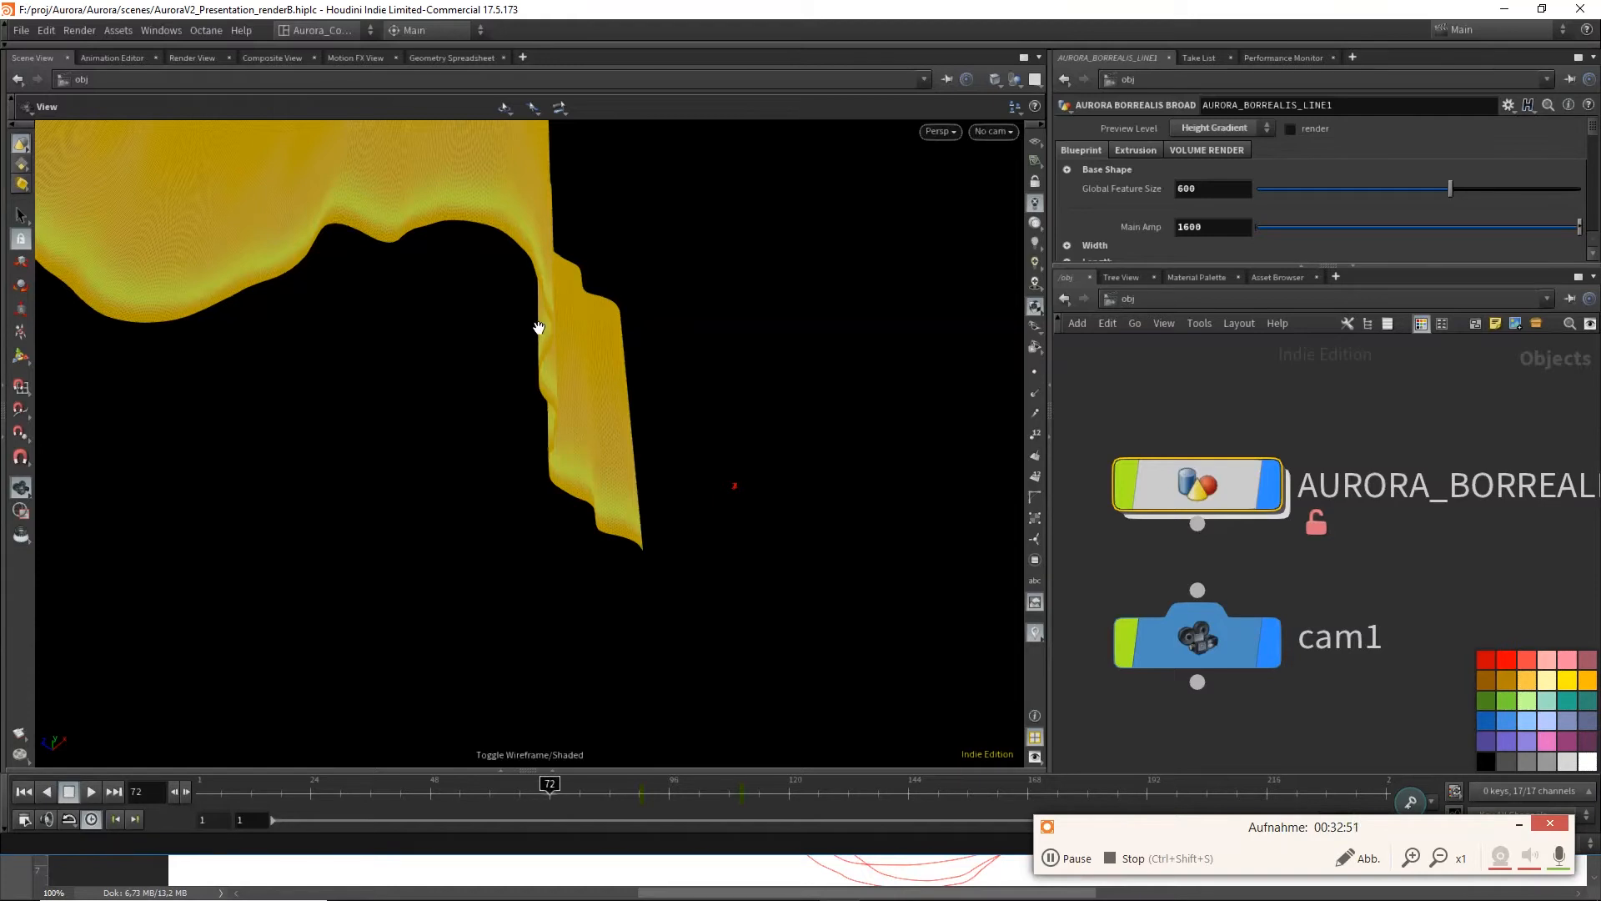
pyautogui.moveTo(564, 314)
pyautogui.mouseDown()
pyautogui.moveTo(581, 327)
pyautogui.moveTo(567, 285)
pyautogui.mouseUp()
pyautogui.moveTo(567, 285); pyautogui.dragTo(561, 339, button='middle')
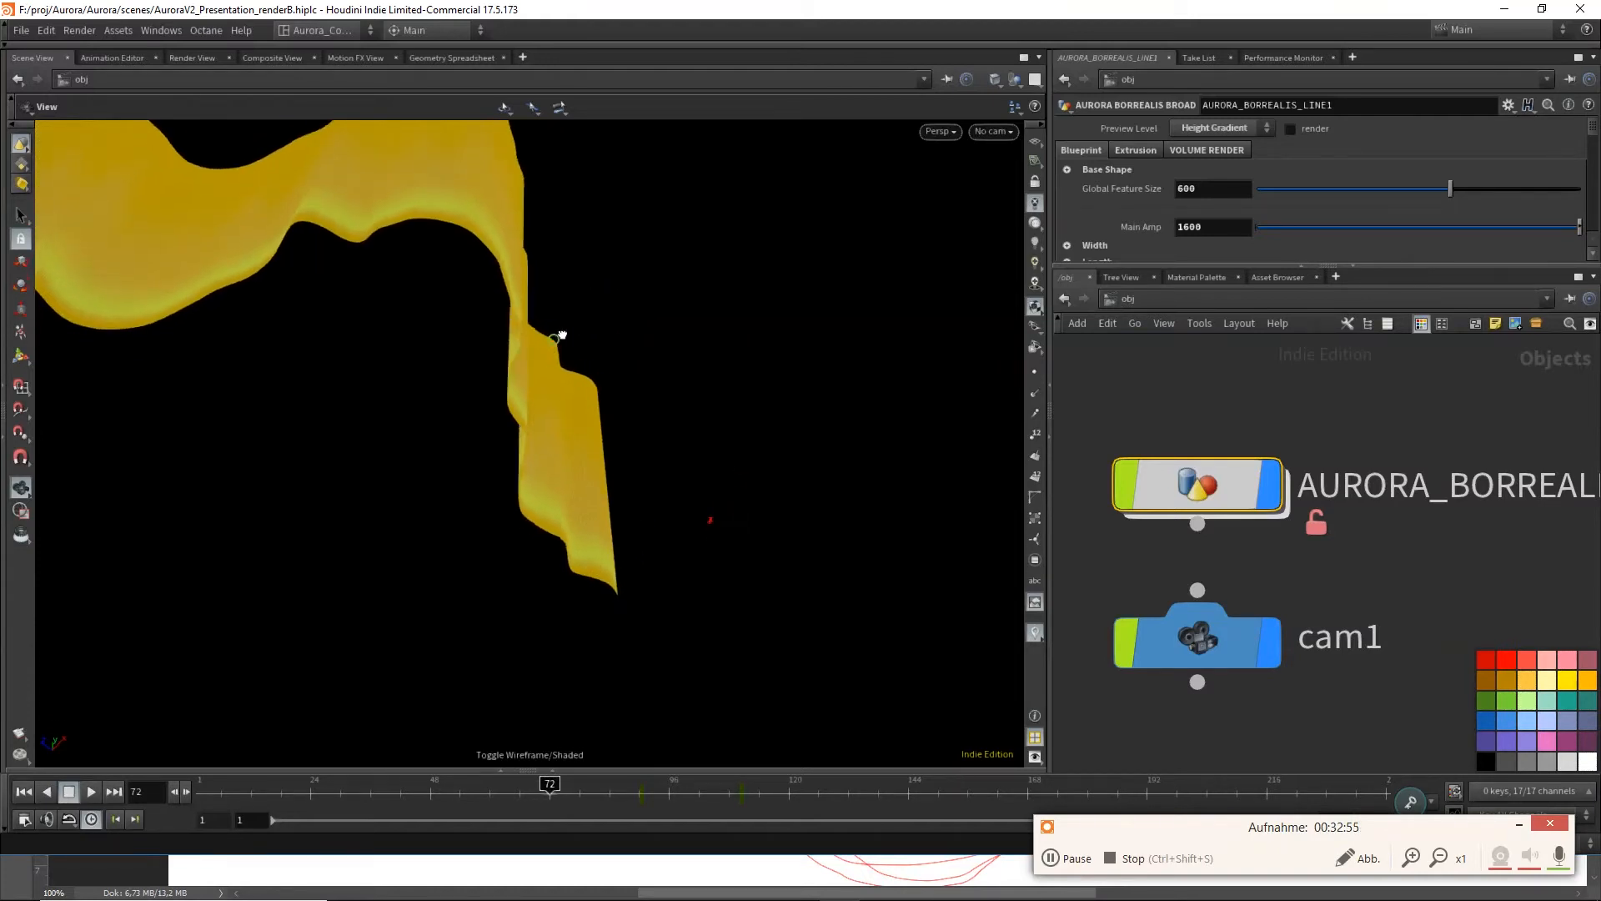
pyautogui.moveTo(565, 336); pyautogui.dragTo(940, 440)
pyautogui.click(1080, 389)
pyautogui.moveTo(561, 352); pyautogui.dragTo(586, 289)
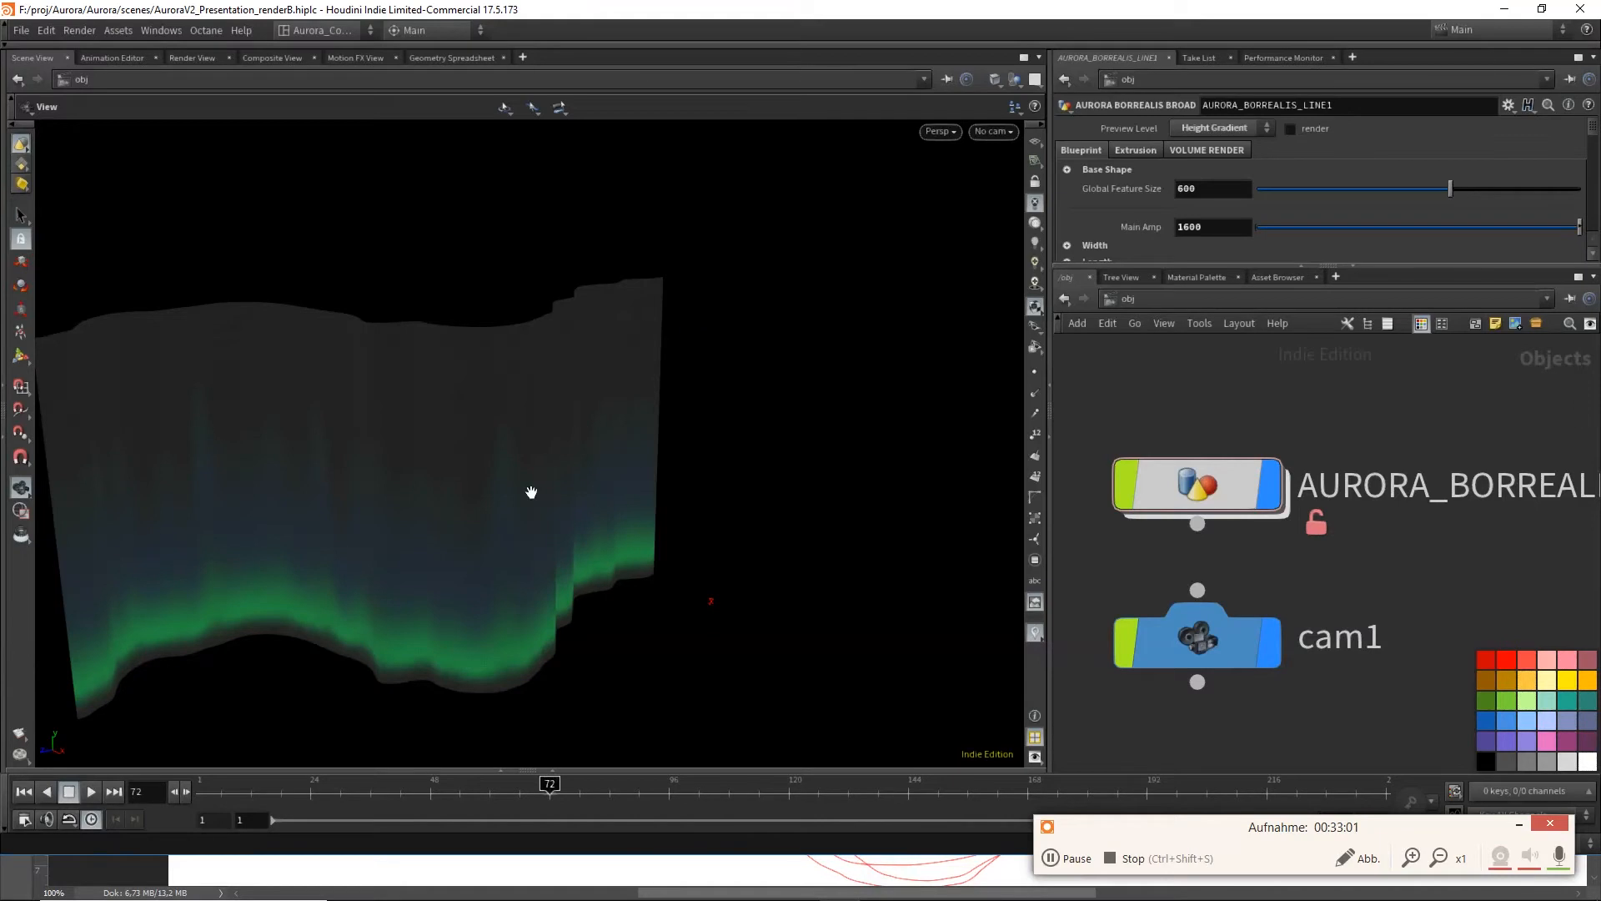
pyautogui.moveTo(619, 508); pyautogui.dragTo(504, 450)
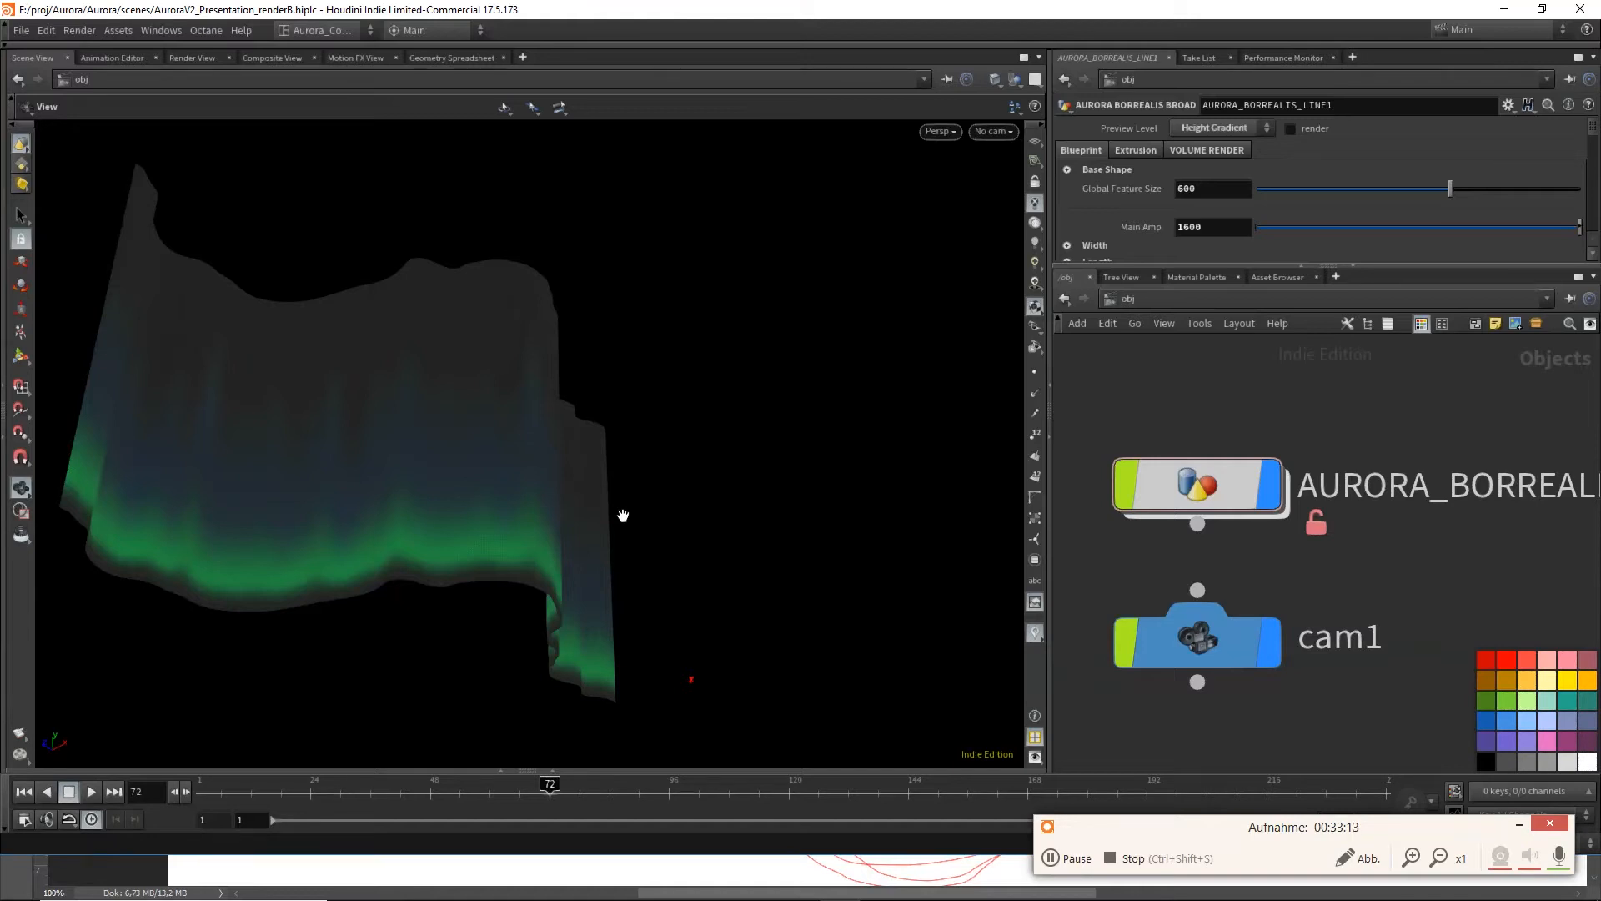
pyautogui.moveTo(623, 515); pyautogui.dragTo(604, 450)
pyautogui.moveTo(657, 475); pyautogui.dragTo(404, 386)
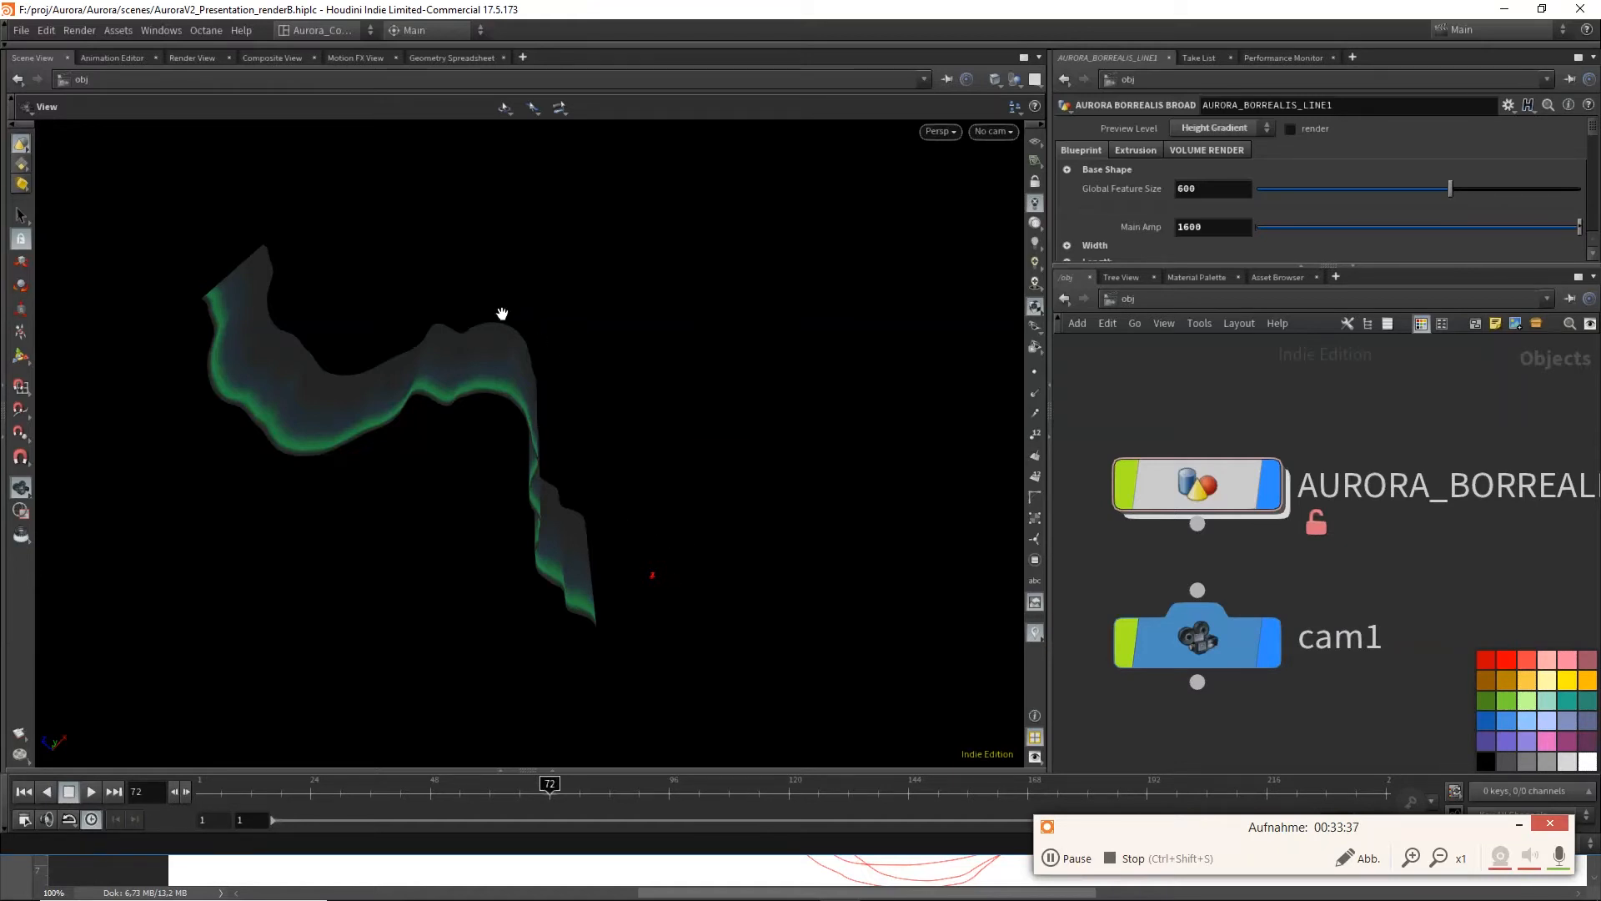
# Set the asset's Preview Level to Blueprint and enlarge the parameter pane
pyautogui.click(1194, 129)
pyautogui.click(1213, 197)
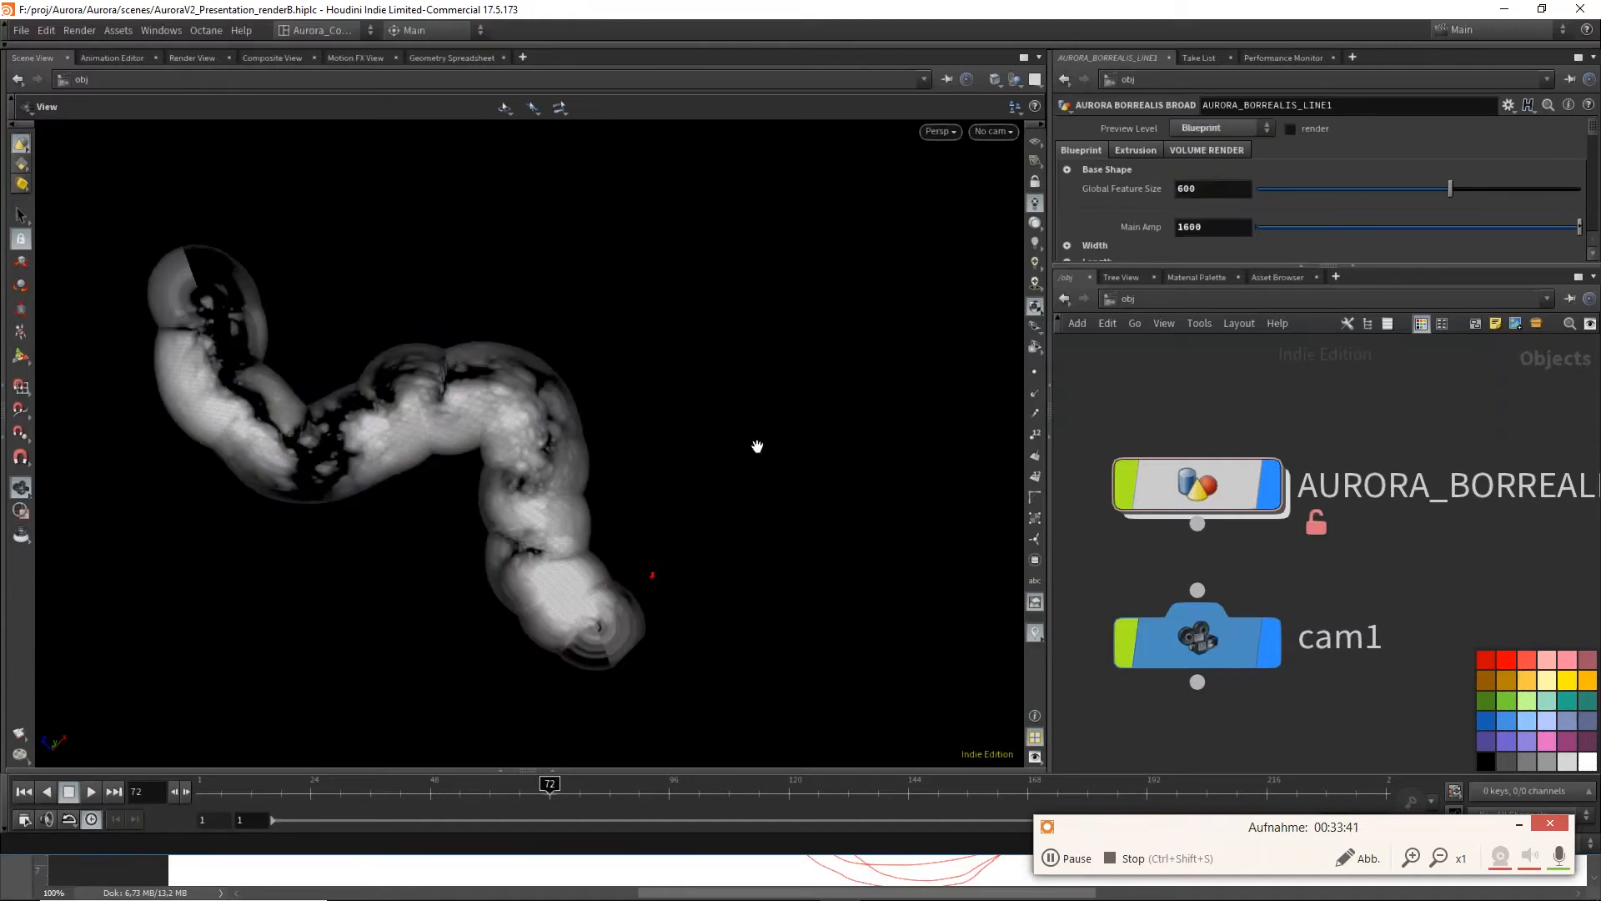
pyautogui.moveTo(1178, 263); pyautogui.dragTo(1203, 338)
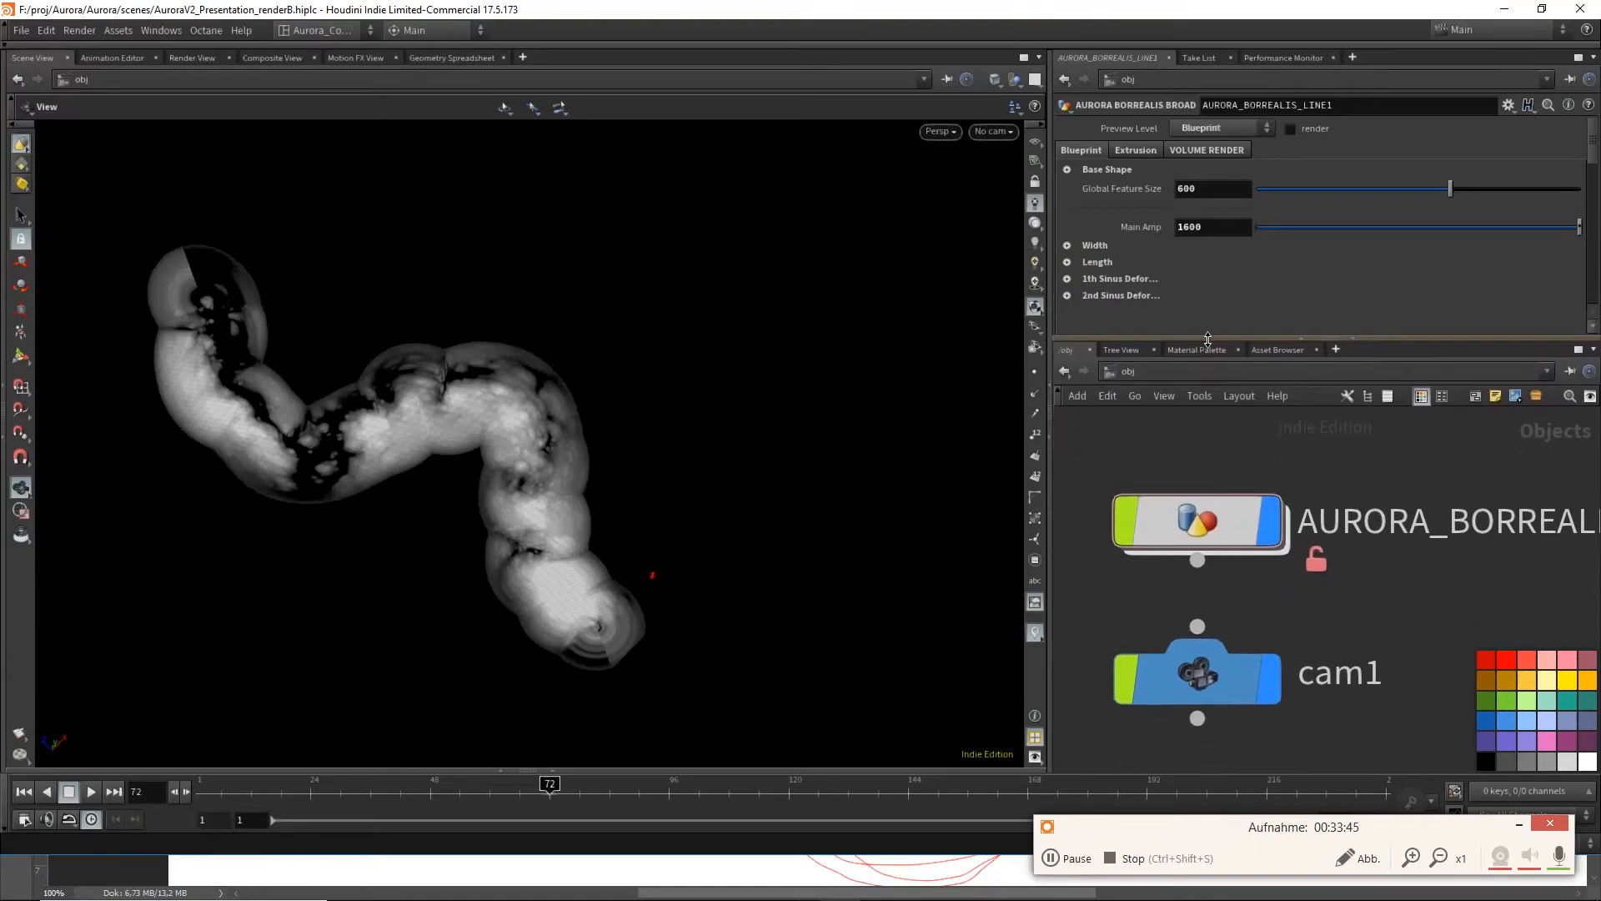
# Expand the Width parameters, raise Bands to 4.2 and inspect the banded blueprint from other angles
pyautogui.click(1066, 244)
pyautogui.scroll(-3, 1304, 247)
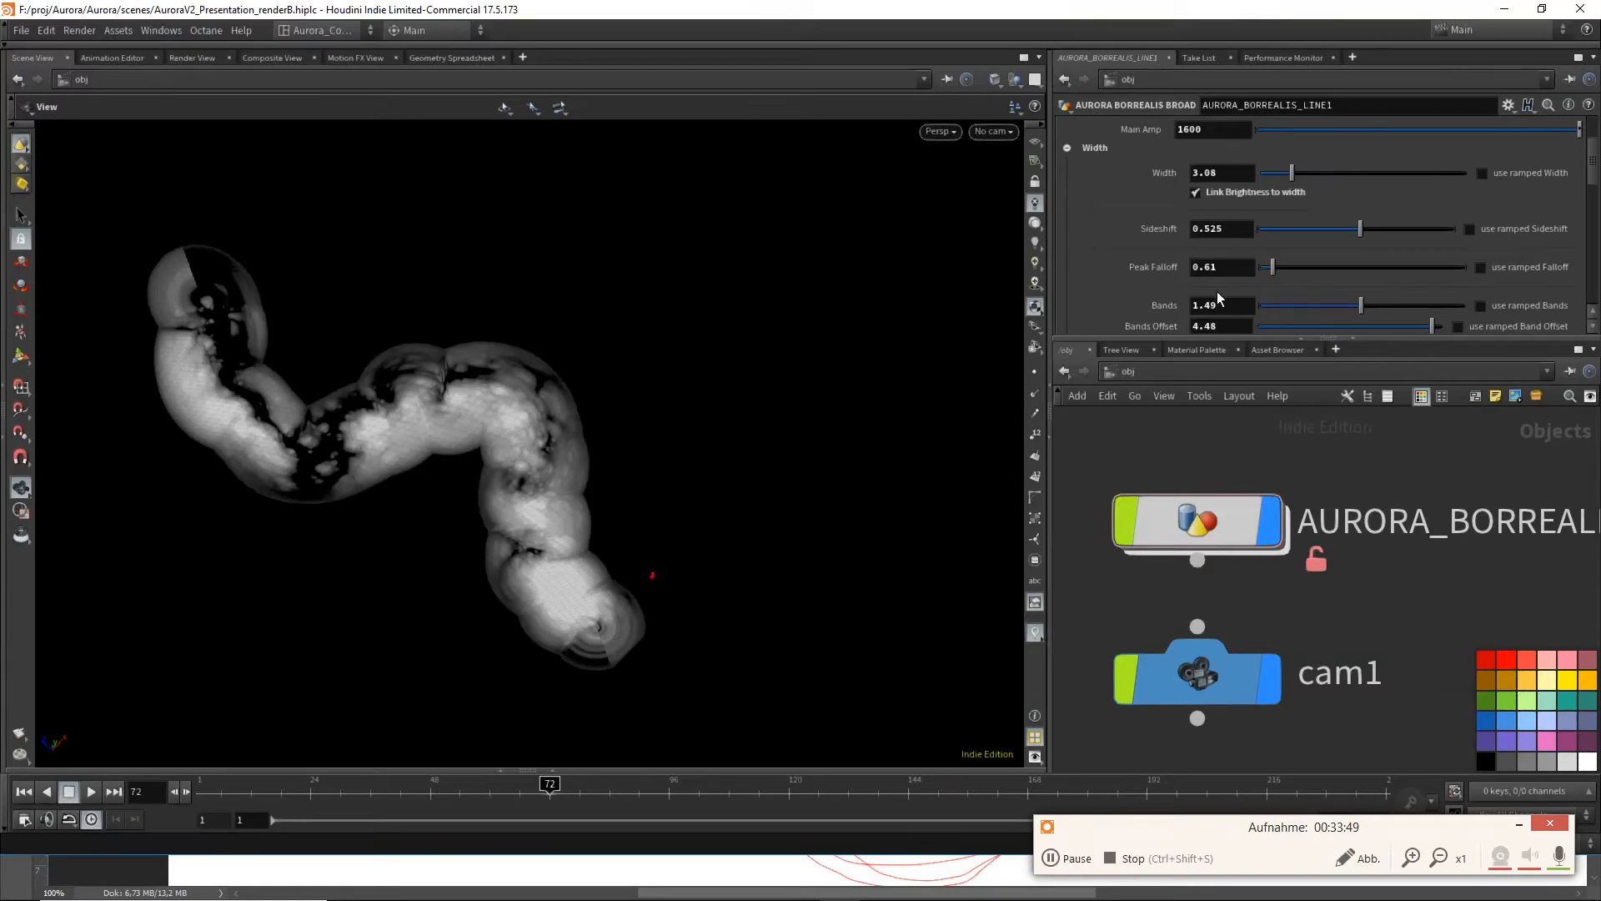
pyautogui.moveTo(1361, 305); pyautogui.dragTo(1438, 309)
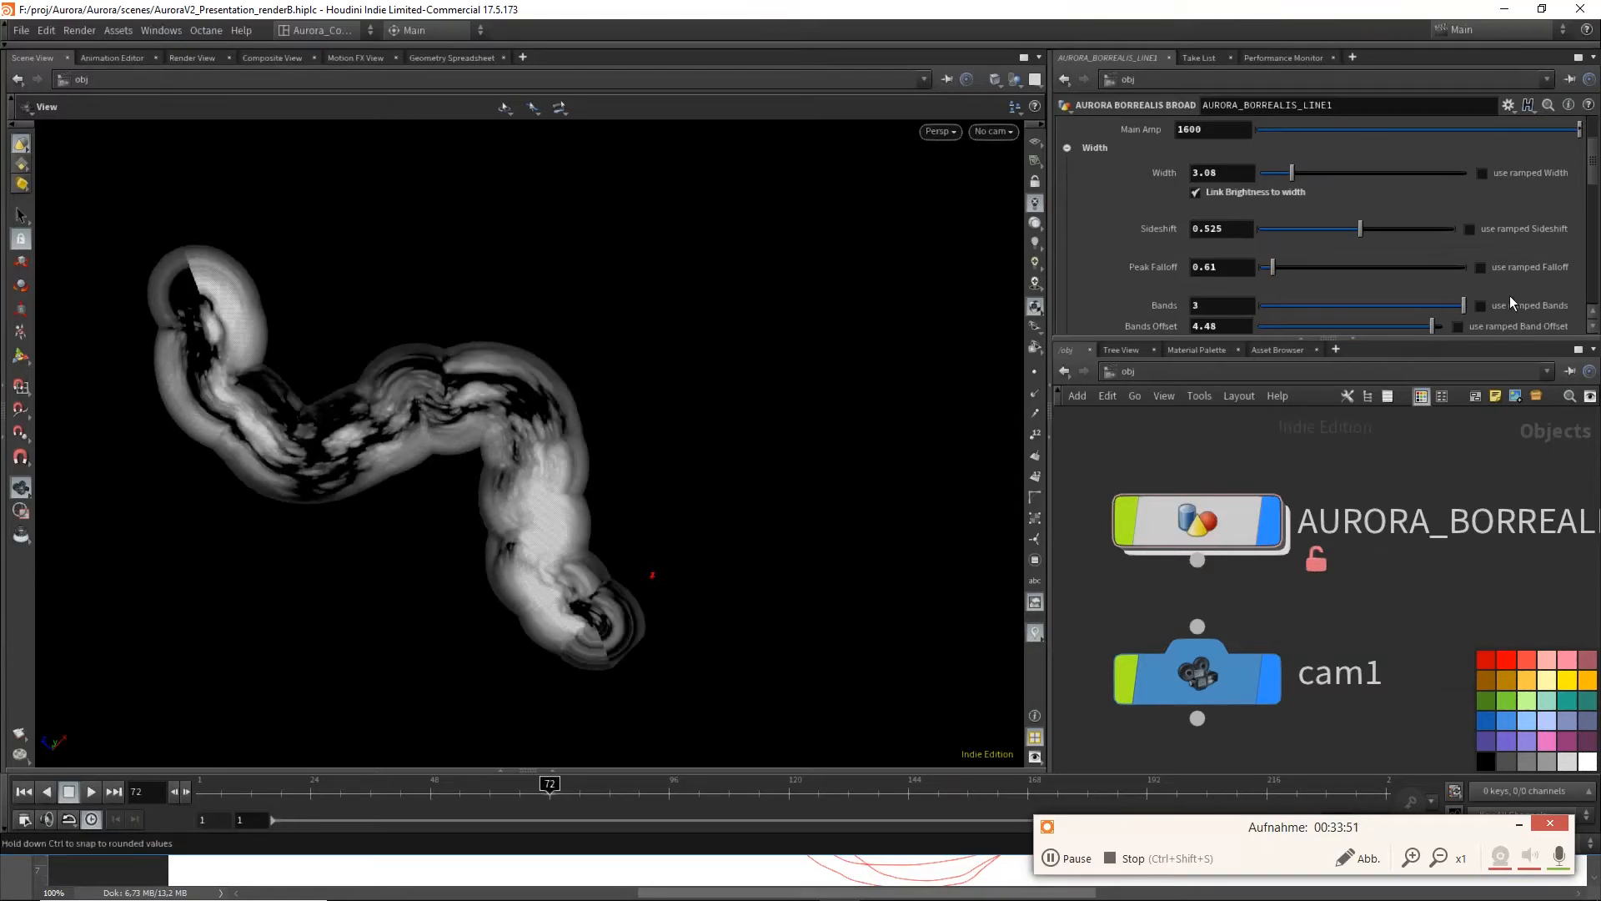
pyautogui.moveTo(1234, 302); pyautogui.dragTo(1343, 297, button='middle')
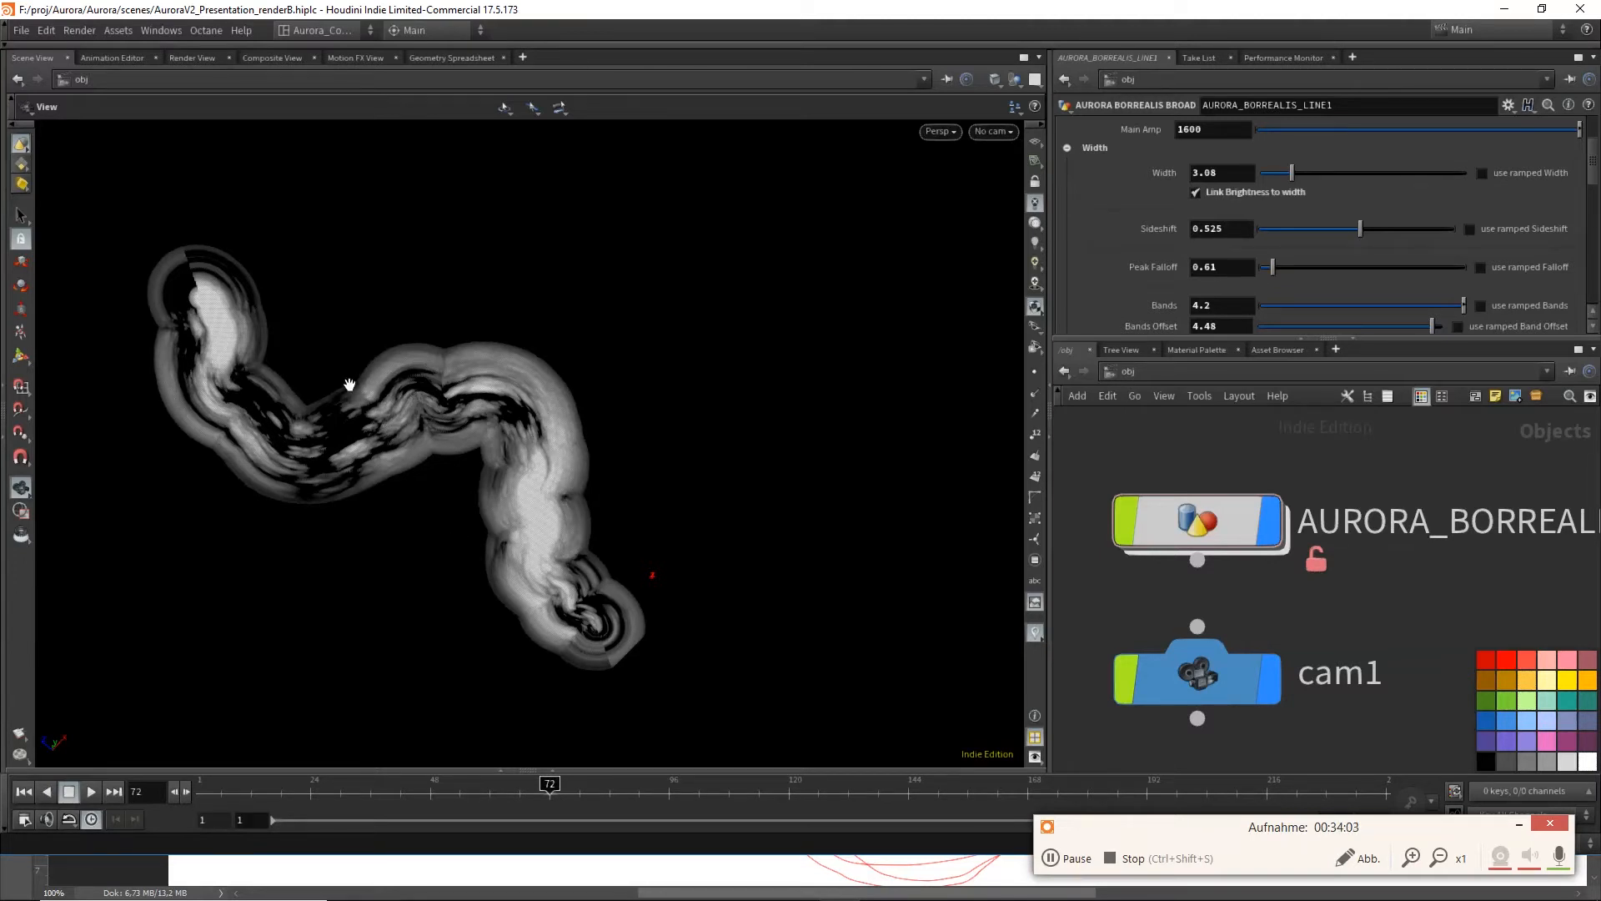
pyautogui.moveTo(550, 333); pyautogui.dragTo(547, 573)
pyautogui.moveTo(547, 573); pyautogui.dragTo(647, 323, button='middle')
pyautogui.moveTo(603, 405); pyautogui.dragTo(572, 411)
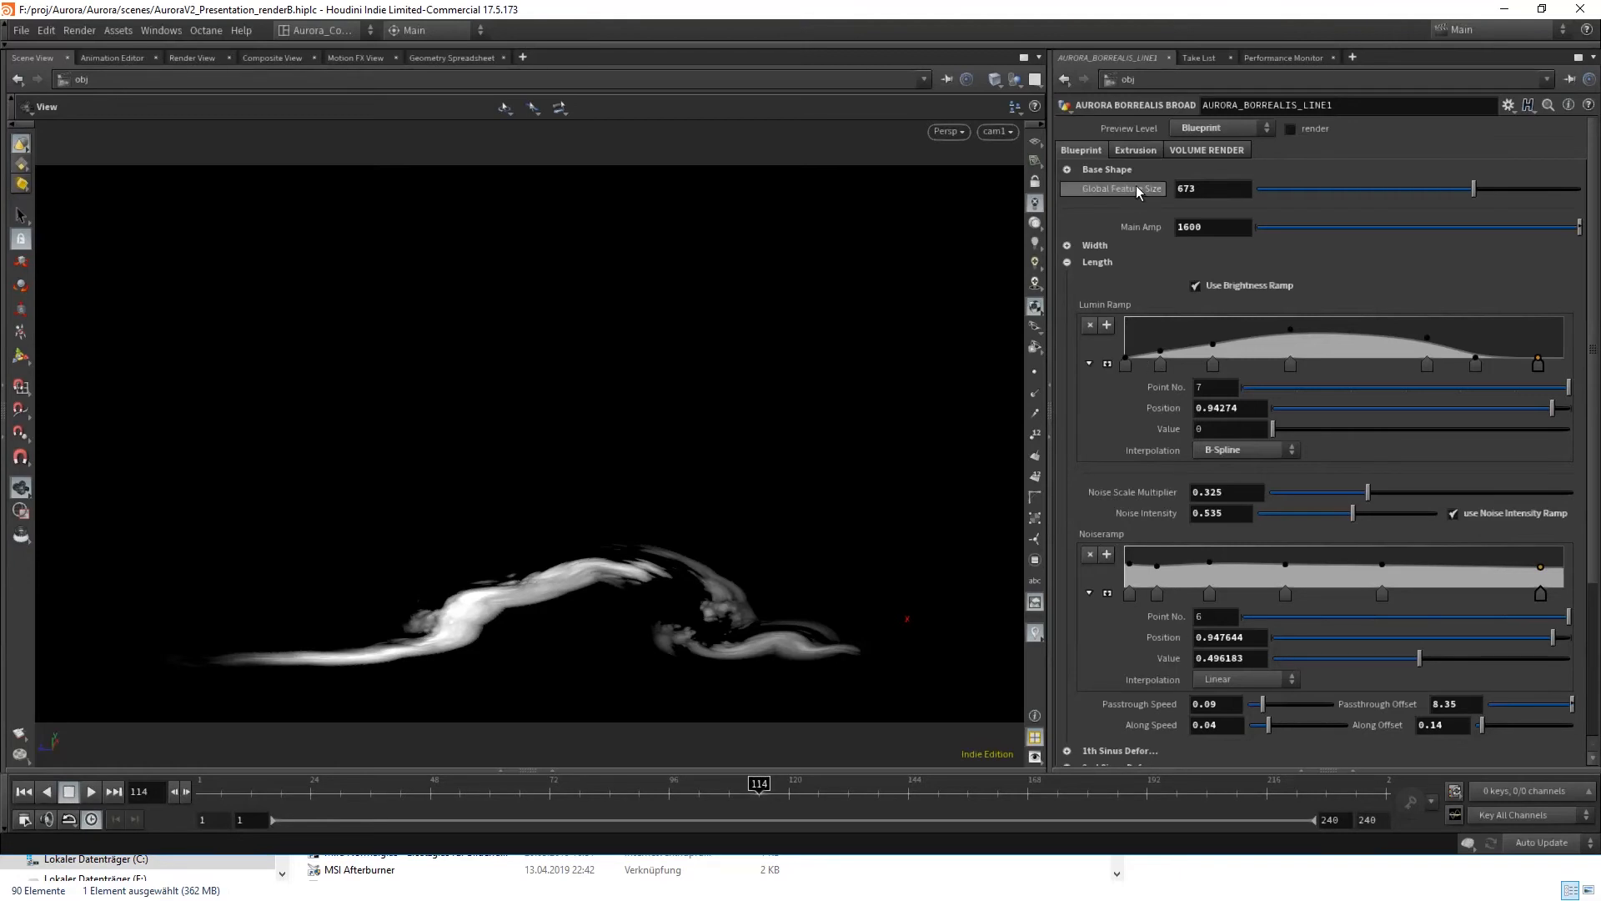
# Collapse the Length parameters, expand Width, turn off the ramped Width and set Width to 2.2
pyautogui.click(1067, 261)
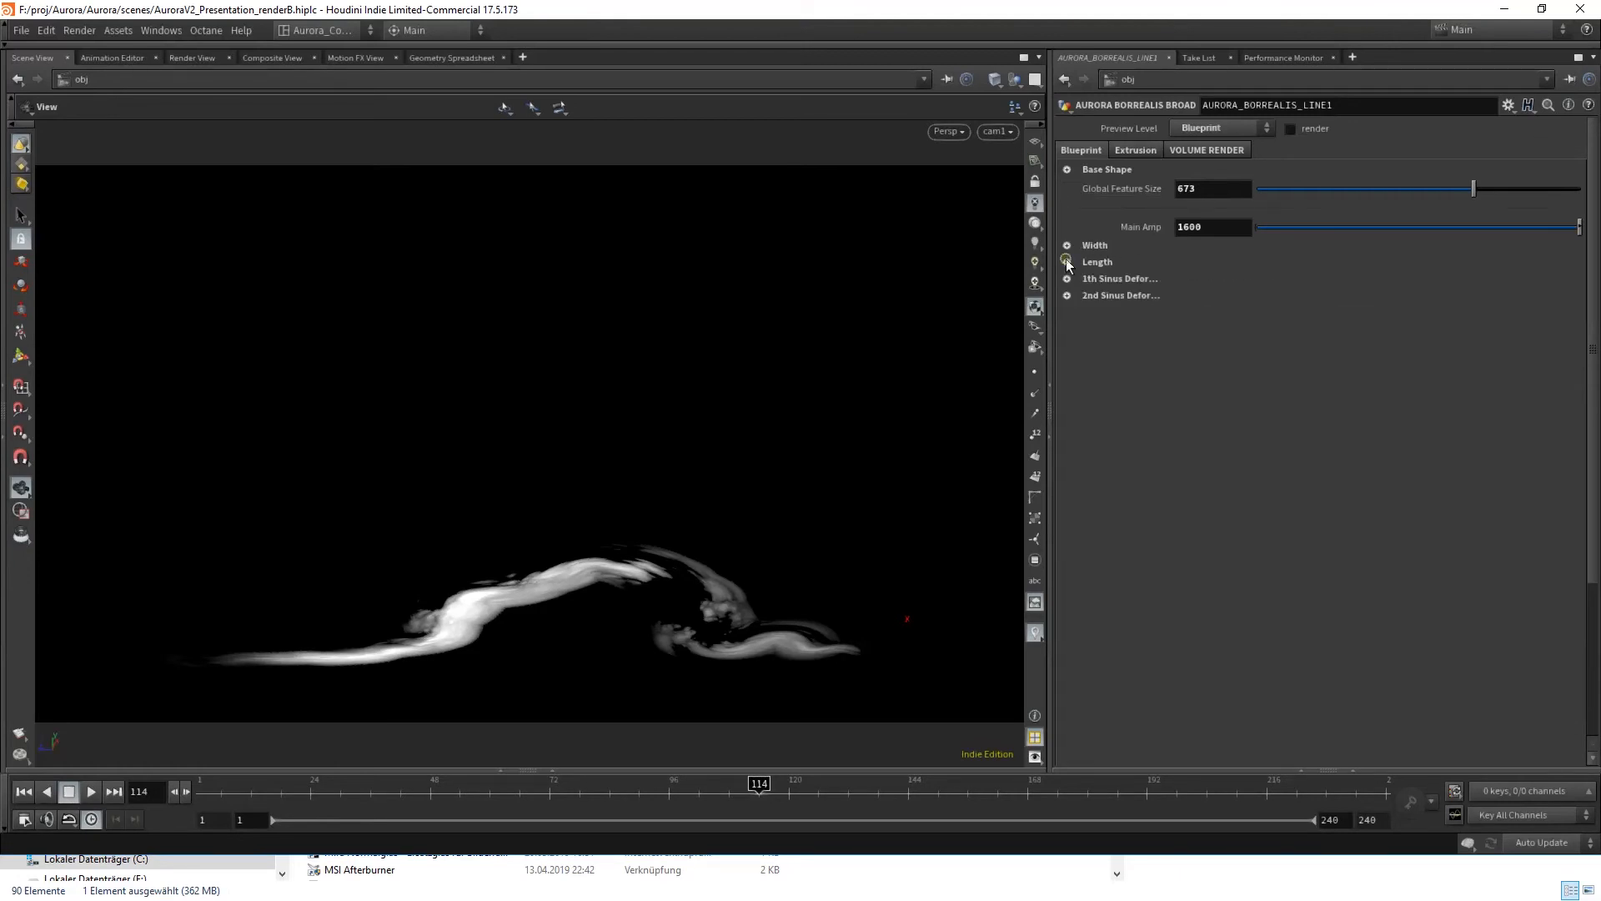
pyautogui.click(1067, 246)
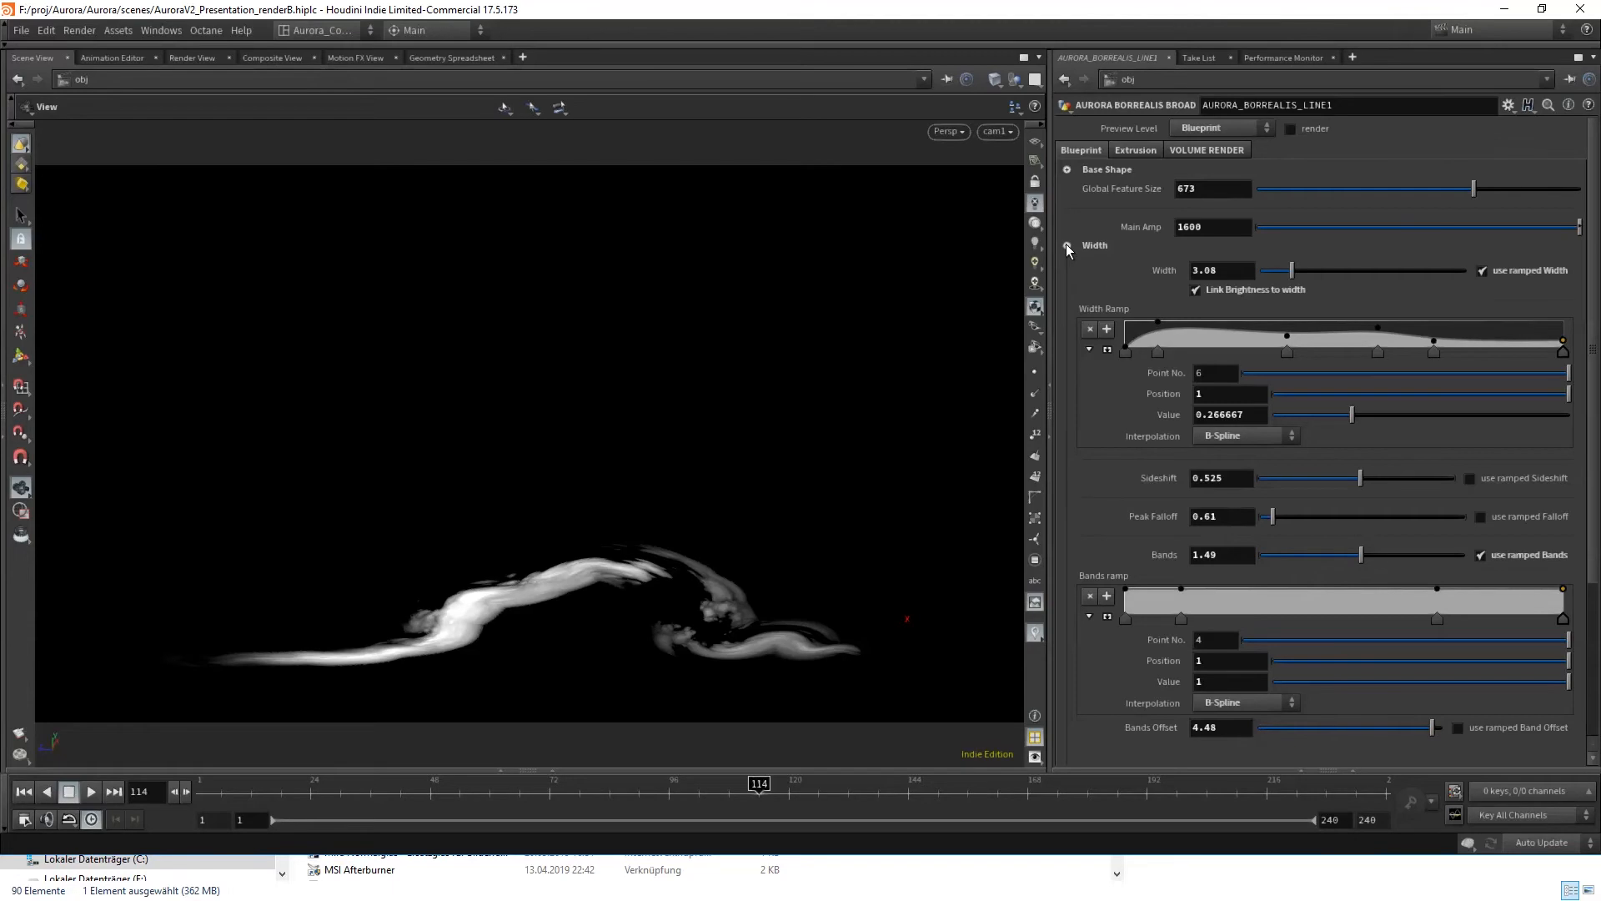
pyautogui.click(1490, 268)
pyautogui.moveTo(1292, 270); pyautogui.dragTo(1419, 269)
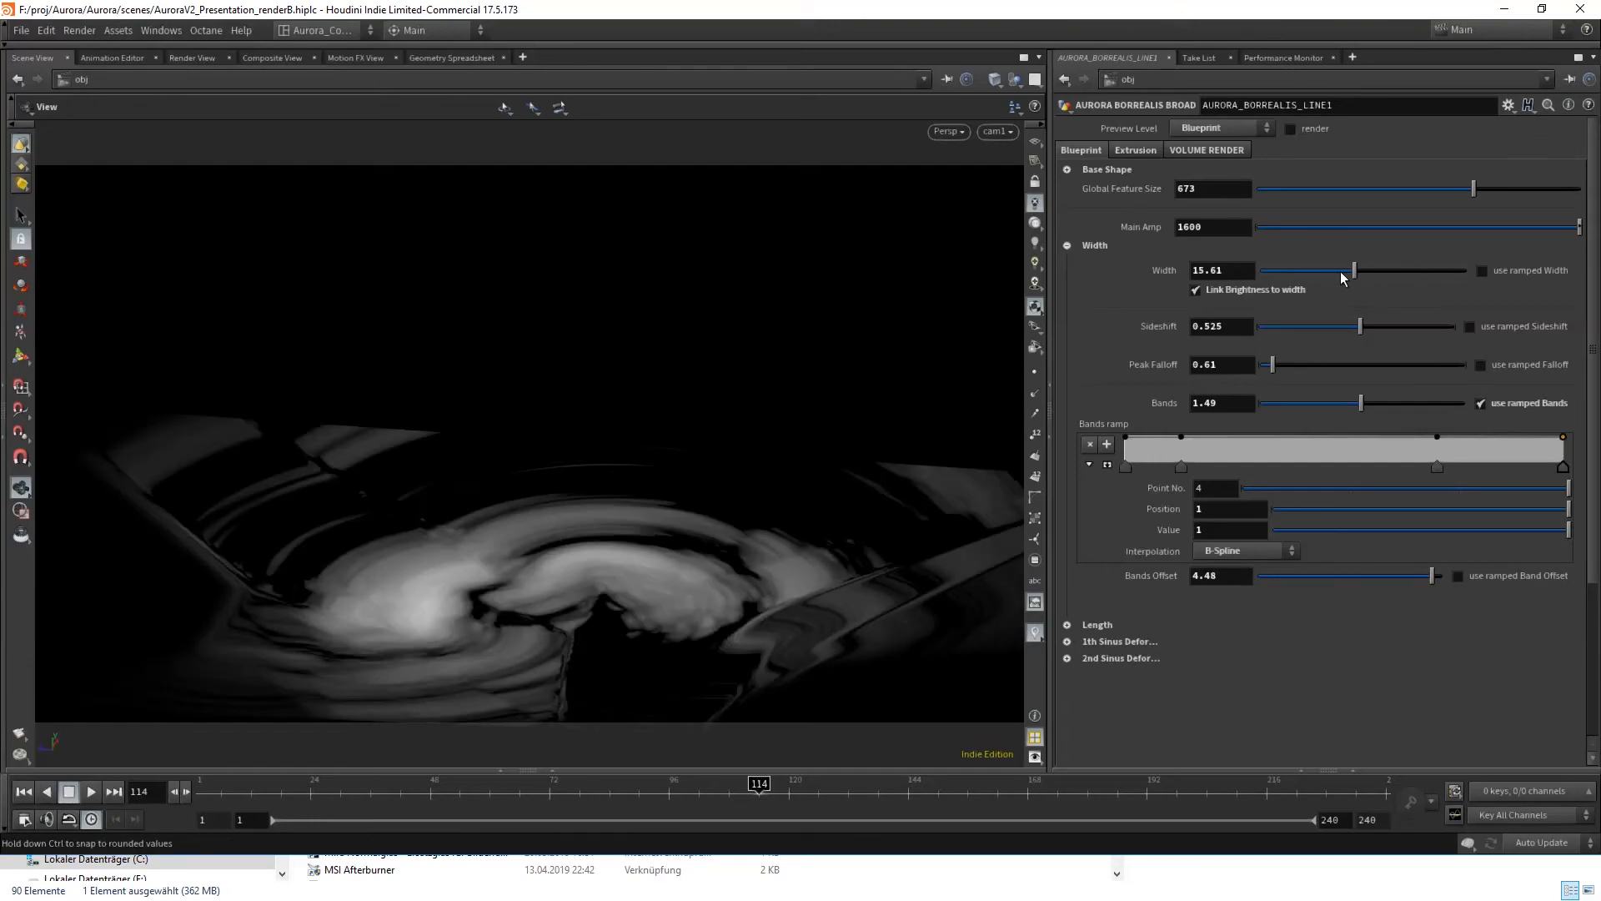
pyautogui.moveTo(1343, 278); pyautogui.dragTo(1283, 274)
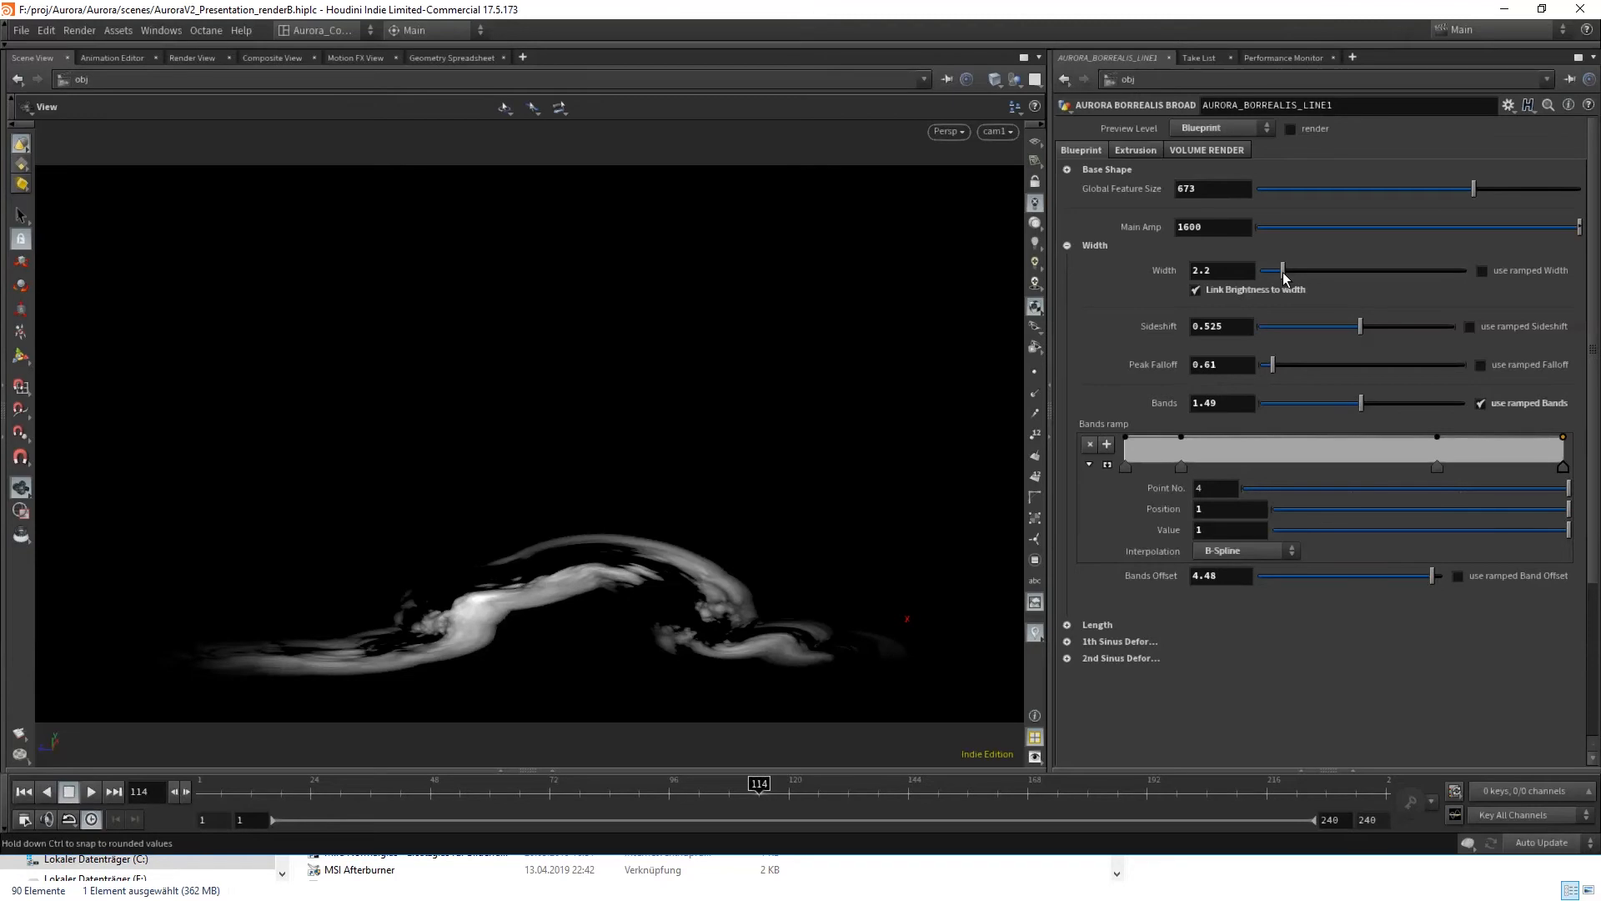
# With ramped Width enabled, add a point to the enlarged Width Ramp at position 0.205714 with value 0.864583, and disable the ramp
pyautogui.click(1483, 271)
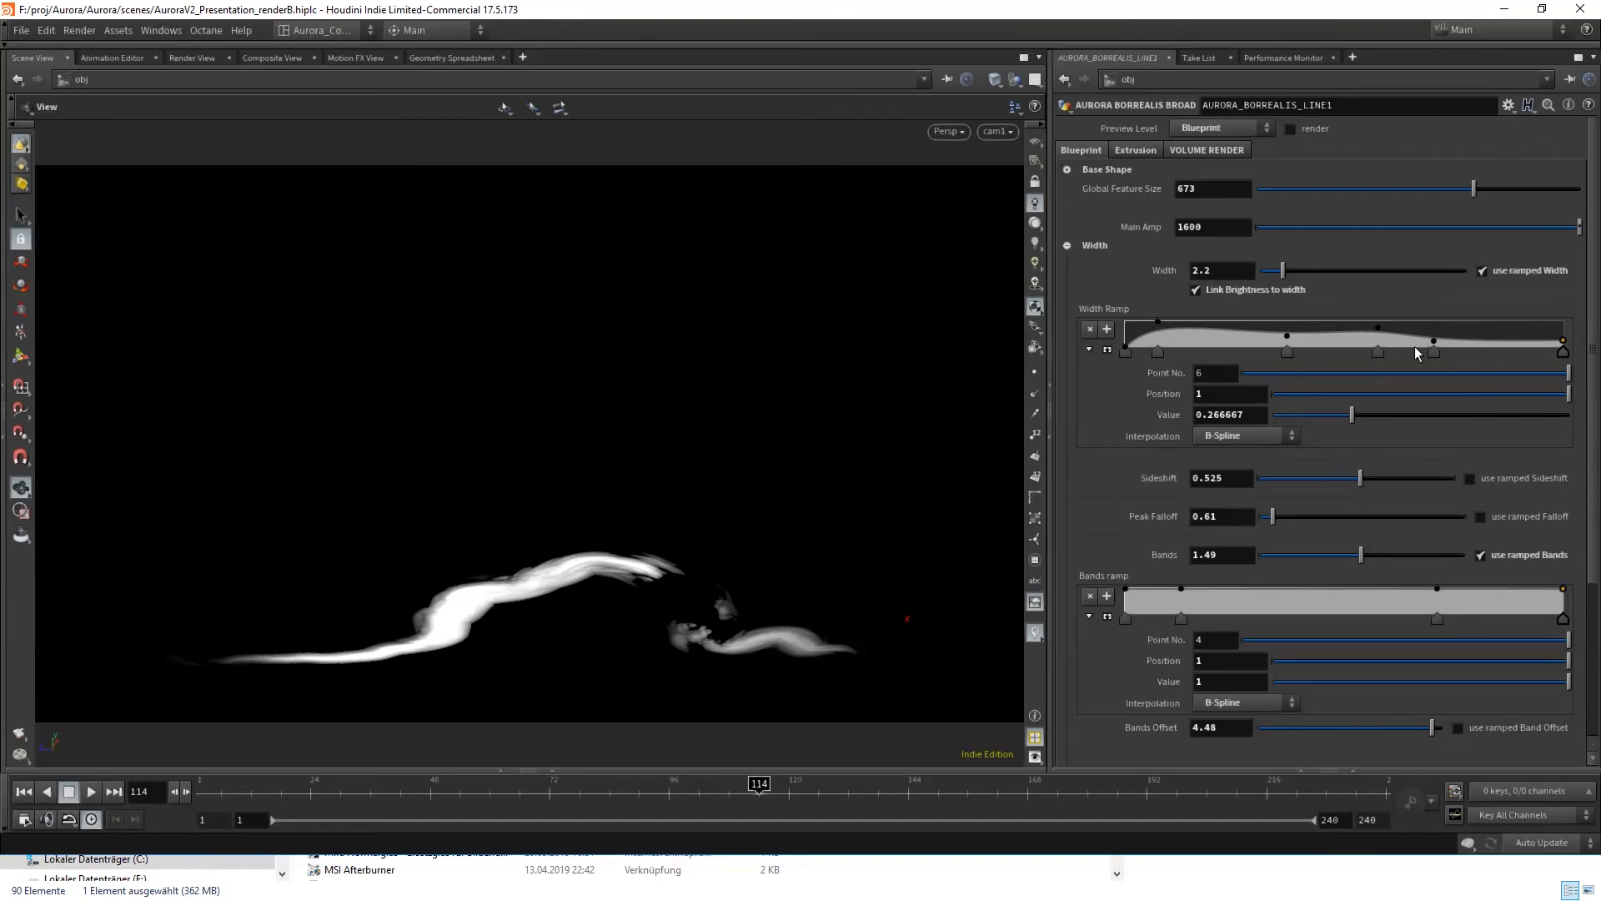
pyautogui.click(1105, 351)
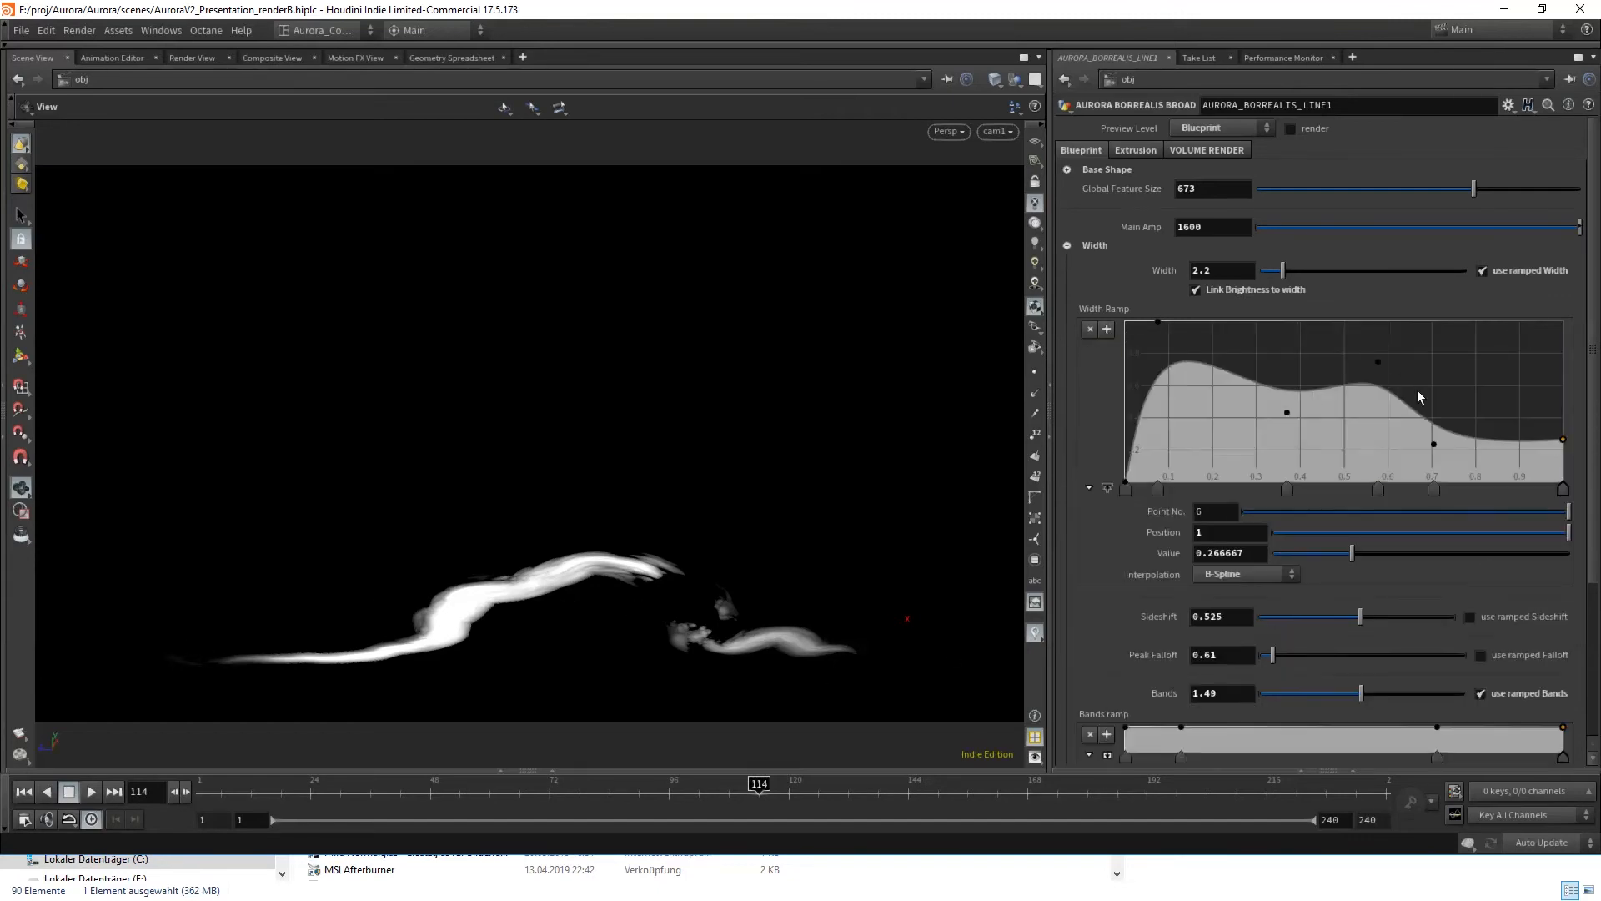
pyautogui.moveTo(1215, 365); pyautogui.dragTo(1215, 344)
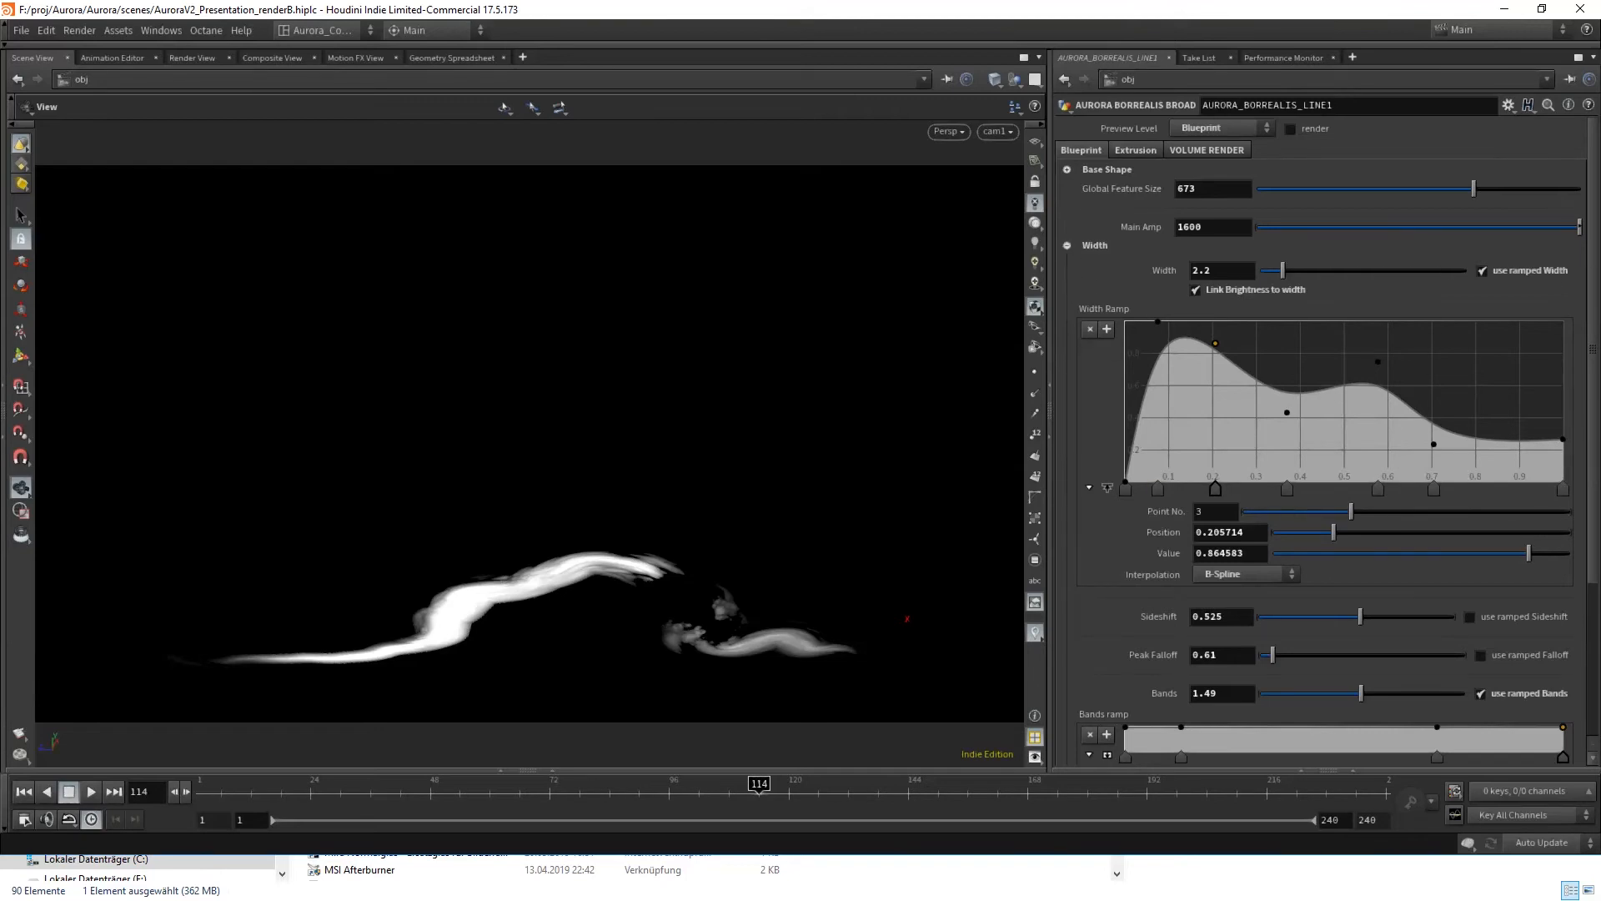
pyautogui.click(1482, 272)
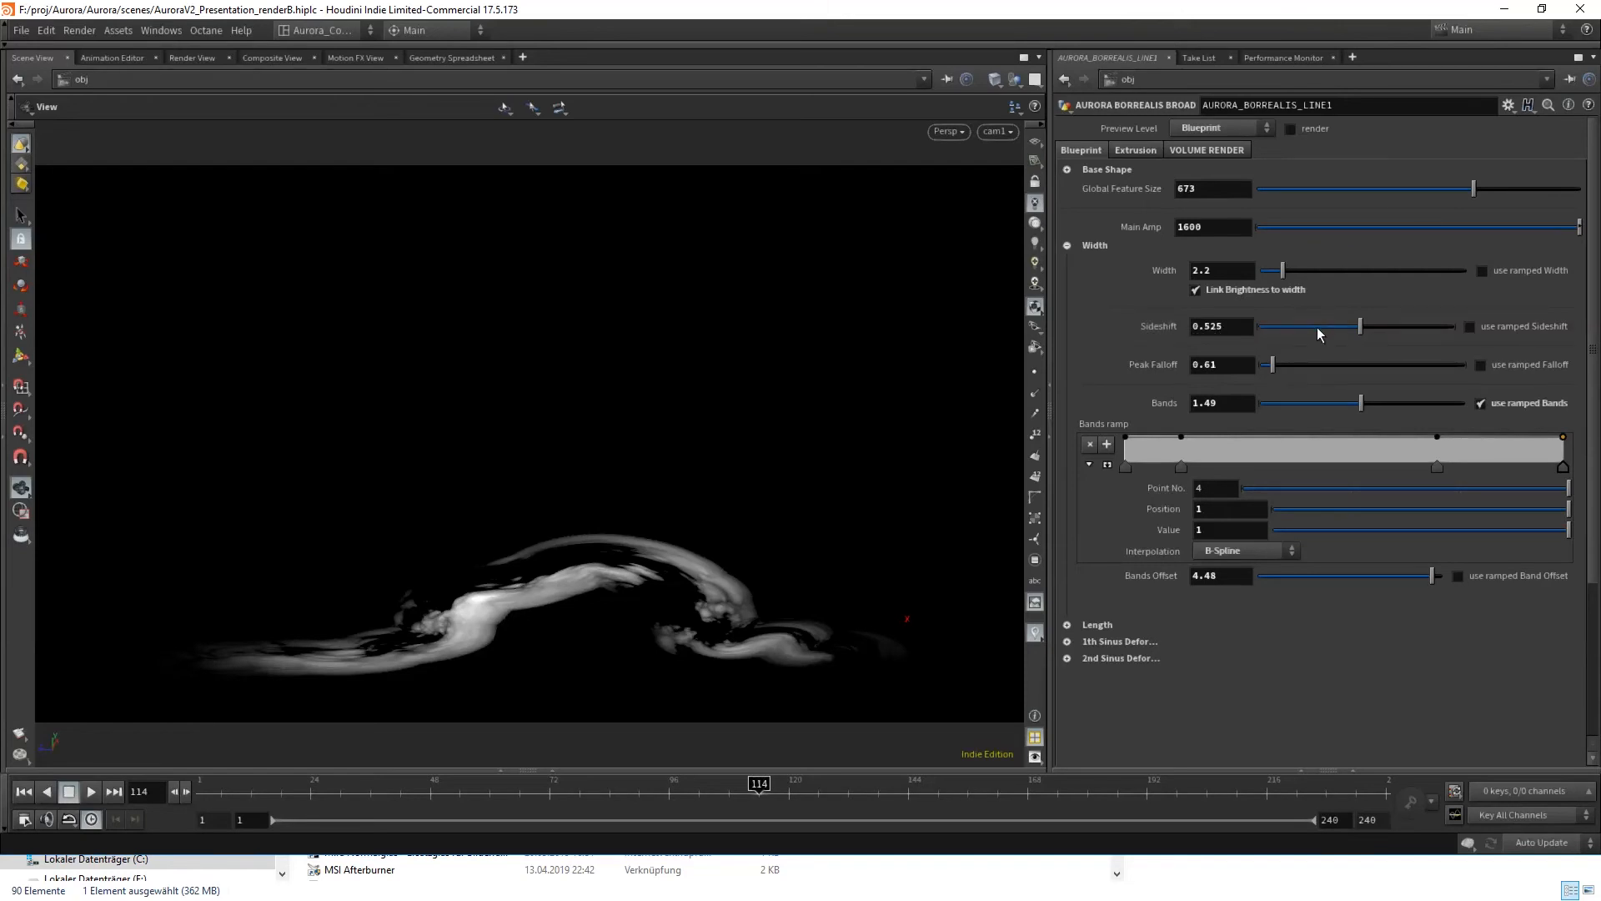
# Try out different Peak Falloff and Sideshift amounts, ending with Sideshift at 0.236 and Peak Falloff at 1.39
pyautogui.moveTo(1273, 370); pyautogui.dragTo(1508, 374)
pyautogui.moveTo(1227, 364); pyautogui.dragTo(1263, 364, button='middle')
pyautogui.moveTo(1372, 362); pyautogui.dragTo(1298, 329)
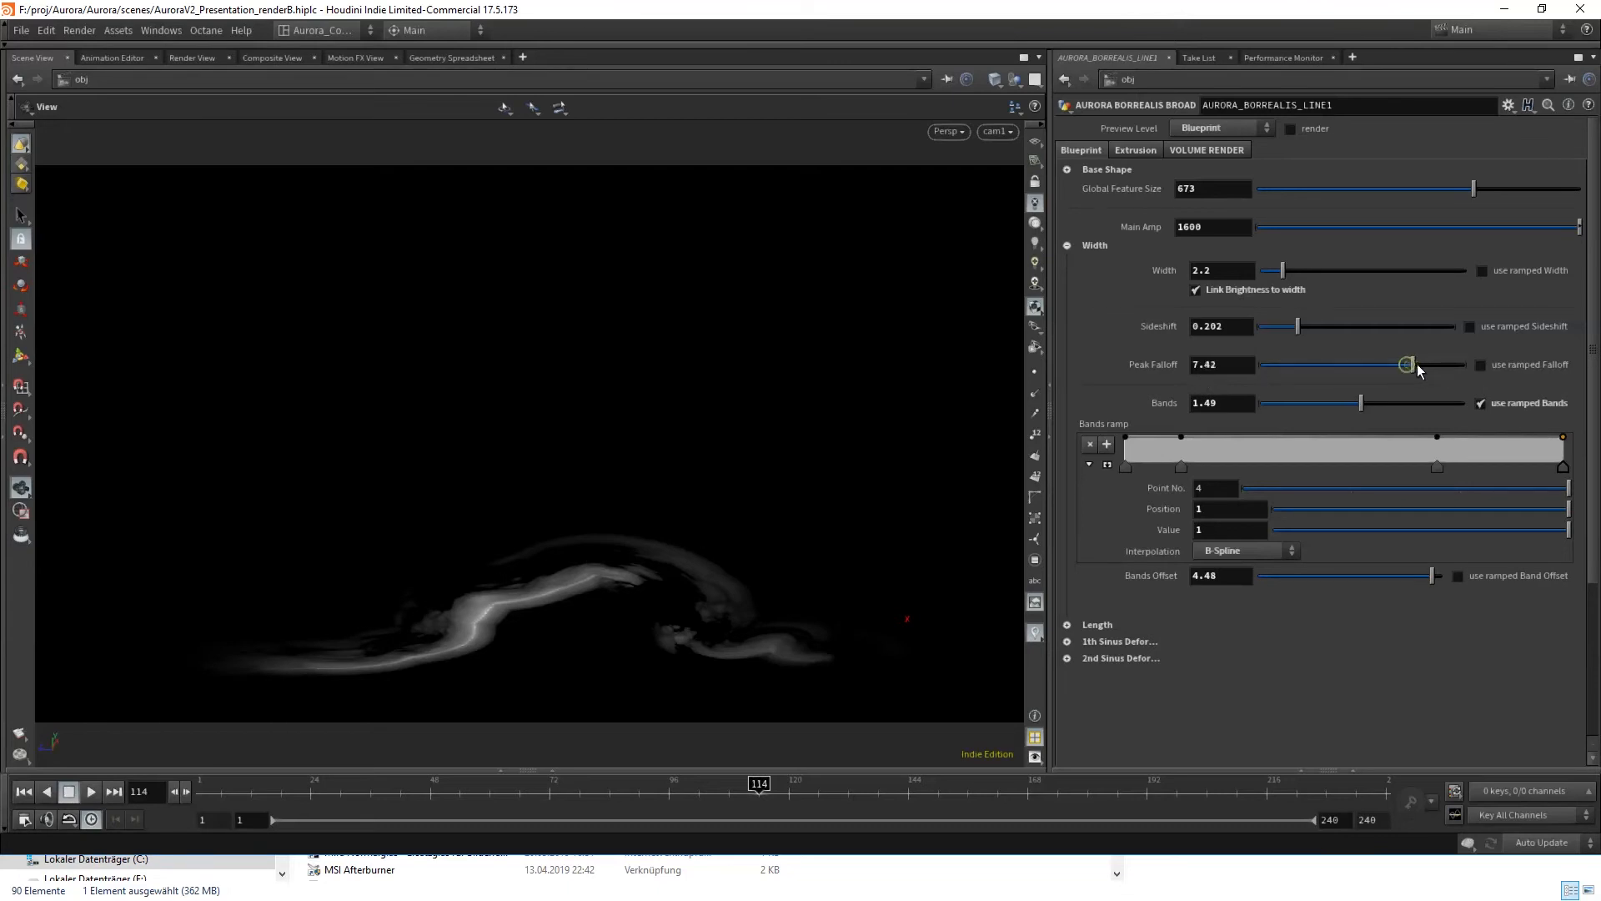
pyautogui.moveTo(1454, 359); pyautogui.dragTo(1405, 357)
pyautogui.moveTo(1298, 326)
pyautogui.mouseDown()
pyautogui.moveTo(1348, 329)
pyautogui.moveTo(1320, 336)
pyautogui.mouseUp()
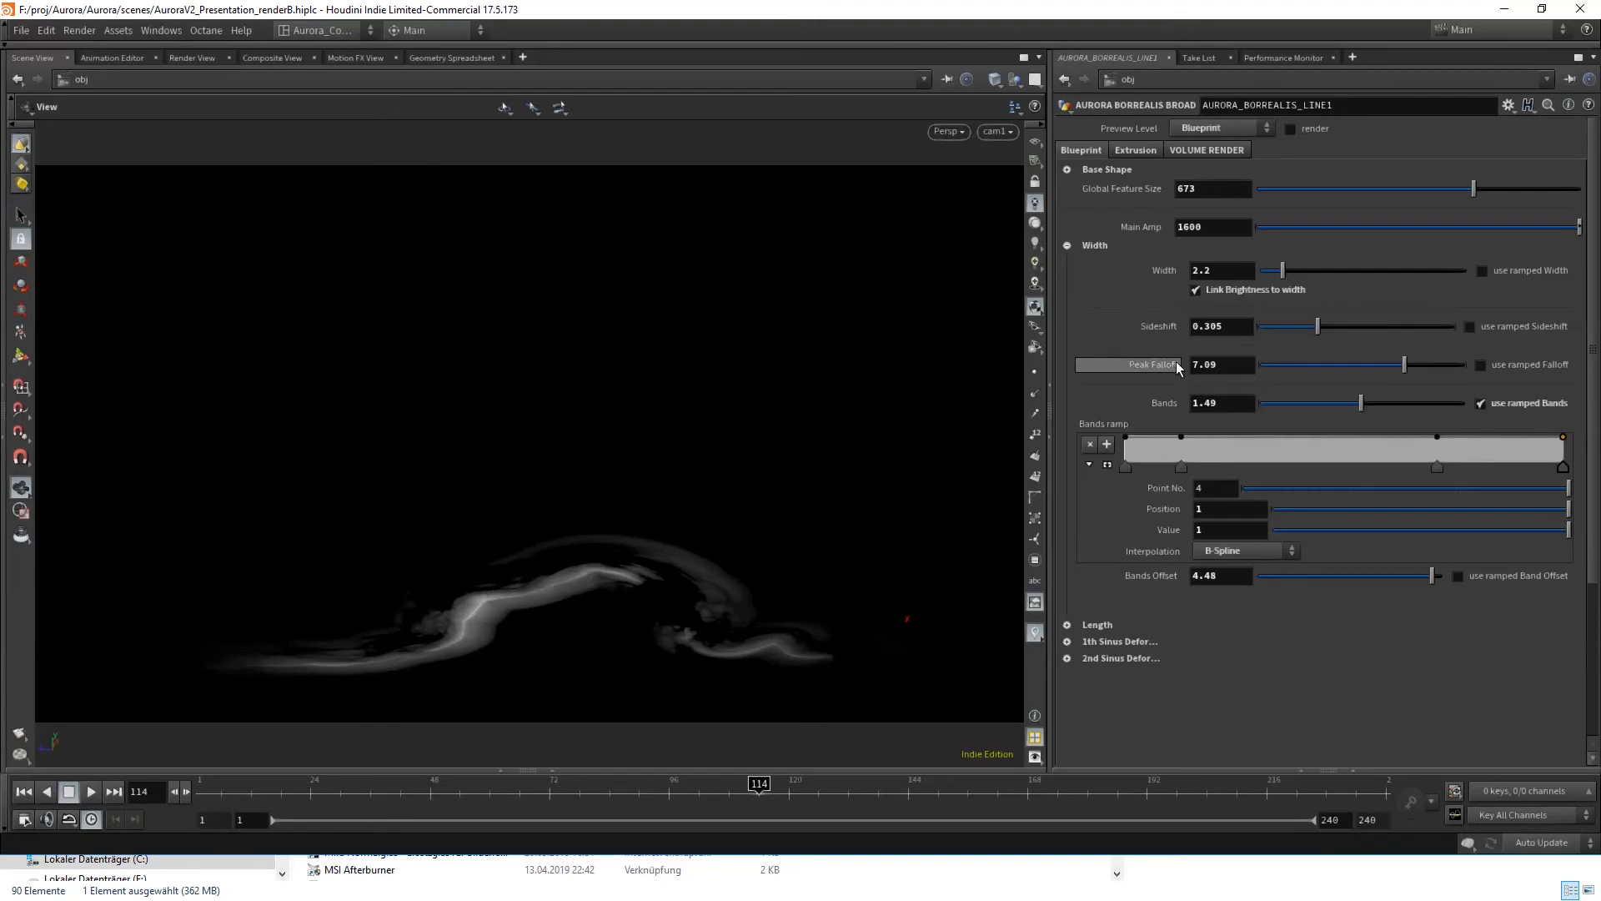
pyautogui.moveTo(1318, 326)
pyautogui.mouseDown()
pyautogui.moveTo(1269, 337)
pyautogui.moveTo(1331, 327)
pyautogui.moveTo(1304, 349)
pyautogui.mouseUp()
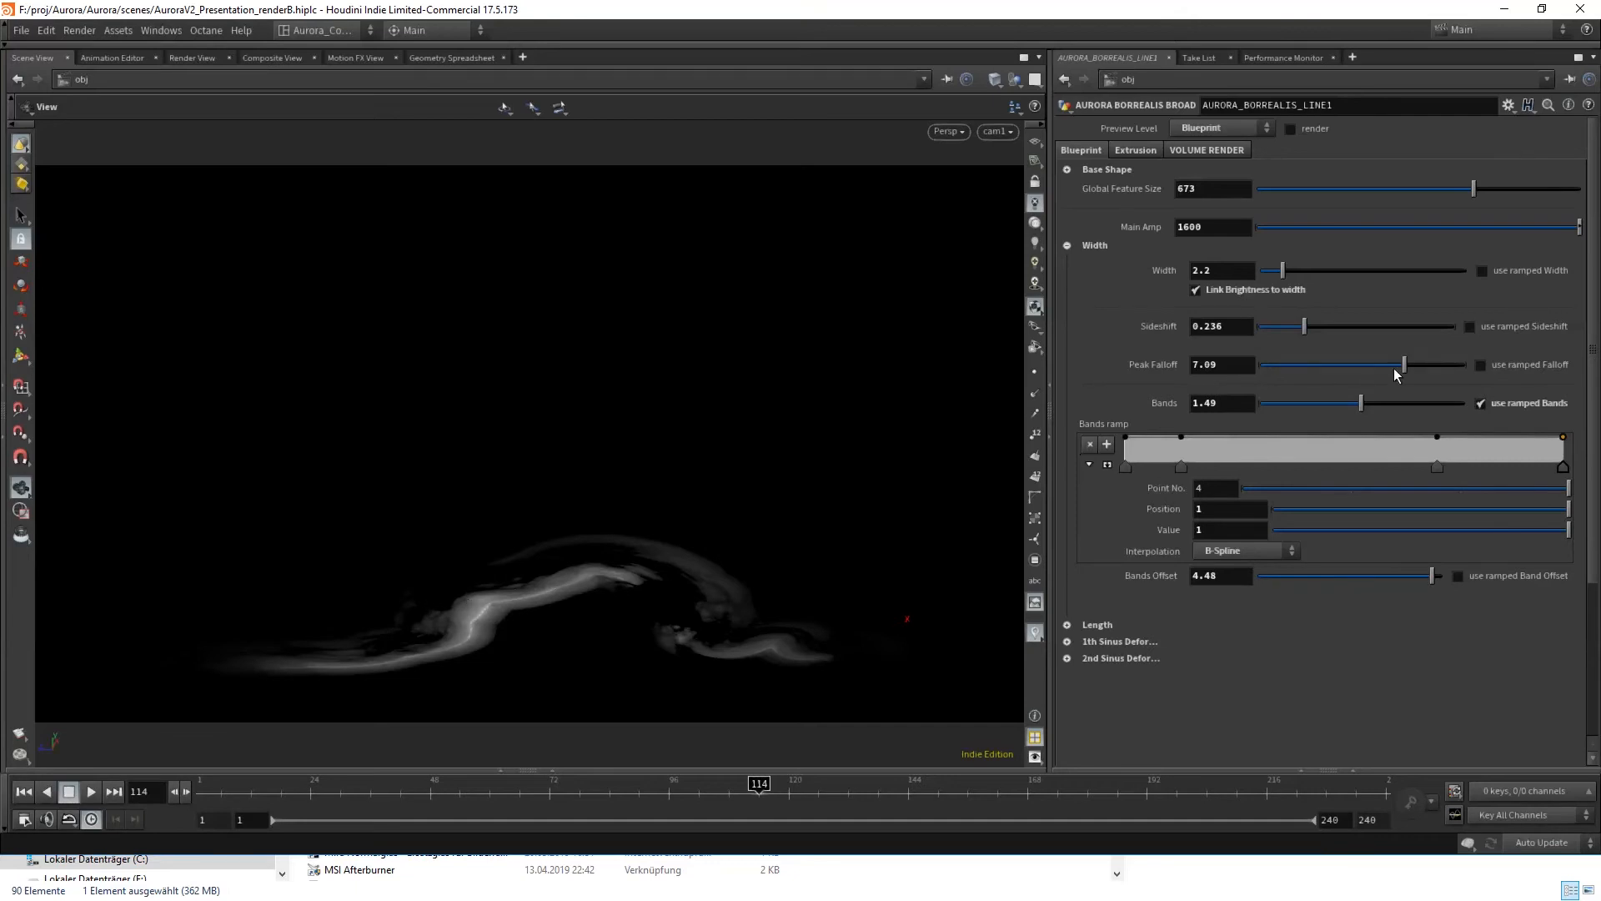
pyautogui.moveTo(1404, 364); pyautogui.dragTo(1289, 365)
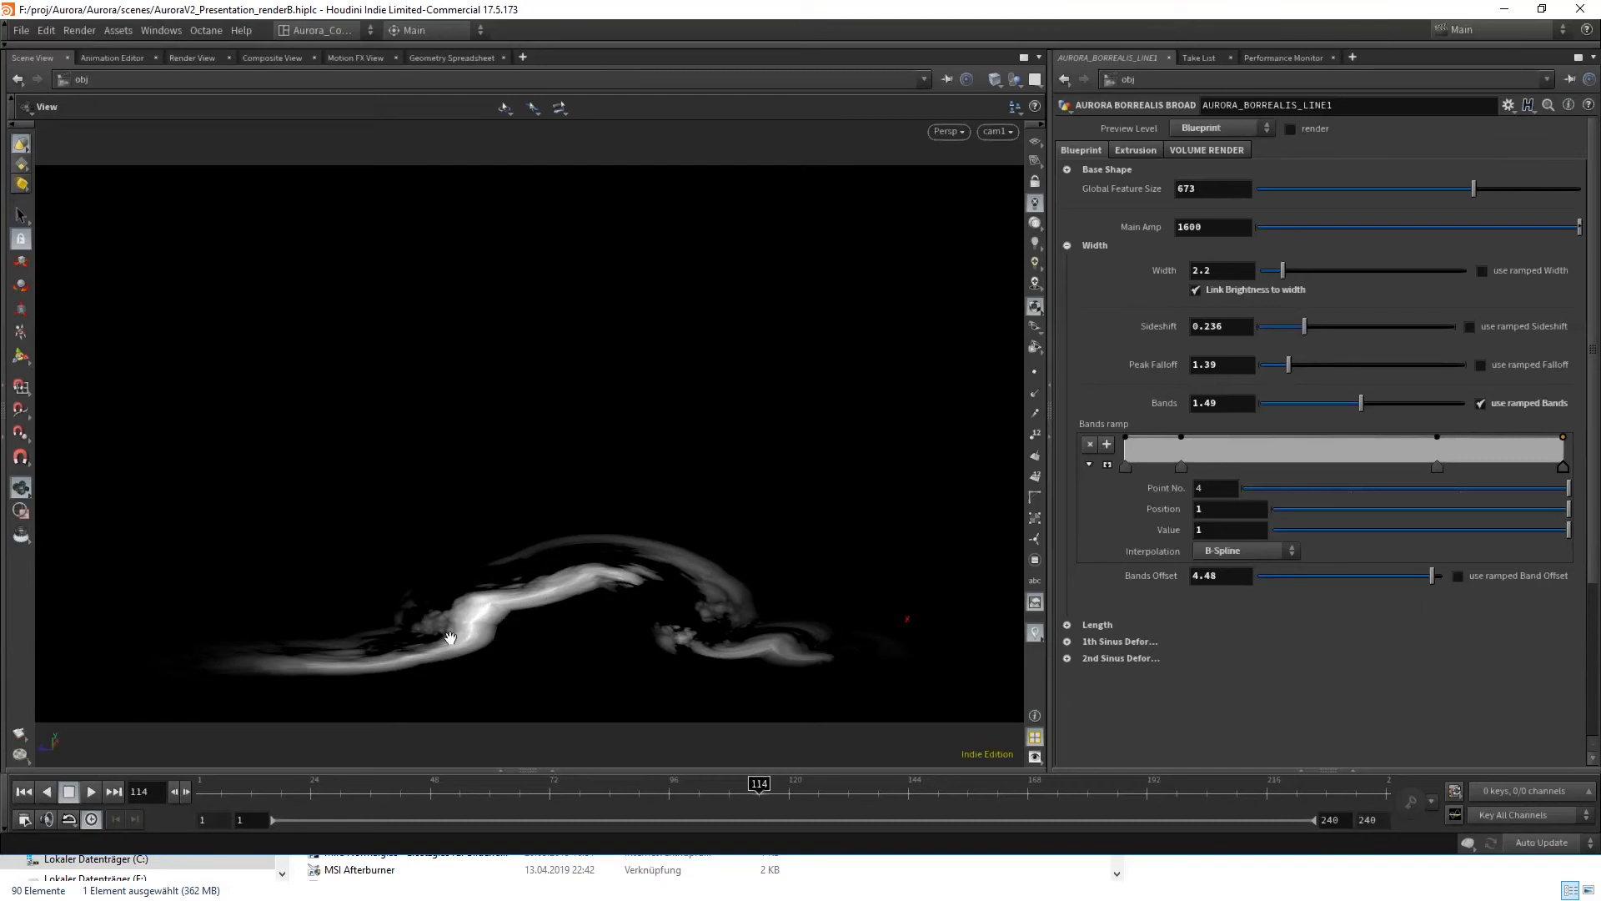
# With ramped Sideshift enabled, reshape the start of its ramp with point 3 at position 0.12381, value 0.733333, and disable the ramp
pyautogui.click(1471, 327)
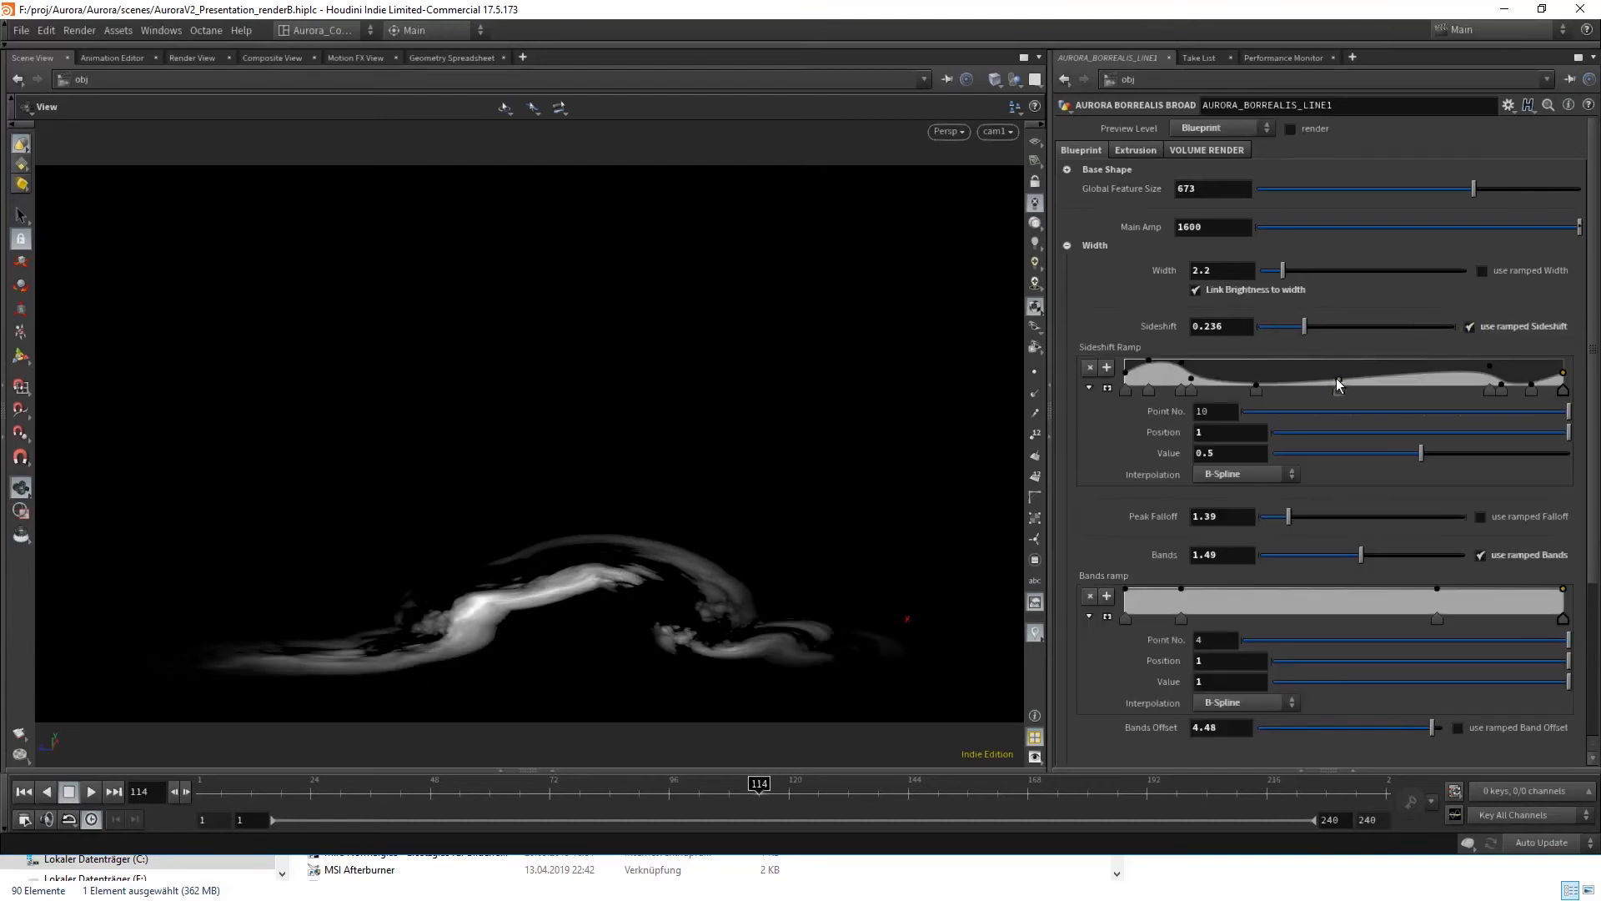
pyautogui.moveTo(1192, 379)
pyautogui.mouseDown()
pyautogui.moveTo(1213, 373)
pyautogui.moveTo(1210, 352)
pyautogui.moveTo(1181, 354)
pyautogui.moveTo(1179, 390)
pyautogui.moveTo(1180, 370)
pyautogui.mouseUp()
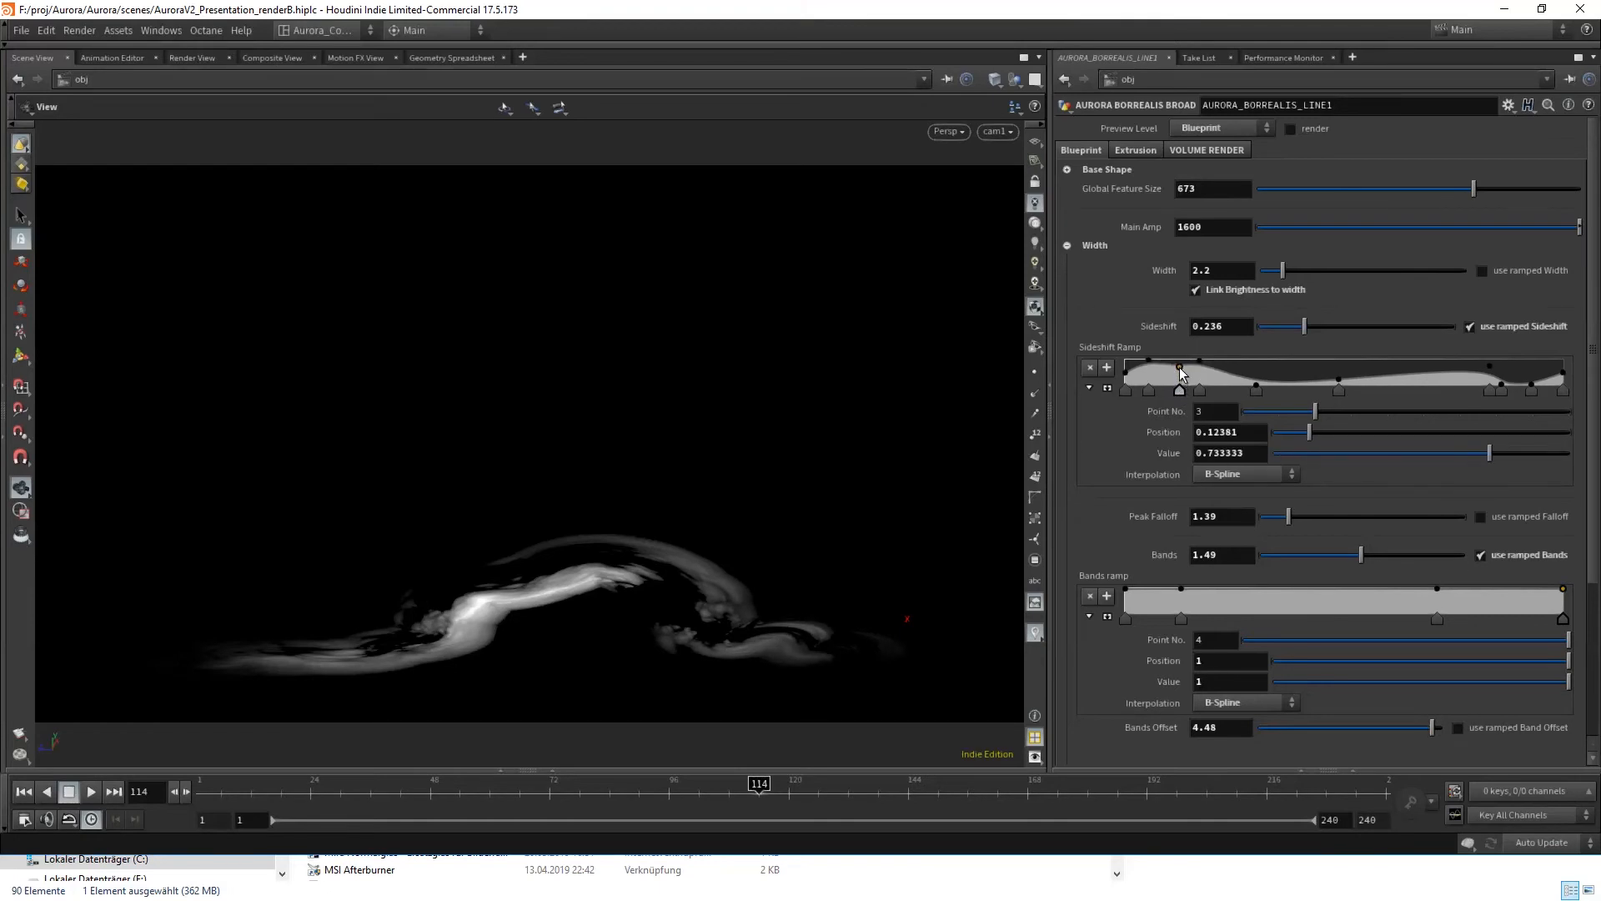
pyautogui.click(1470, 327)
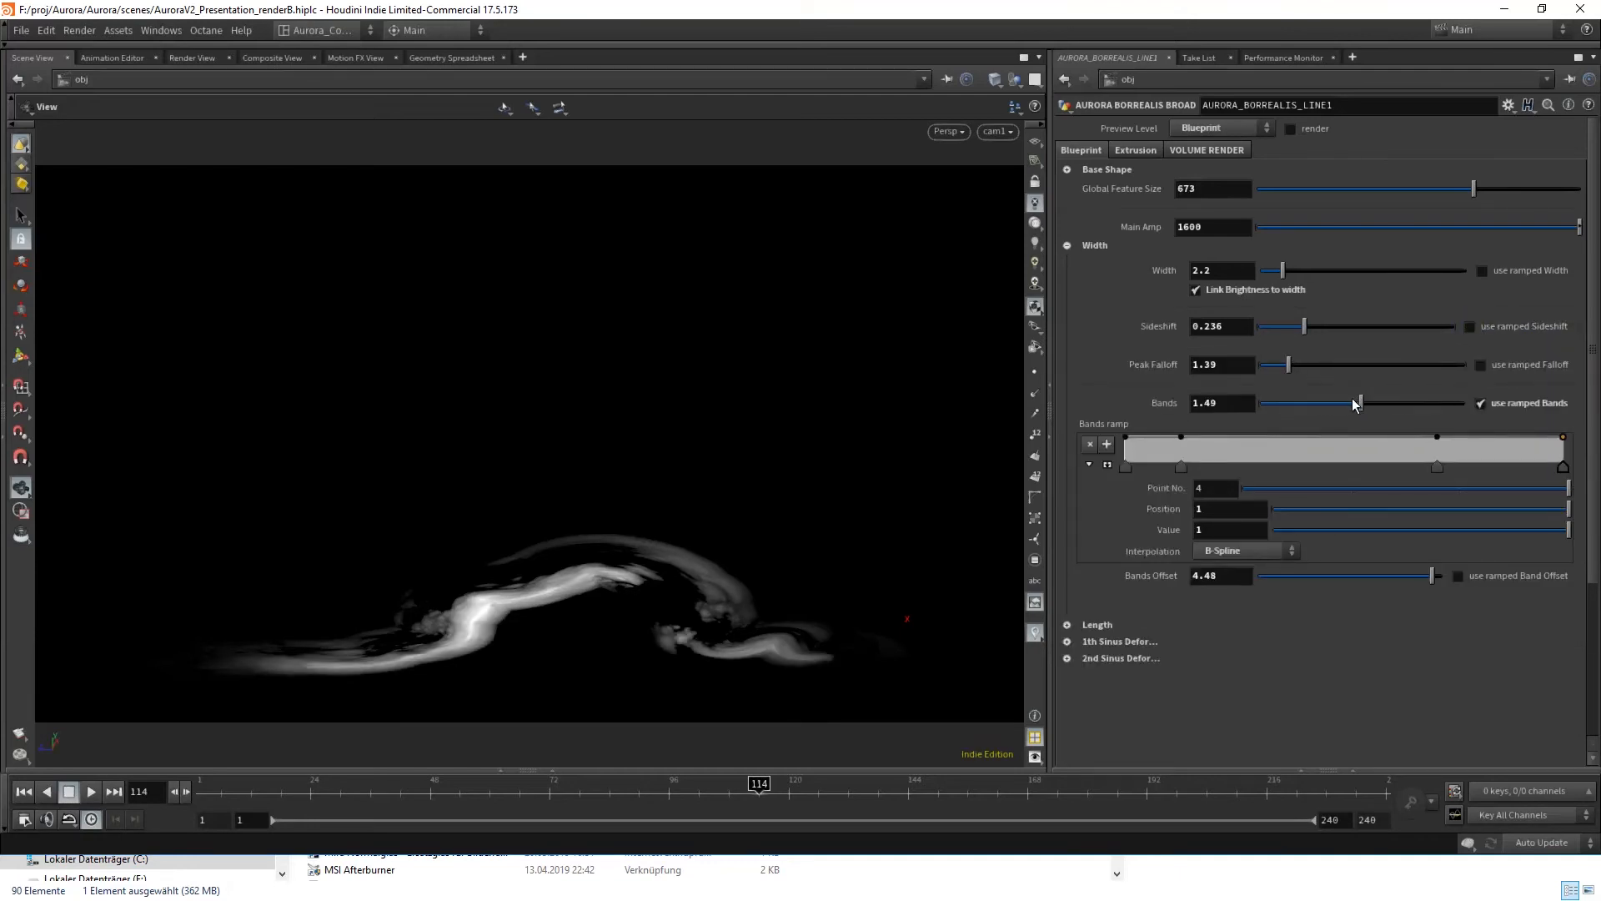
# Turn off the ramped Bands and raise Bands to 7.48
pyautogui.click(1484, 403)
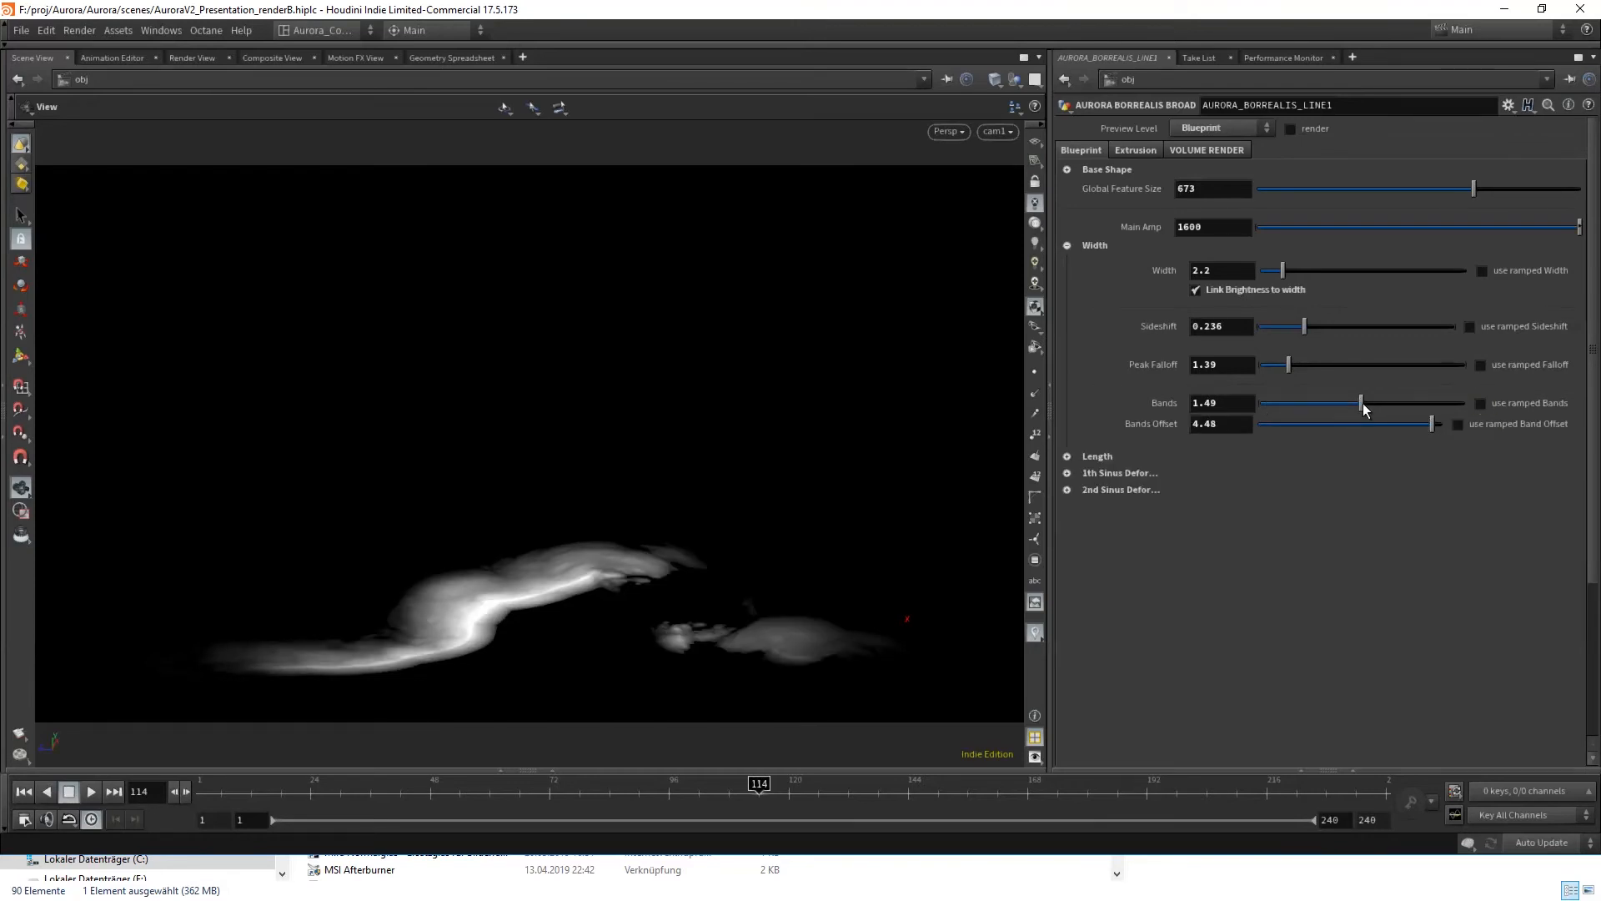
pyautogui.moveTo(1361, 403); pyautogui.dragTo(1429, 404)
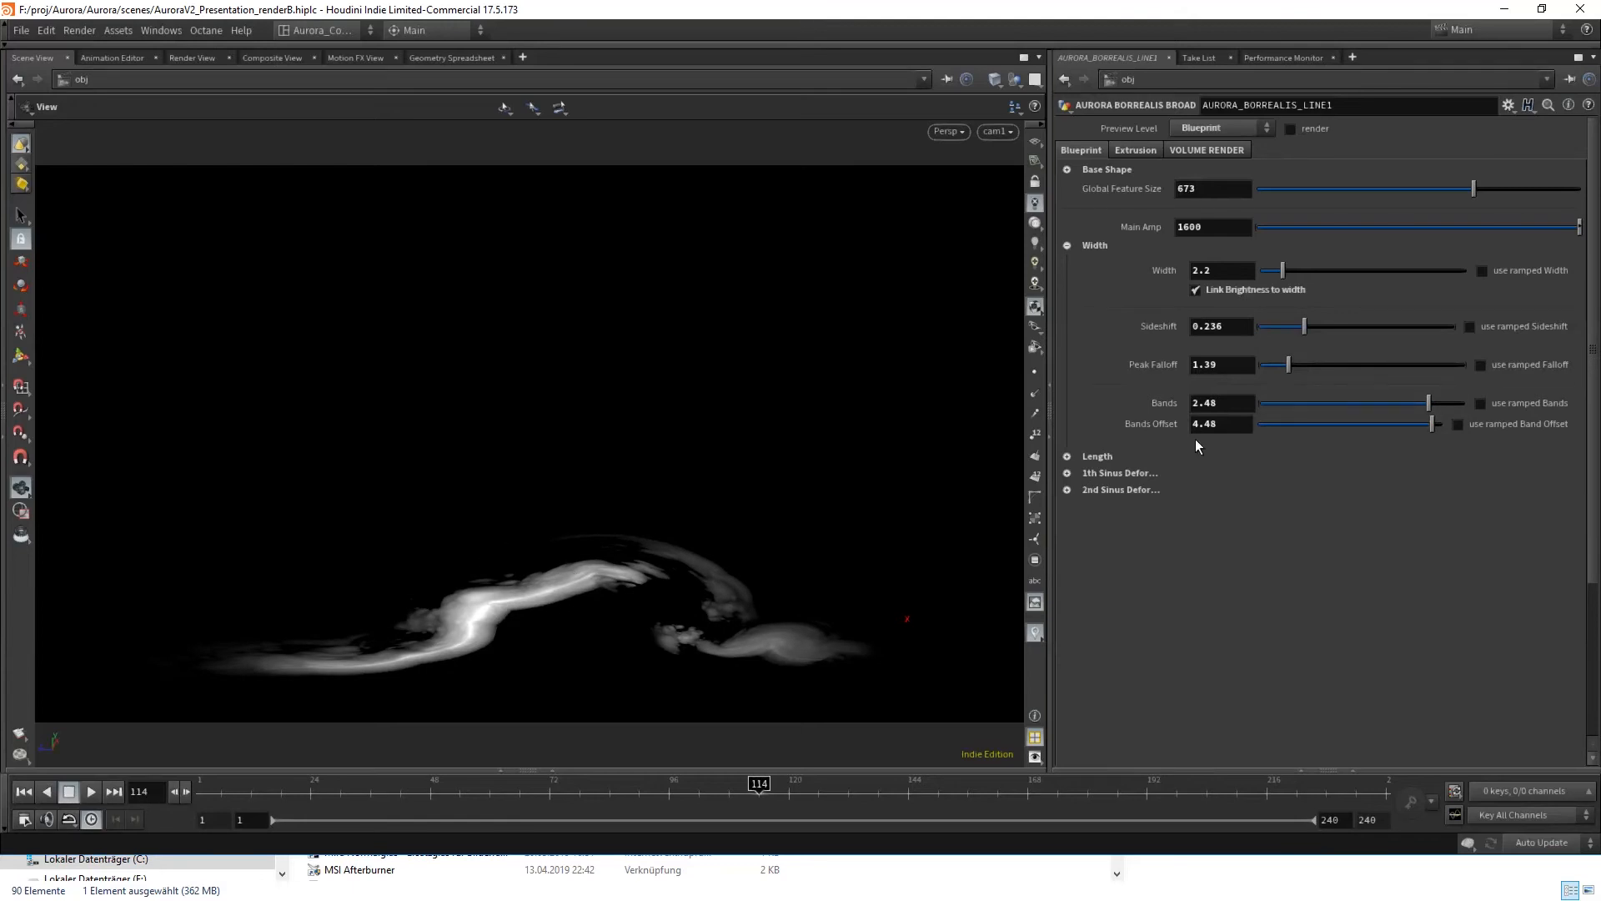
pyautogui.moveTo(1222, 405); pyautogui.dragTo(1274, 393, button='middle')
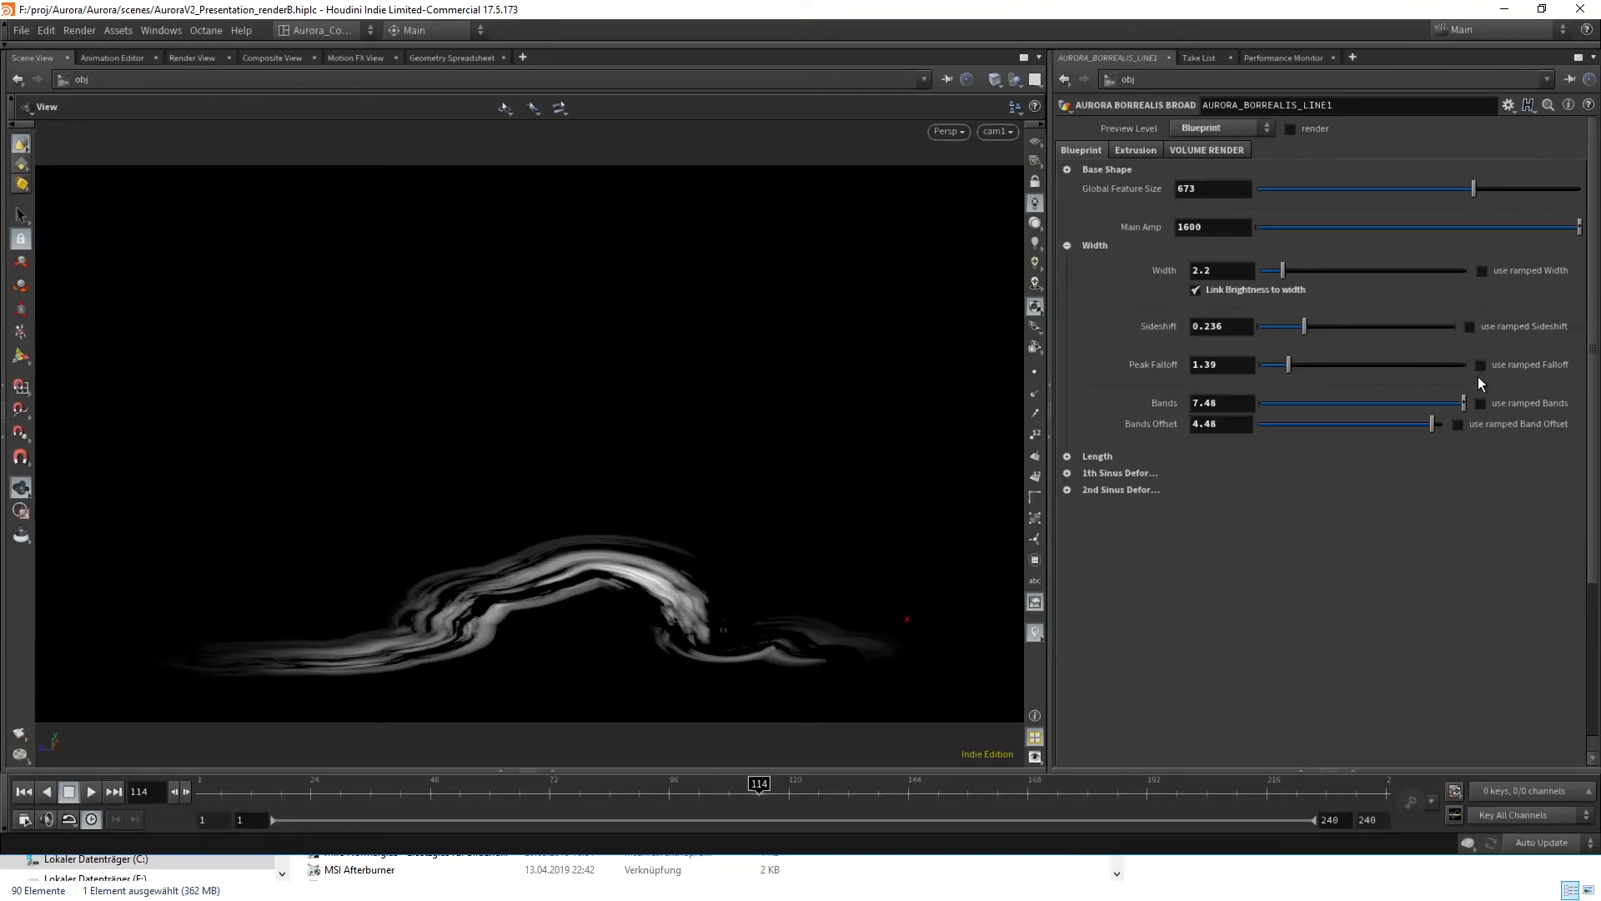
# Turn the ramped Bands back on and lower the value of the second point in the Bands ramp
pyautogui.click(1498, 401)
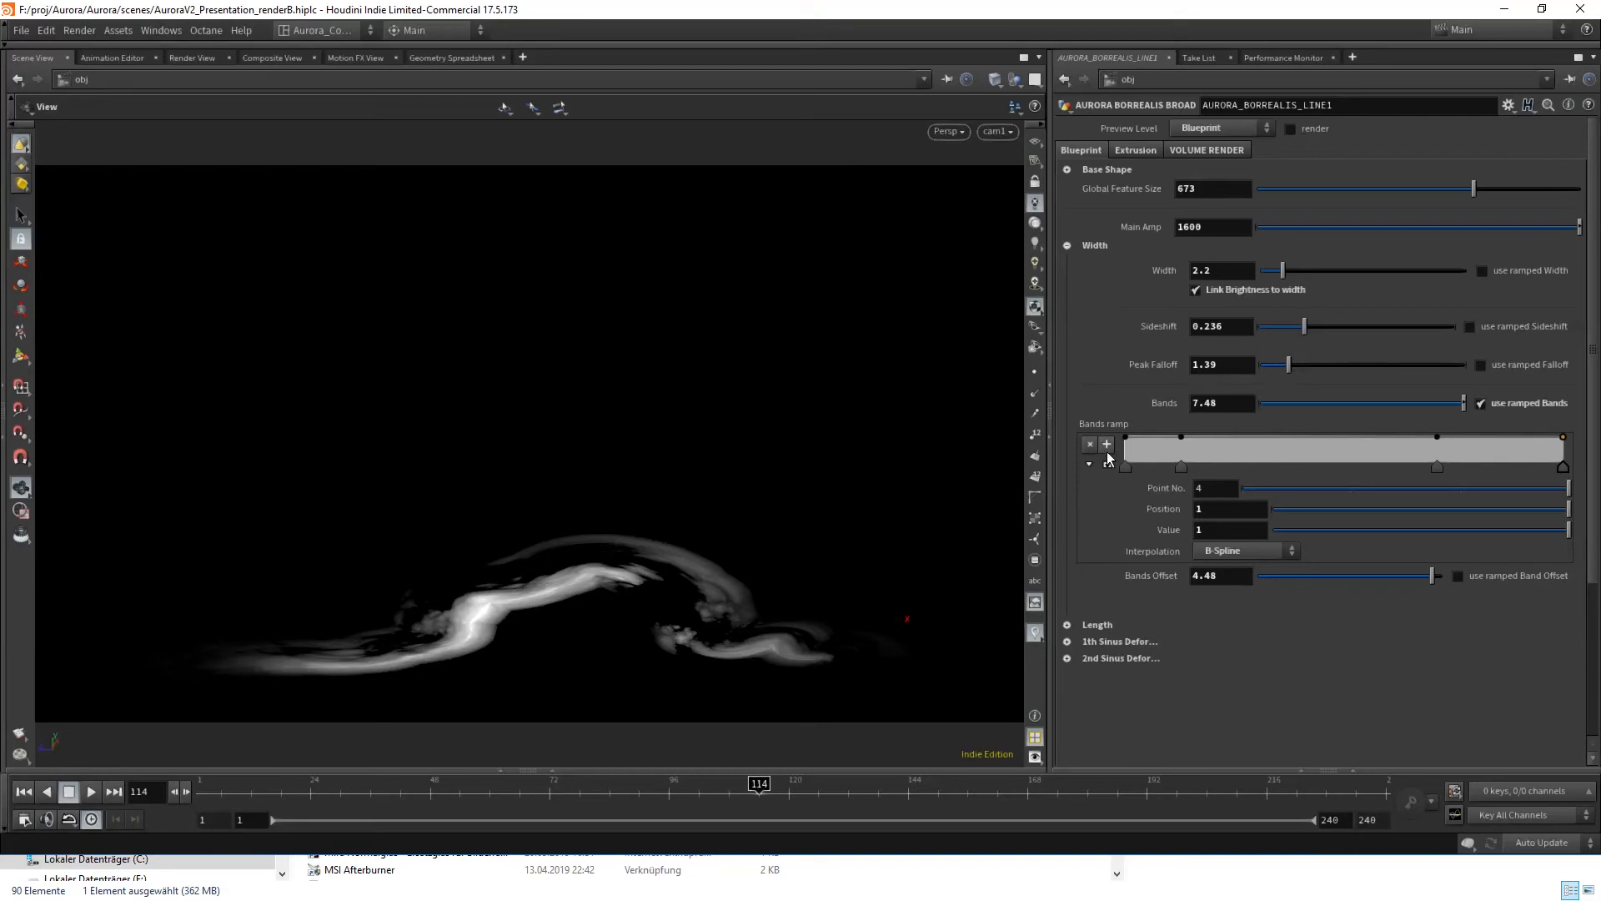
pyautogui.click(1180, 466)
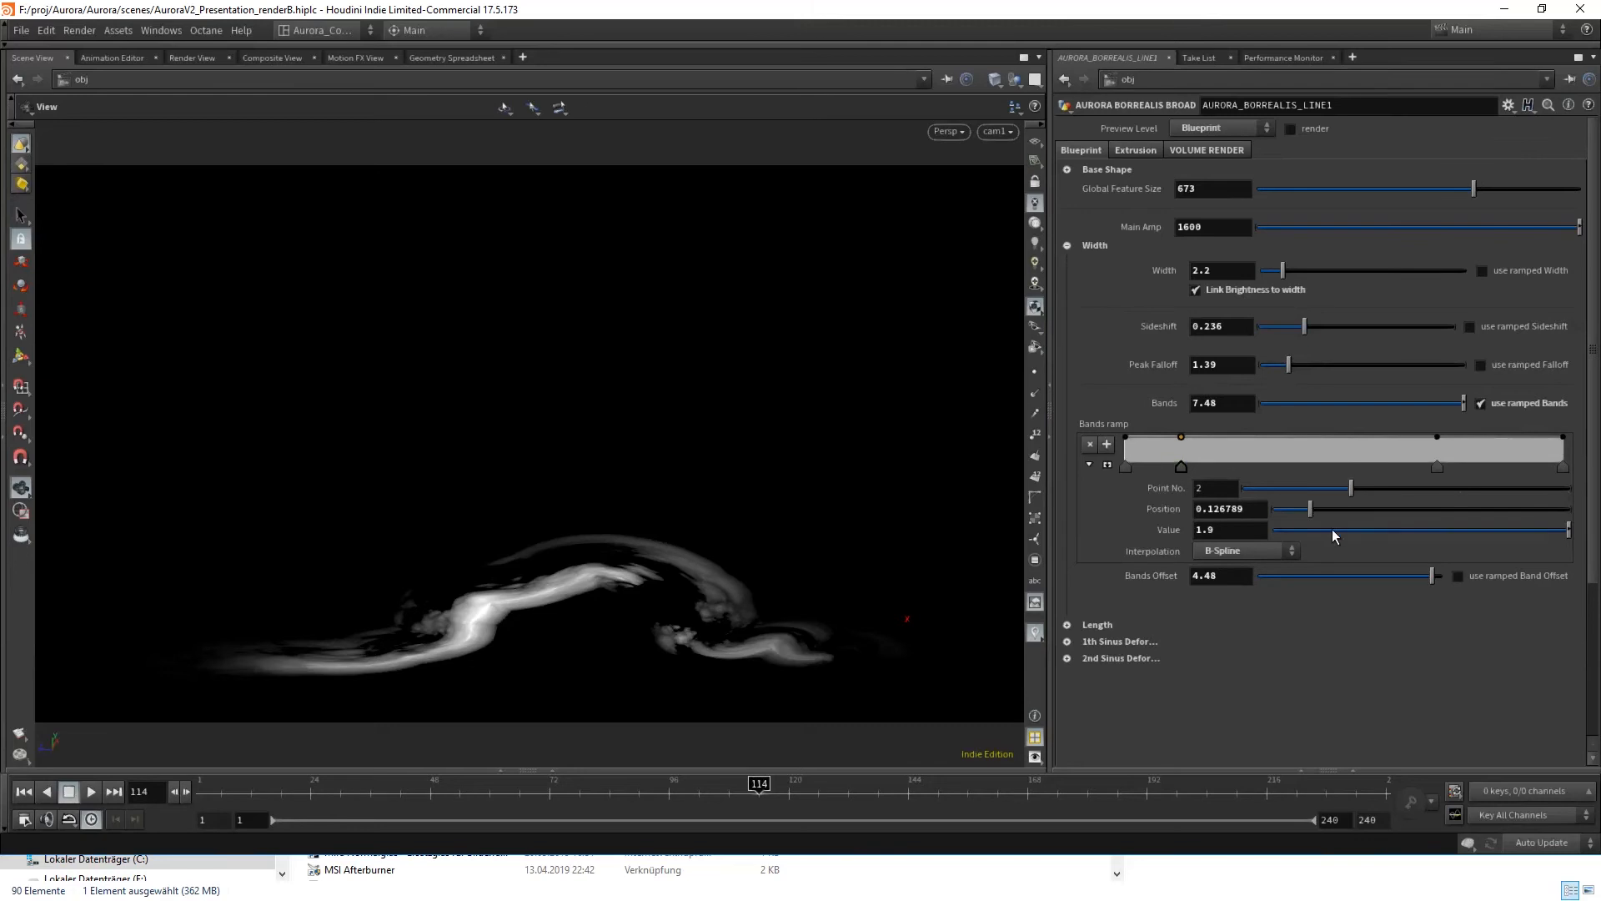
pyautogui.moveTo(1239, 530); pyautogui.dragTo(1085, 538, button='middle')
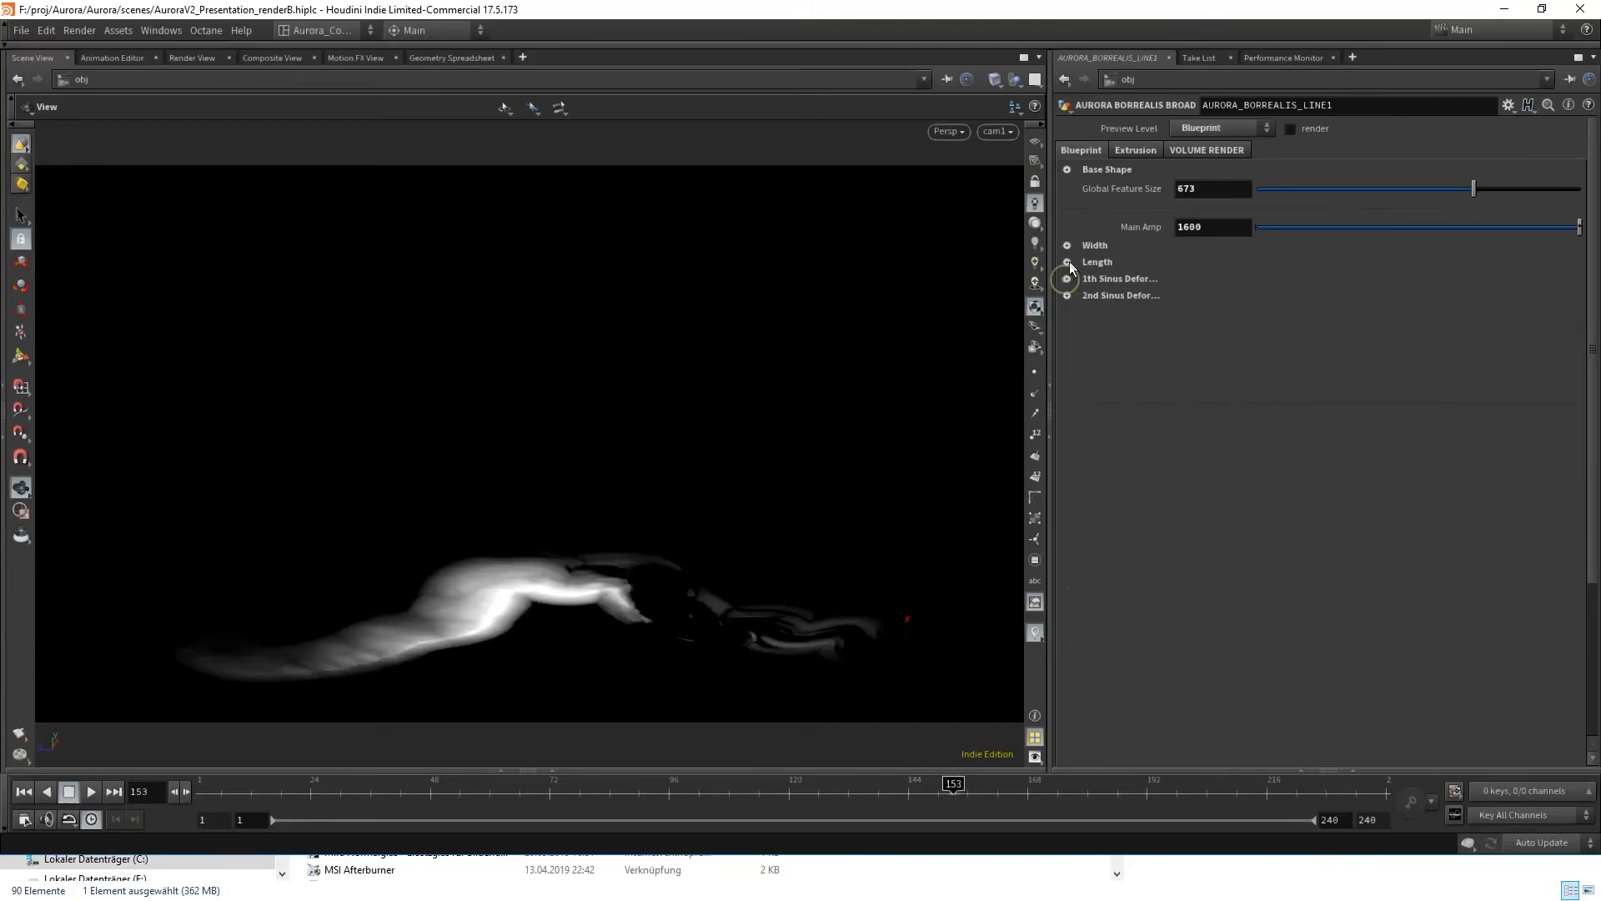
# Expand the Length parameters and move the Lumin Ramp's second point to position 0.0857143 with value 0.229167
pyautogui.click(1068, 262)
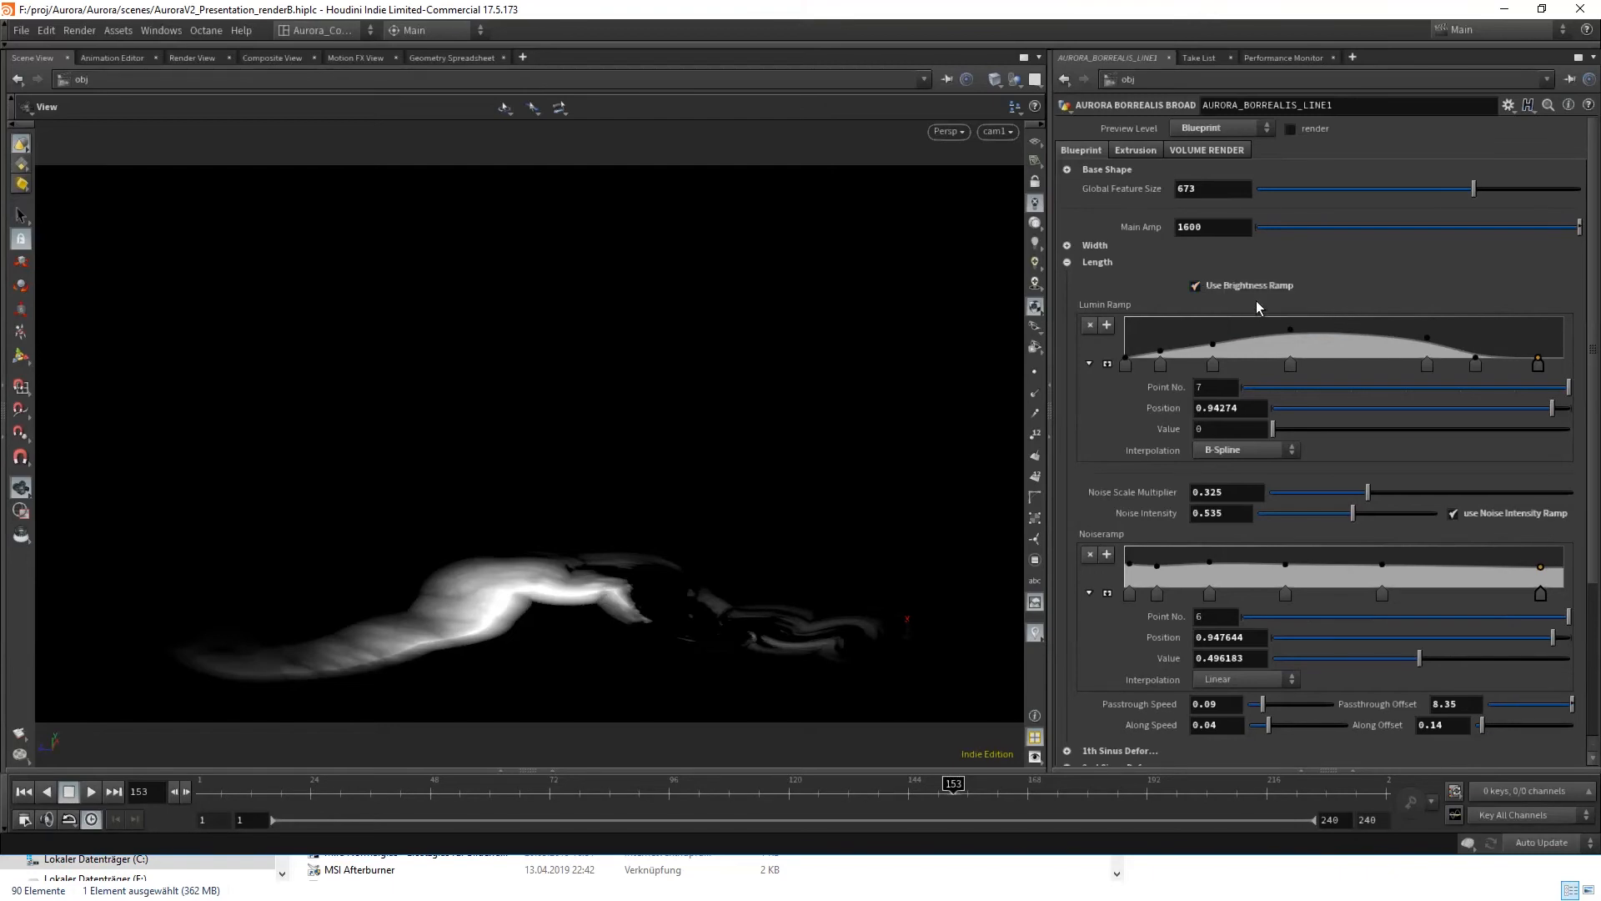
pyautogui.moveTo(1164, 347)
pyautogui.mouseDown()
pyautogui.moveTo(1166, 317)
pyautogui.moveTo(1161, 339)
pyautogui.mouseUp()
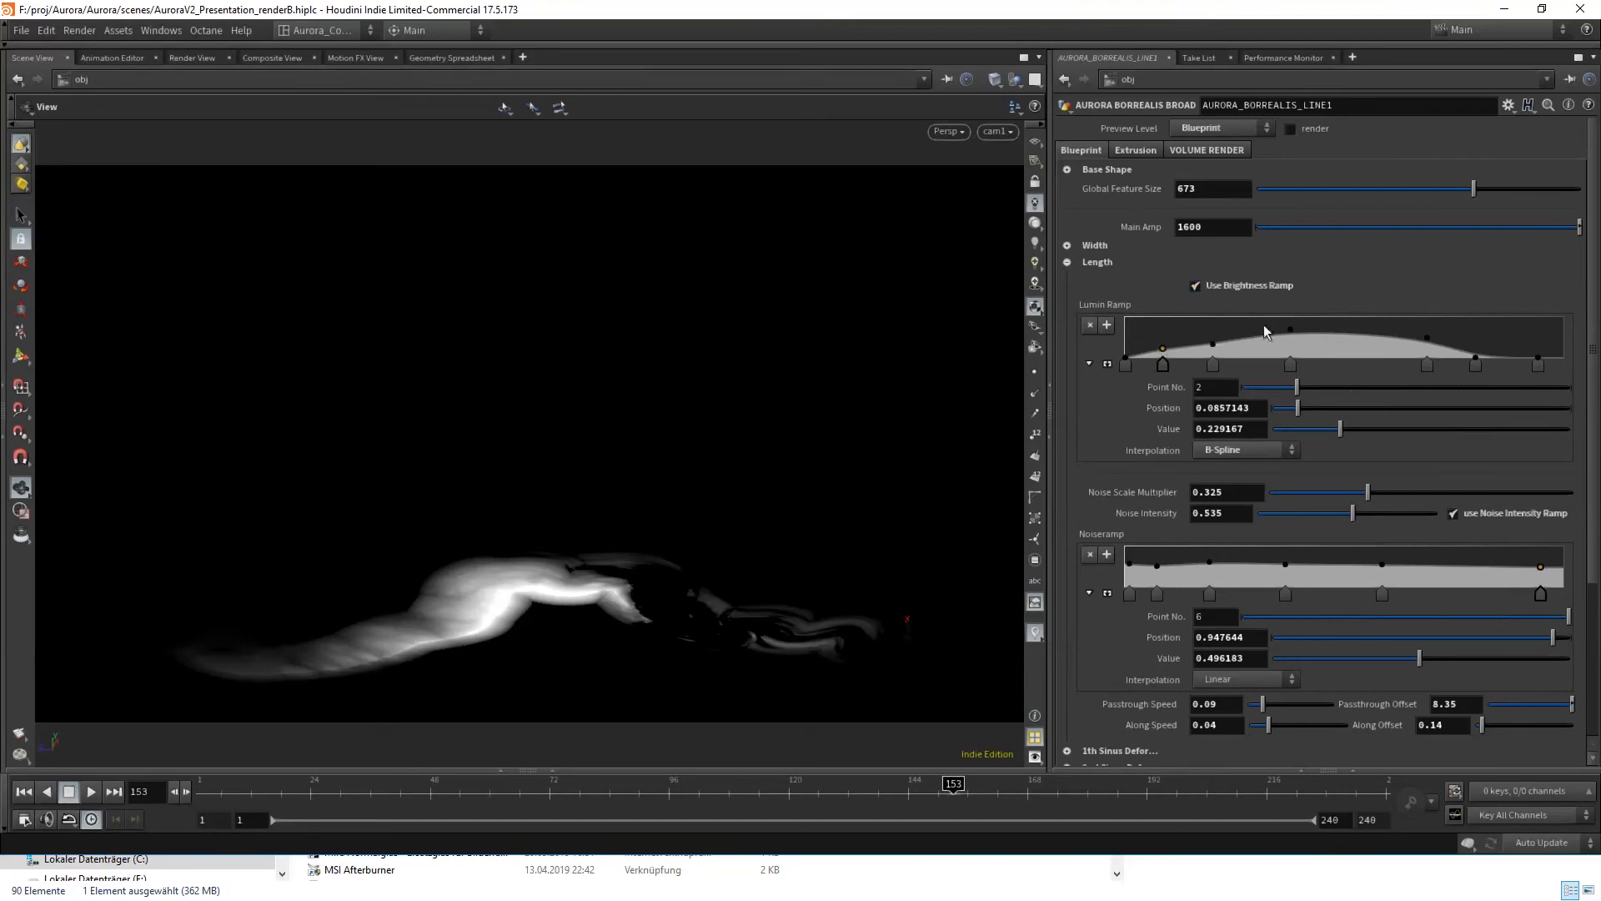
# Turn off the Noise Intensity Ramp and lower Noise Intensity to 0
pyautogui.scroll(-3, 1539, 407)
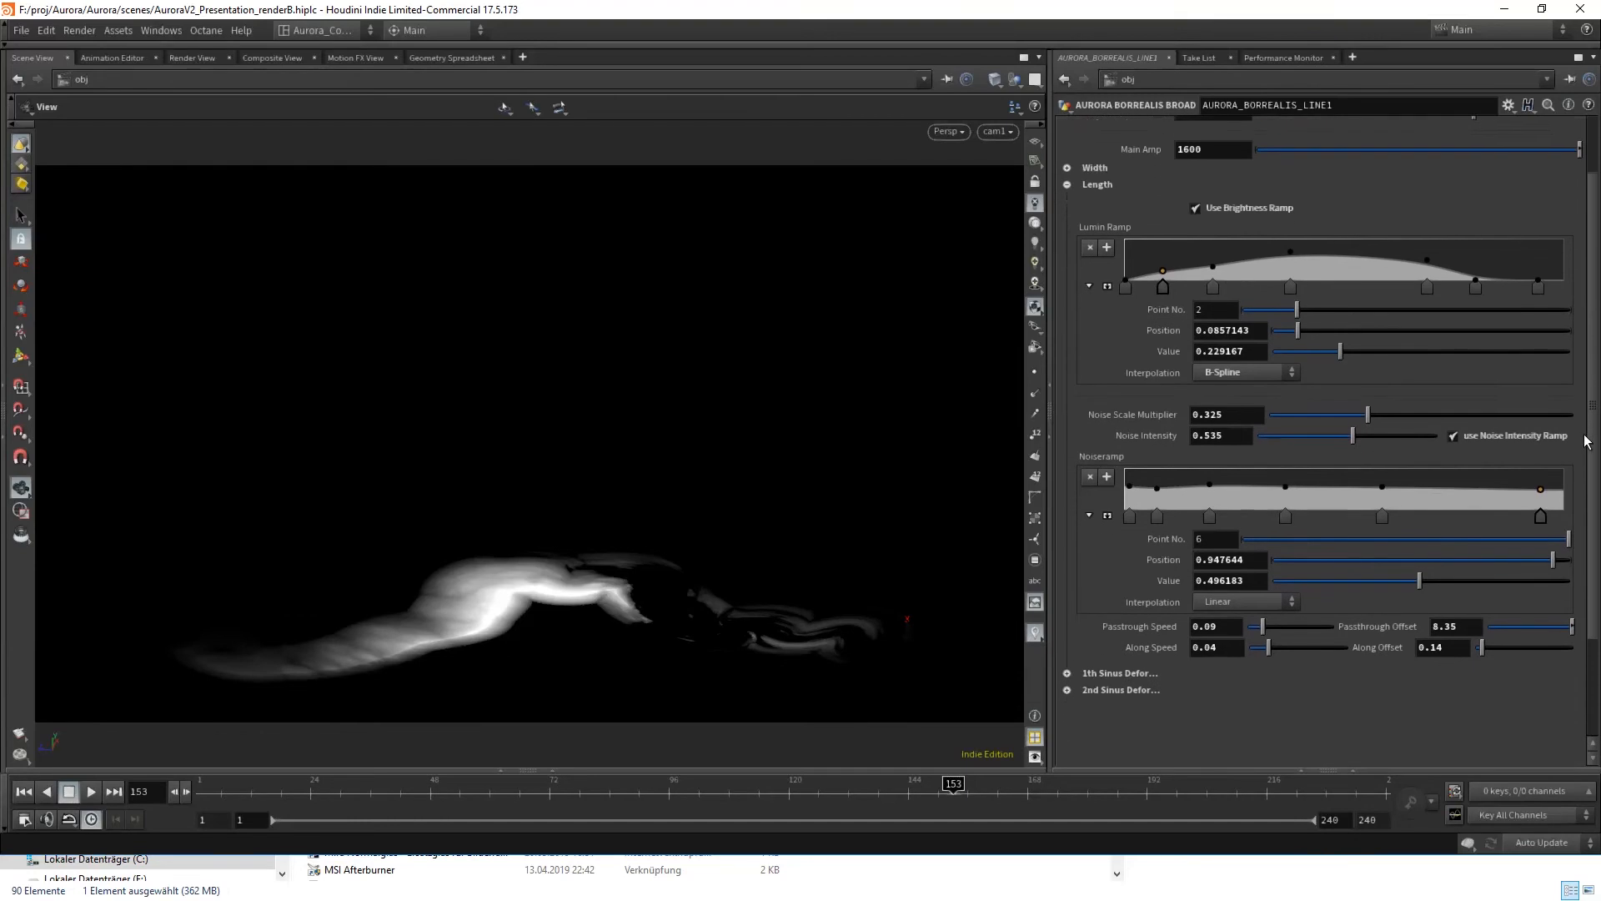
pyautogui.moveTo(1351, 410); pyautogui.dragTo(1344, 411)
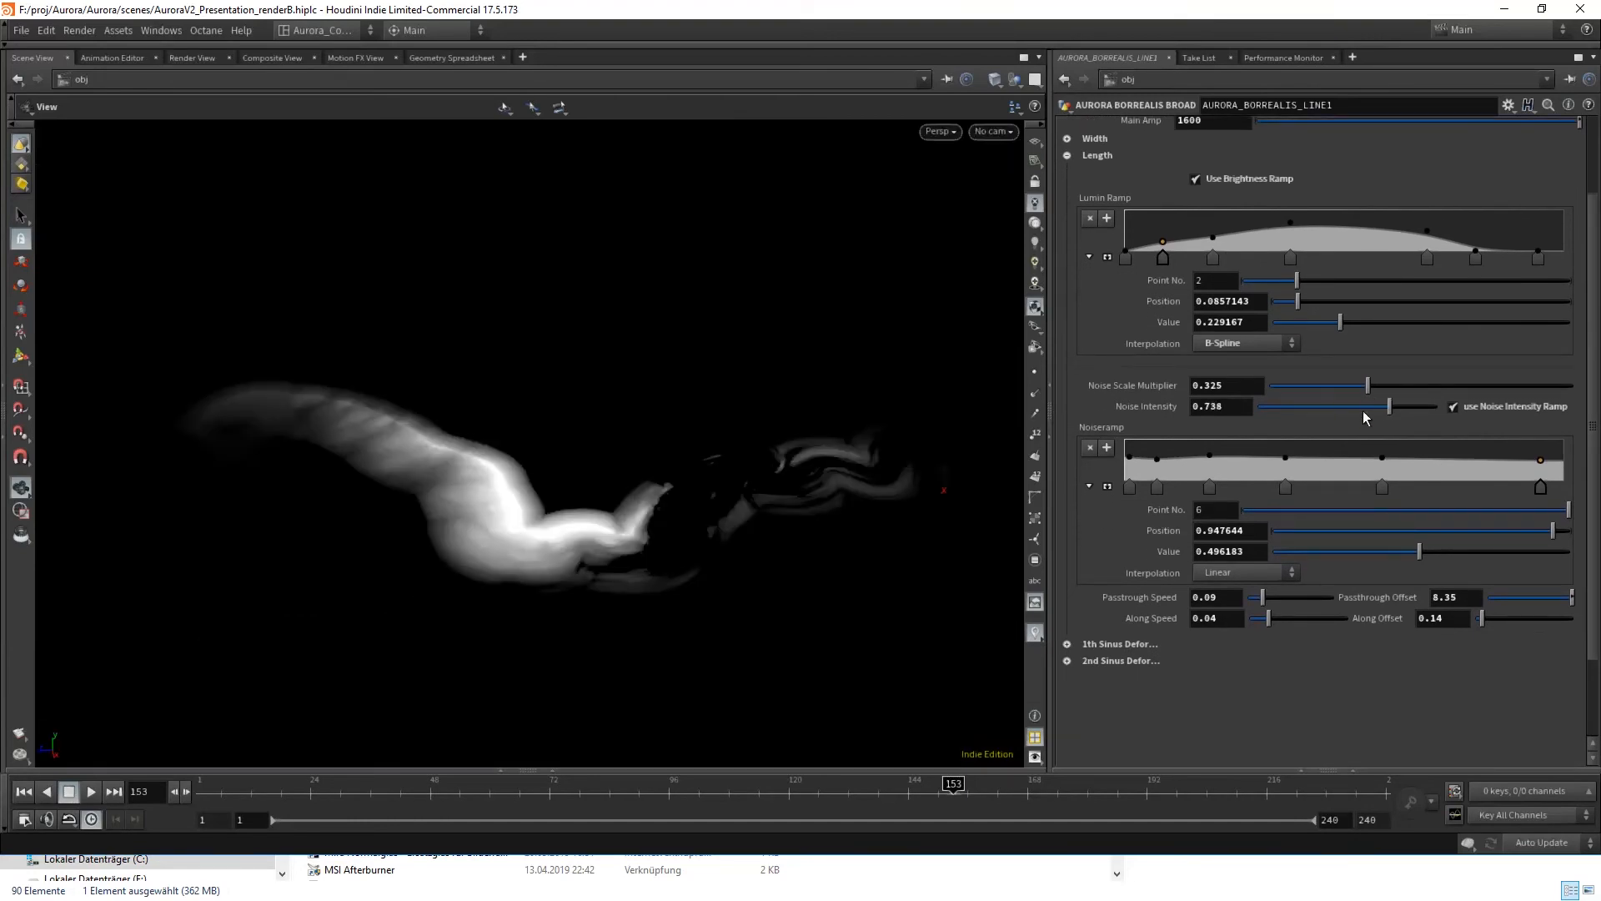
pyautogui.click(1455, 407)
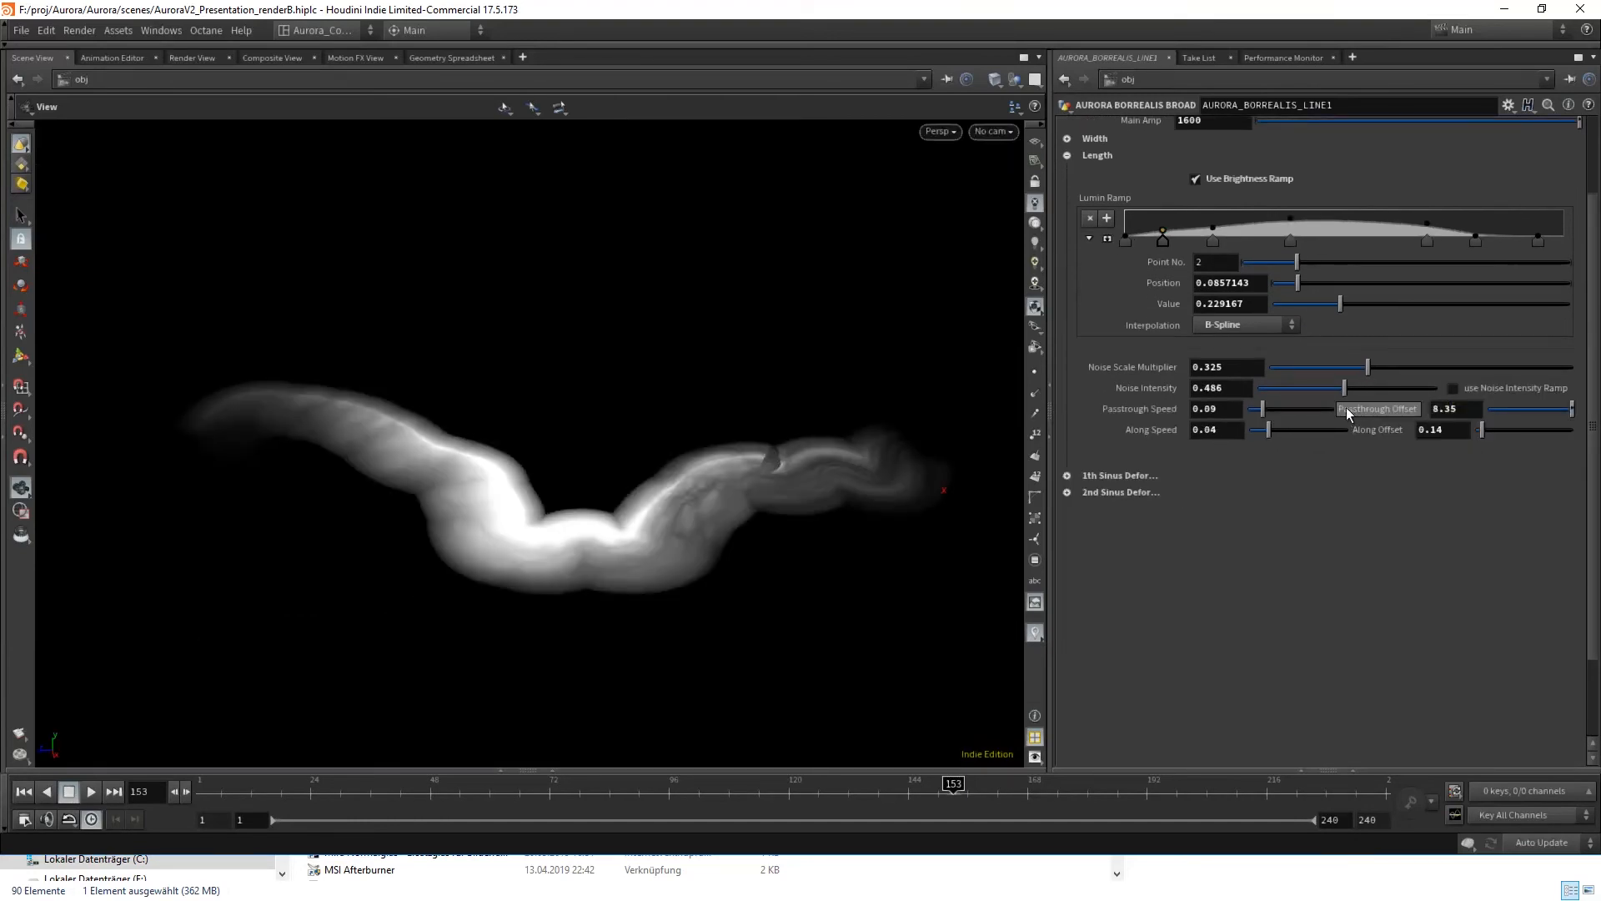
pyautogui.moveTo(1346, 394); pyautogui.dragTo(1188, 395)
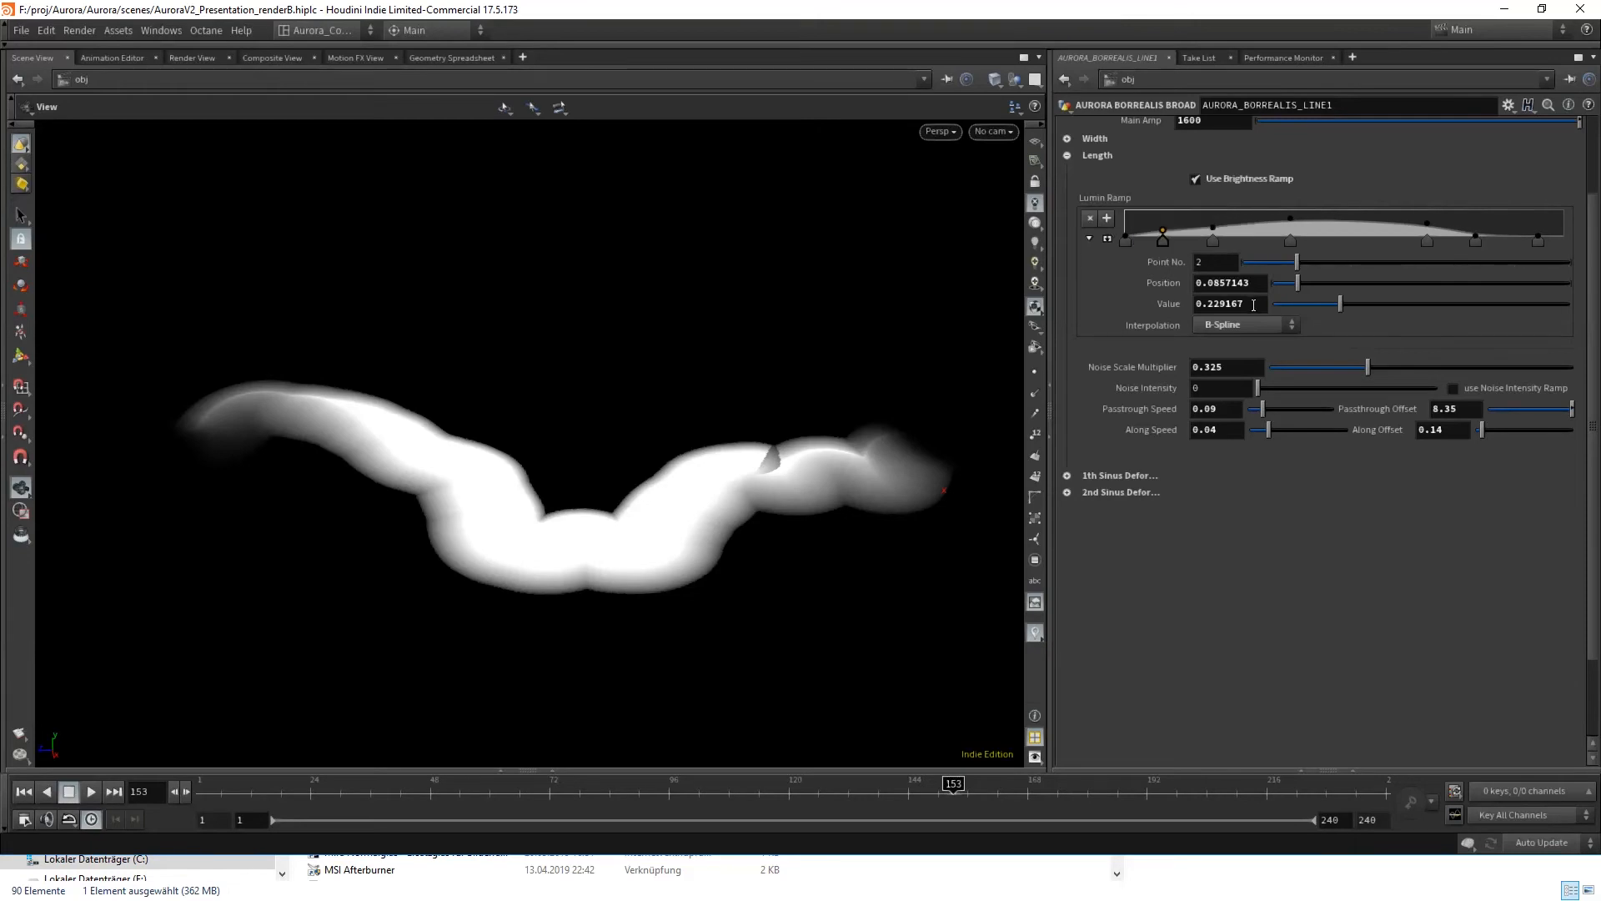
# Raise Noise Intensity, trying values of 0.5 to 0.598, and settle on 0.523
pyautogui.moveTo(1258, 388); pyautogui.dragTo(1350, 389)
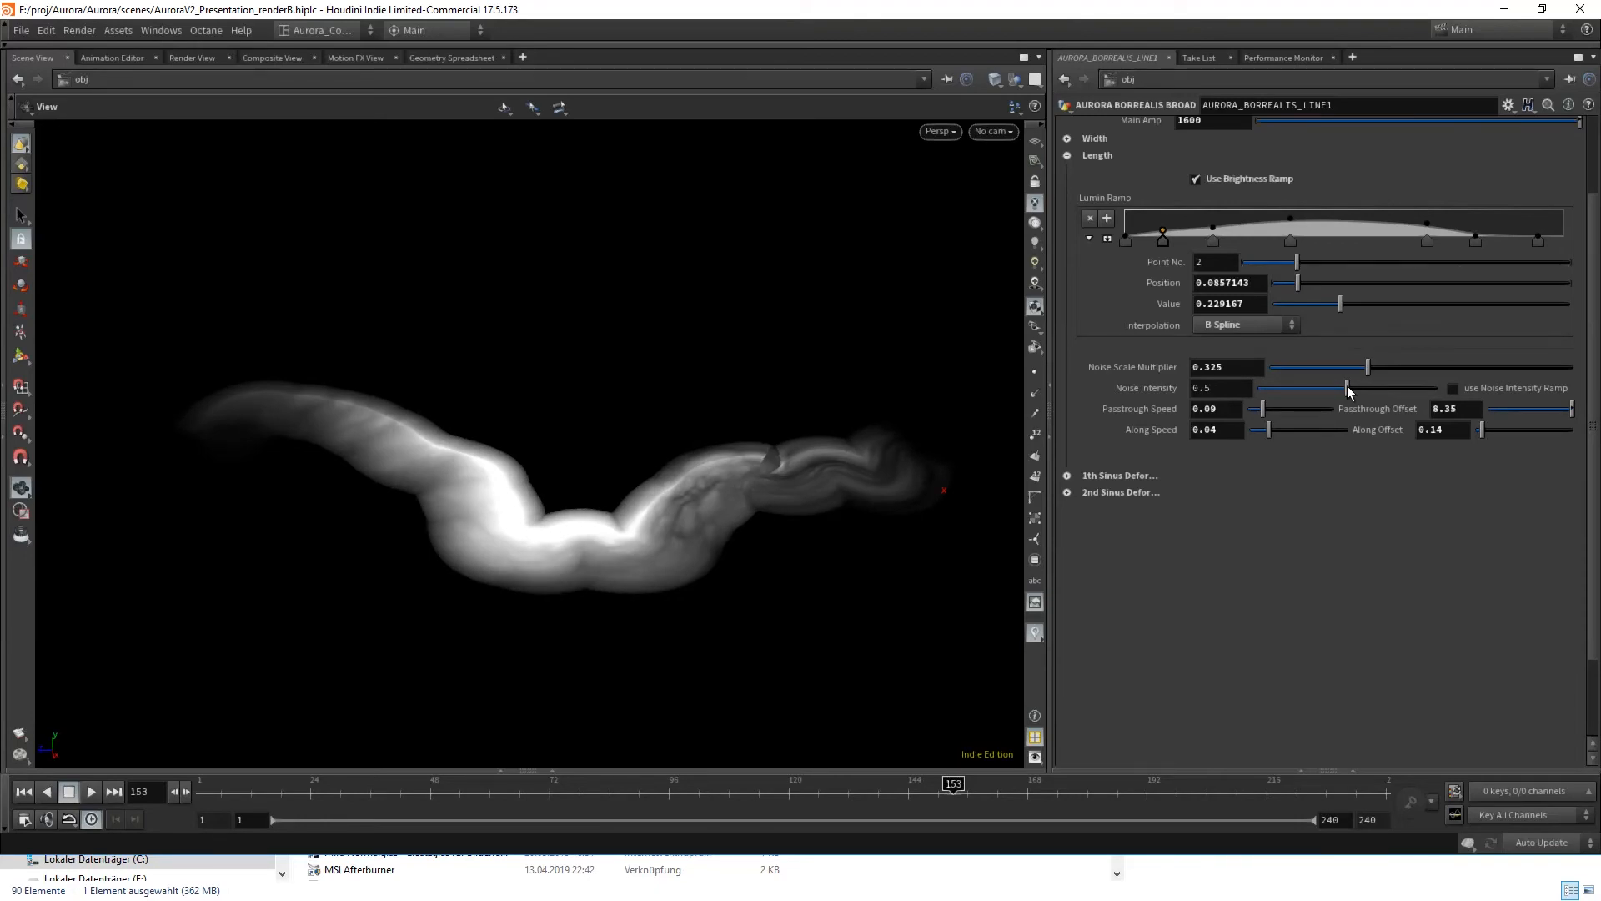
pyautogui.moveTo(1351, 388); pyautogui.dragTo(1351, 389)
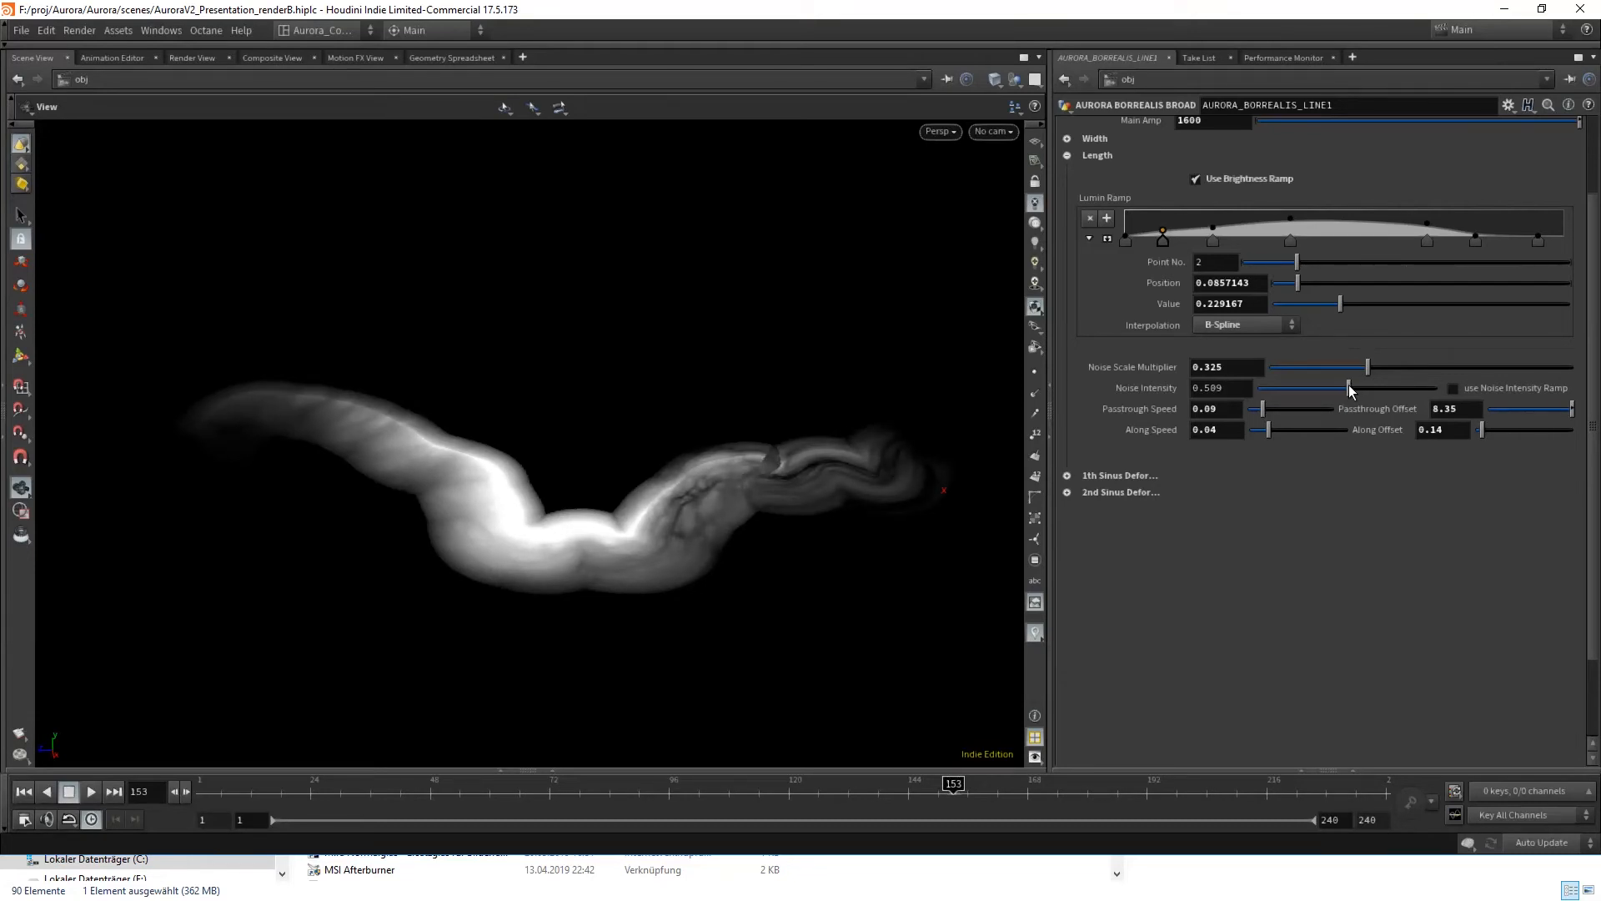
pyautogui.moveTo(1351, 388); pyautogui.dragTo(1365, 398)
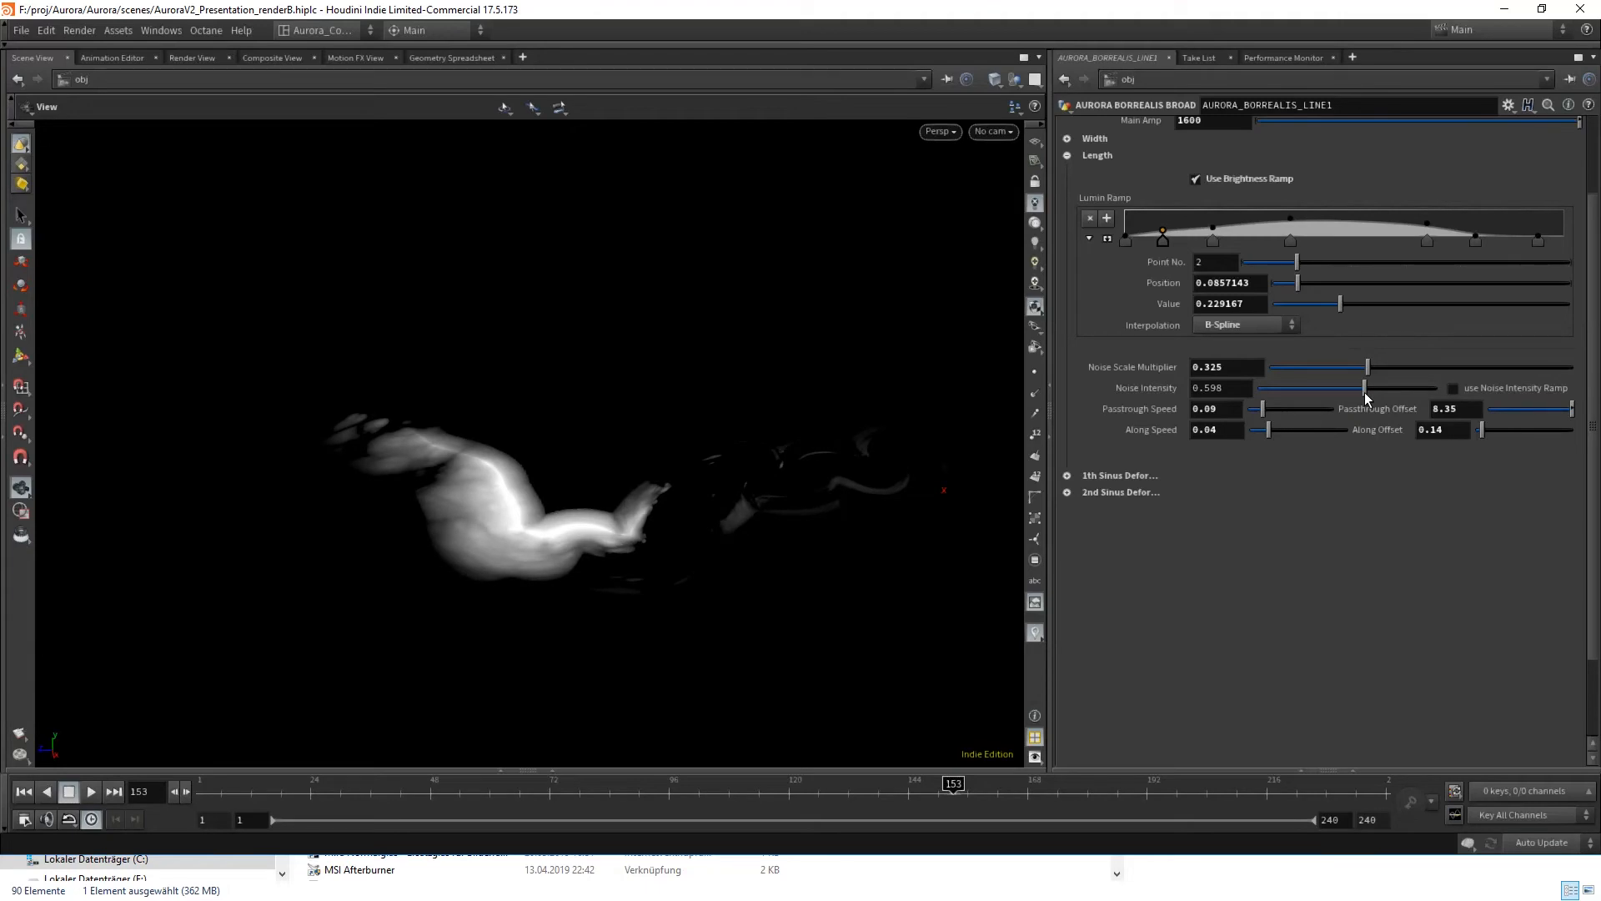
pyautogui.moveTo(1367, 395); pyautogui.dragTo(1351, 394)
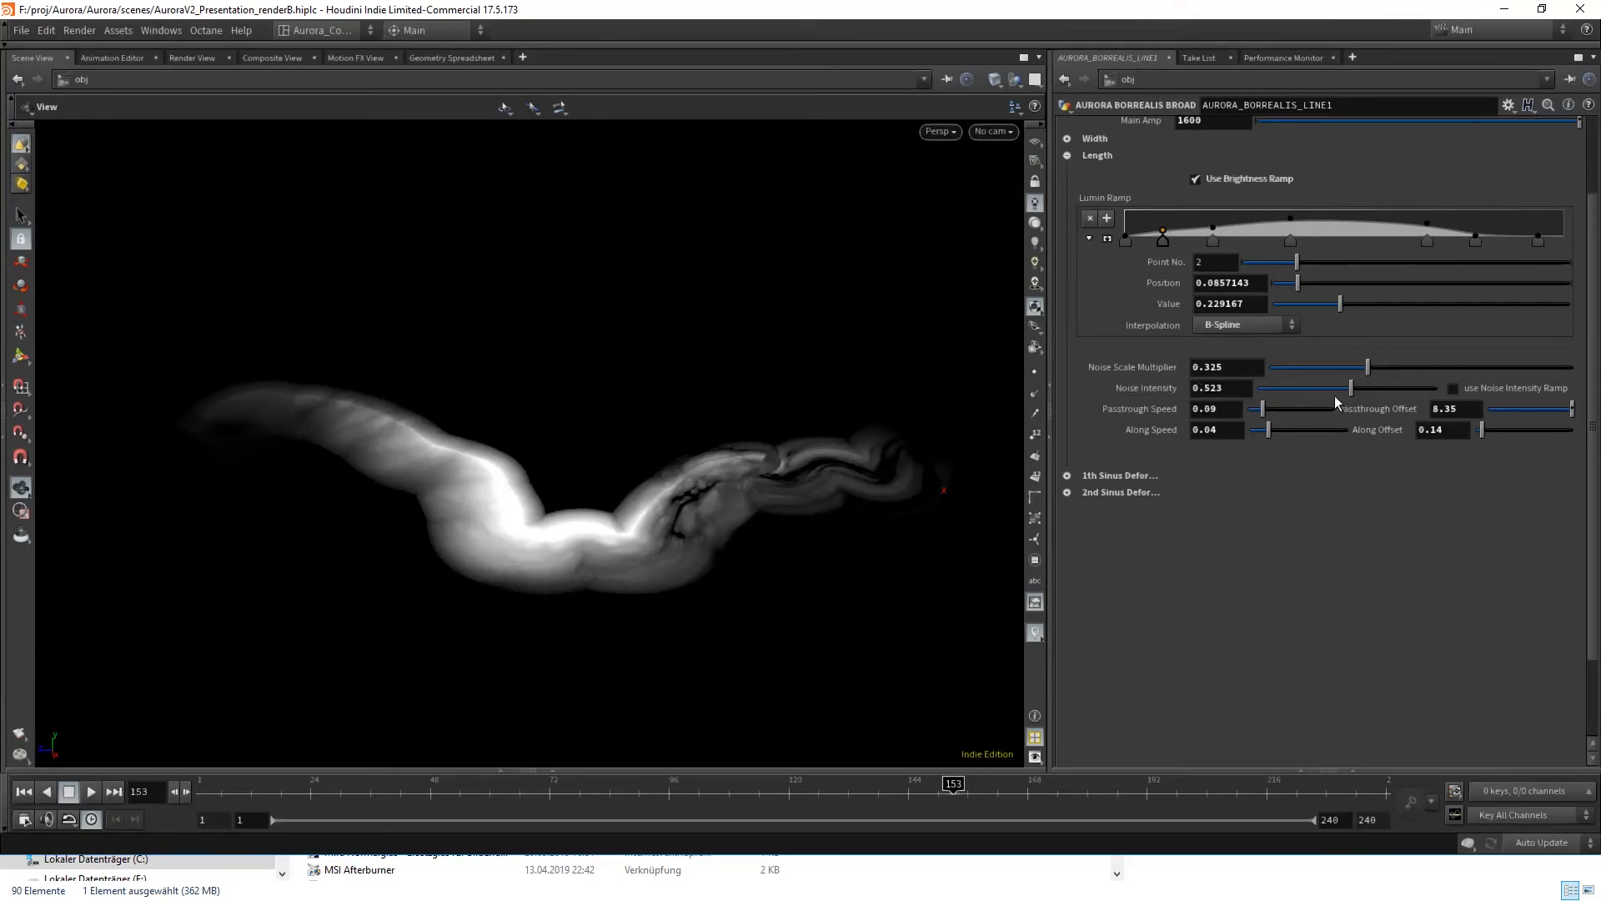
# Turn the Noise Intensity Ramp back on, lower its second point slightly and set point 5 to position 0.584762, value 0.604167
pyautogui.click(1455, 390)
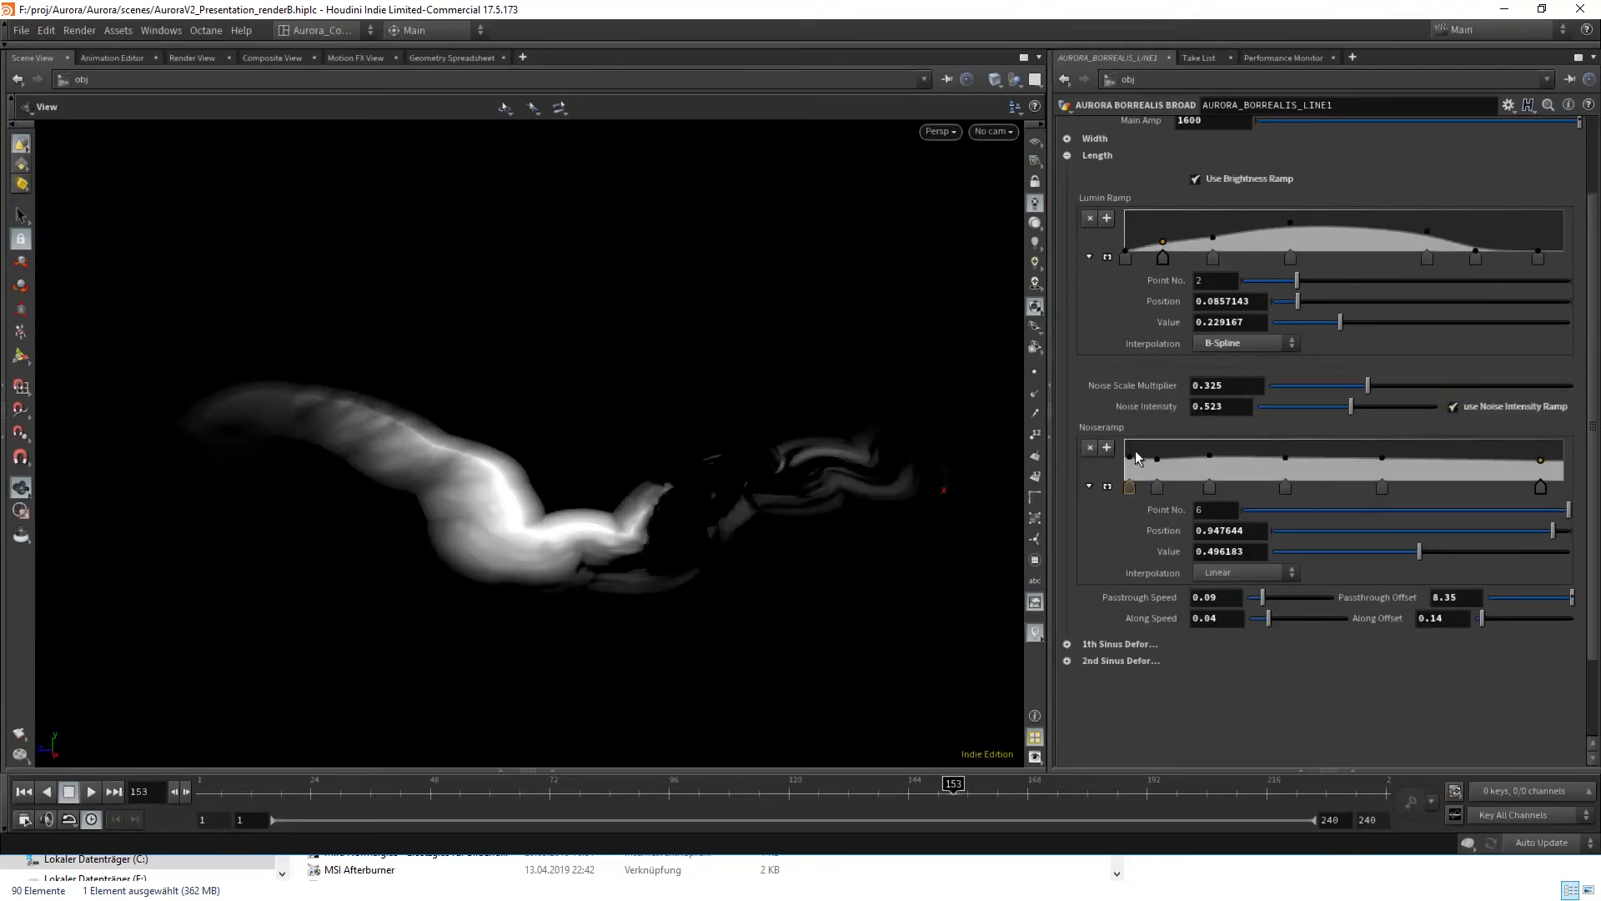
pyautogui.moveTo(1157, 458); pyautogui.dragTo(1151, 460)
pyautogui.moveTo(1388, 460); pyautogui.dragTo(1382, 457)
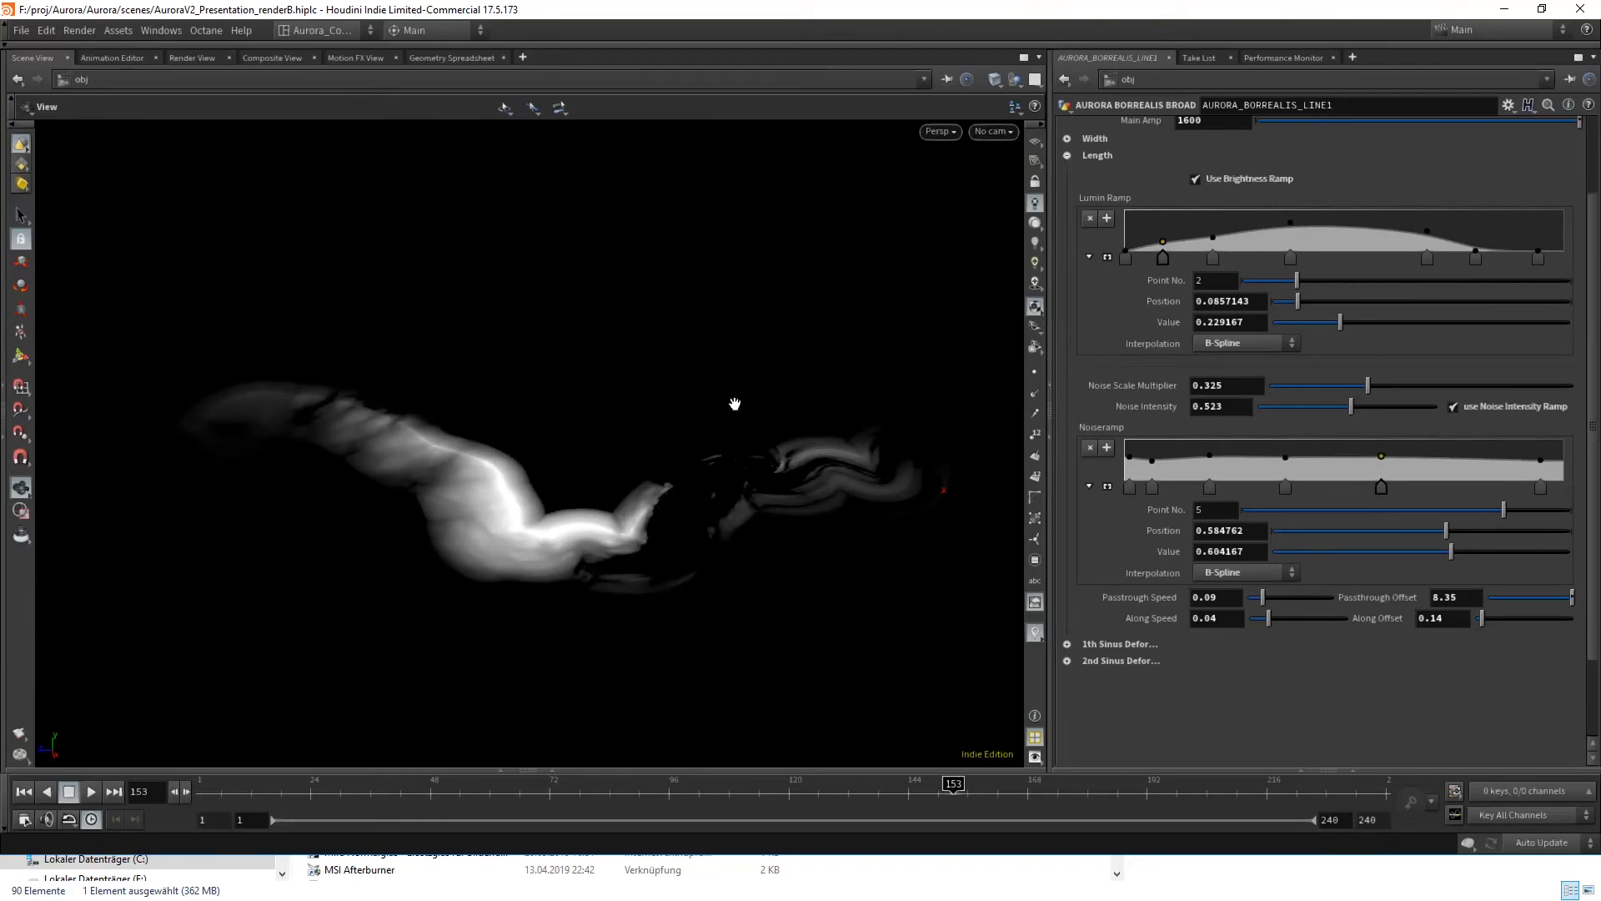
pyautogui.moveTo(502, 439)
pyautogui.mouseDown()
pyautogui.moveTo(493, 379)
pyautogui.moveTo(490, 445)
pyautogui.mouseUp()
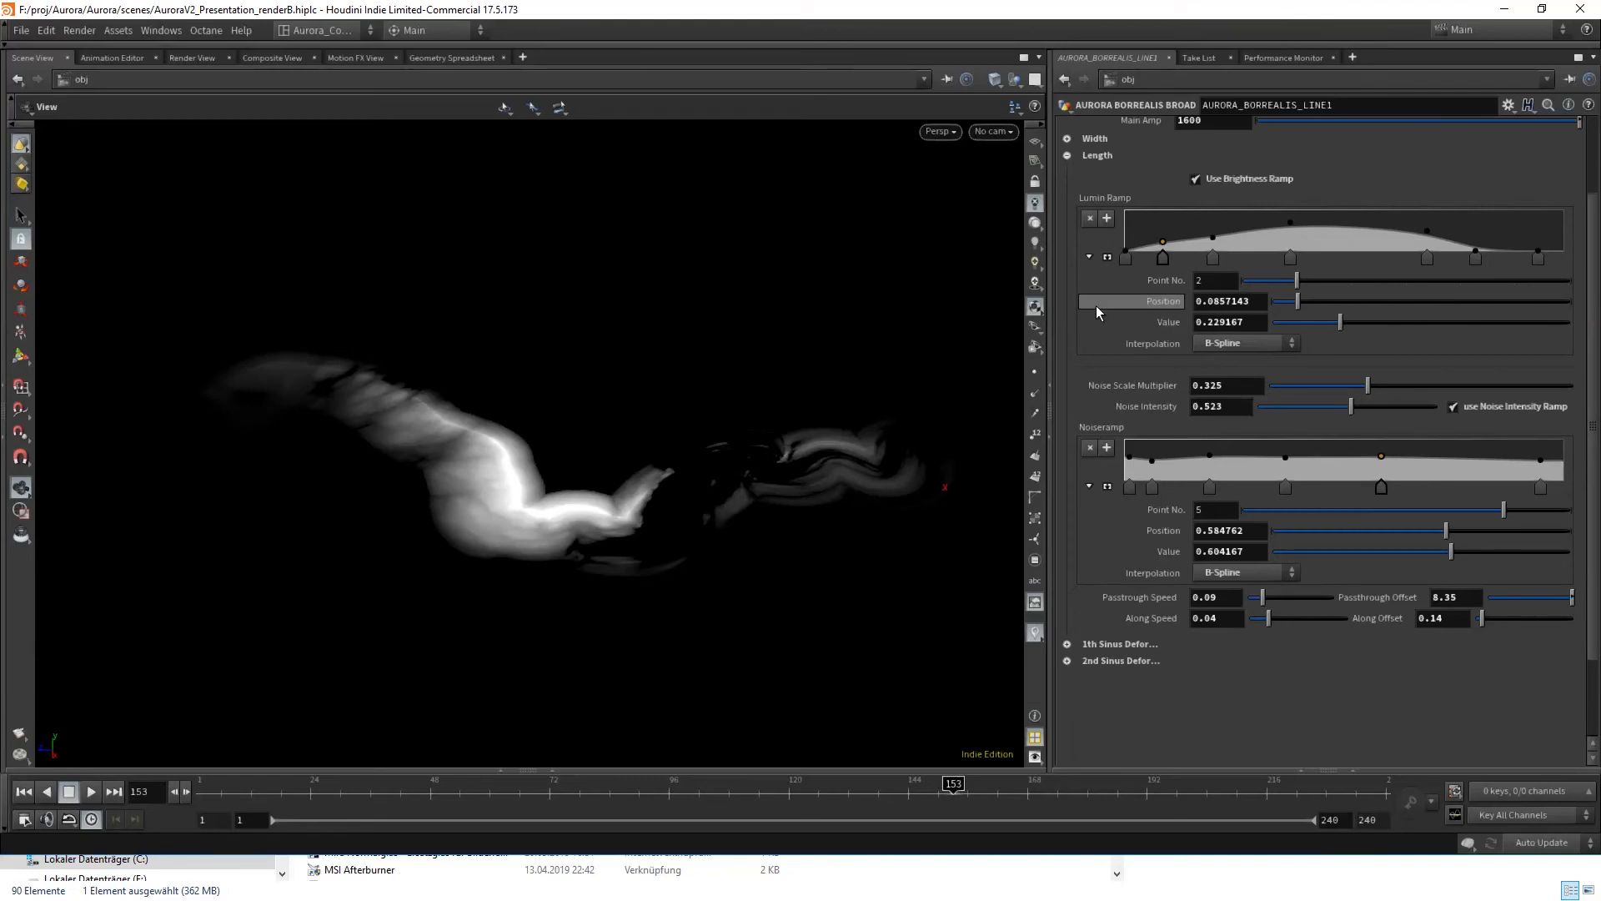
# Set the noise's Passthrough Offset to 8.25 and Along Offset to 0.29, and collapse the Length parameters
pyautogui.click(1068, 157)
pyautogui.click(1068, 157)
pyautogui.moveTo(1473, 597); pyautogui.dragTo(1383, 631, button='middle')
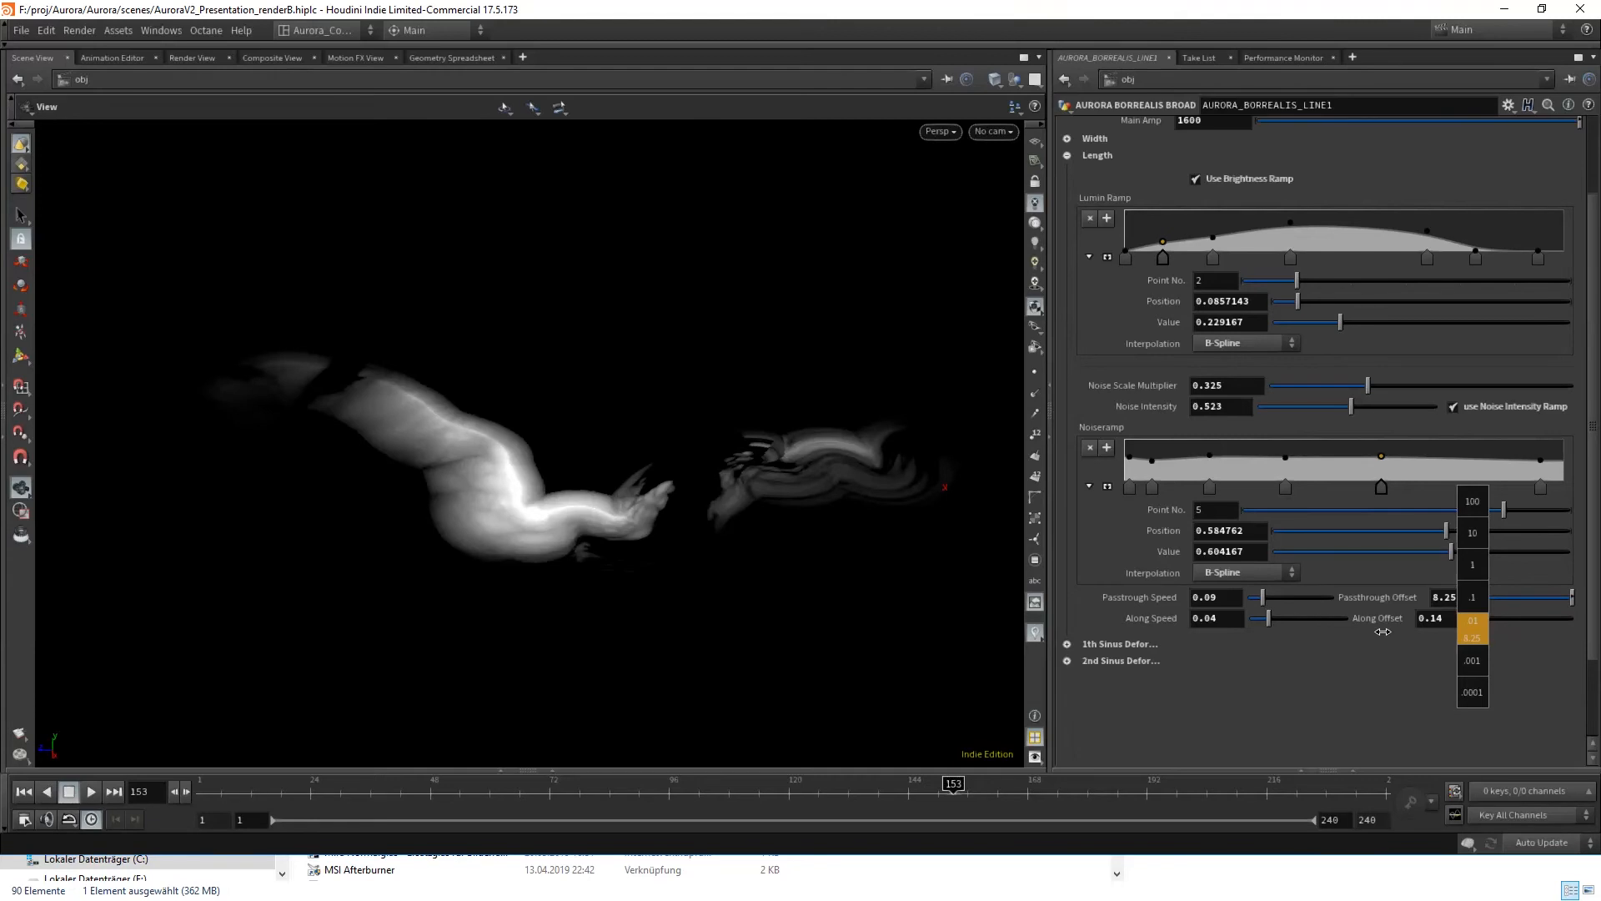
pyautogui.moveTo(1383, 632); pyautogui.dragTo(1490, 650, button='middle')
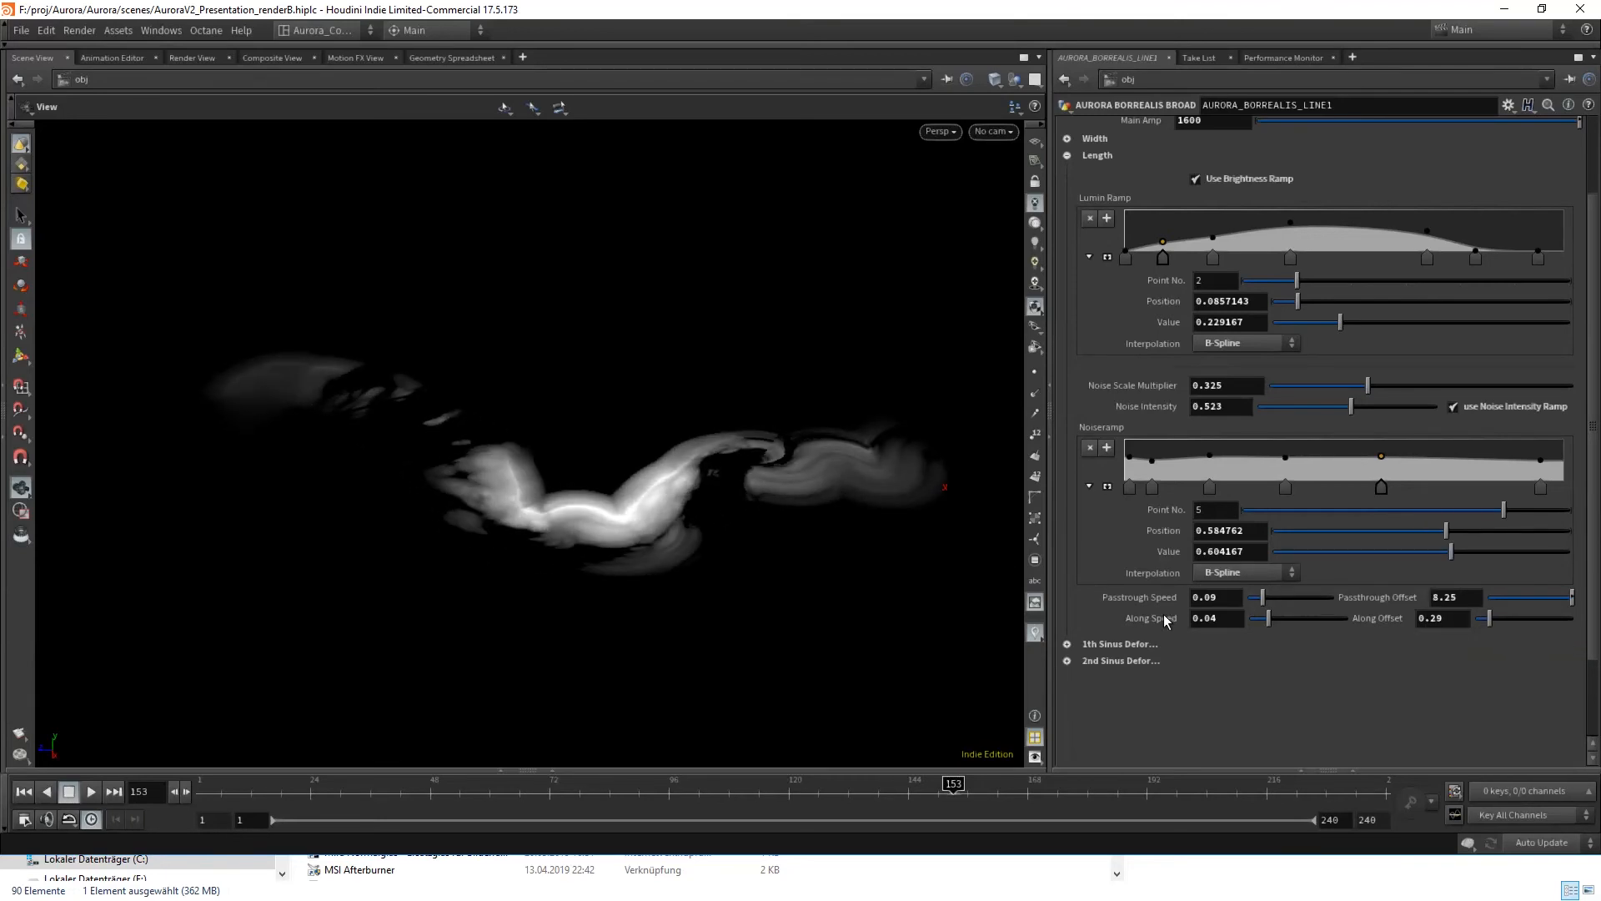
pyautogui.click(1067, 158)
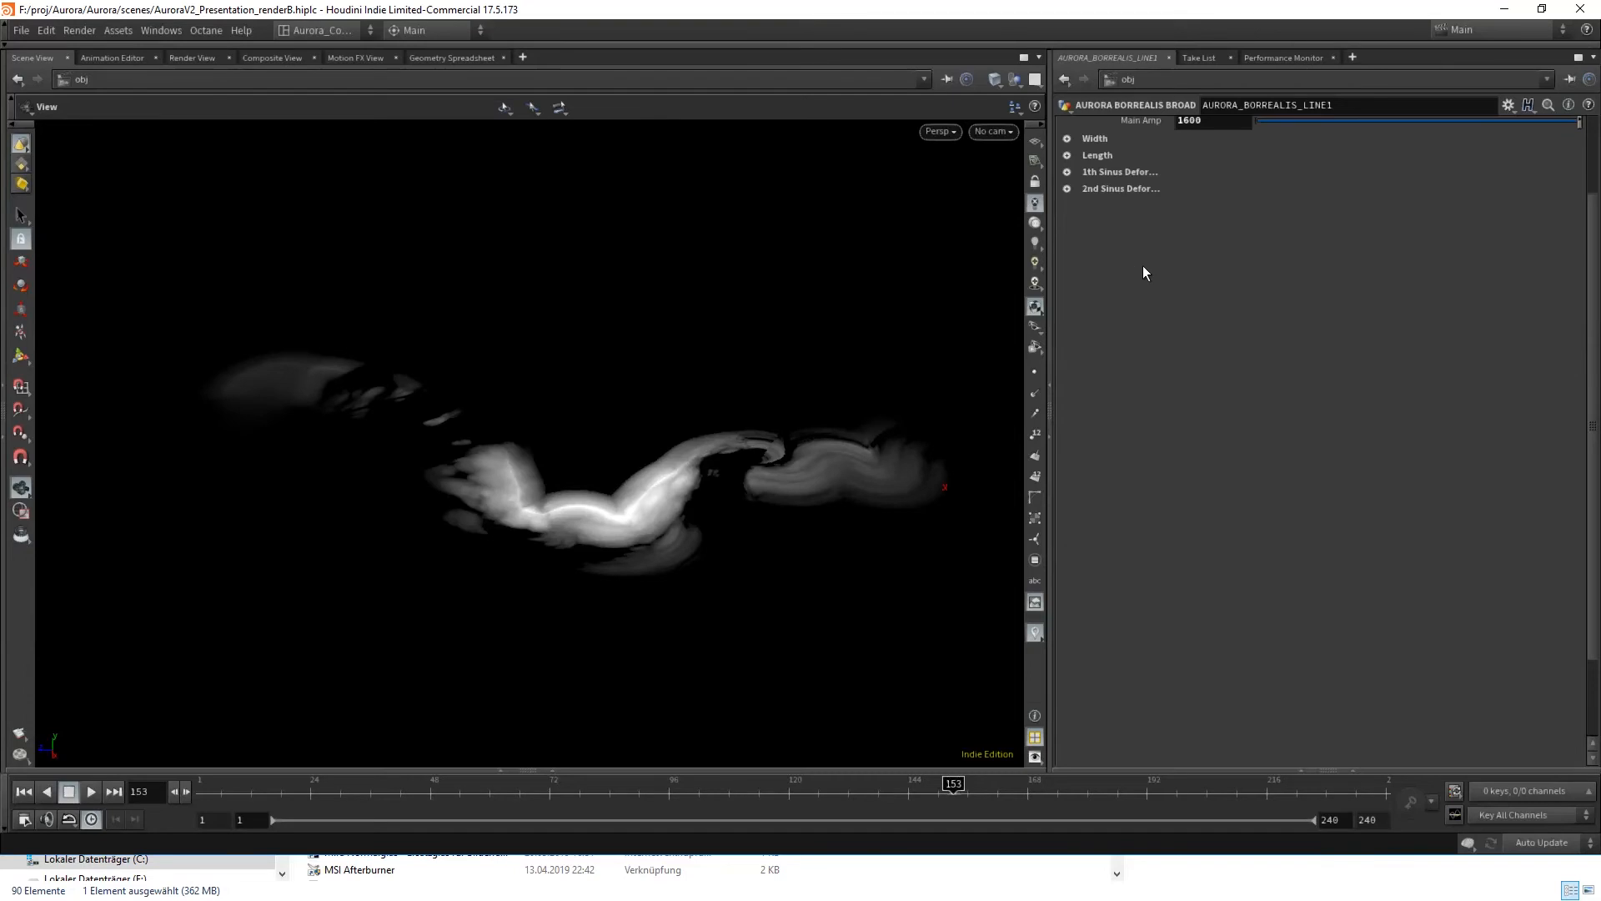
# Show the Extrusion parameters and set the Preview Level to Height Gradient
pyautogui.scroll(3, 1145, 271)
pyautogui.click(1137, 150)
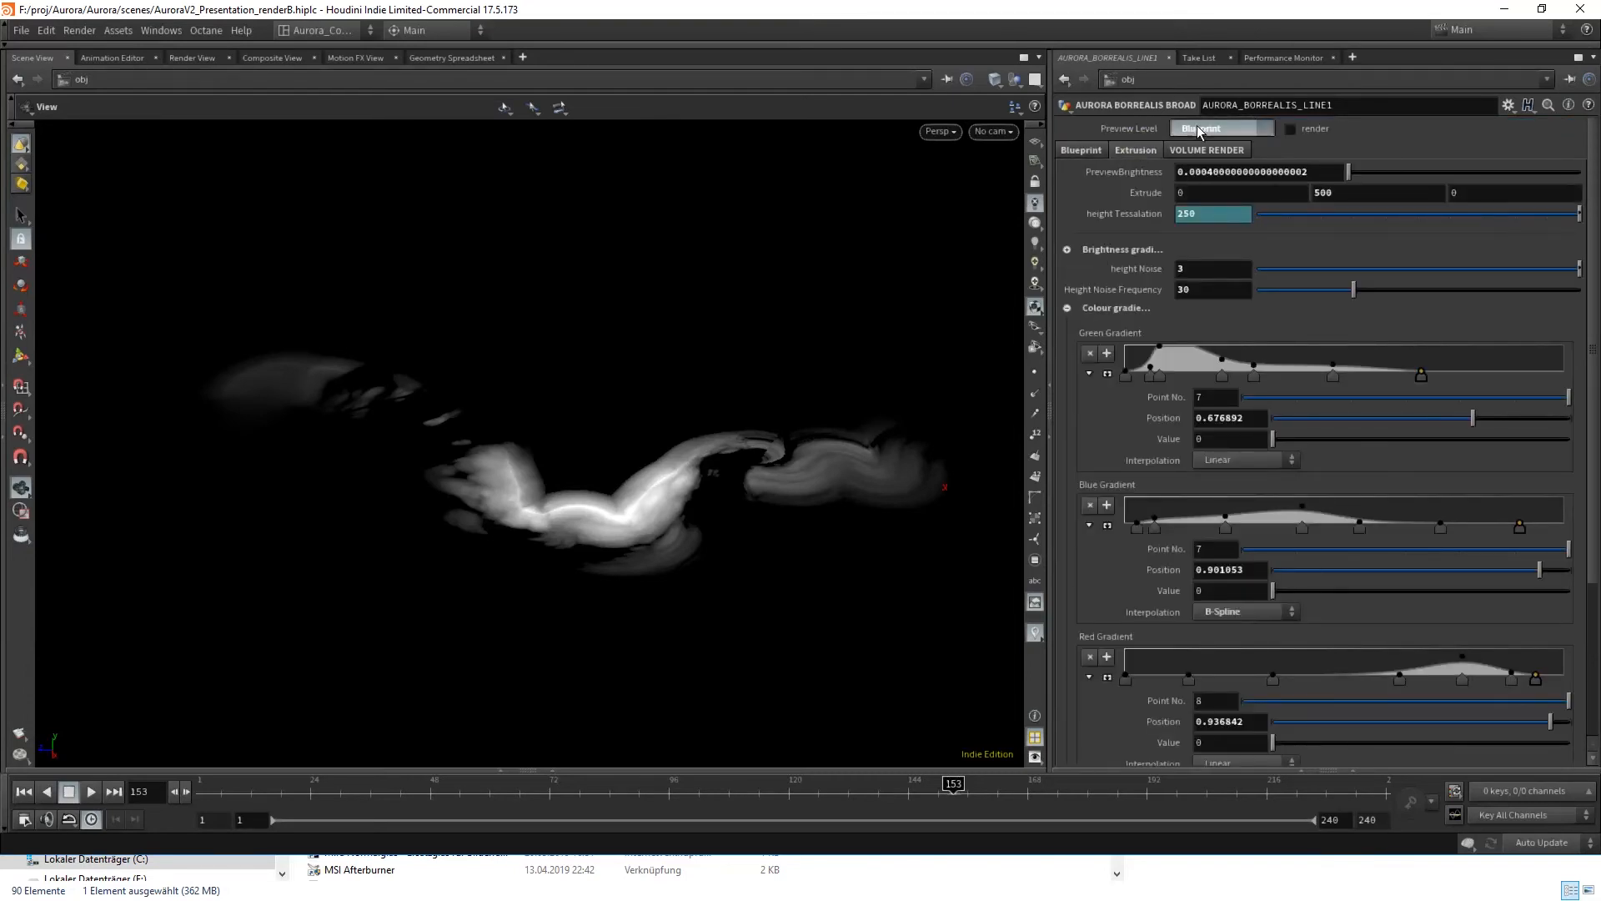
pyautogui.click(1265, 125)
pyautogui.click(1267, 128)
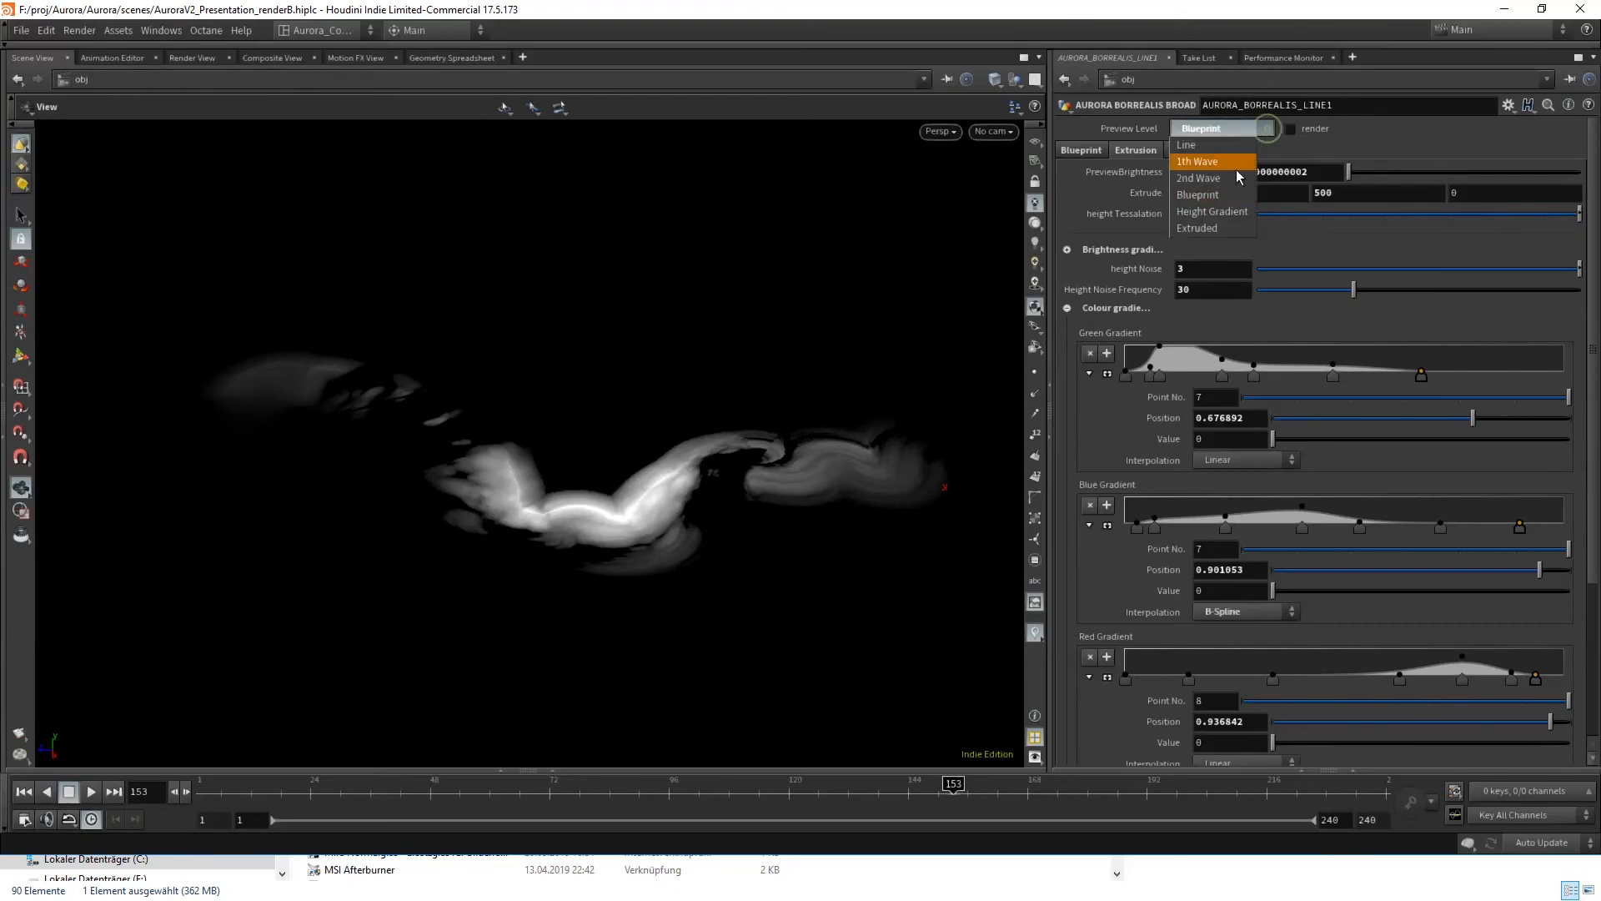
pyautogui.click(1221, 220)
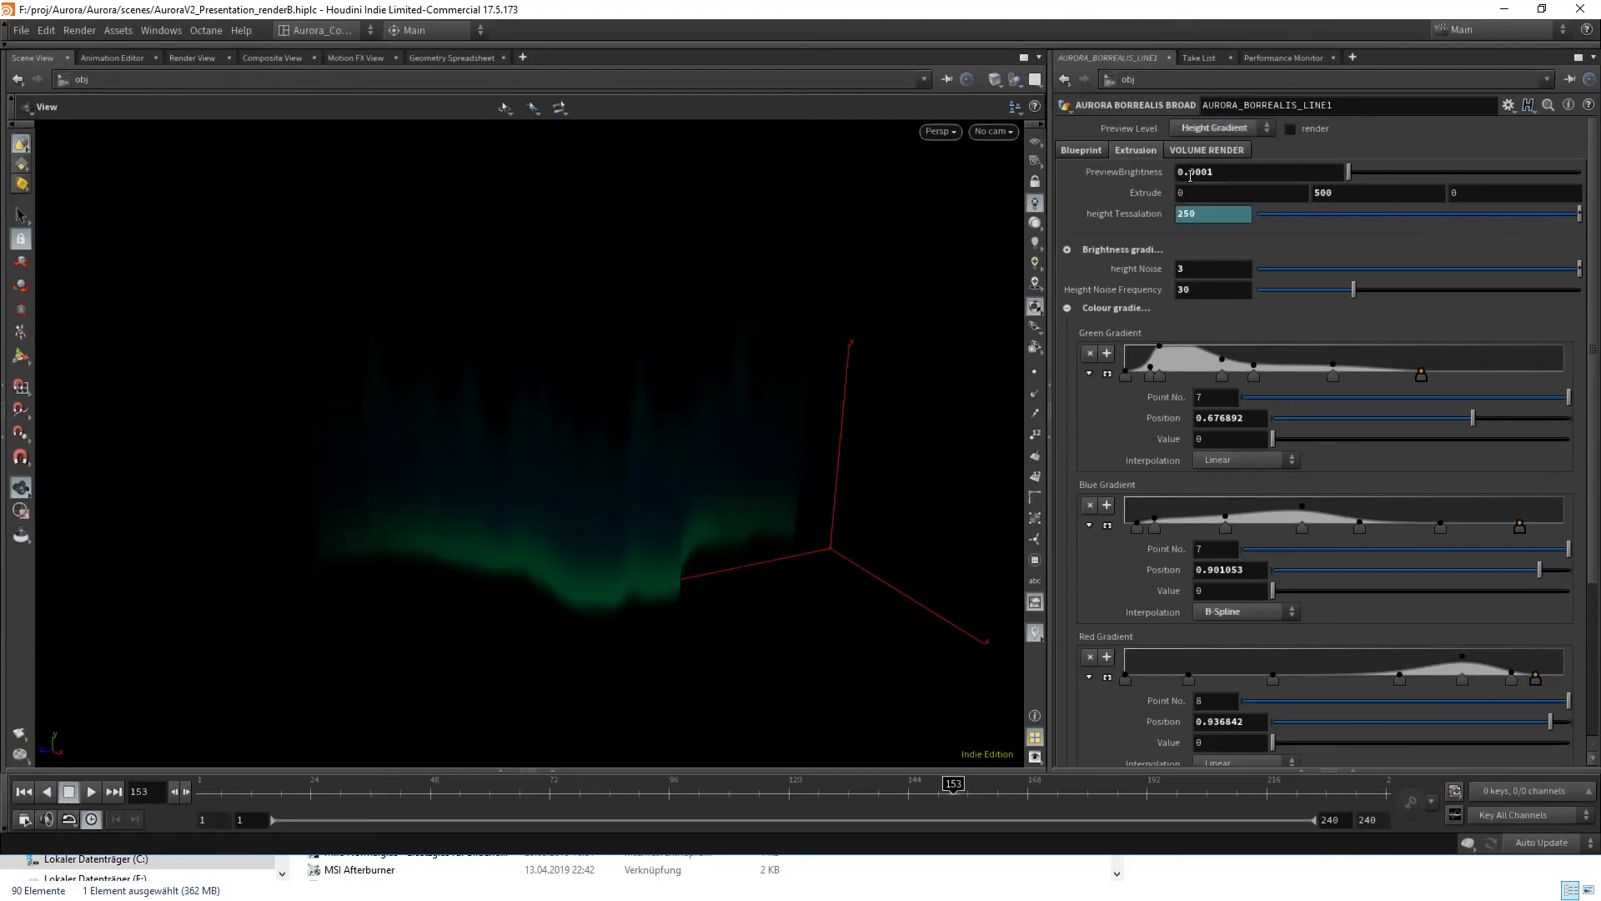
# Set the PreviewBrightness to 0.001 and view the extruded aurora from another angle
pyautogui.moveTo(1222, 173); pyautogui.dragTo(1201, 175)
pyautogui.press('Return')
pyautogui.moveTo(626, 304); pyautogui.dragTo(618, 361)
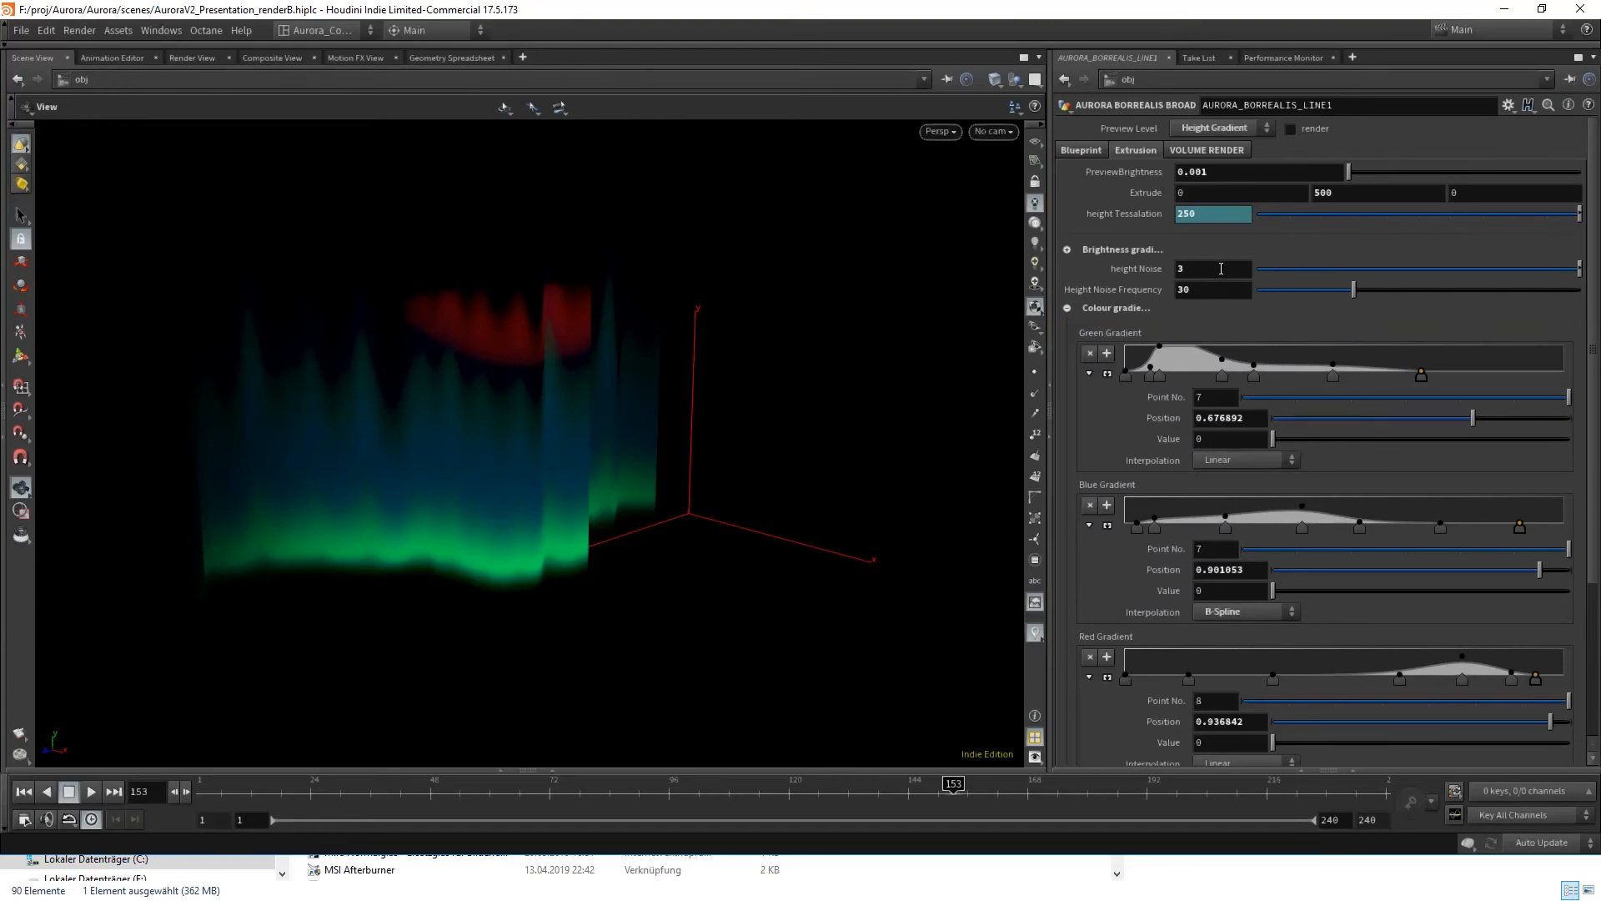
# Collapse the colour gradients, try the height Noise at 0 and set it to 1
pyautogui.click(1068, 306)
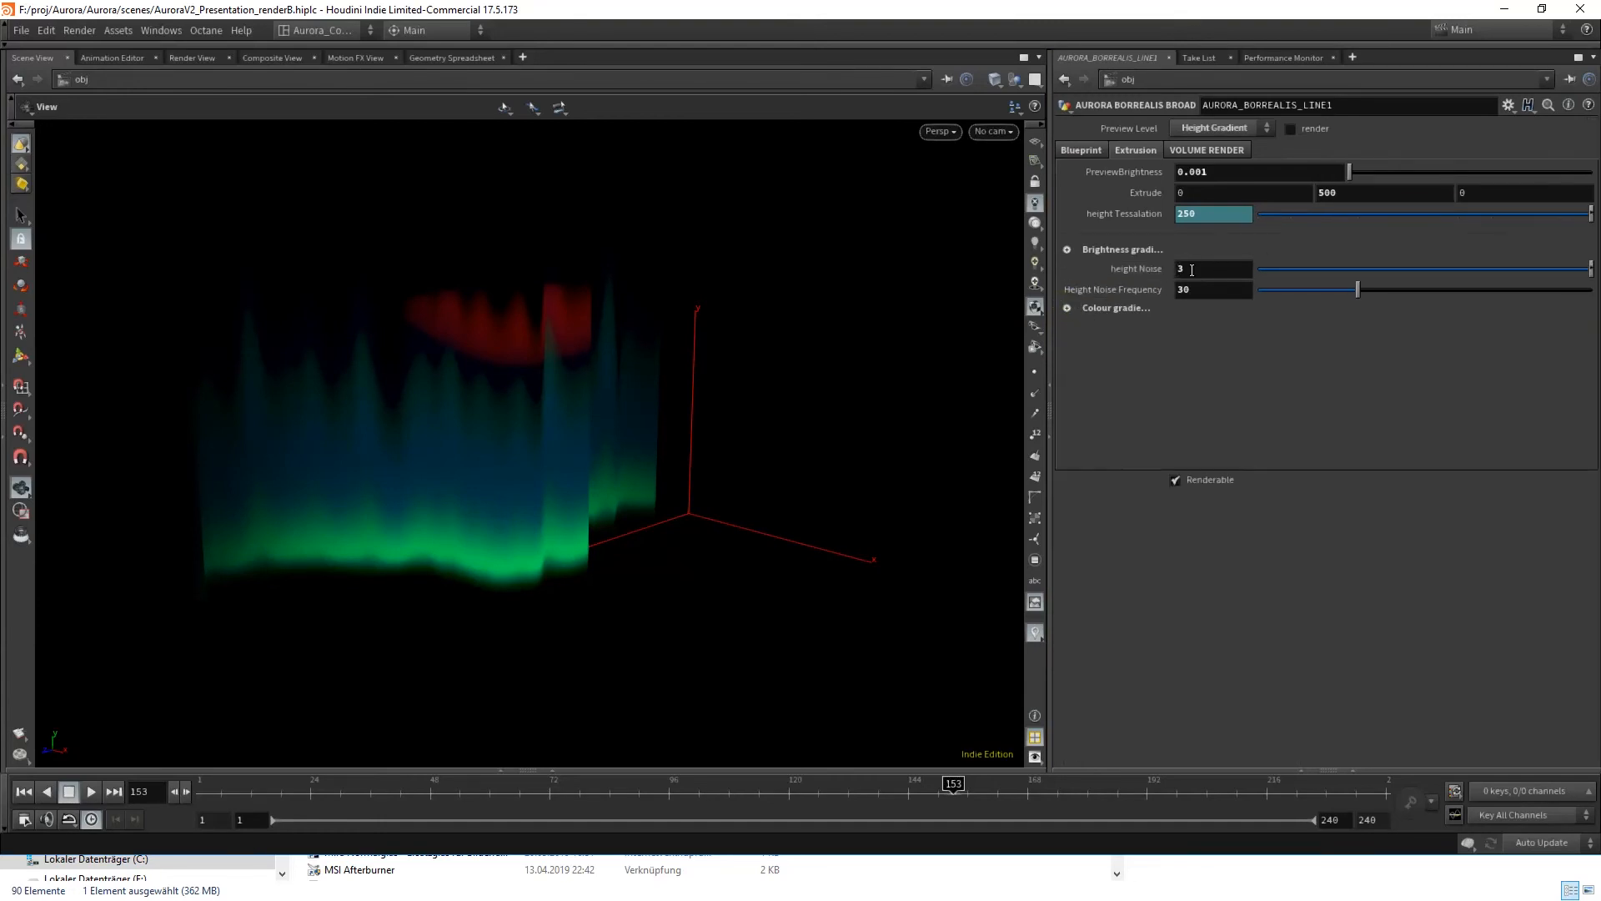
pyautogui.moveTo(1192, 270); pyautogui.dragTo(677, 311, button='middle')
pyautogui.keyDown('ctrl'); pyautogui.middleClick(1128, 272); pyautogui.keyUp('ctrl')
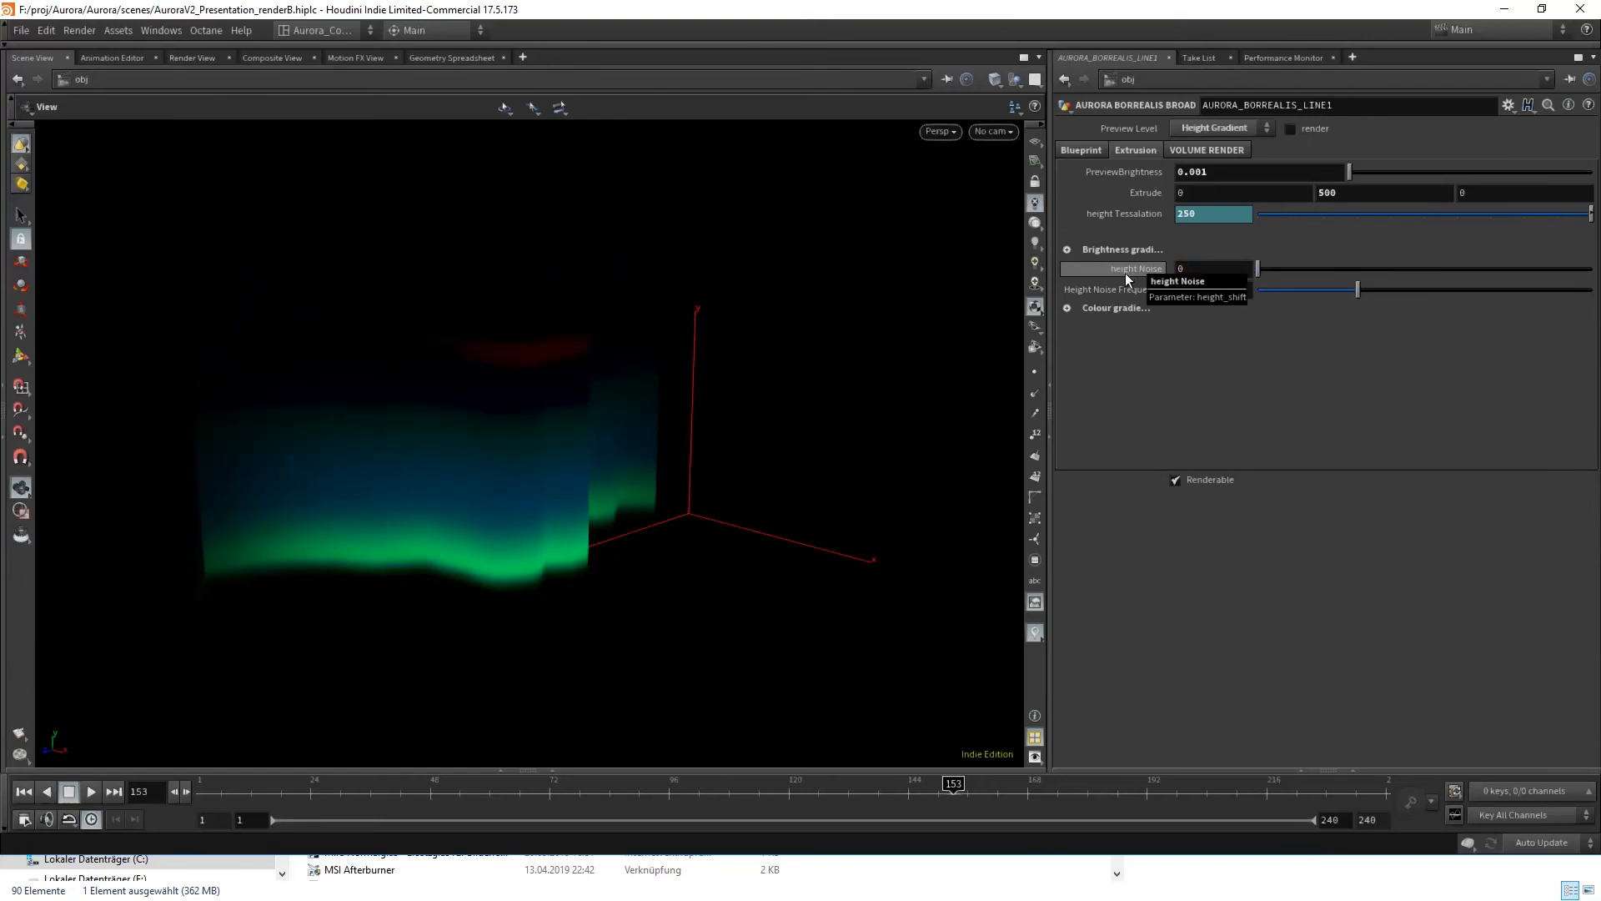
pyautogui.moveTo(1193, 269); pyautogui.dragTo(1150, 267)
pyautogui.write('1')
pyautogui.press('Return')
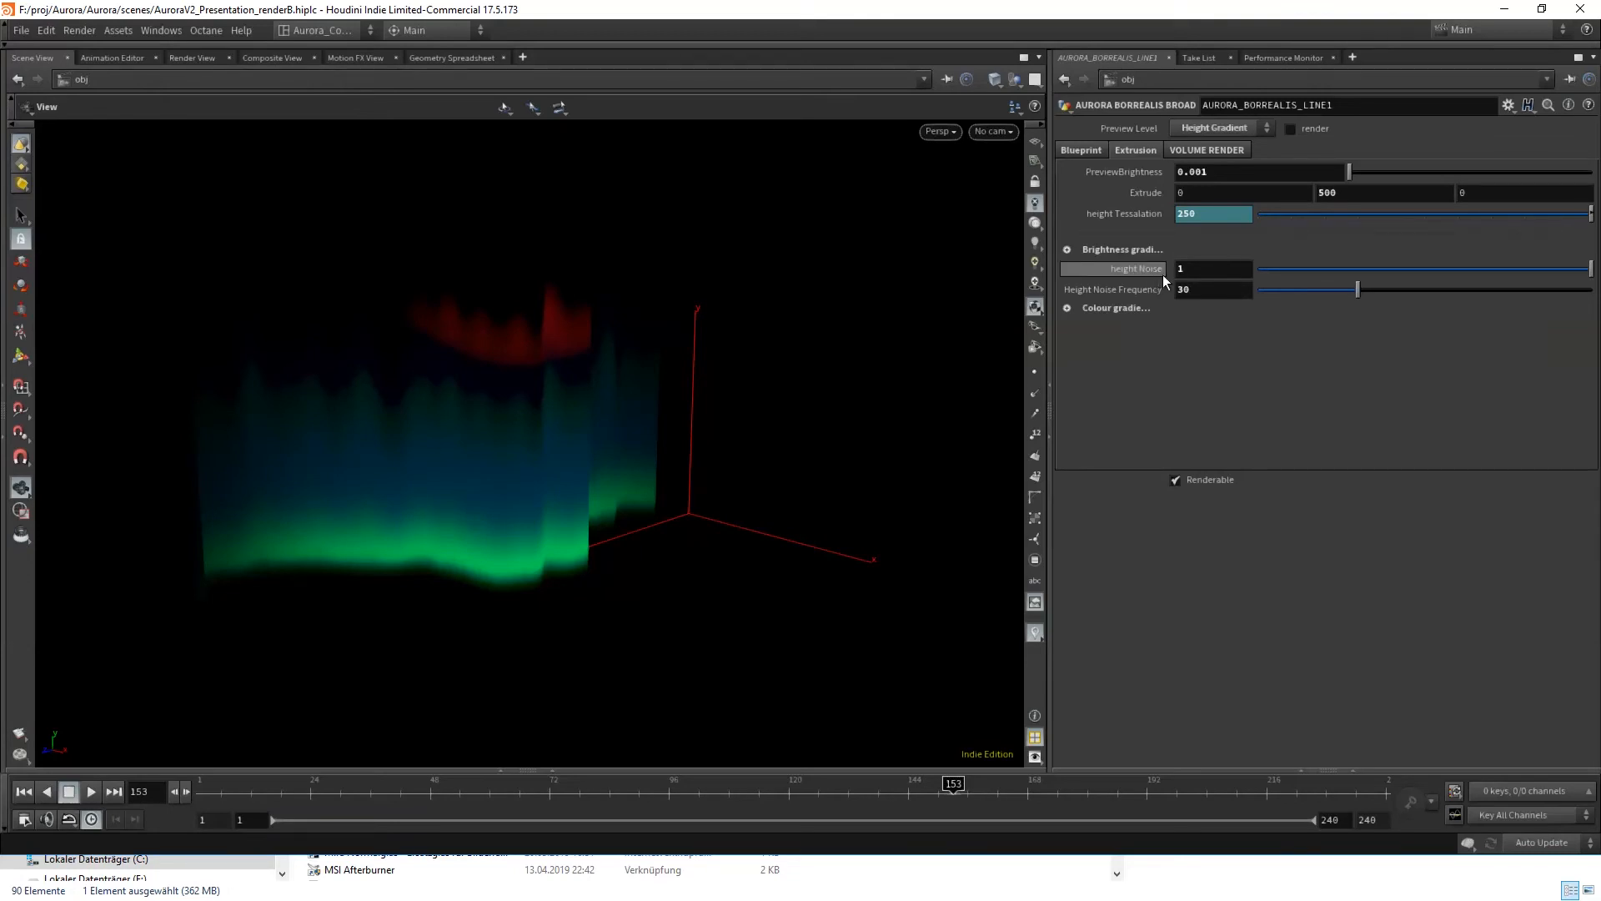
# Set the Height Noise Frequency to 10
pyautogui.doubleClick(1197, 287)
pyautogui.write('10')
pyautogui.press('Return')
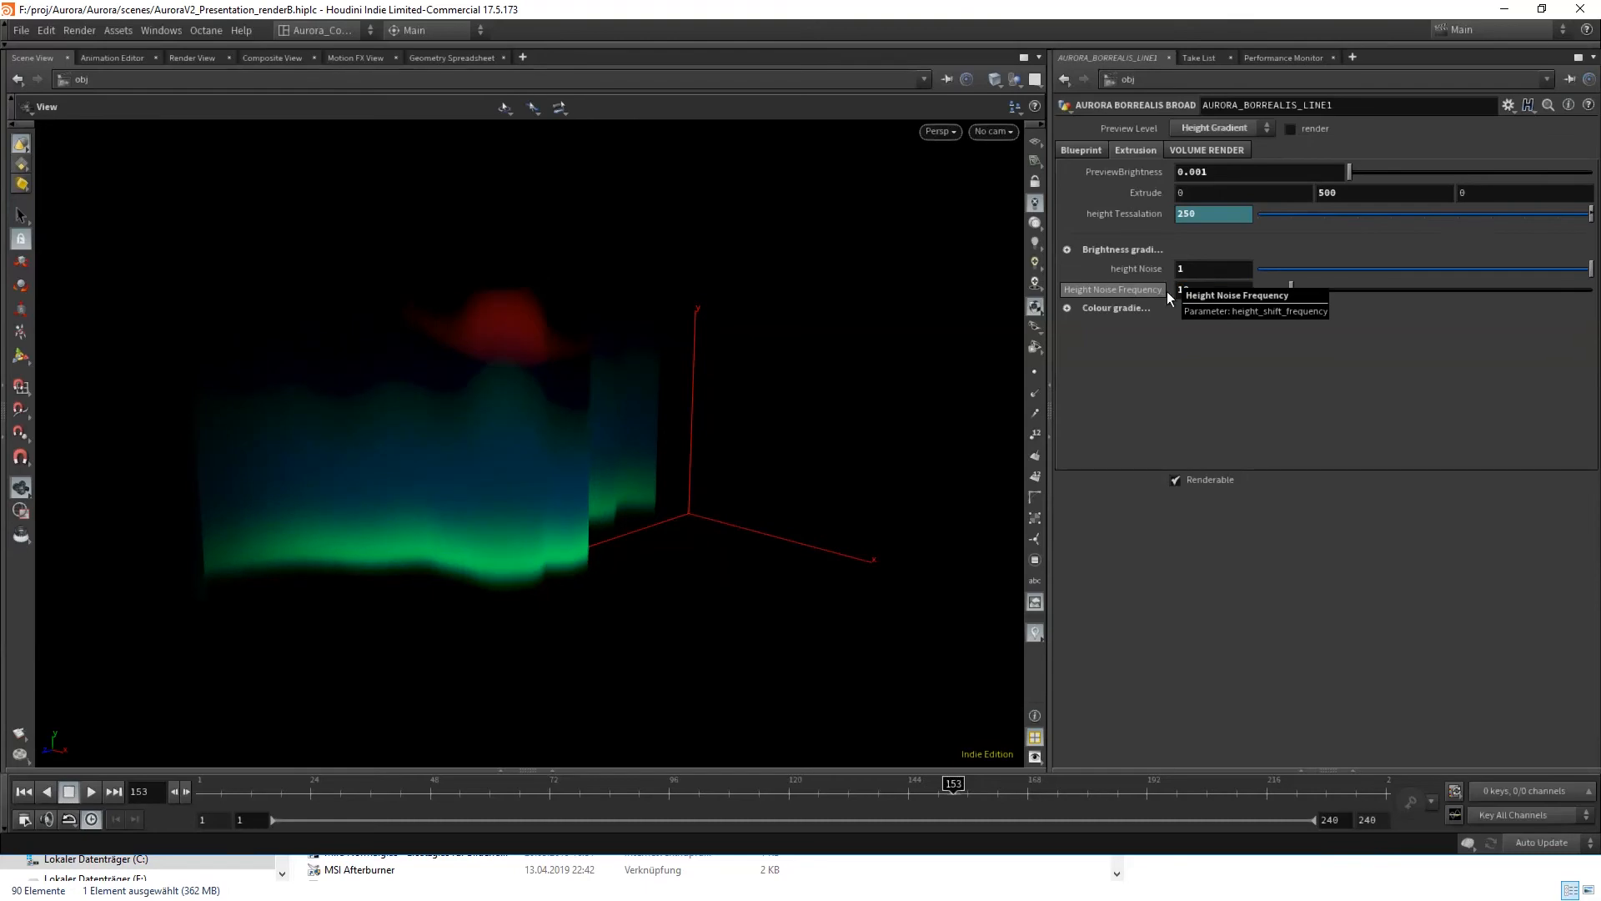
# Expand the colour gradients and shift the Red Gradient's peak slightly toward the ramp's start, with point 5 at position 0.613333
pyautogui.click(1067, 307)
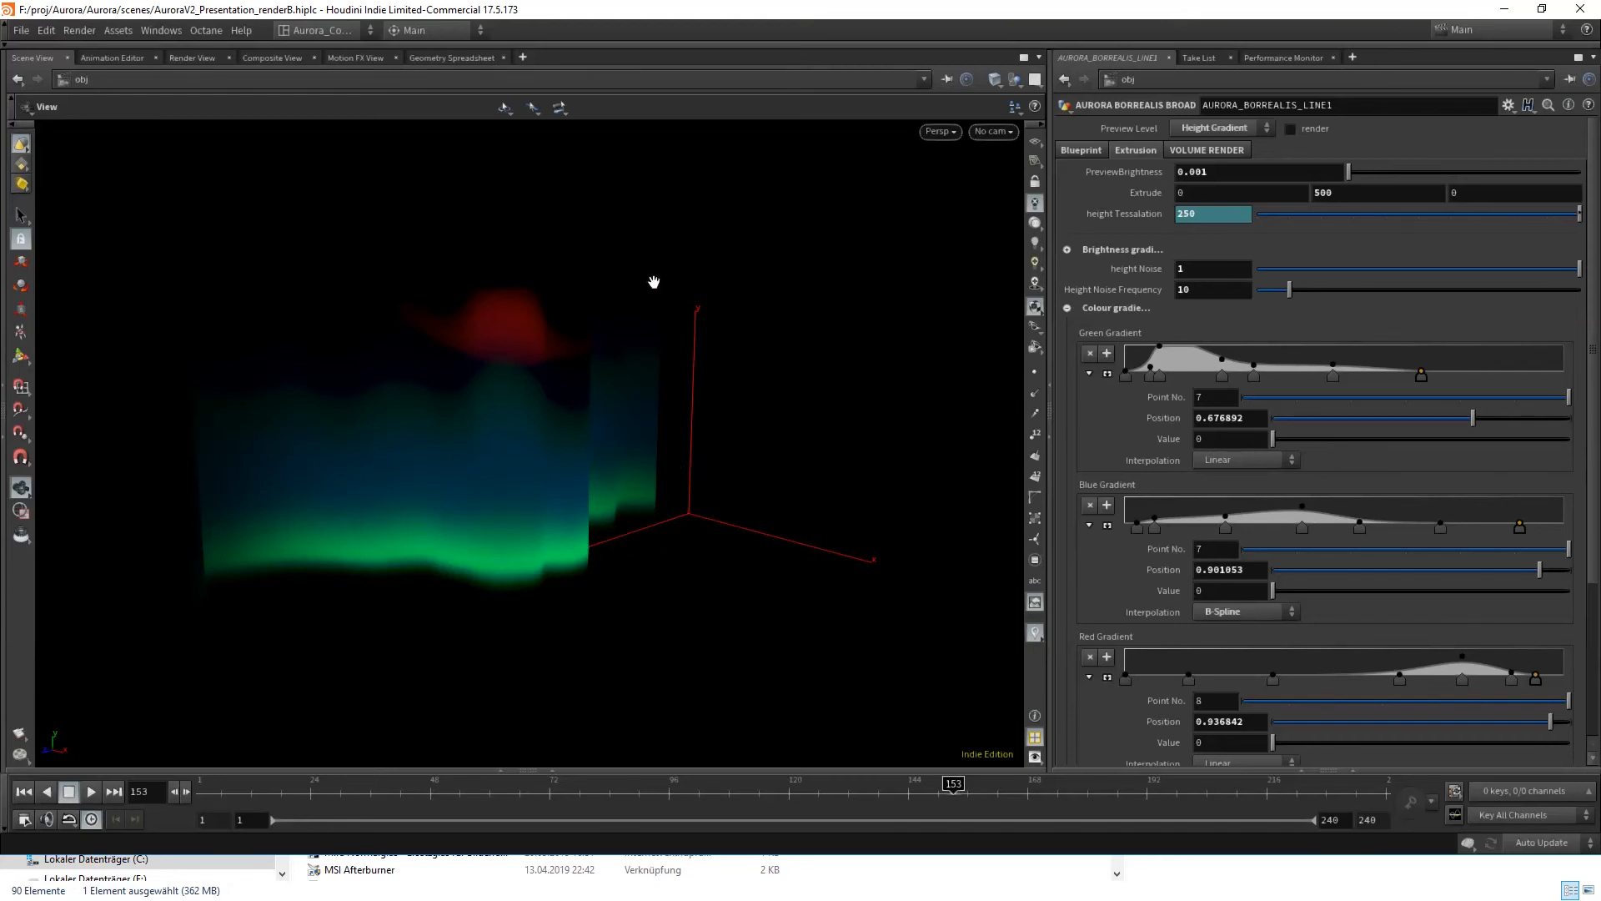
pyautogui.moveTo(1590, 269); pyautogui.dragTo(1564, 401)
pyautogui.scroll(5, 1591, 511)
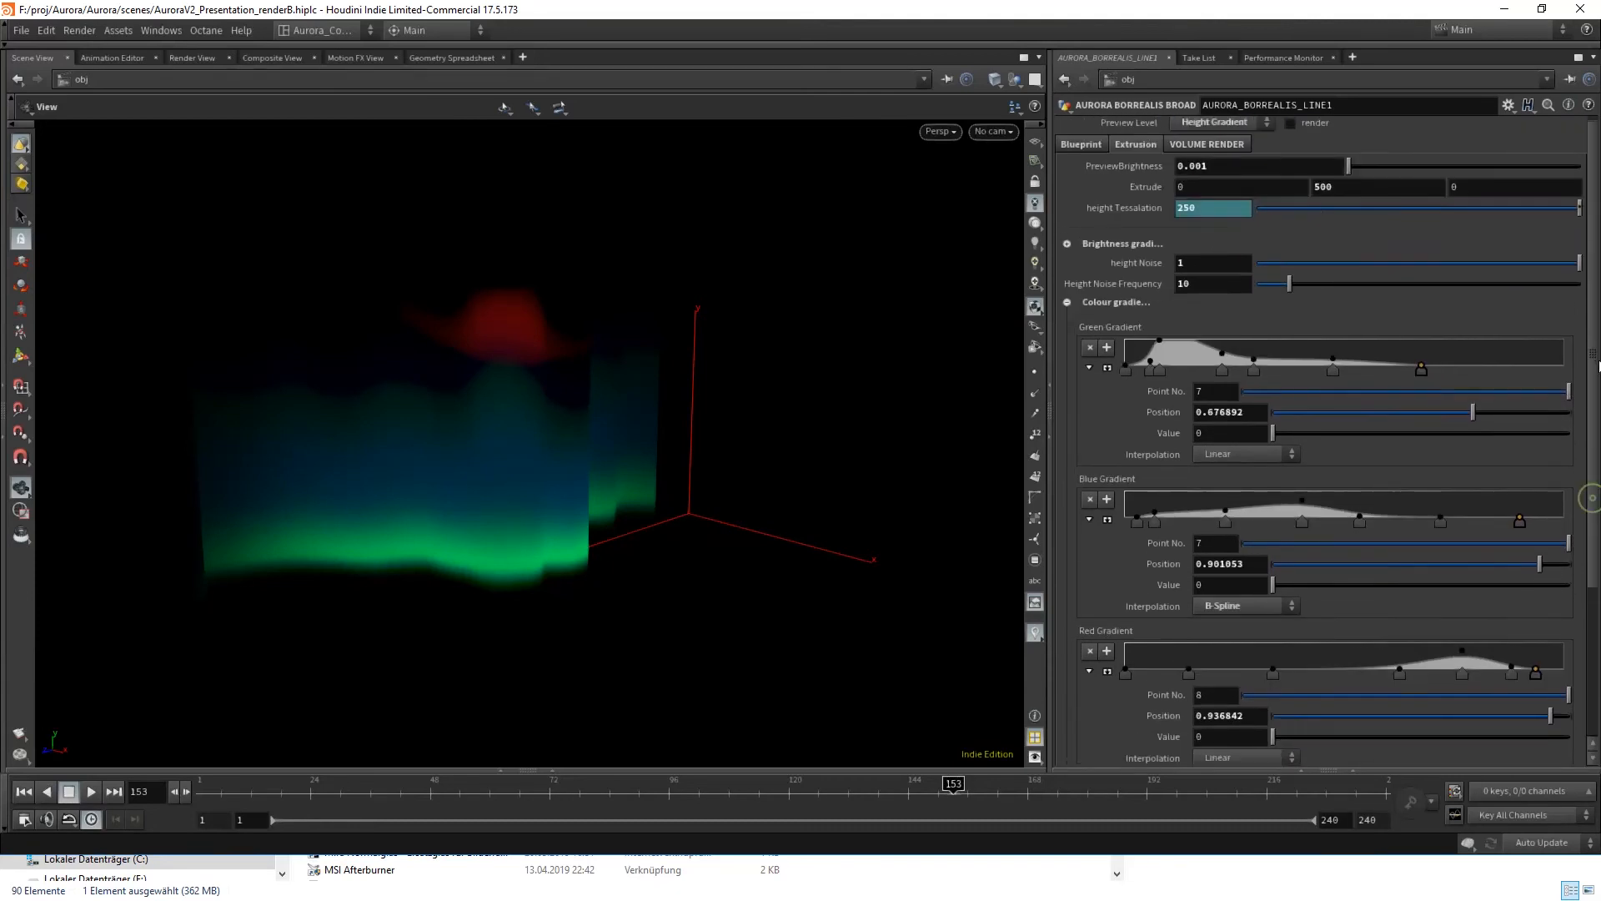
pyautogui.moveTo(1462, 673)
pyautogui.mouseDown()
pyautogui.moveTo(1425, 676)
pyautogui.moveTo(1449, 673)
pyautogui.mouseUp()
pyautogui.click(1397, 675)
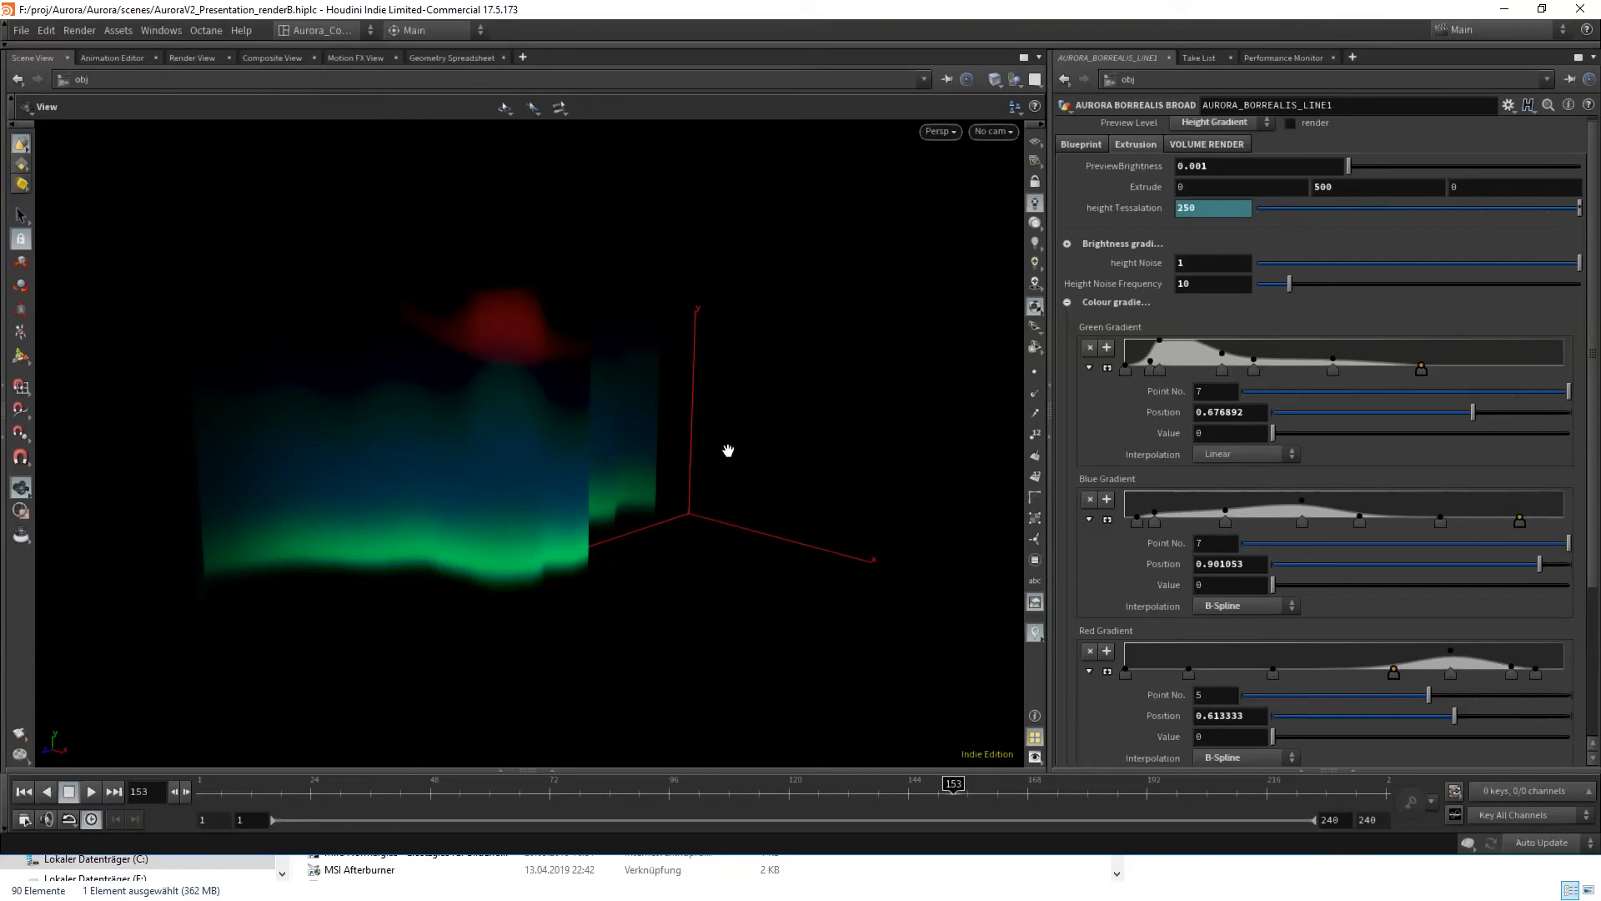
pyautogui.moveTo(729, 447); pyautogui.dragTo(779, 432)
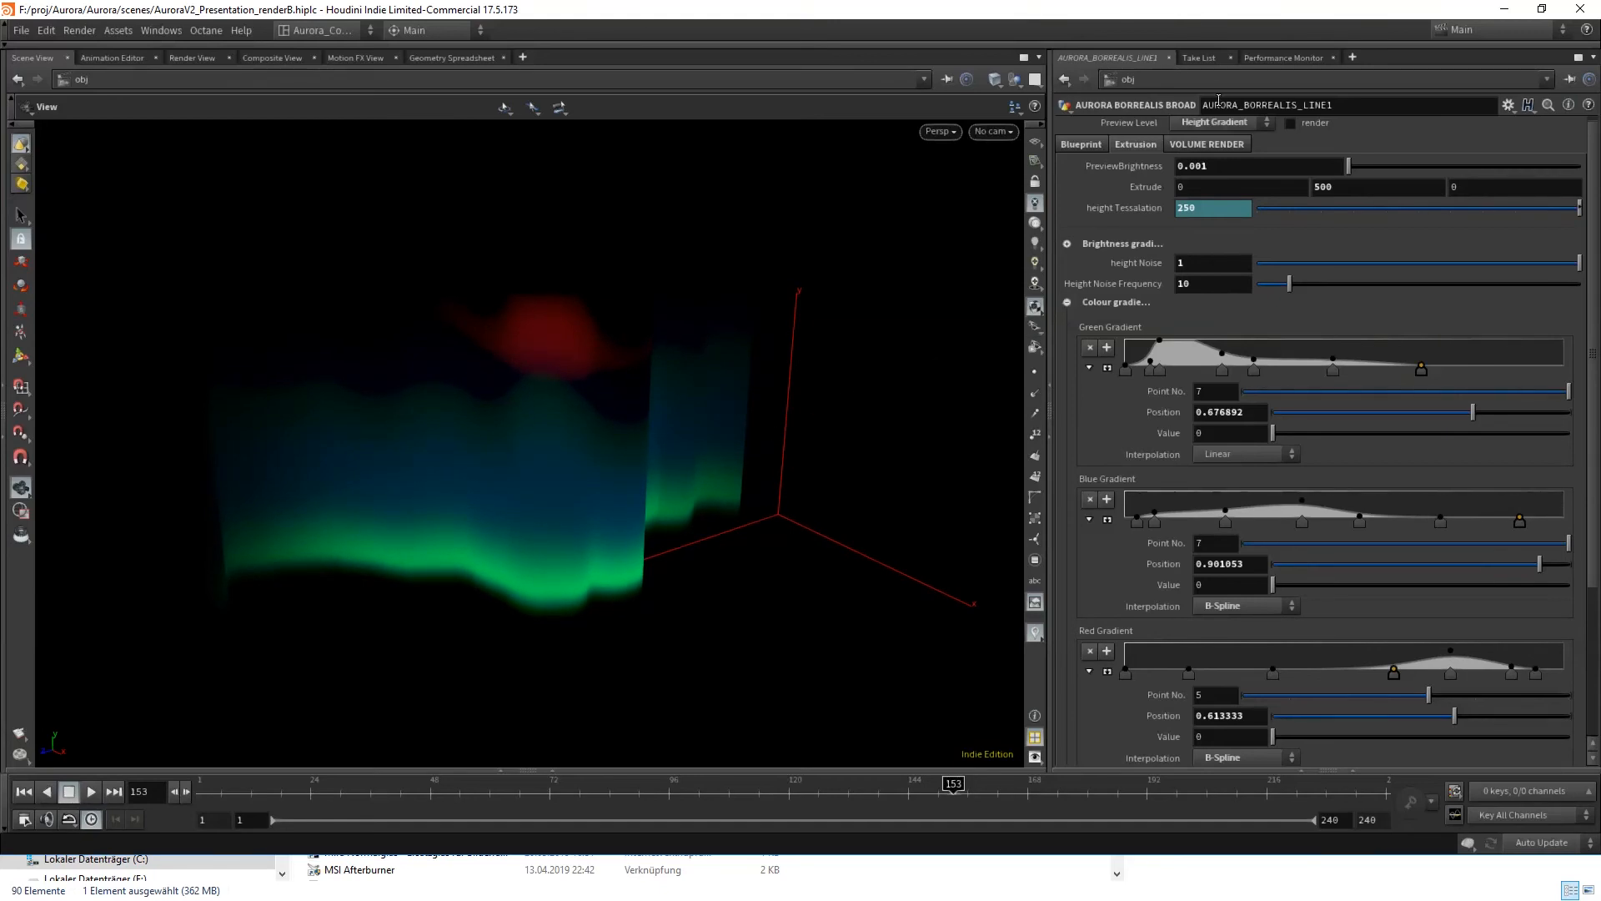
# Show the volume render settings for voxel size and blur, and widen the parameter pane
pyautogui.click(1210, 145)
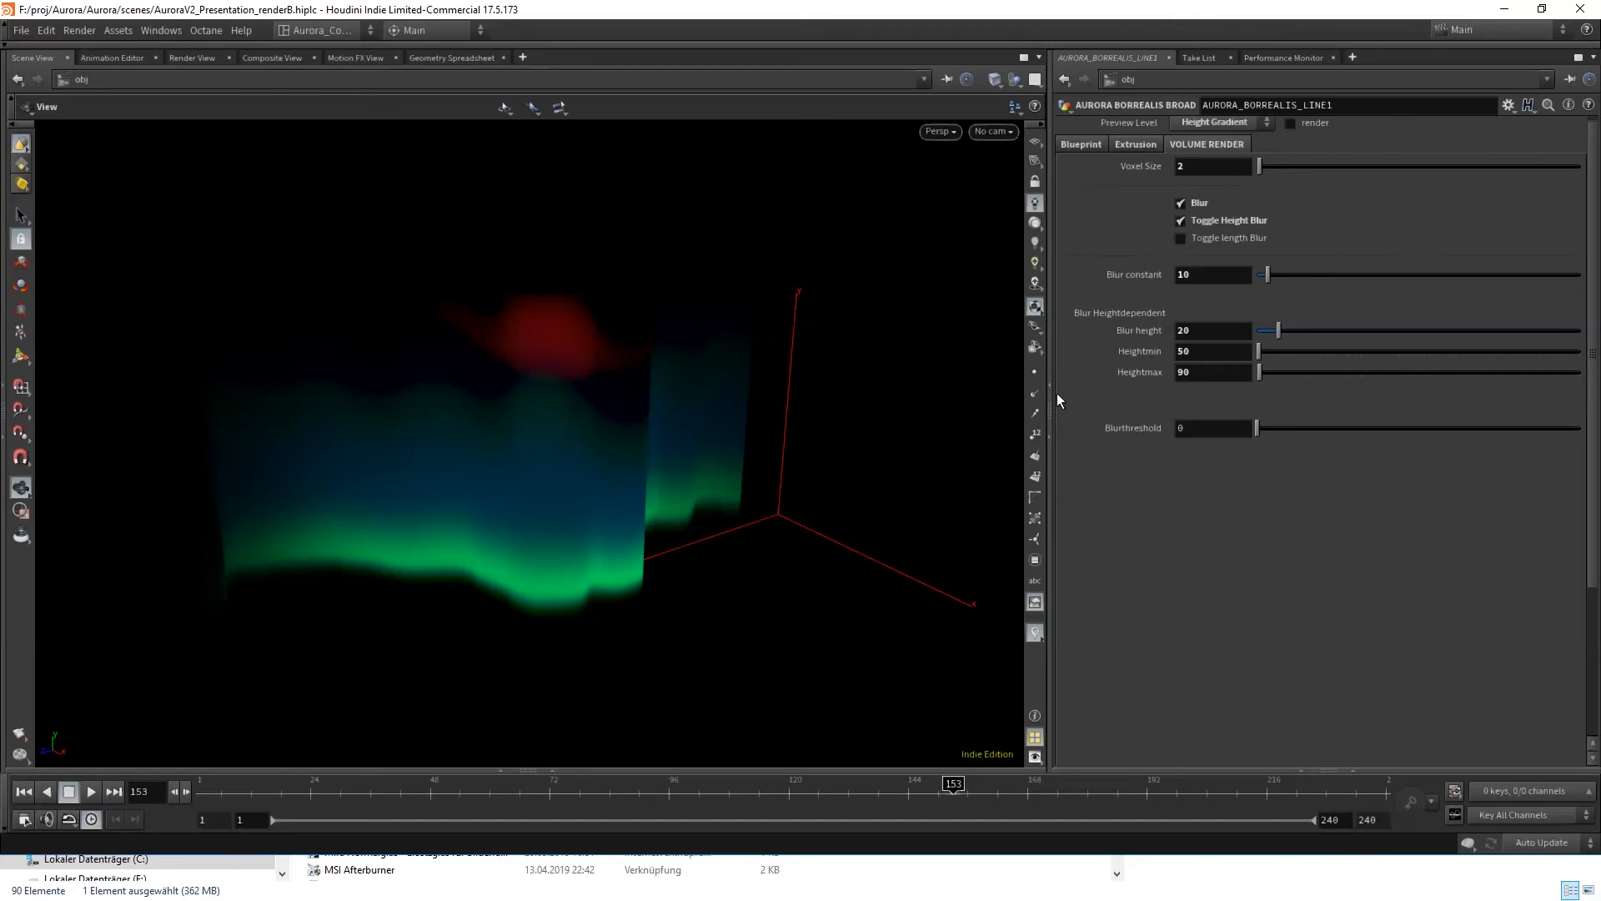
pyautogui.moveTo(1051, 465); pyautogui.dragTo(984, 467)
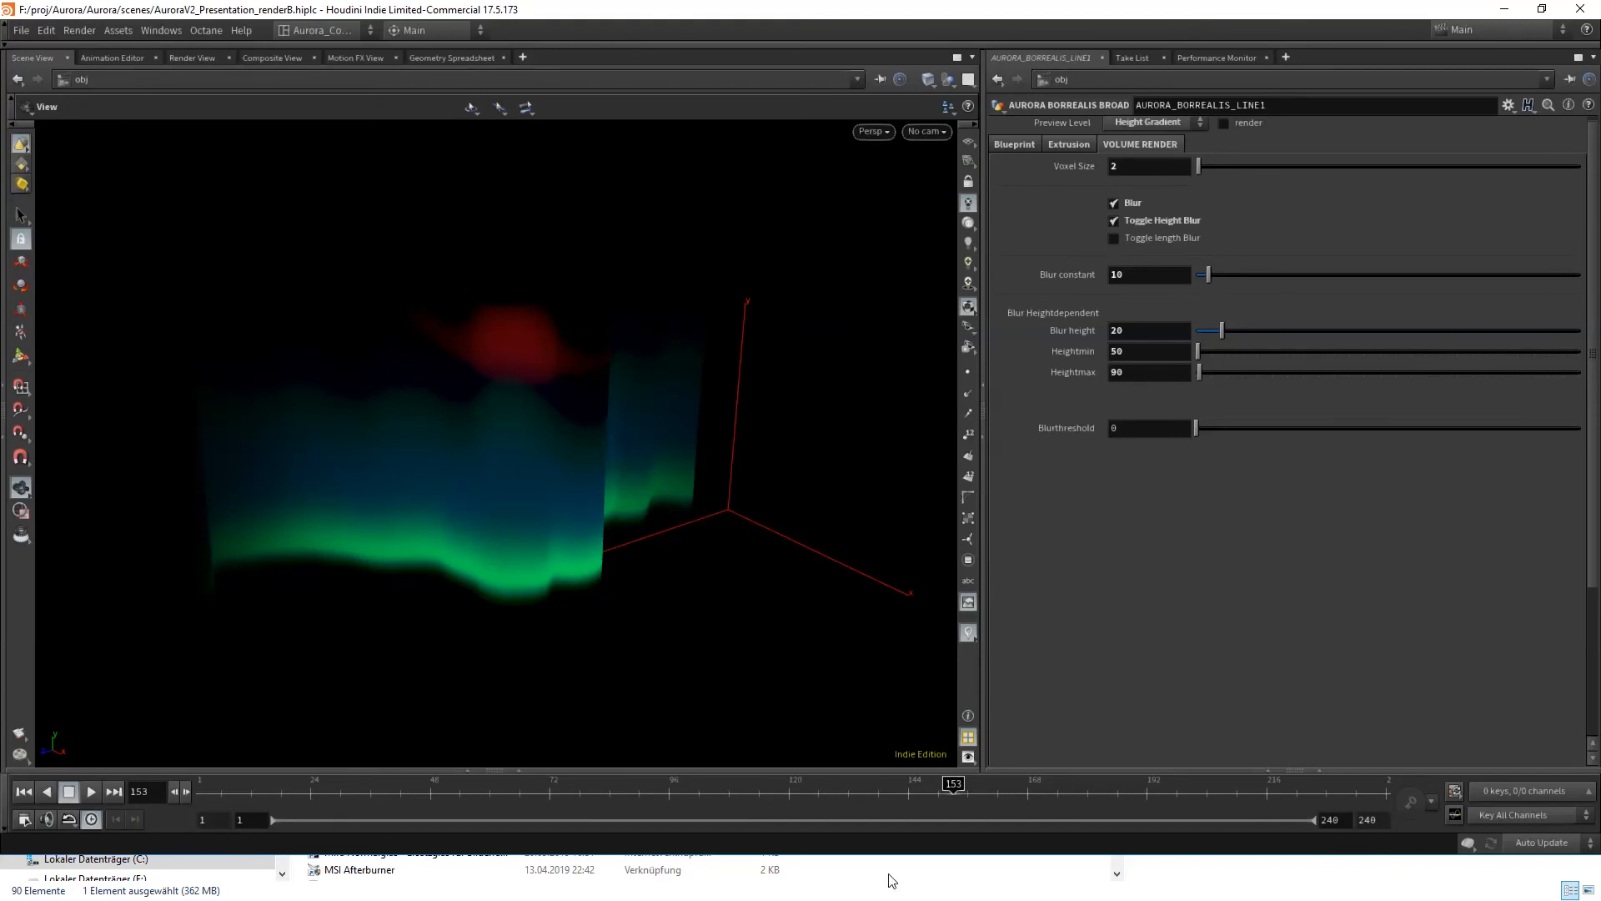
pyautogui.hotkey('alt', 'Tab')
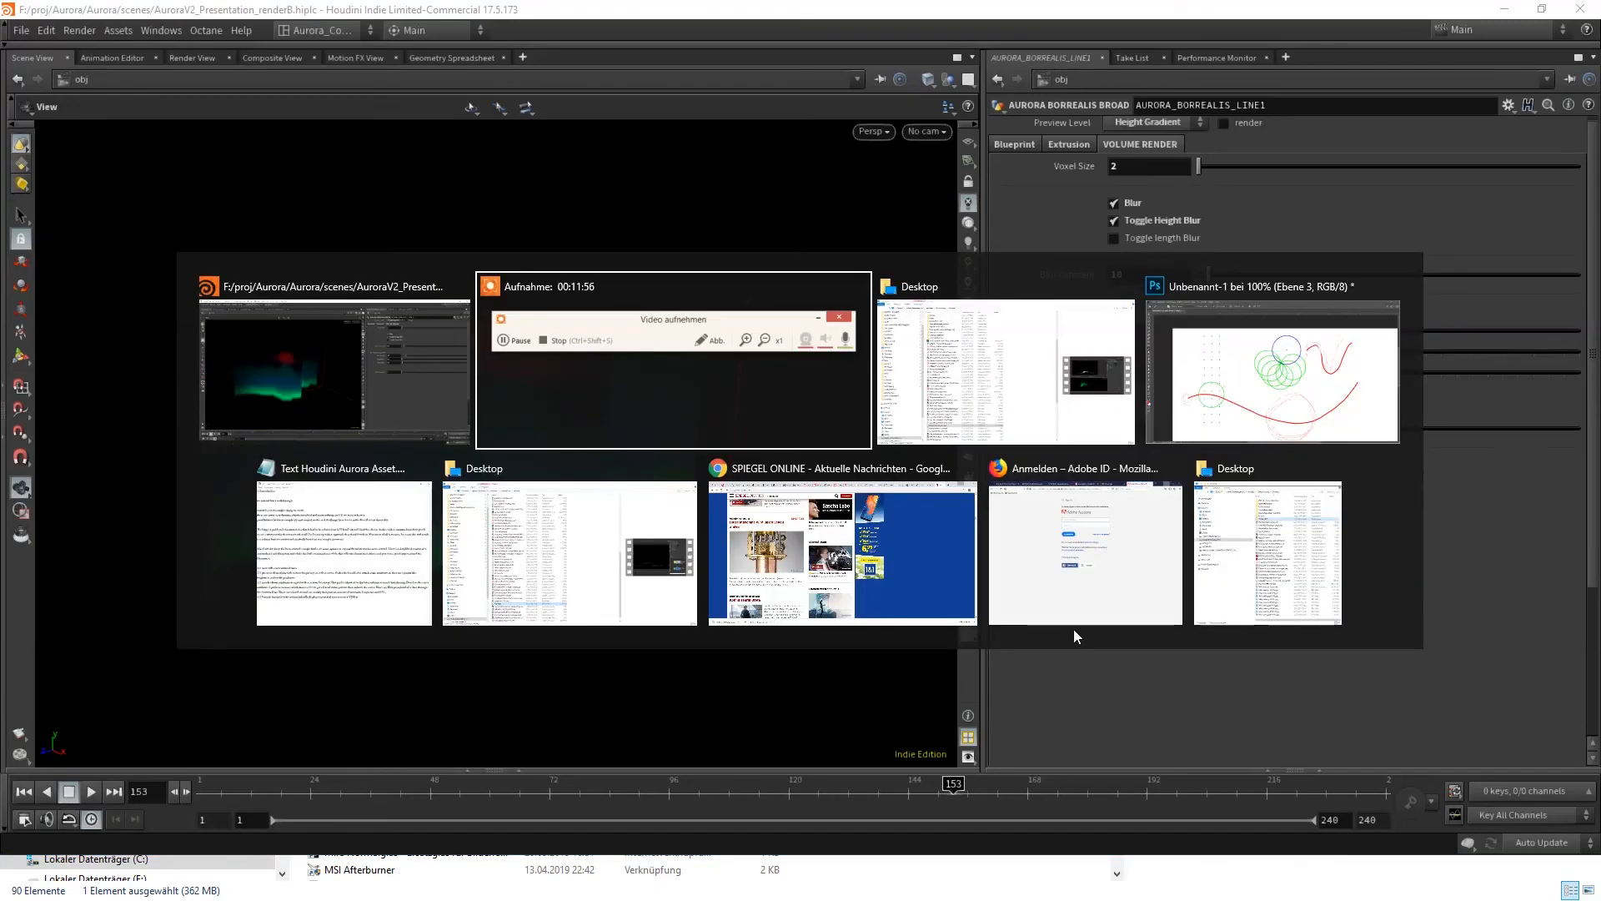